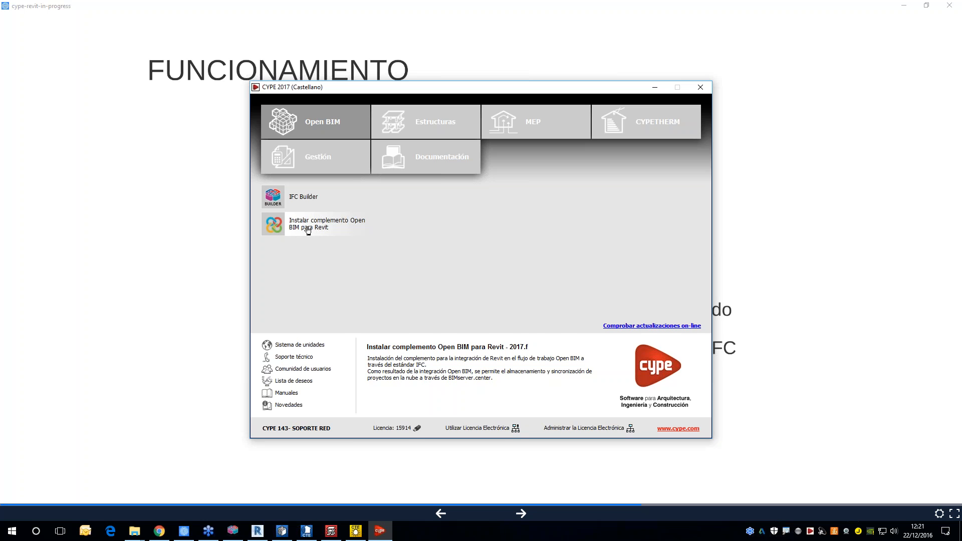
Show the IFC add-ins on the Autodesk App Store in Chrome, return to the presentation, and minimise the CYPE 2017 launcher
left_click(160, 531)
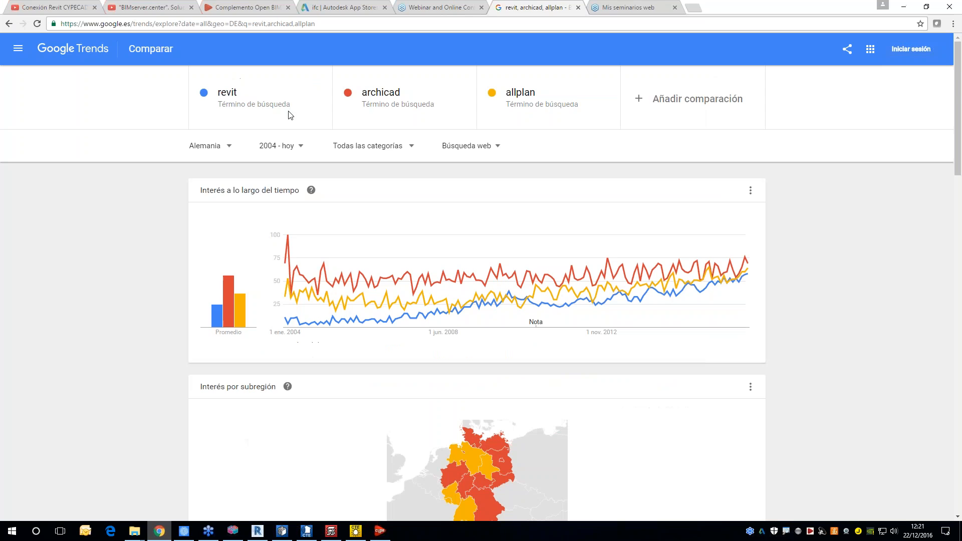
left_click(354, 6)
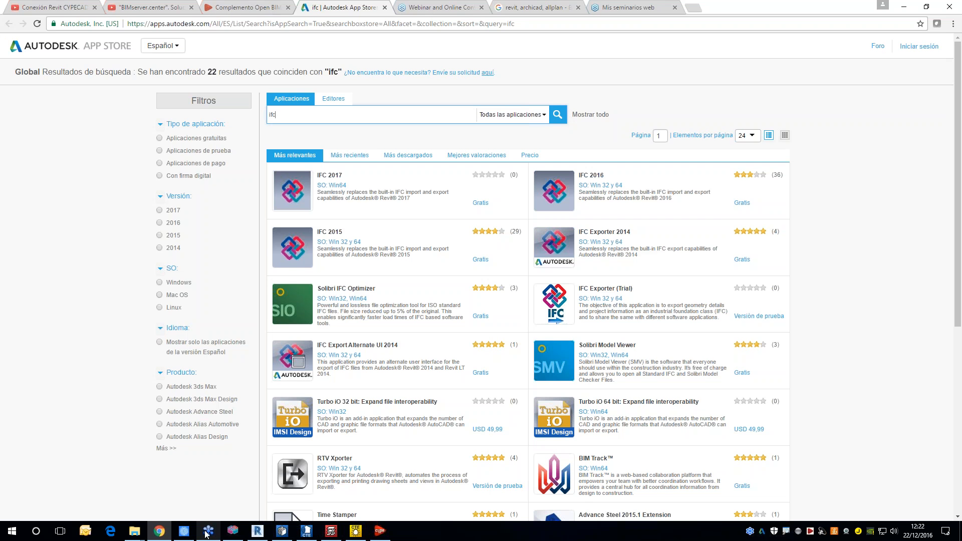
left_click(160, 533)
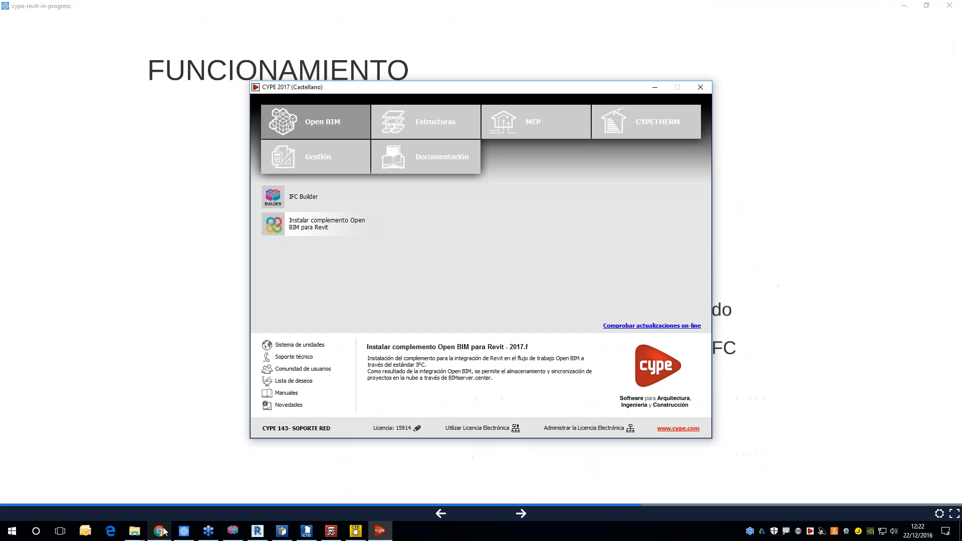
left_click(655, 87)
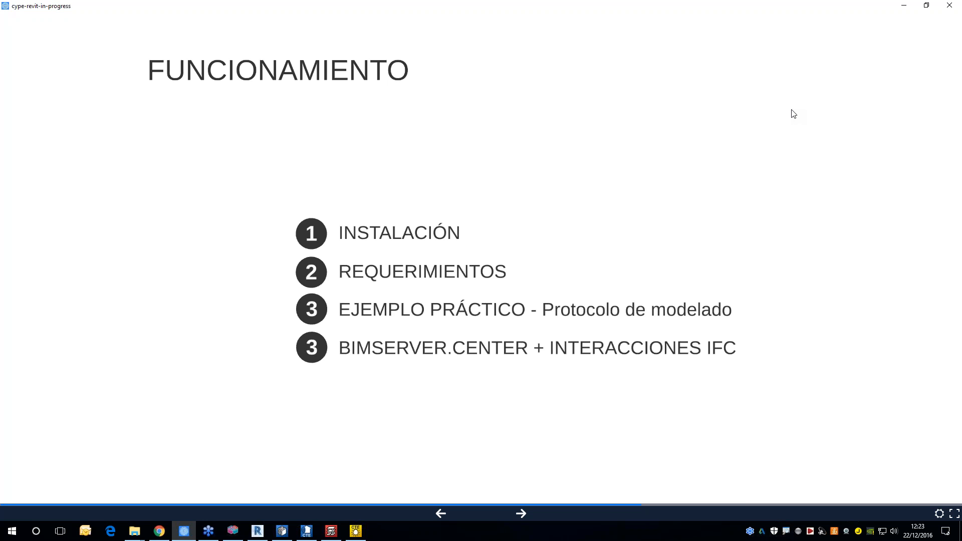
Advance the presentation to the "Protocolo de modelado" slide, switch to Revit, and bring up the Unifamiliar REVIT 2017 project's 3D view
key("Right")
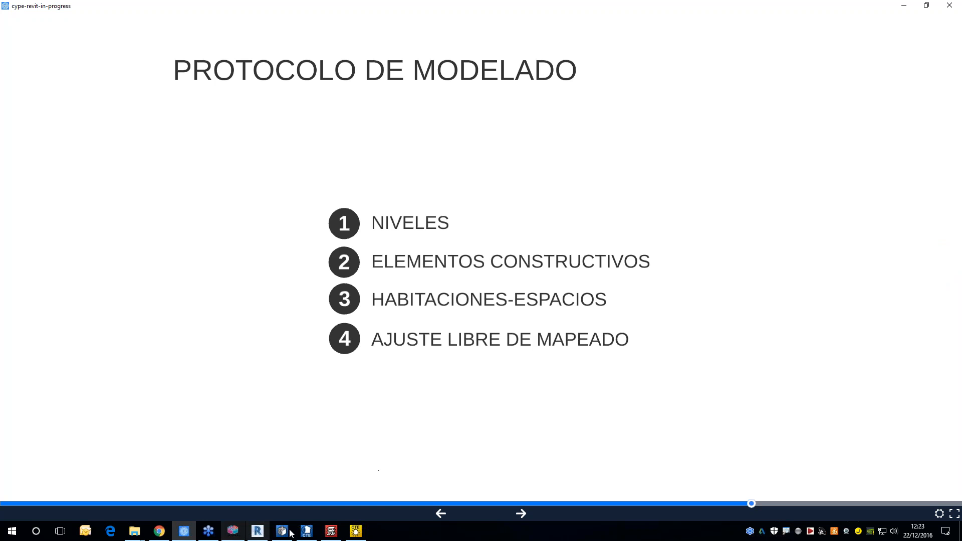
left_click(256, 534)
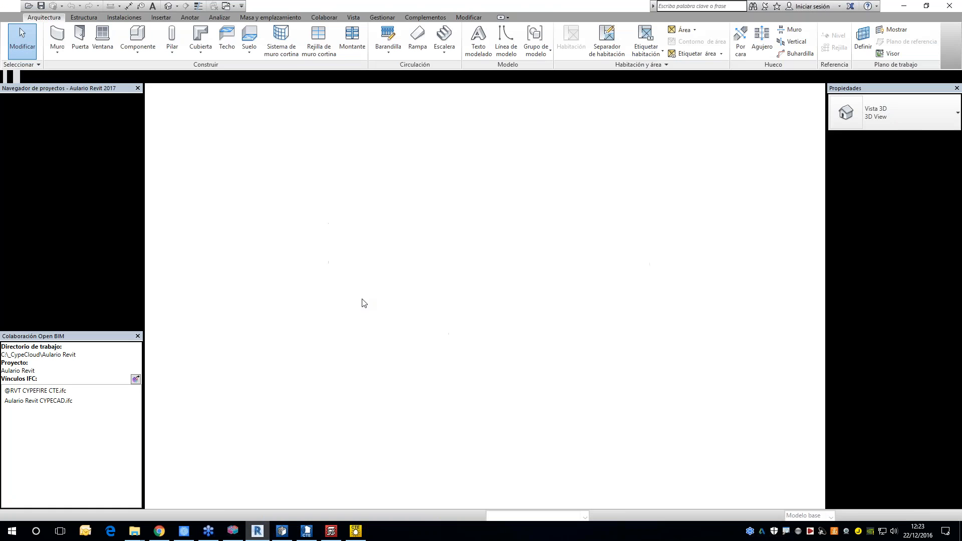
scroll(500, 242, "down", 2)
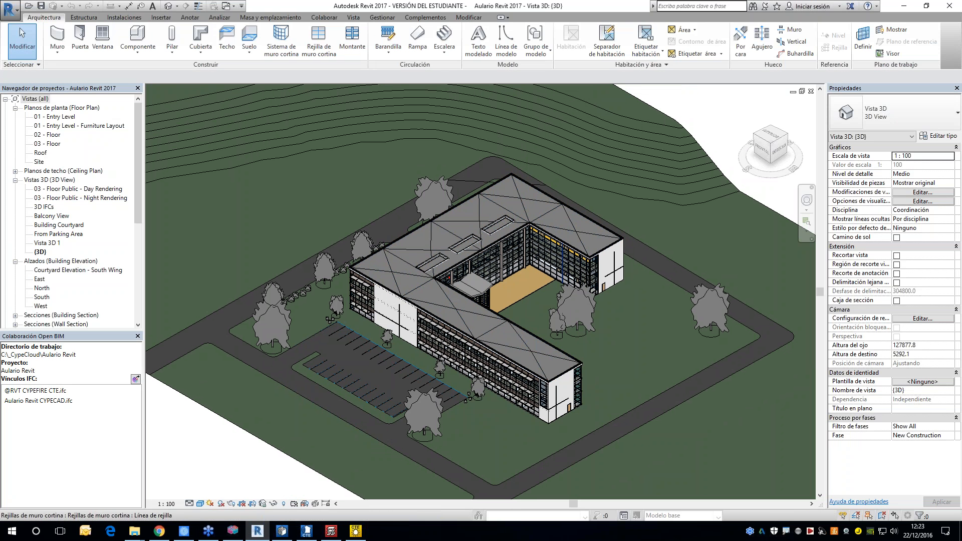
key("ctrl+Tab")
key("ctrl+Tab")
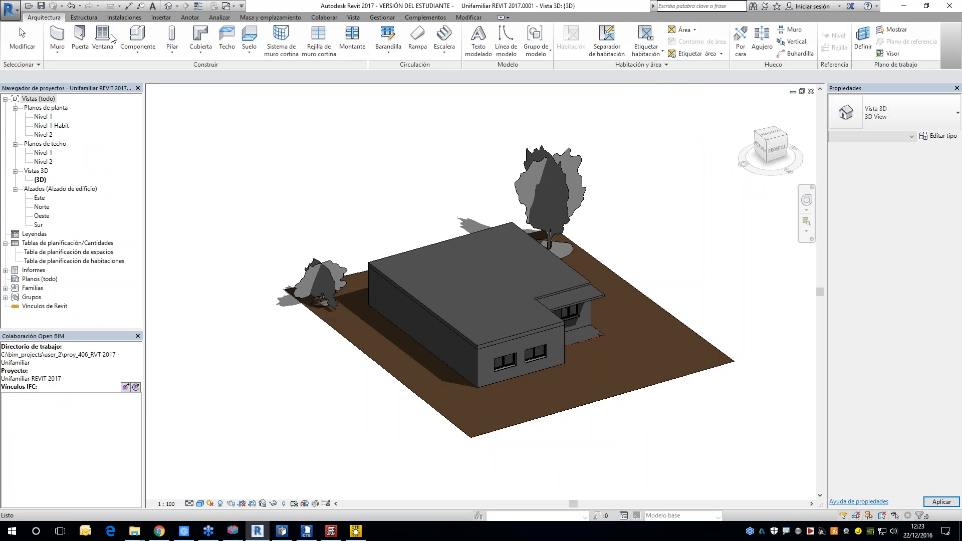
Create a new Revit project from a listed template file, declining to save the open project
left_click(10, 9)
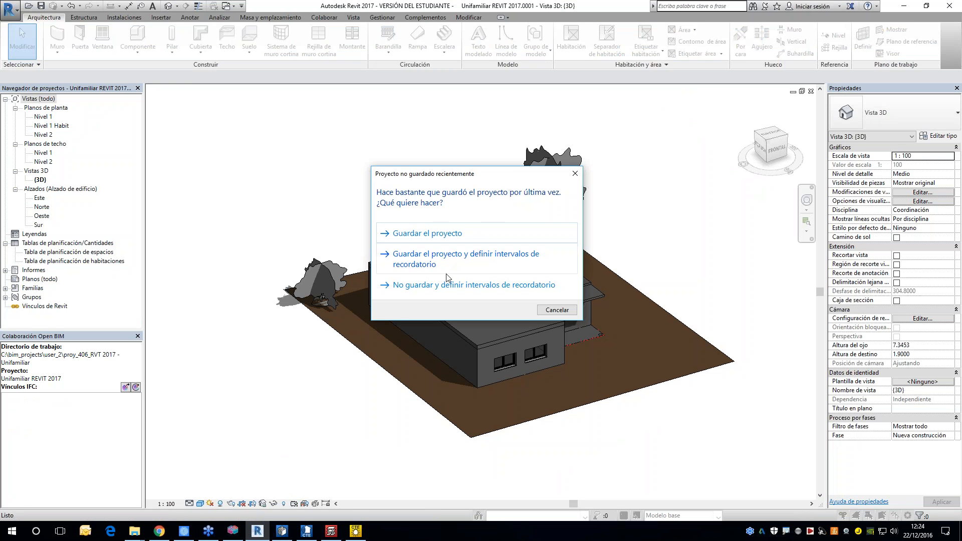
left_click(446, 284)
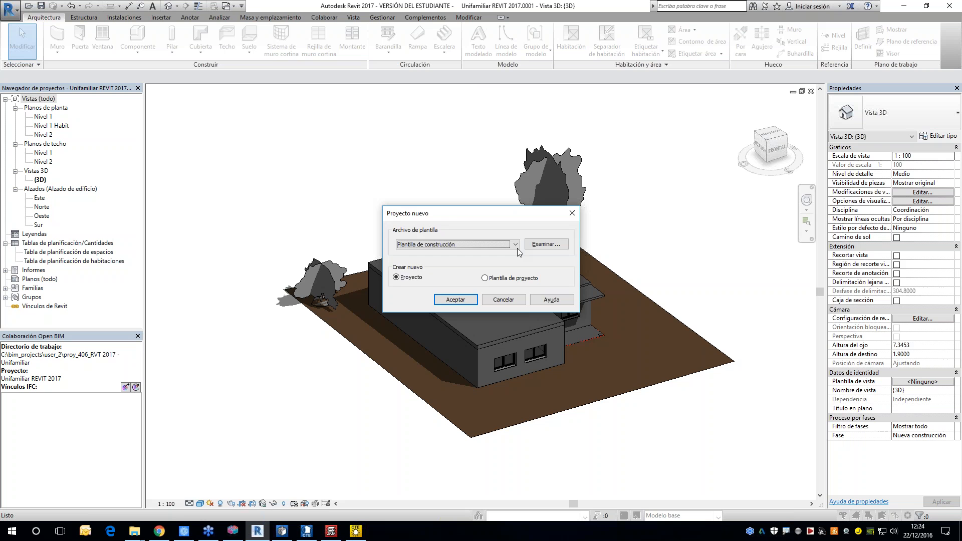
left_click(516, 245)
left_click(454, 270)
left_click(455, 298)
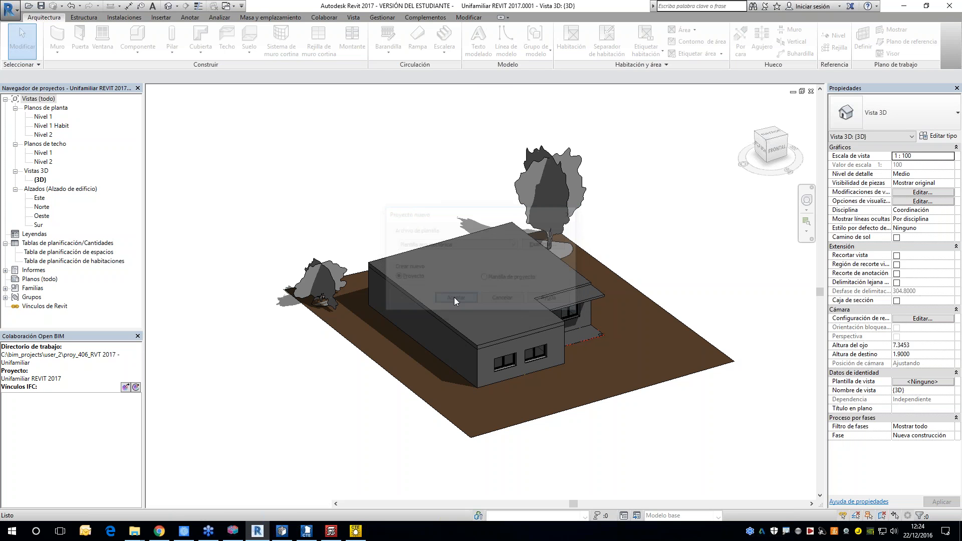
Begin saving the new project as a project file, with the desktop (Escritorio) as the location
left_click(10, 9)
mouse_move(58, 134)
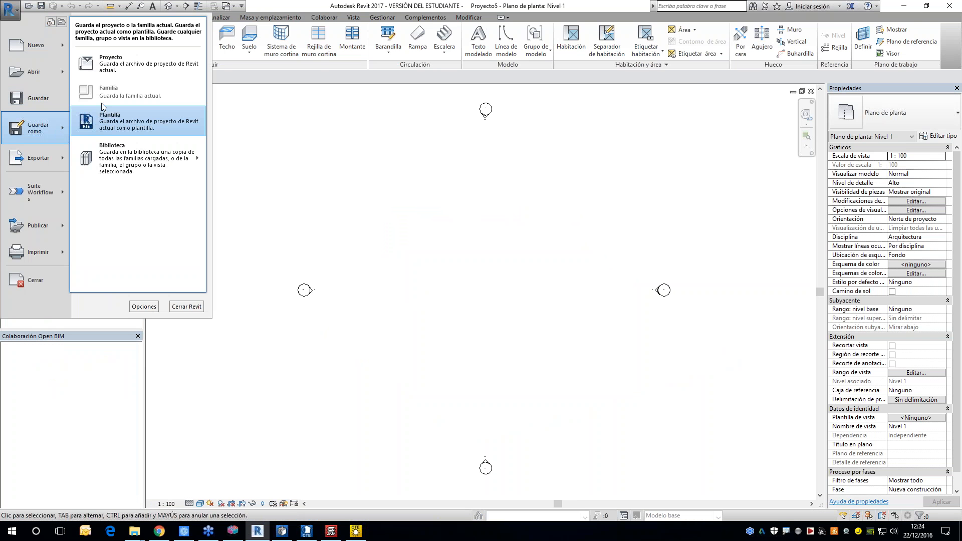
left_click(101, 75)
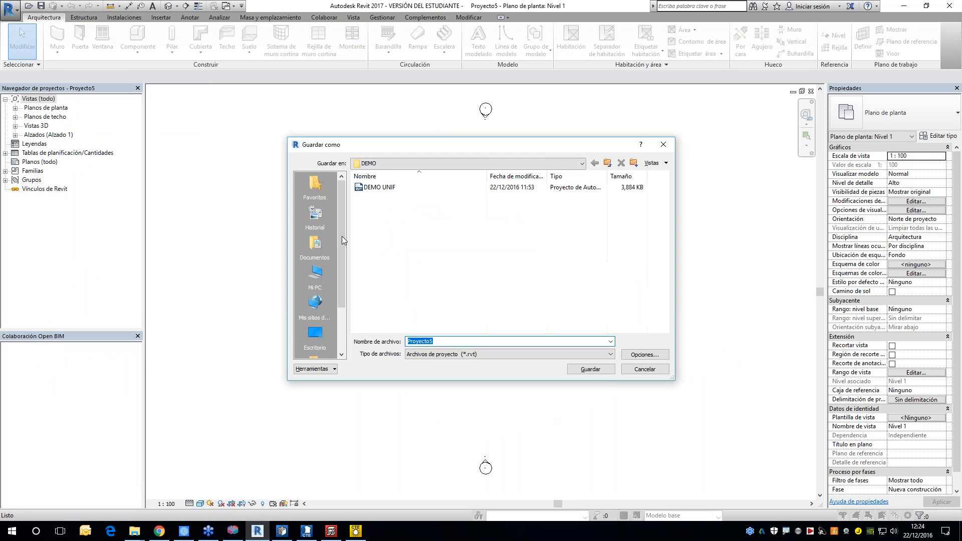
left_click(315, 335)
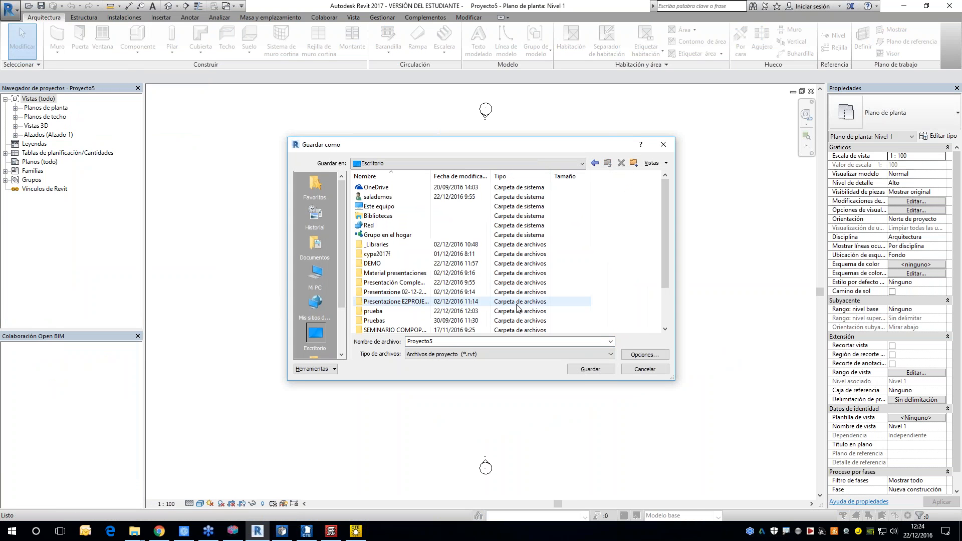
Create a new desktop folder named "DEMO REVIT" and open it as the save location
right_click(591, 254)
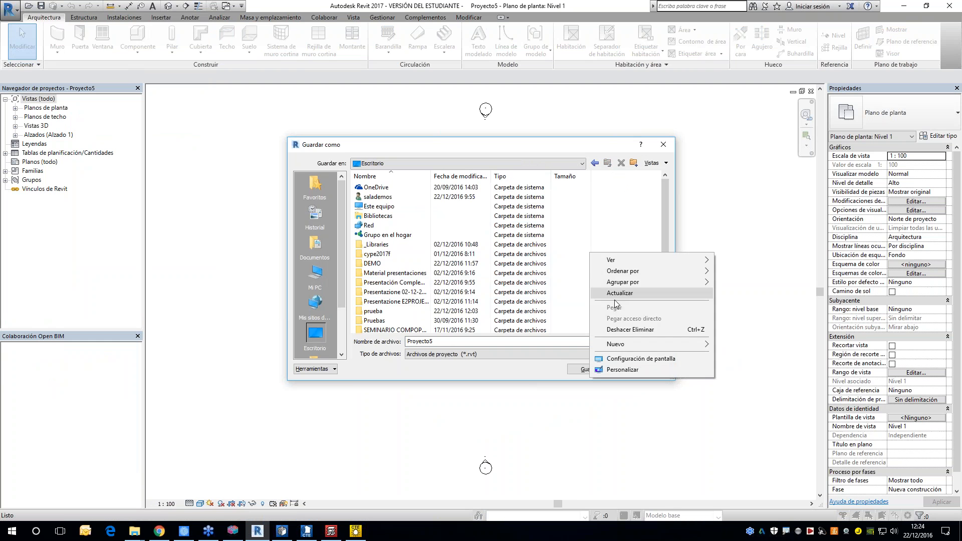
mouse_move(643, 346)
left_click(737, 345)
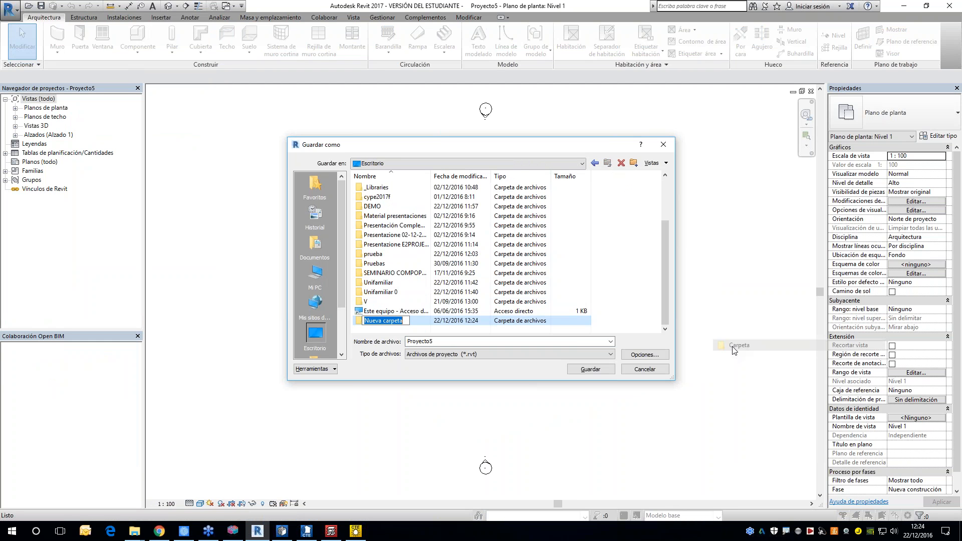
type("demo")
key("BackSpace")
key("BackSpace")
key("BackSpace")
key("BackSpace")
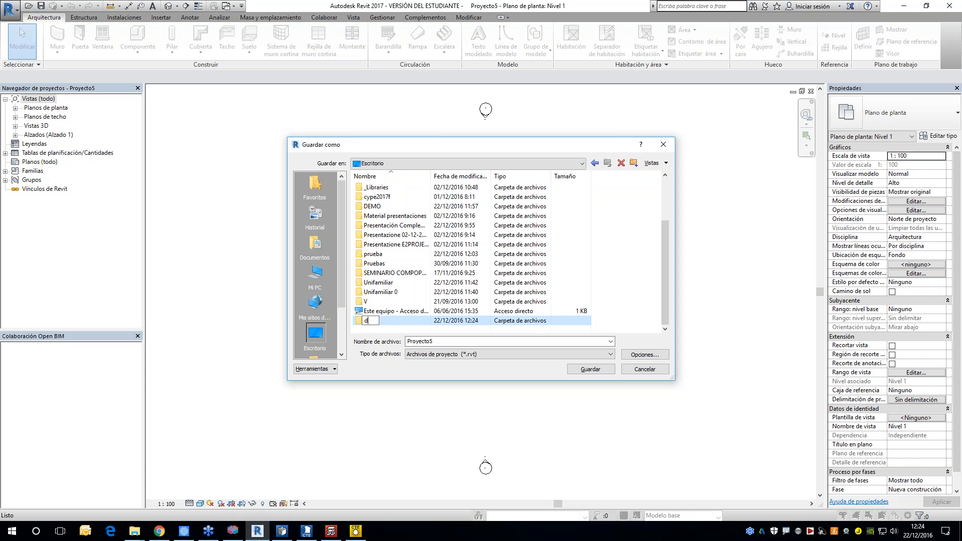
type("DEMO REVIT")
key("Return")
key("Return")
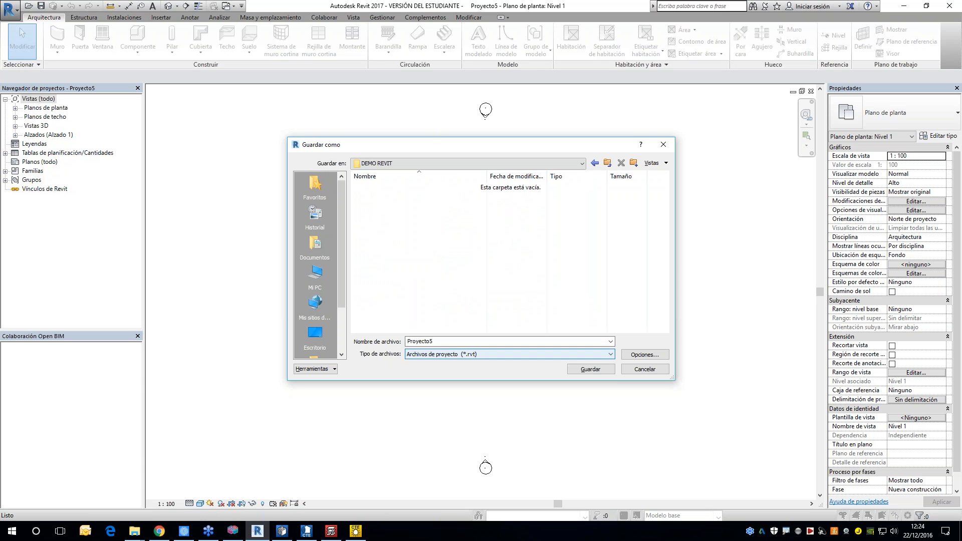
Save the project as Proyecto5 in the DEMO REVIT folder
left_click(445, 341)
left_click(445, 341)
left_click(589, 369)
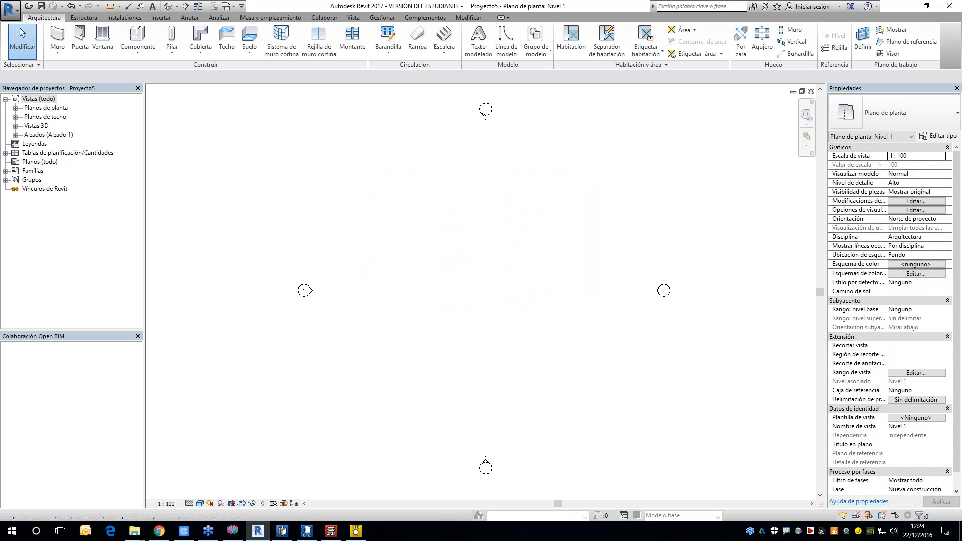
Review the project units and the project phases without changing them
key("u")
key("n")
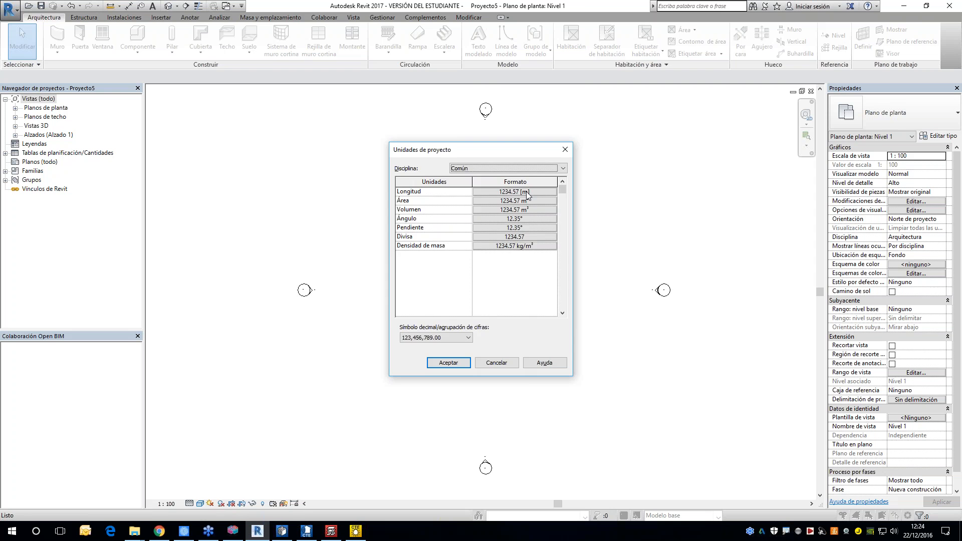
key("Escape")
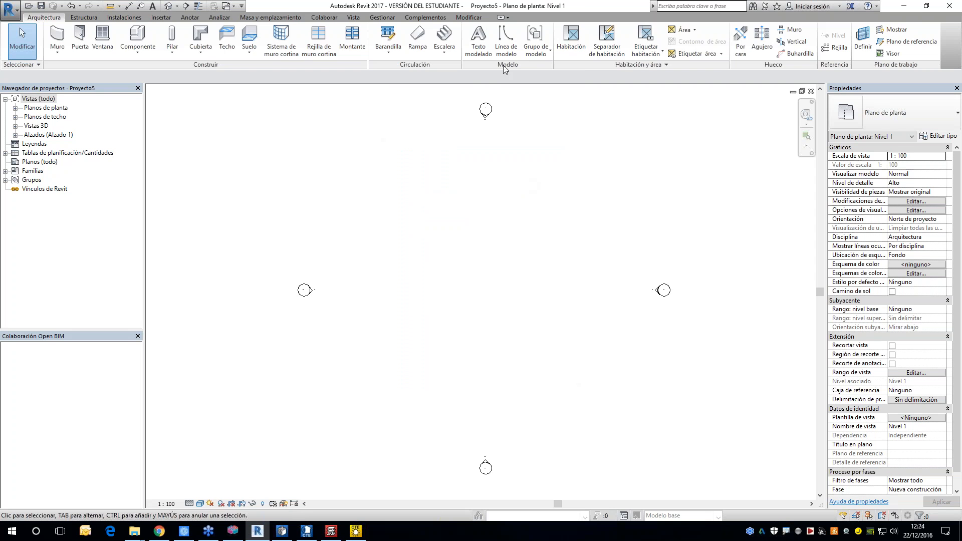
left_click(382, 18)
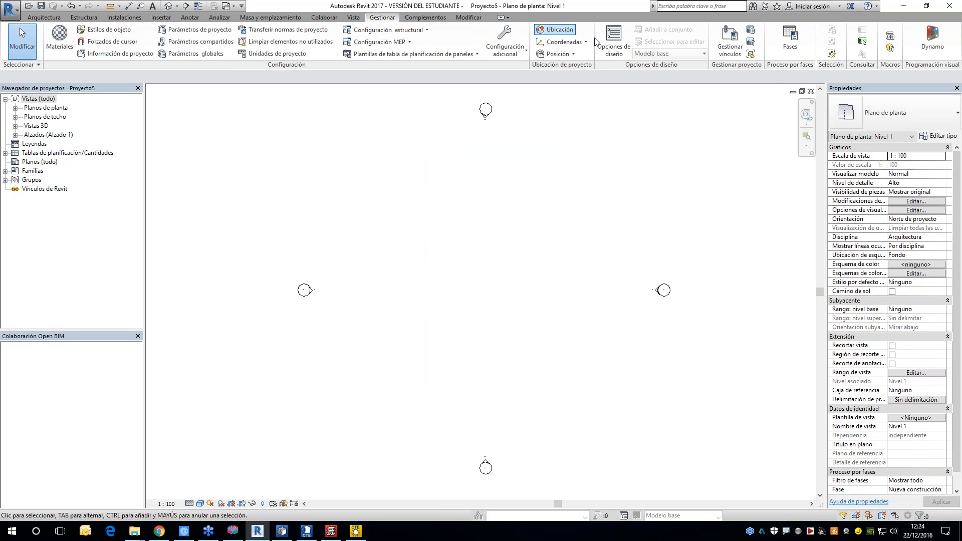
left_click(789, 40)
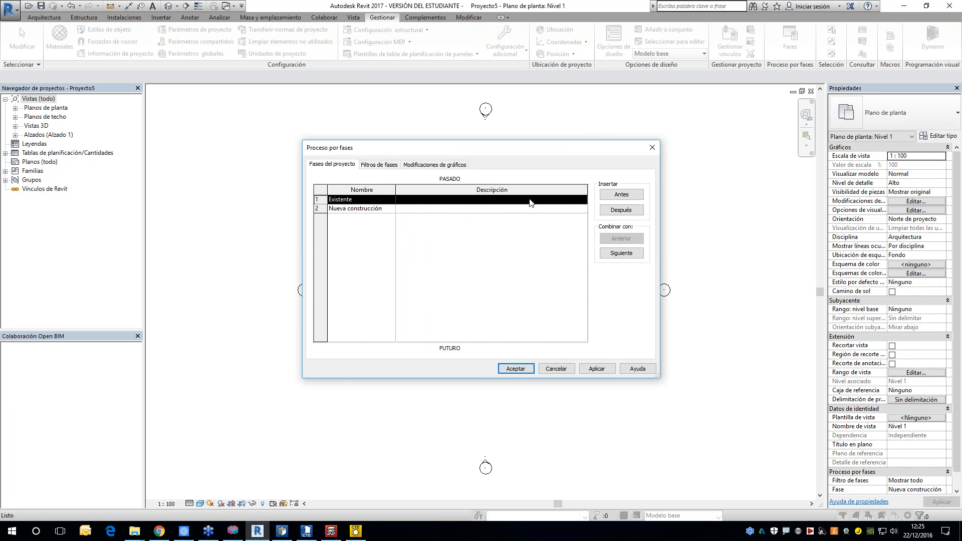
left_click(652, 148)
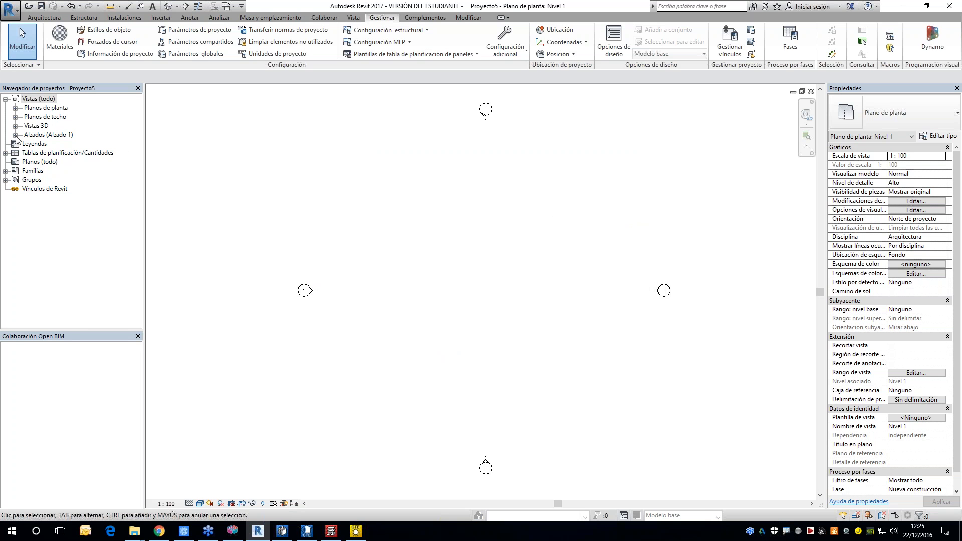
Open the Este elevation and examine the Nivel 1 and Nivel 2 level lines
left_click(16, 135)
double_click(39, 144)
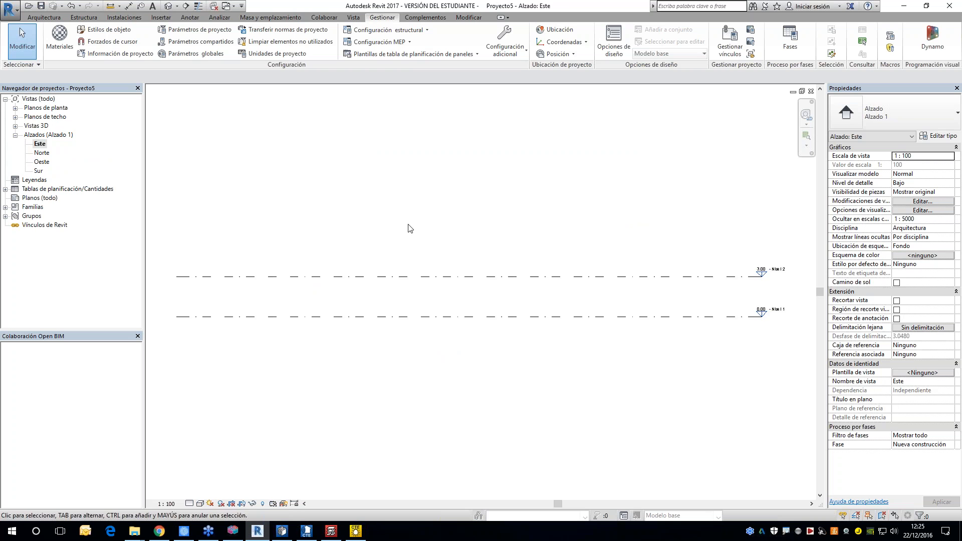
scroll(562, 297, "up", 1)
middle_click_drag(633, 320, 505, 311)
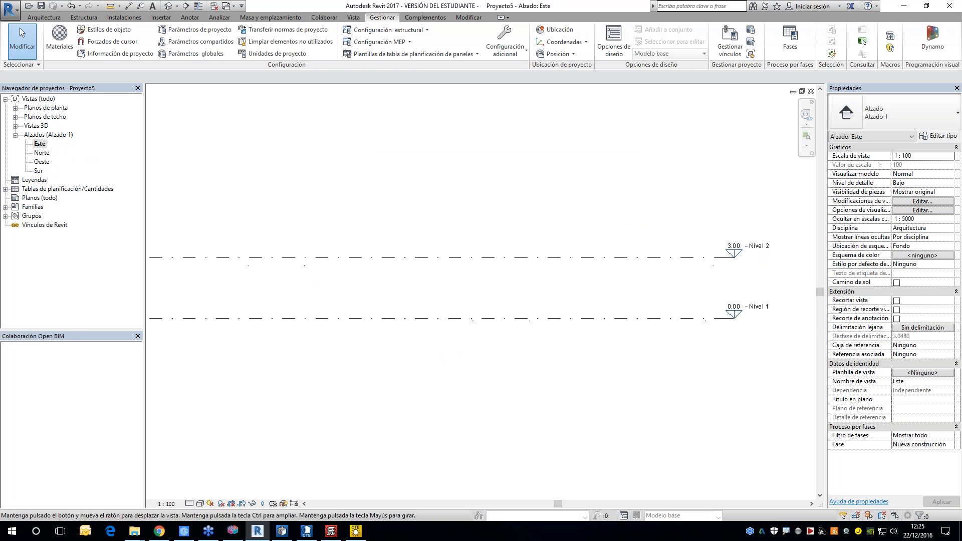
scroll(751, 275, "up", 1)
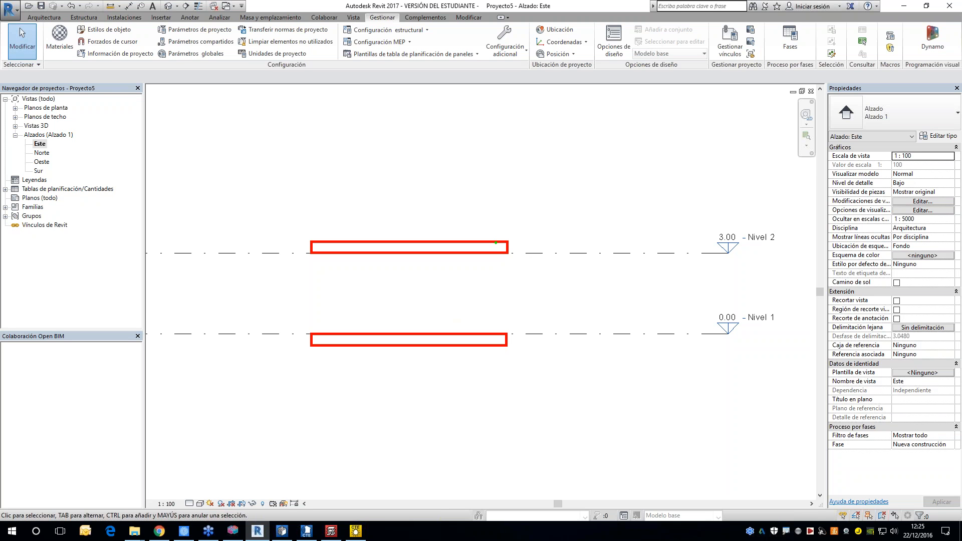
key("g")
left_click_drag(497, 242, 496, 334, "shift")
key("Escape")
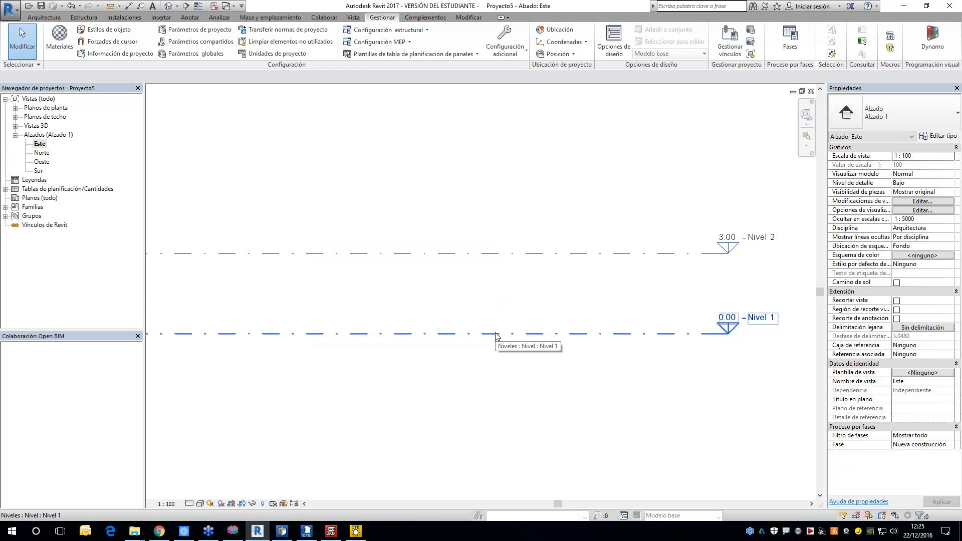
scroll(501, 346, "down", 2)
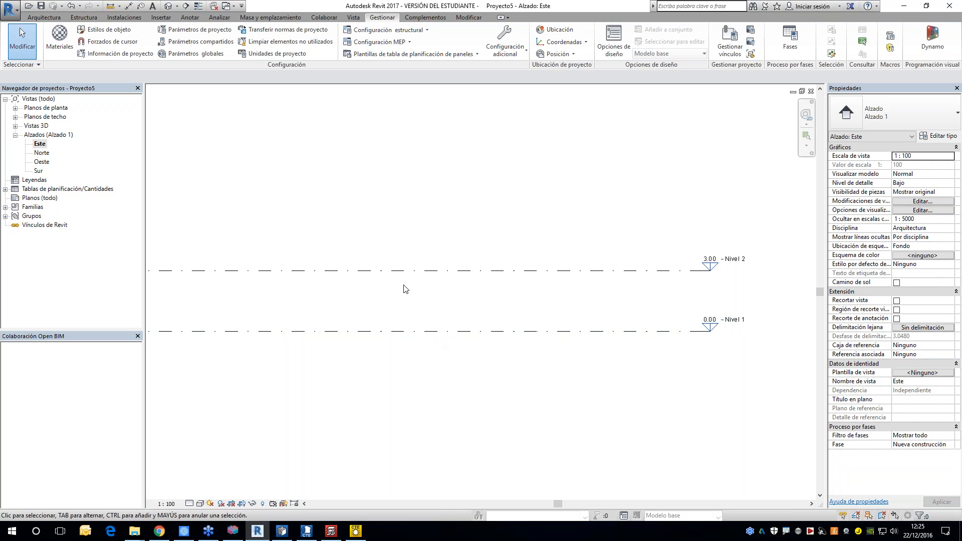
scroll(384, 333, "up", 1)
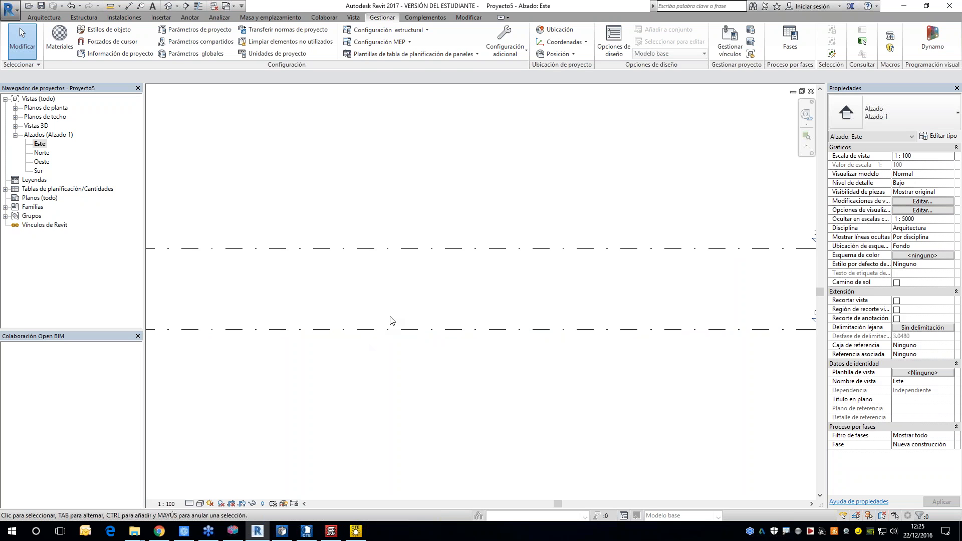
scroll(602, 366, "down", 2)
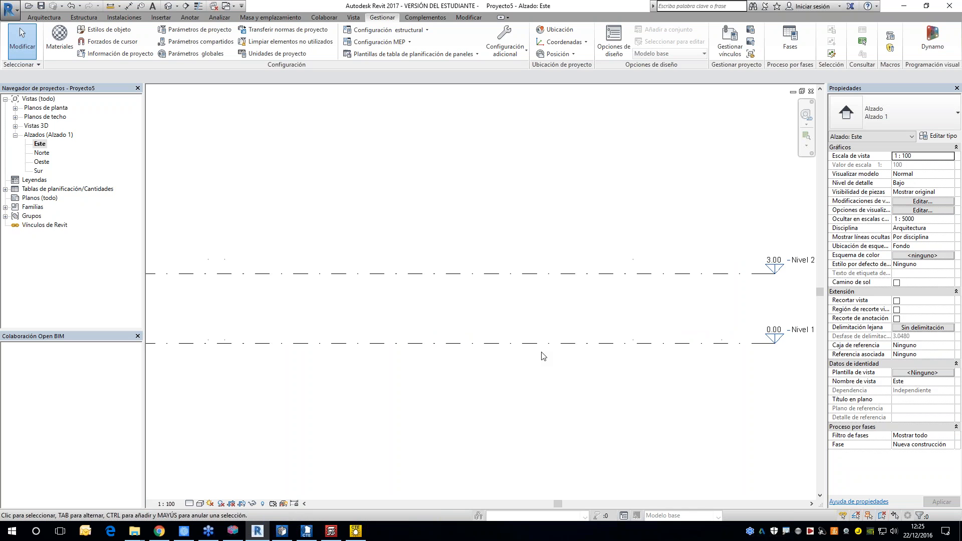
scroll(542, 357, "down", 1)
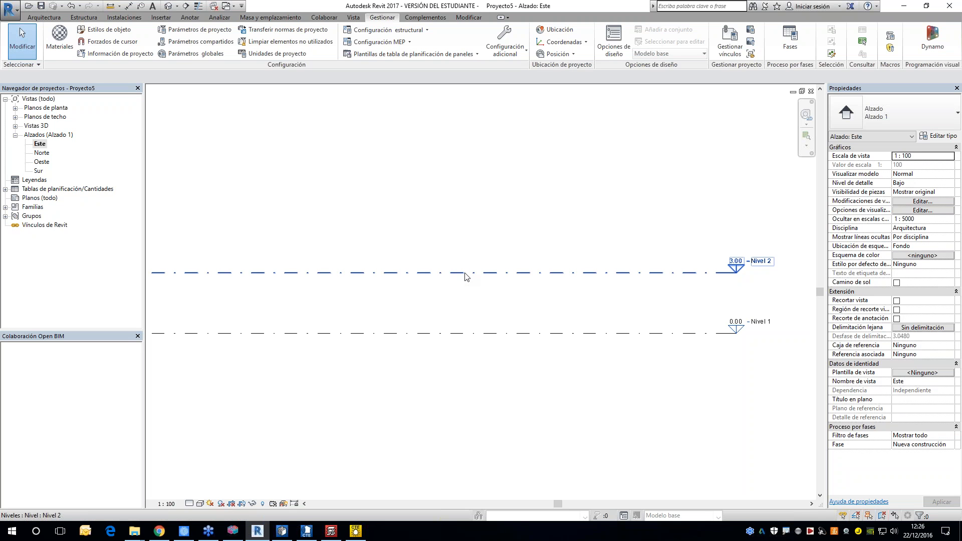
Open the Nivel 1 floor plan and start a basic wall of type Muro de ladrillo visto
left_click(15, 108)
double_click(42, 117)
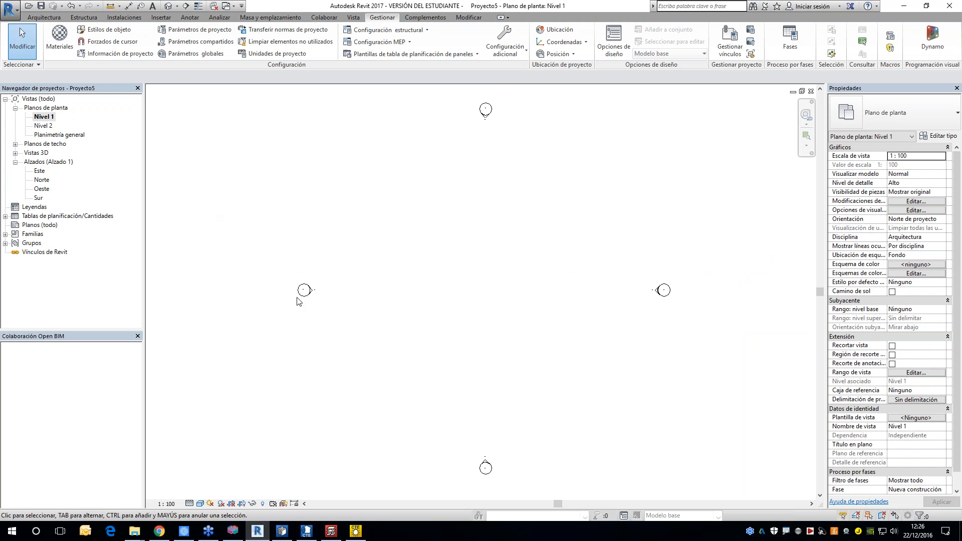
scroll(412, 216, "up", 1)
left_click(44, 17)
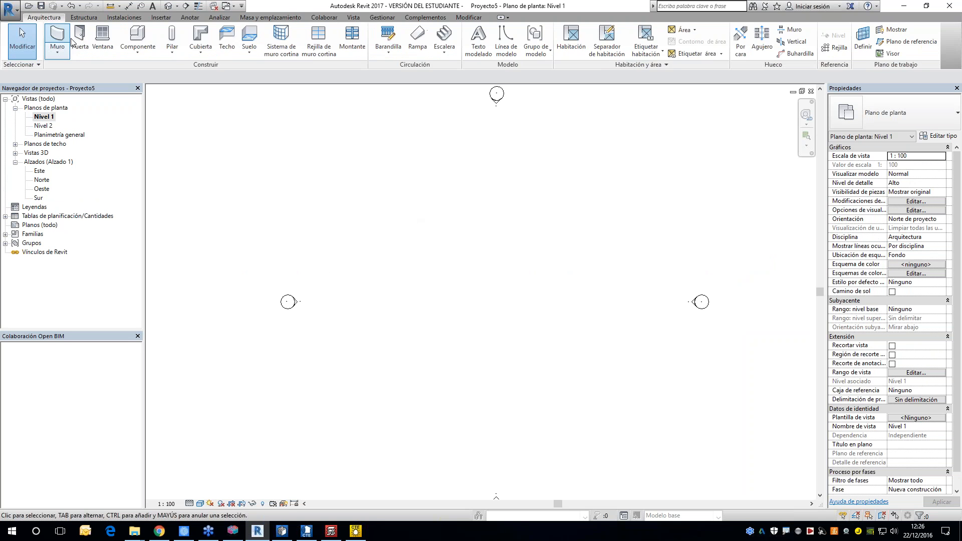
left_click(59, 36)
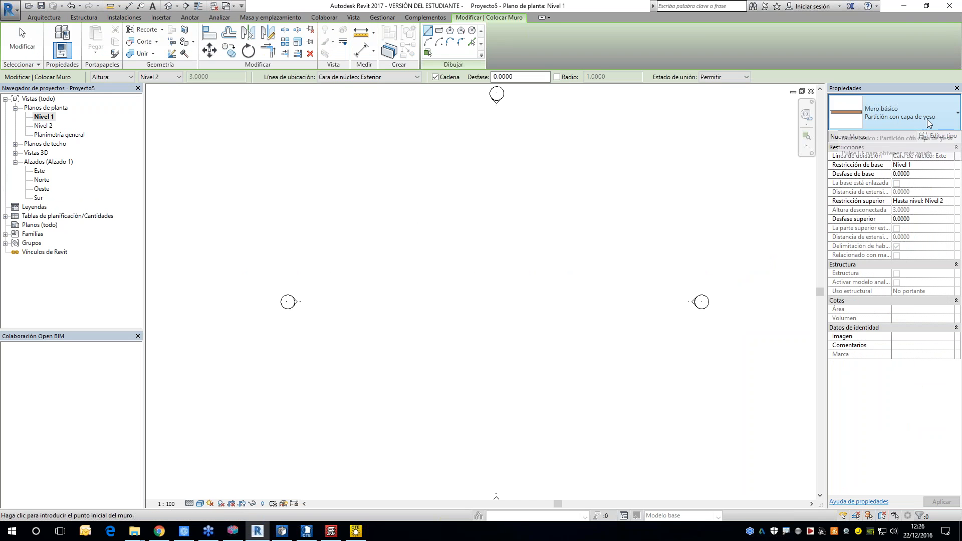
left_click(930, 121)
scroll(869, 161, "up", 2)
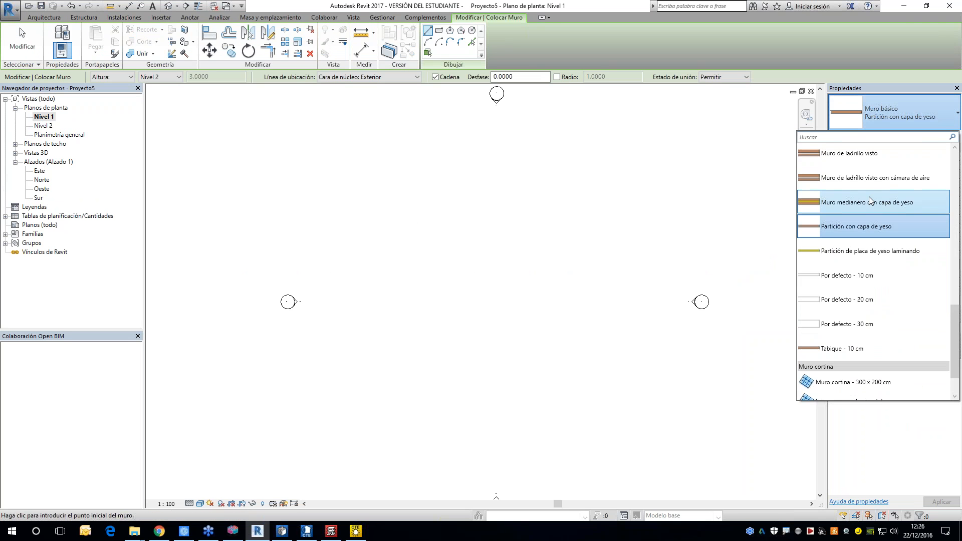
left_click(868, 158)
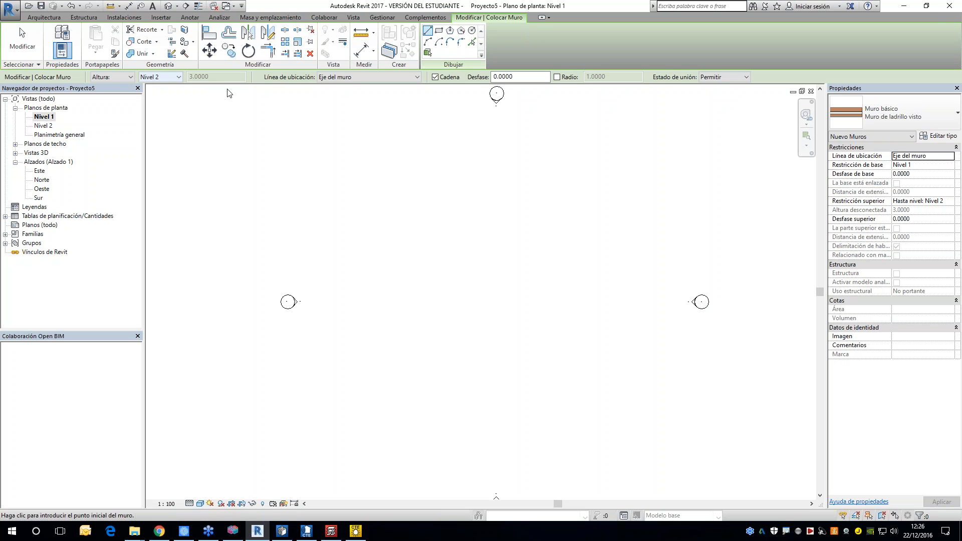
Draw a closed rectangle of exterior brick walls about 17.8 m by 12.1 m between the elevation markers
left_click(439, 31)
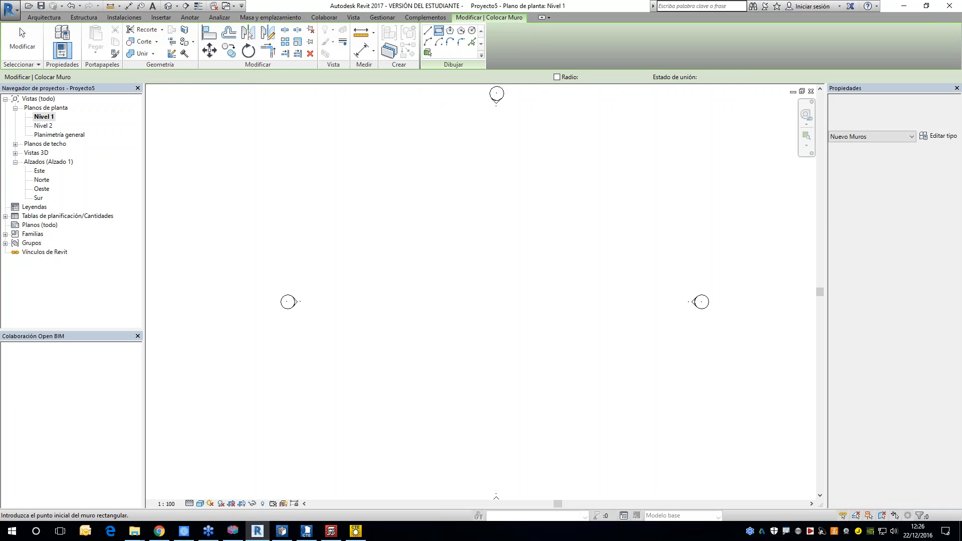
left_click(410, 216)
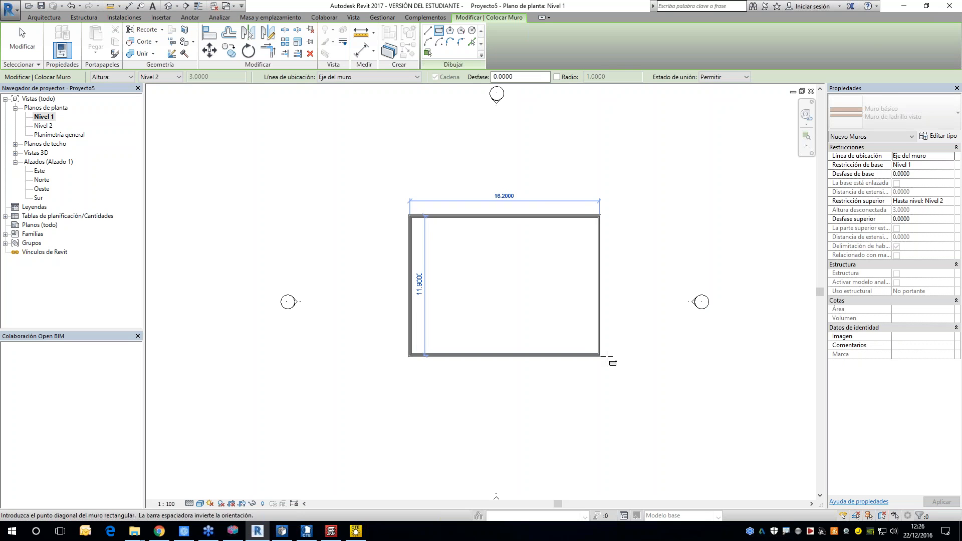
left_click(614, 358)
key("Escape")
scroll(604, 297, "up", 2)
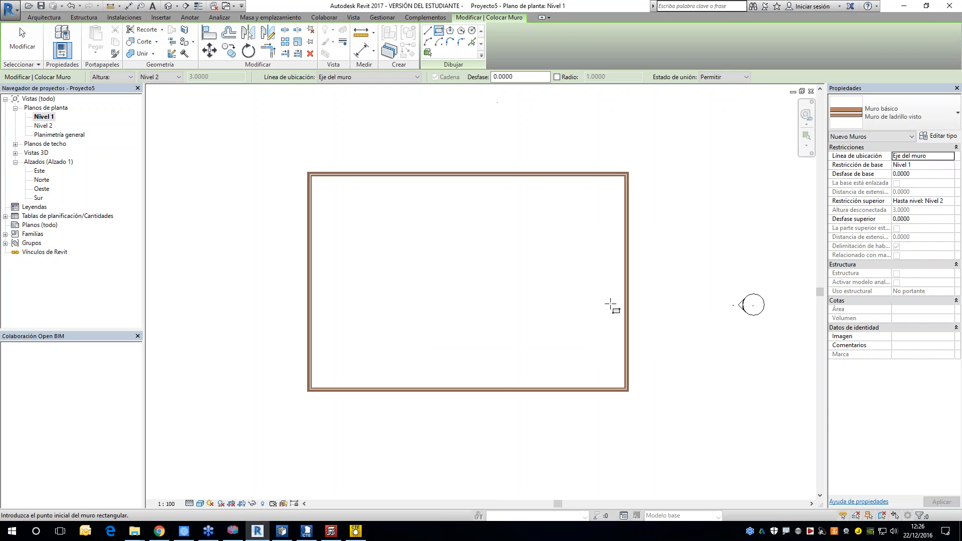
key("Escape")
Examine the Función options in the type properties of the east brick wall, leaving them unchanged
left_click(625, 275)
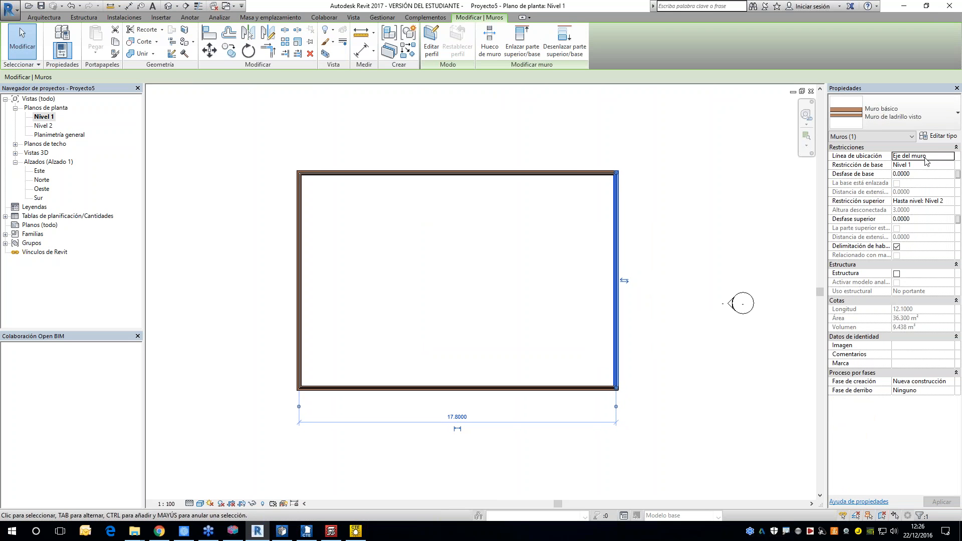
left_click(940, 136)
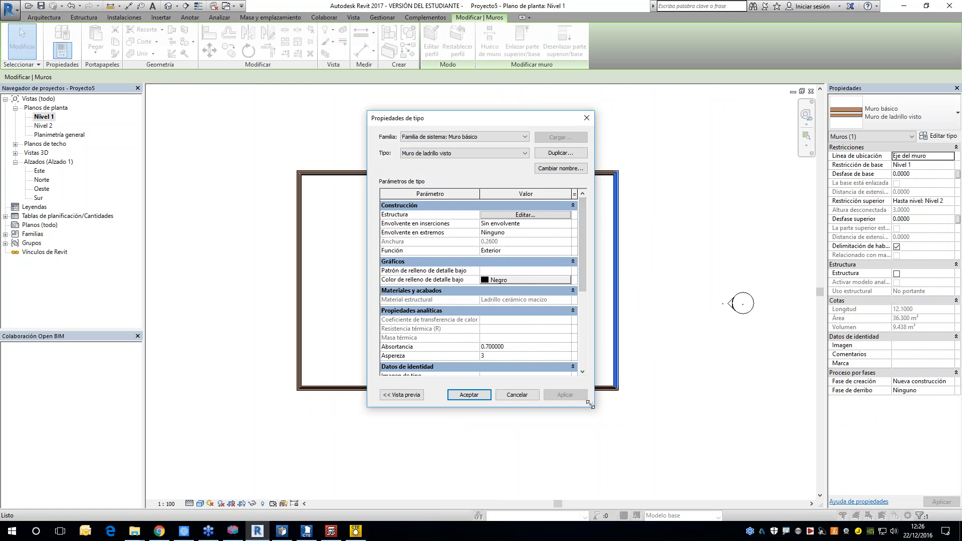
left_click_drag(591, 405, 643, 455)
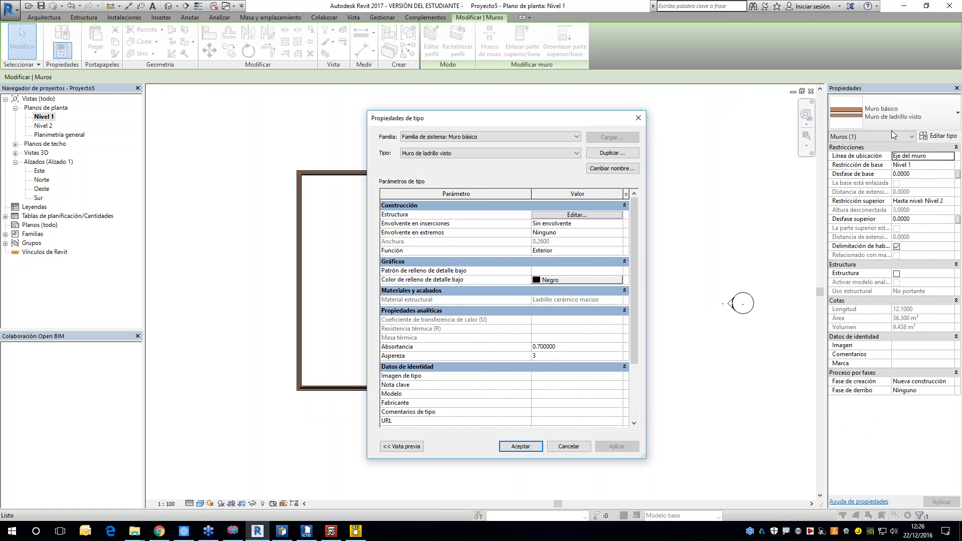
left_click(551, 251)
left_click(618, 251)
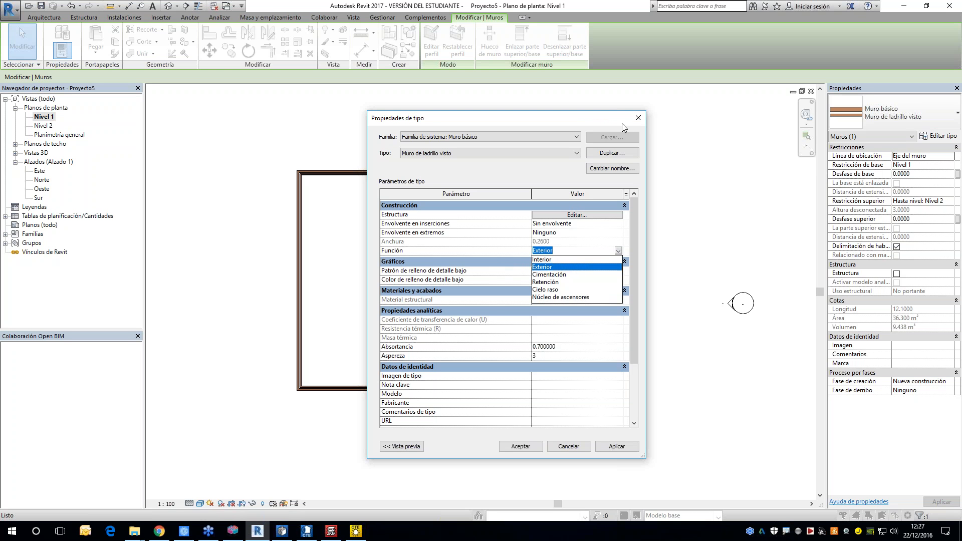
left_click(639, 118)
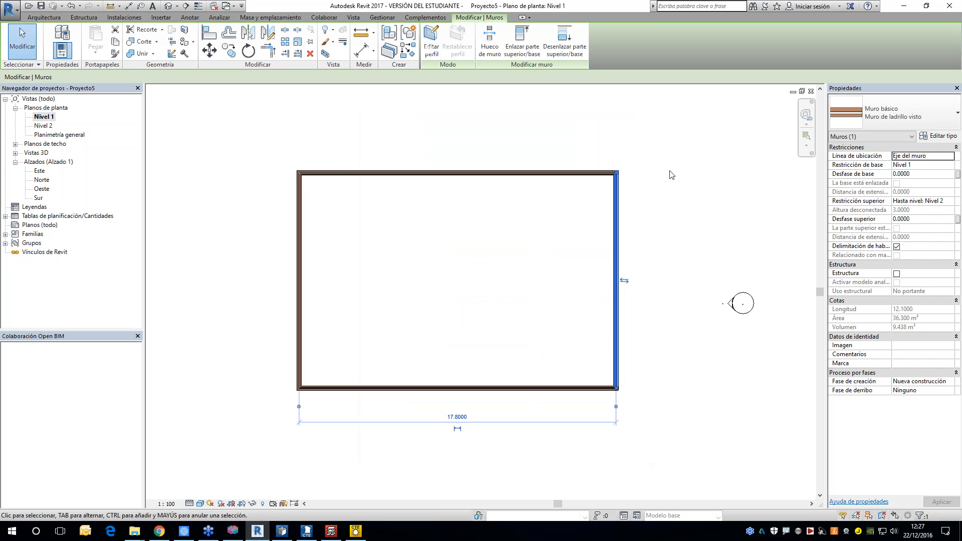
Try changing the east exterior wall to the Por defecto - 10 cm type
left_click(928, 112)
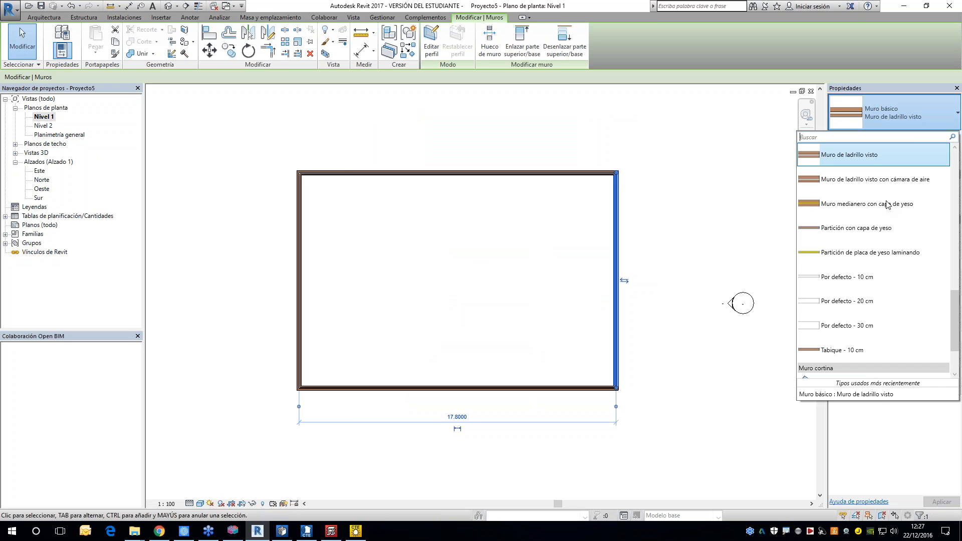
left_click(850, 281)
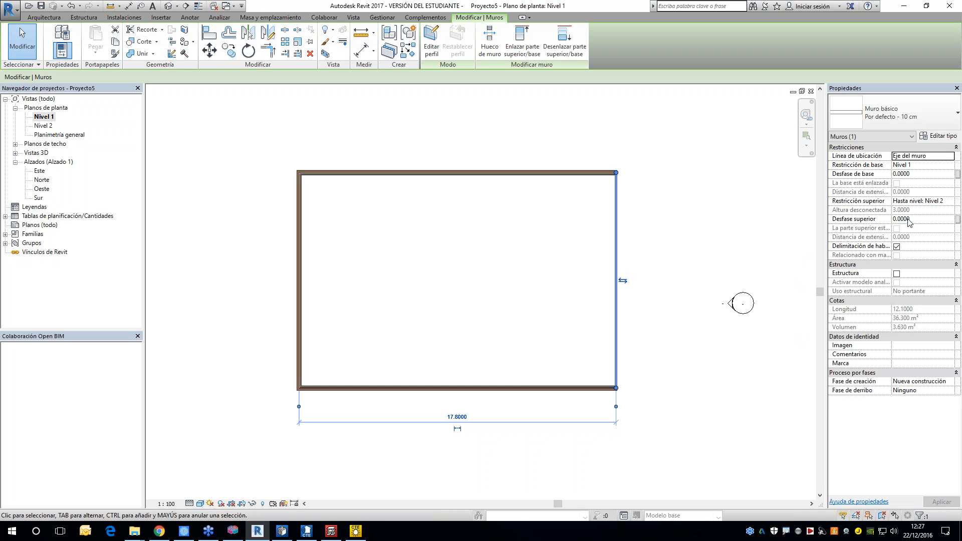
left_click(630, 196)
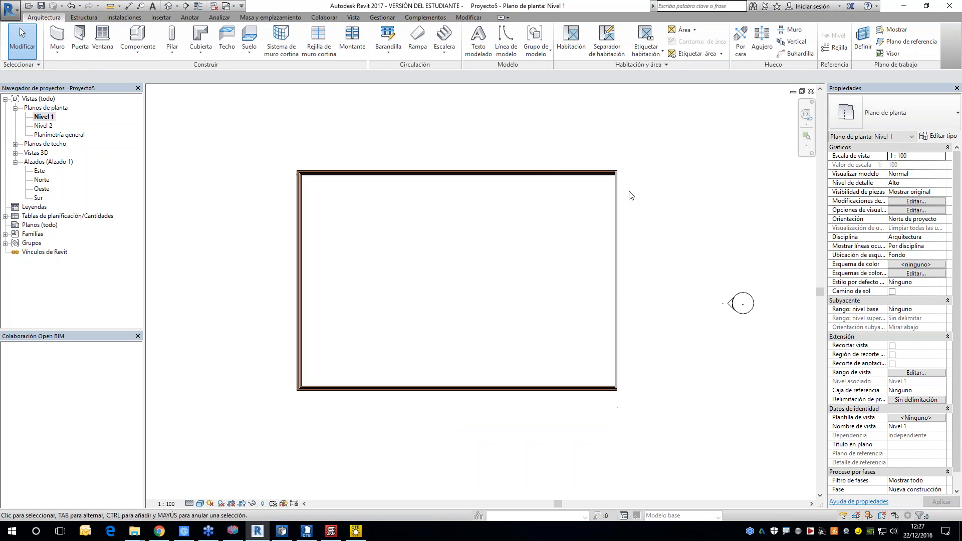
Draw a Por defecto - 10 cm partition across the building about 6.1 m from the east wall, with a perpendicular branch to that wall
left_click(57, 40)
left_click(895, 113)
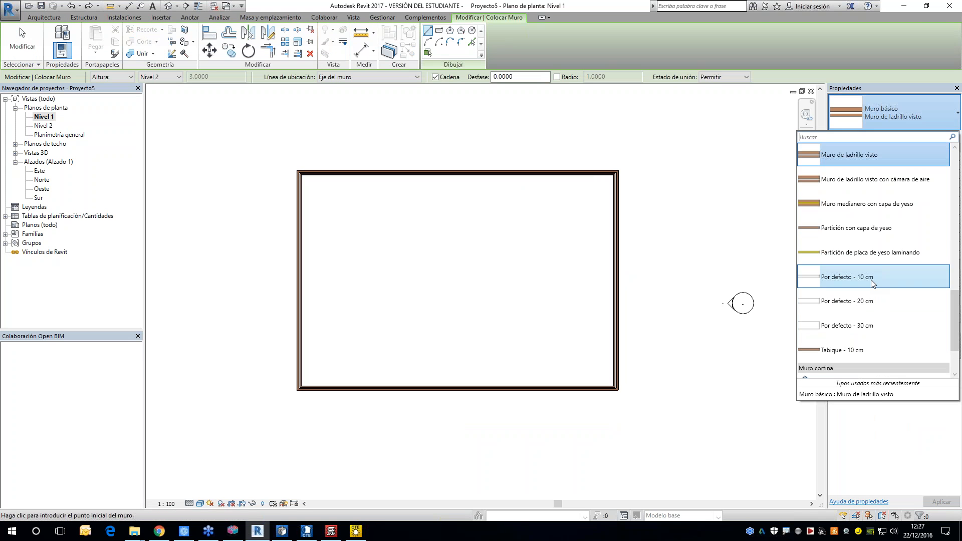
left_click(856, 284)
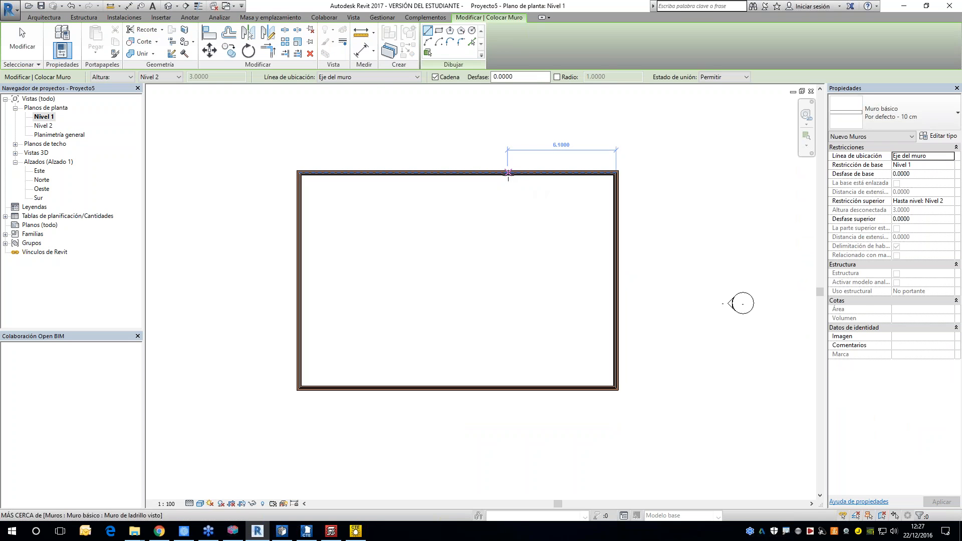
left_click(507, 173)
left_click(507, 388)
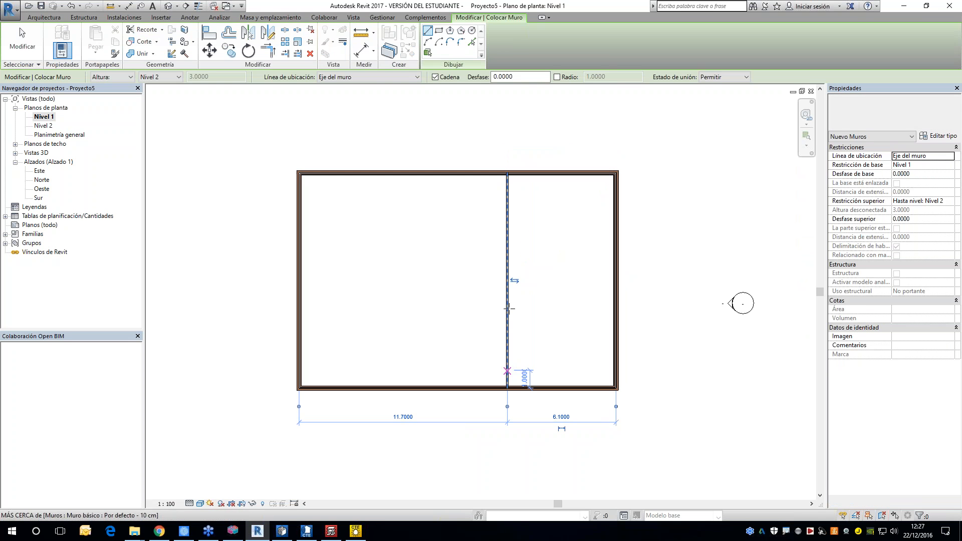
left_click(508, 301)
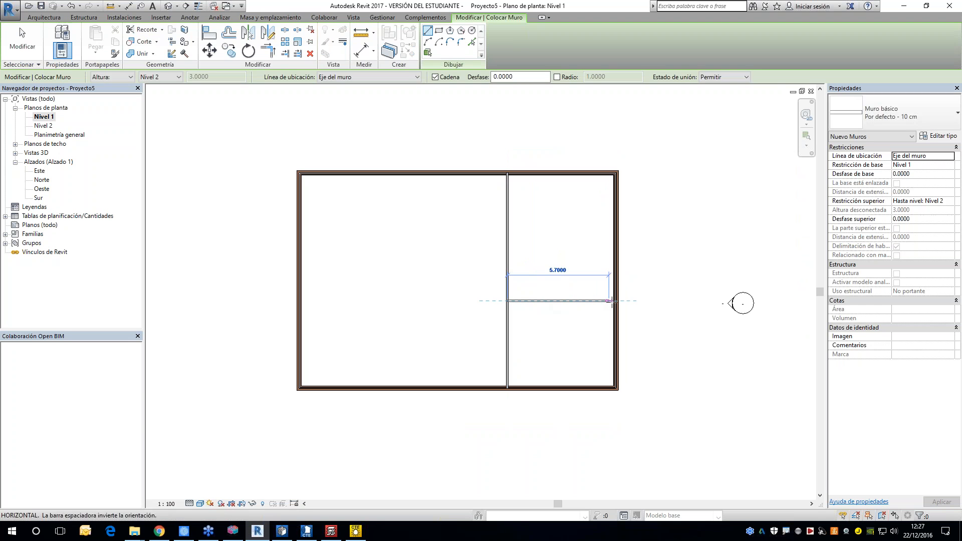
key("Escape")
scroll(579, 323, "up", 3)
middle_click_drag(533, 343, 555, 329)
scroll(554, 331, "down", 1)
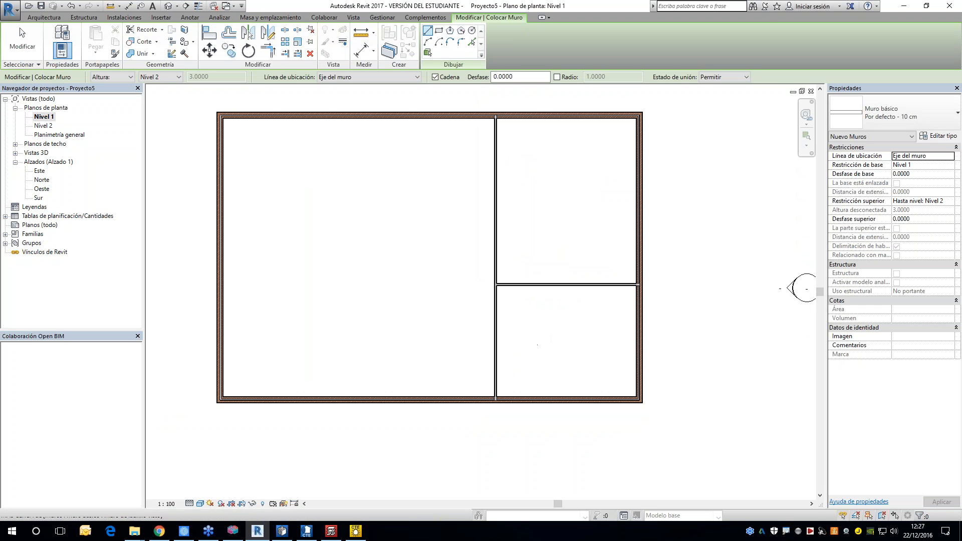
key("Escape")
Examine the Función options in the type properties of the Por defecto - 10 cm branch partition
left_click(622, 285)
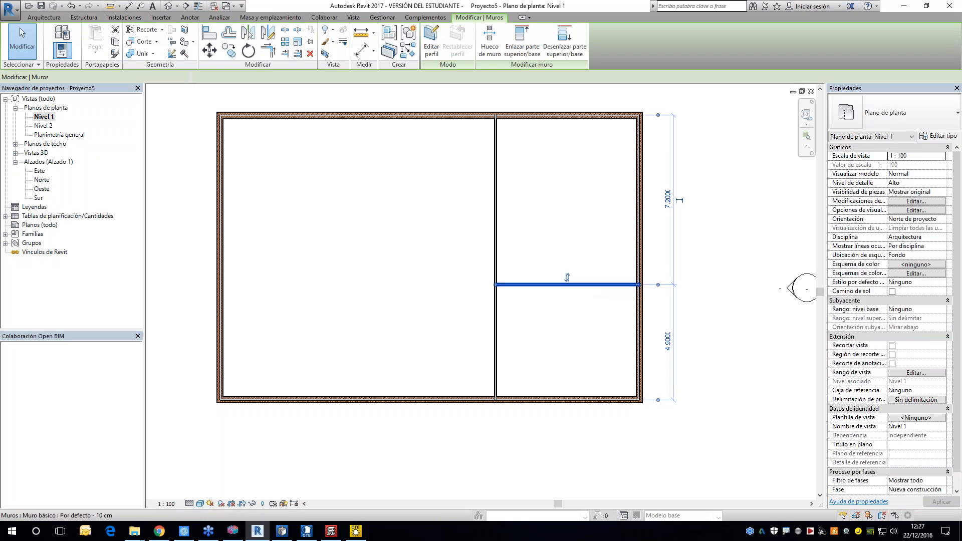
left_click(934, 136)
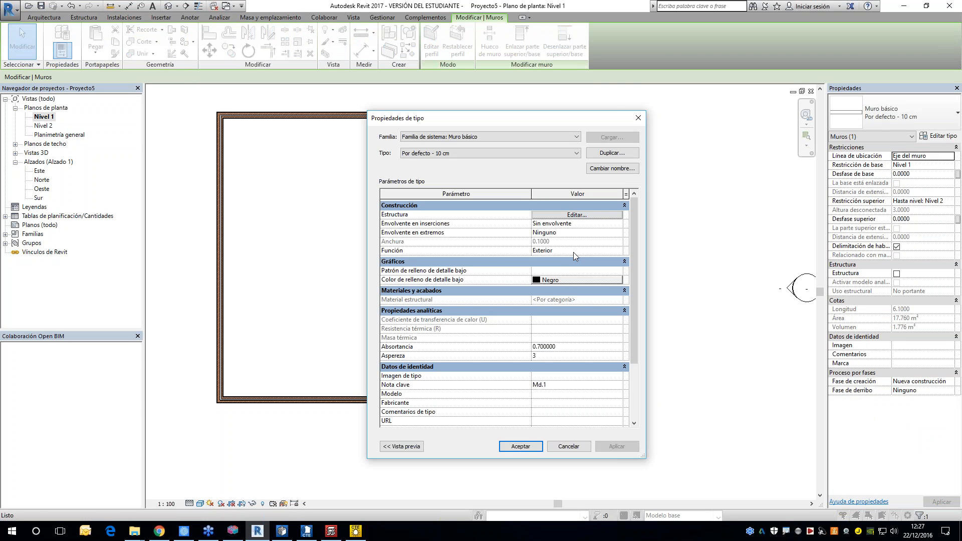
left_click(575, 252)
left_click(577, 252)
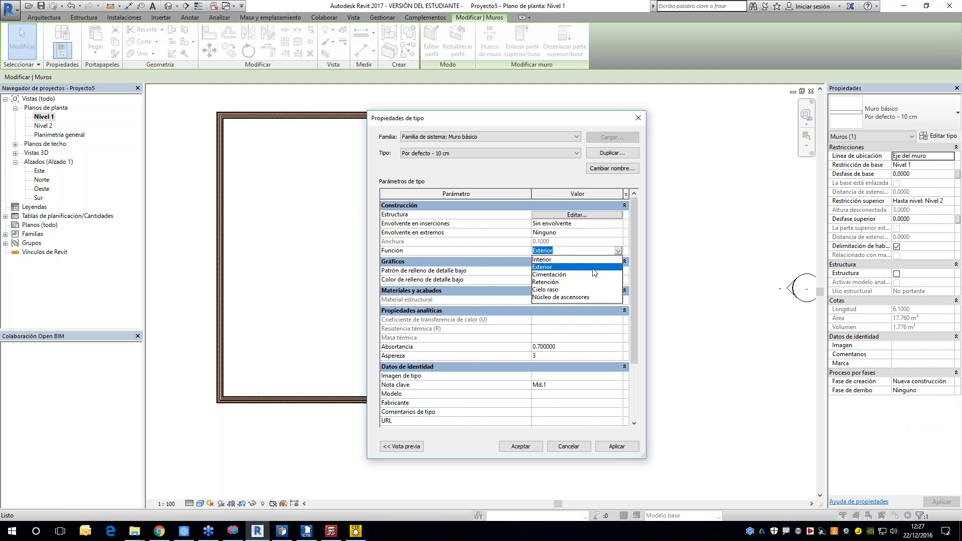
key("Escape")
key("Escape")
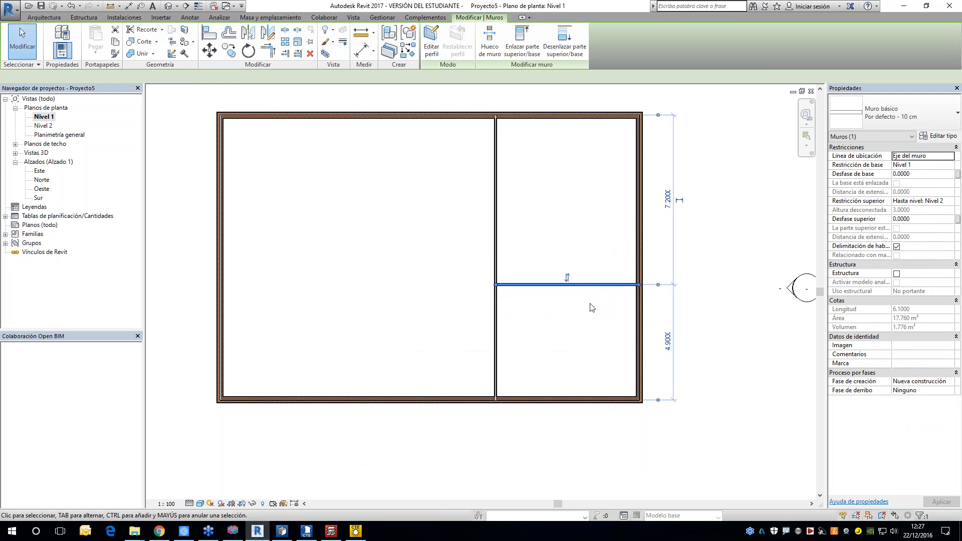
Delete both Por defecto - 10 cm interior partitions
left_click(496, 245, "ctrl")
key("Delete")
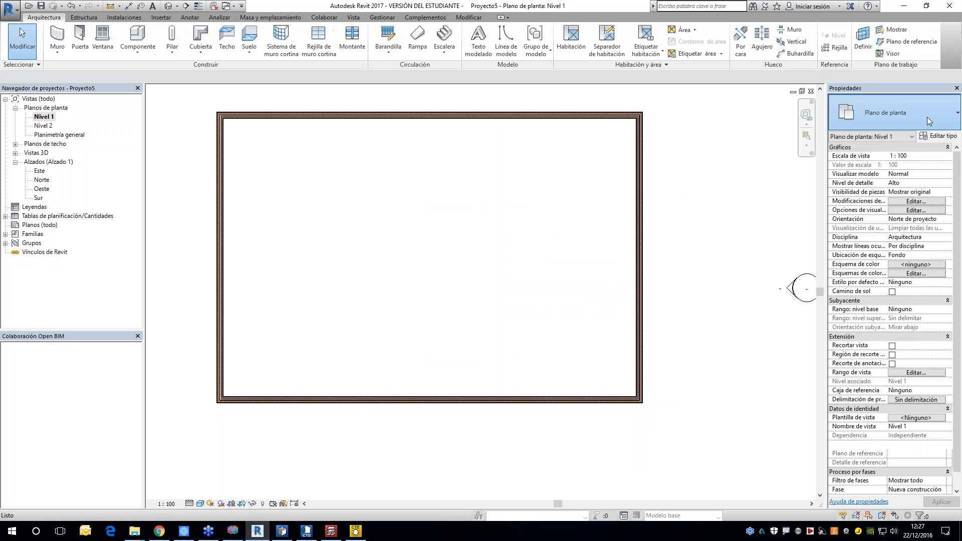
left_click(927, 117)
left_click(864, 165)
Draw a Tabique - 10 cm partition from the north wall to the south wall, about 4.9 m from the east wall
left_click(57, 36)
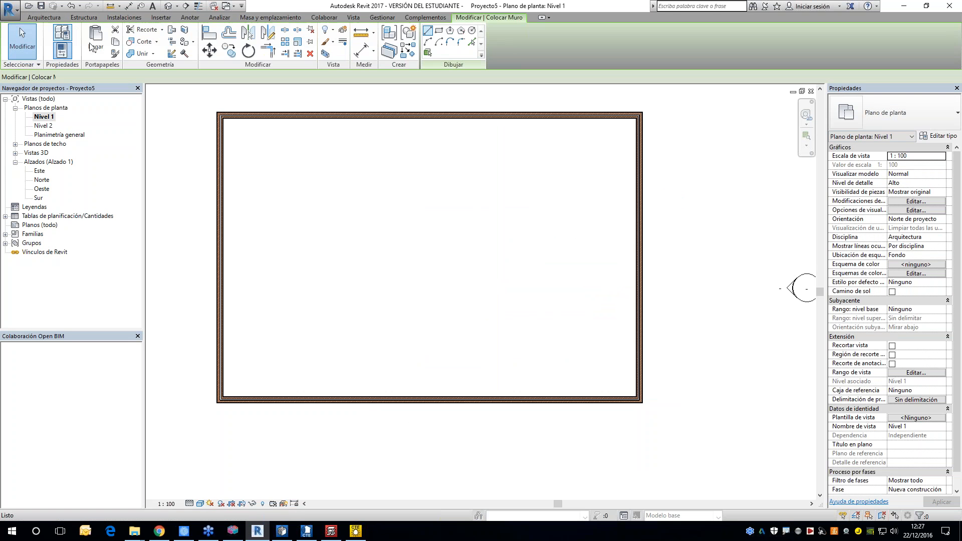
left_click(902, 116)
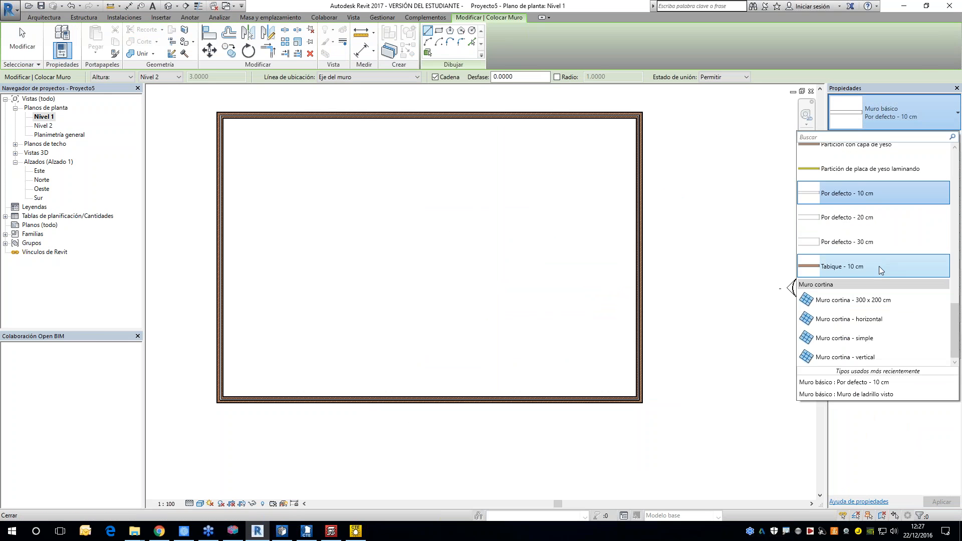
left_click(871, 271)
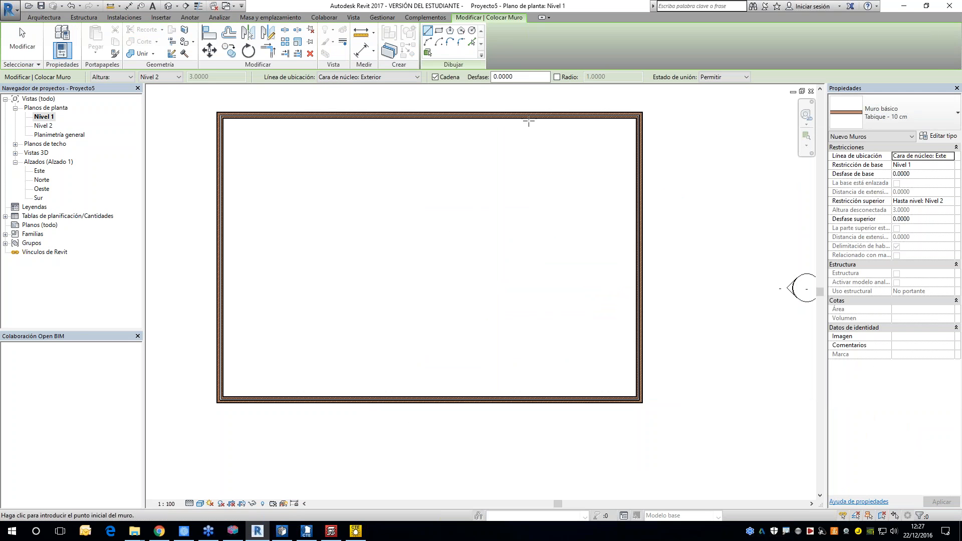
left_click(524, 117)
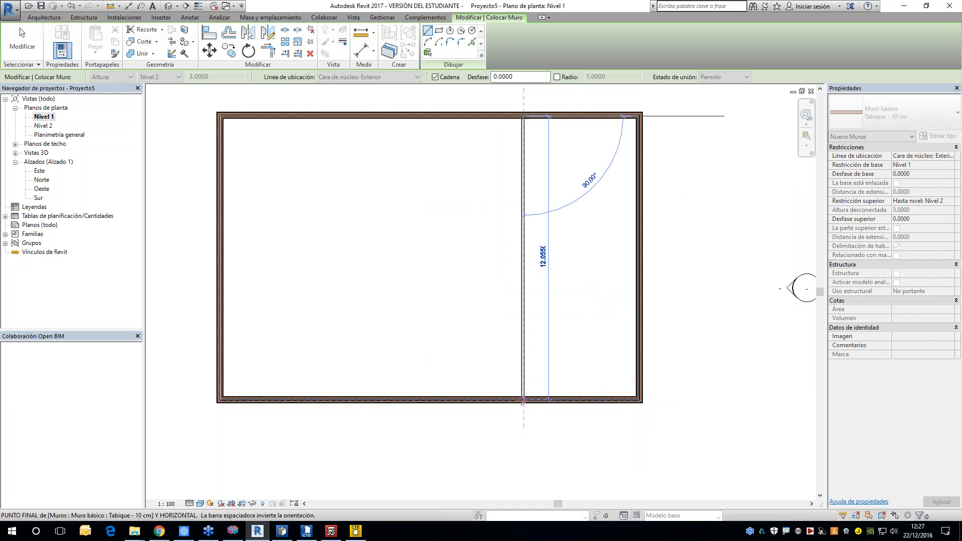
left_click(524, 400)
key("Escape")
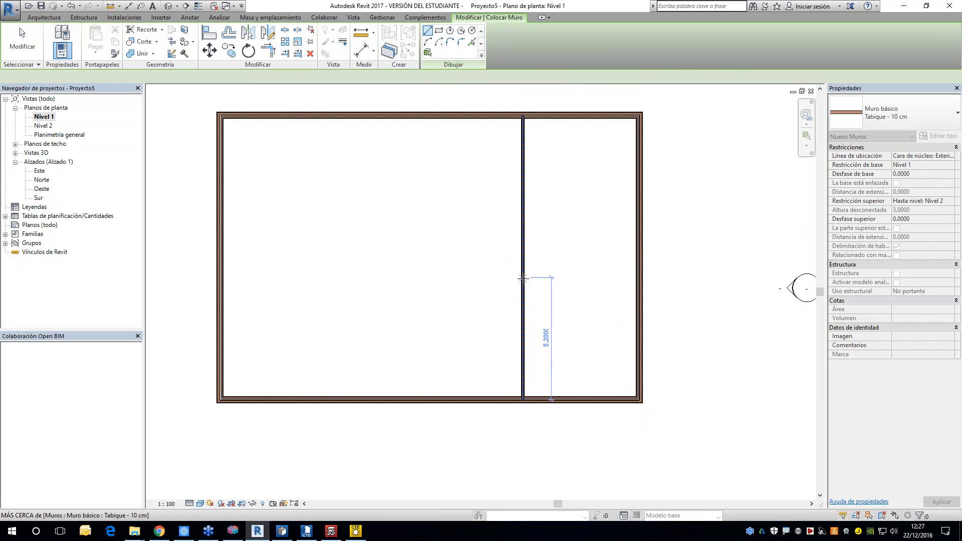
Draw a second Tabique - 10 cm wall from the long partition to the east wall, about 5.06 m from the south wall
left_click(523, 277)
left_click(637, 280)
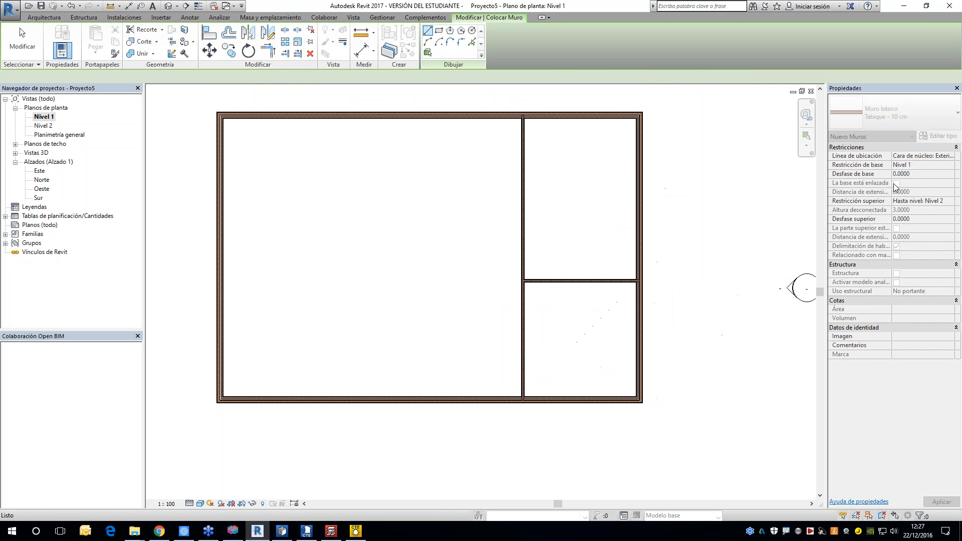
key("Escape")
key("Escape")
Check the Función parameter in the type properties of the short Tabique - 10 cm partition
left_click(617, 281)
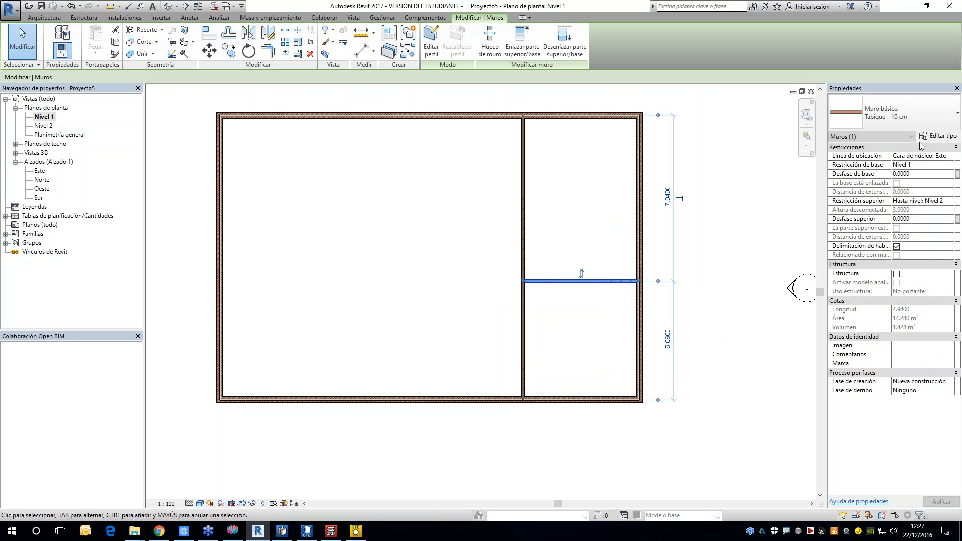
left_click(929, 137)
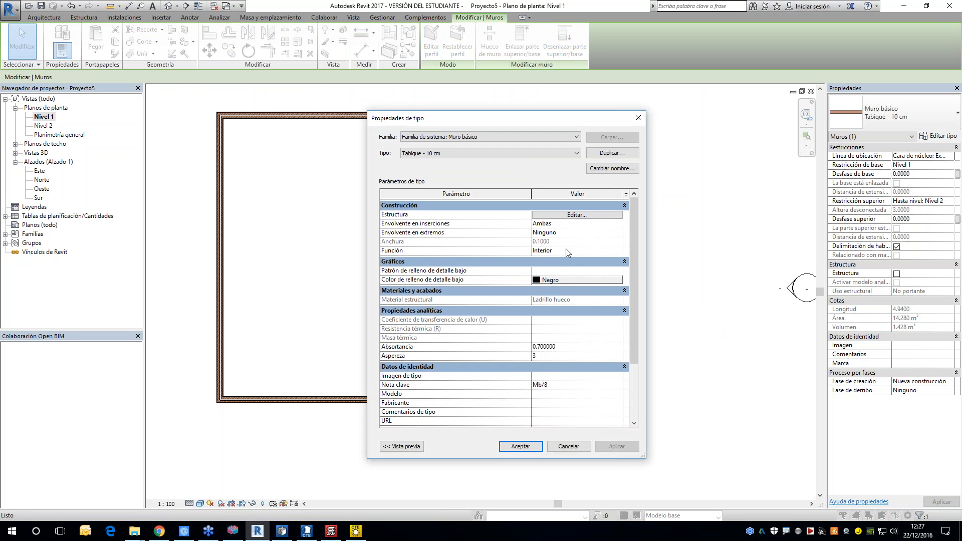
key("Escape")
scroll(654, 293, "down", 1)
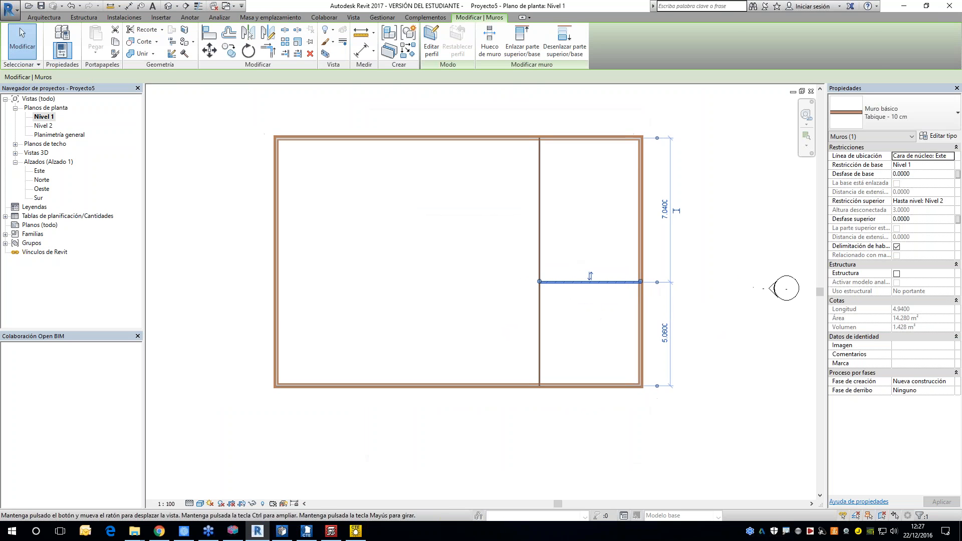
Place 80 x 210 cm doors in the south wall and in the long partition, about 0.7 m north and 0.9 m south of the short partition
middle_click_drag(648, 307, 653, 308)
key("Escape")
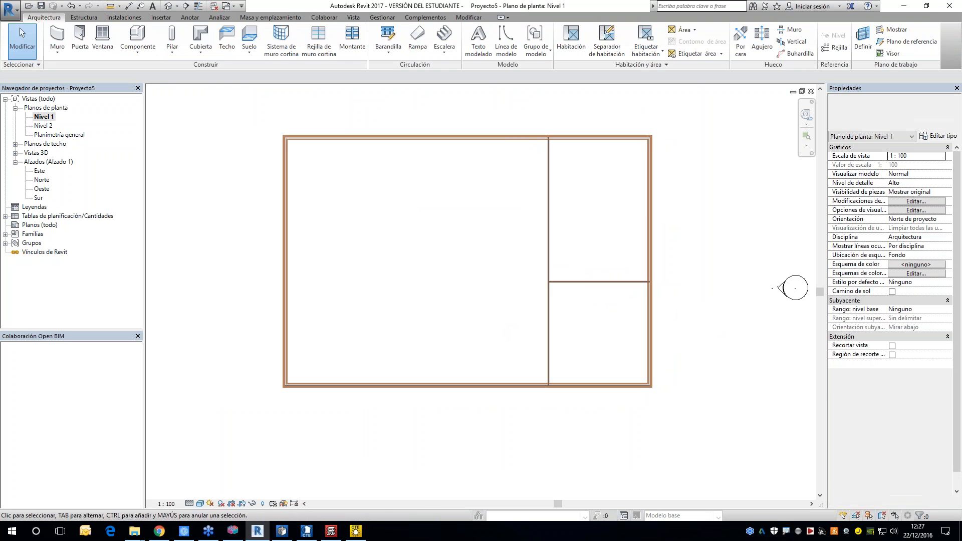
scroll(494, 250, "up", 1)
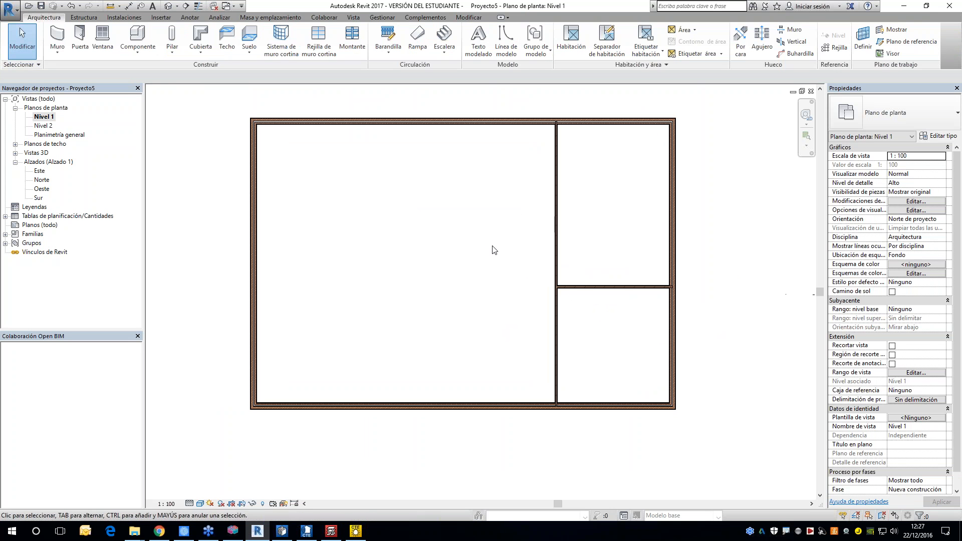
left_click(81, 41)
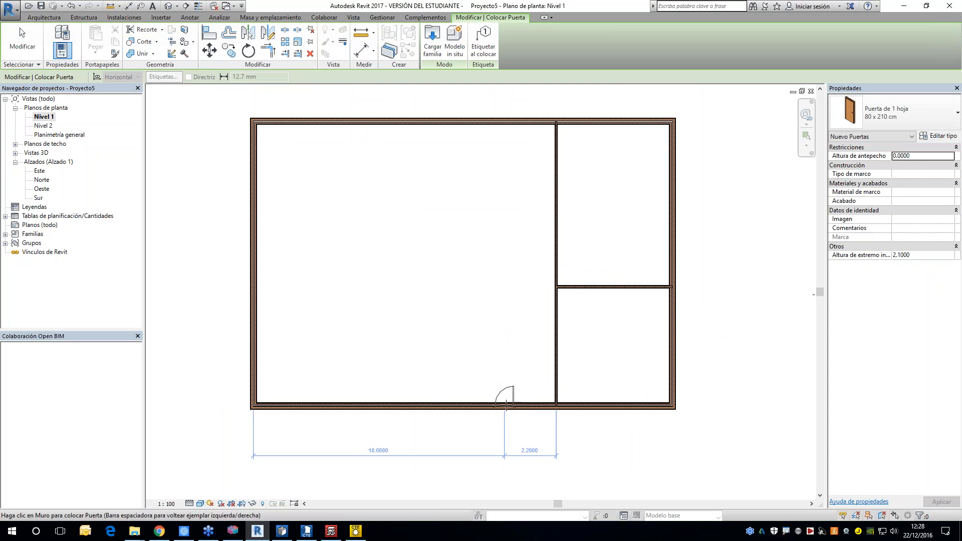
left_click(555, 304)
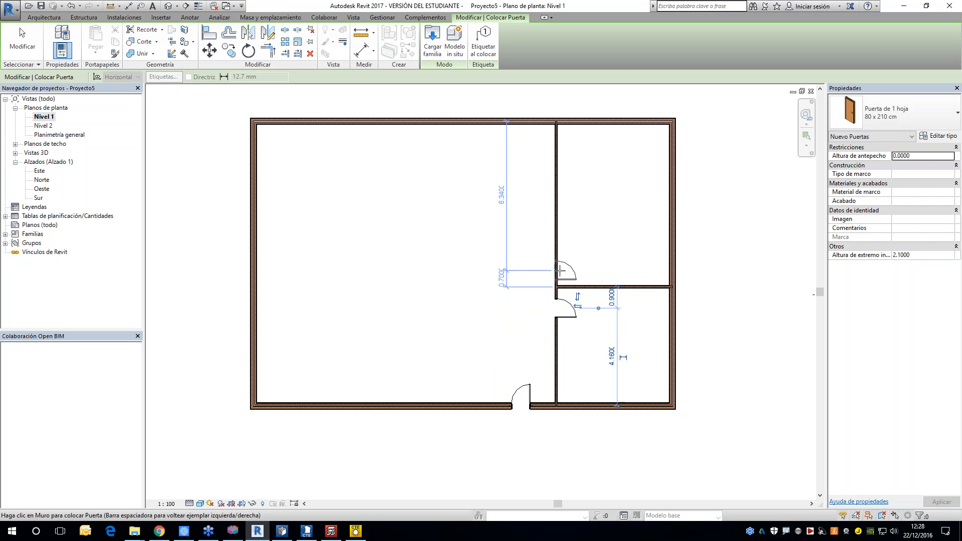
left_click(558, 271)
key("Escape")
key("Escape")
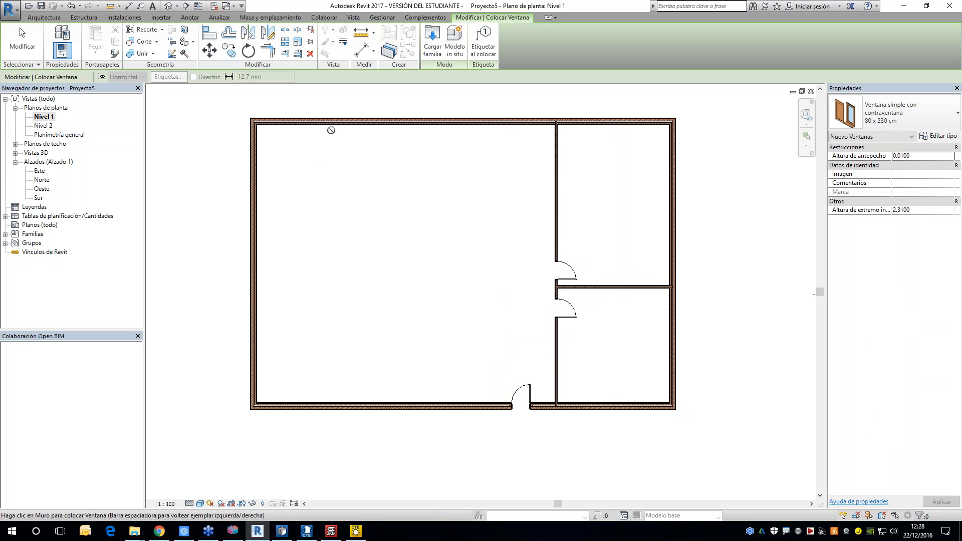
Place six Ventana simple 120 x 120 cm windows, two each in the south, west and east walls, and check them in 3D
left_click(935, 116)
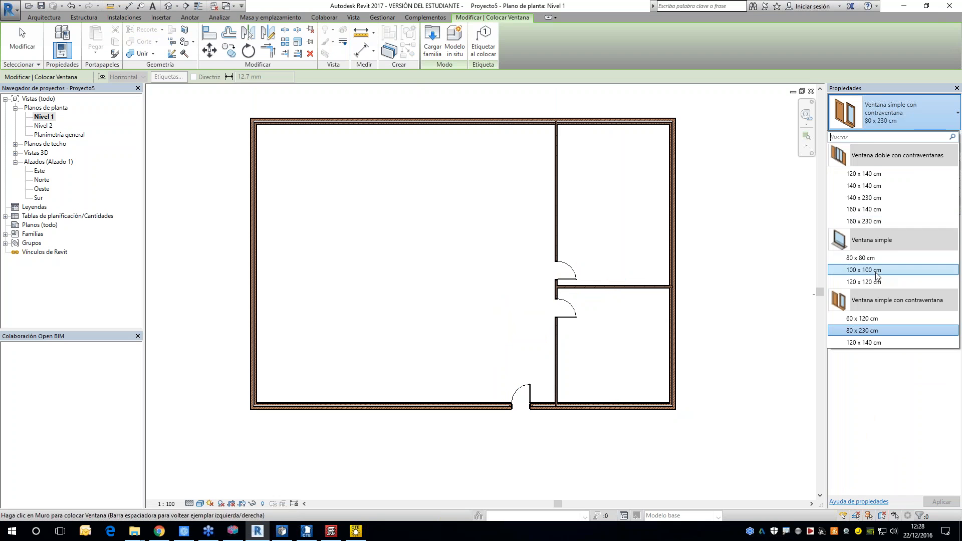
left_click(864, 282)
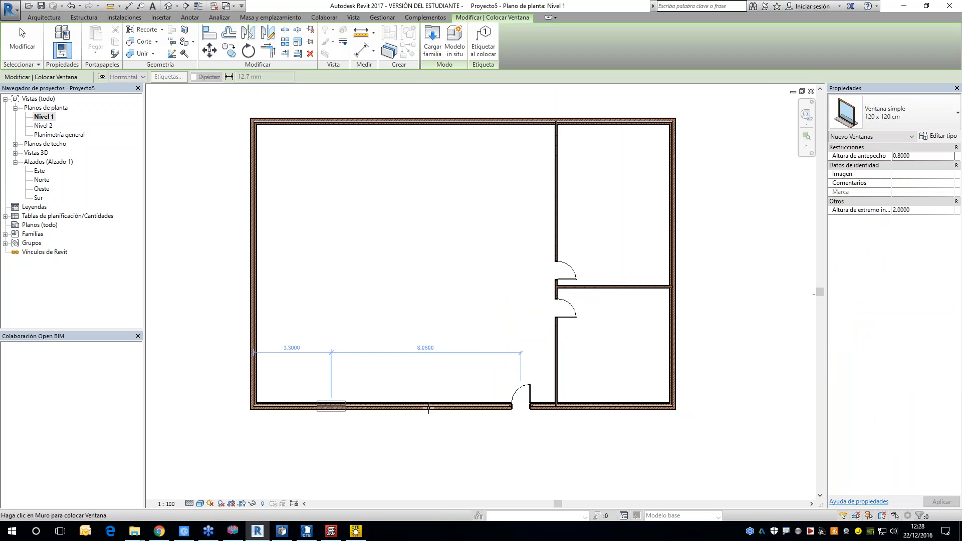
left_click(331, 406)
left_click(432, 406)
left_click(254, 201)
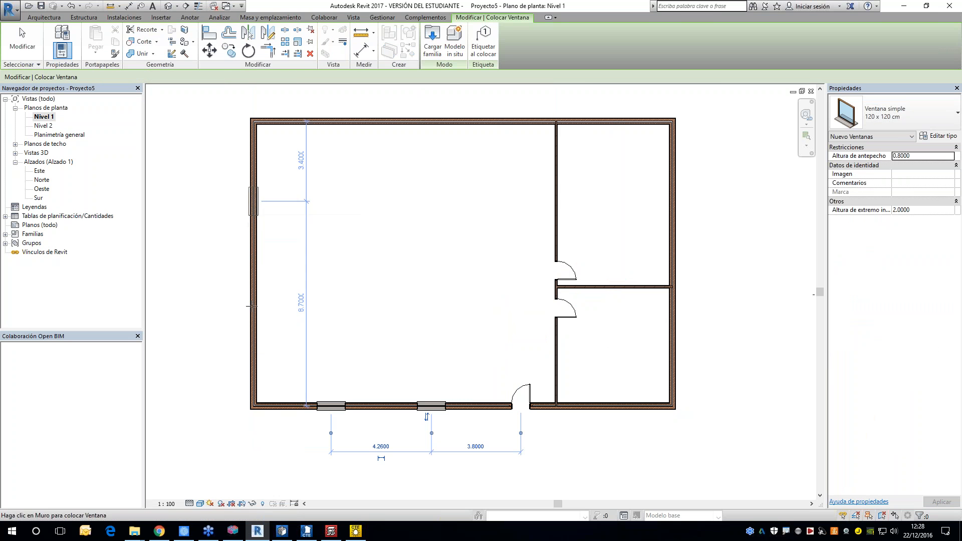
left_click(254, 314)
left_click(673, 190)
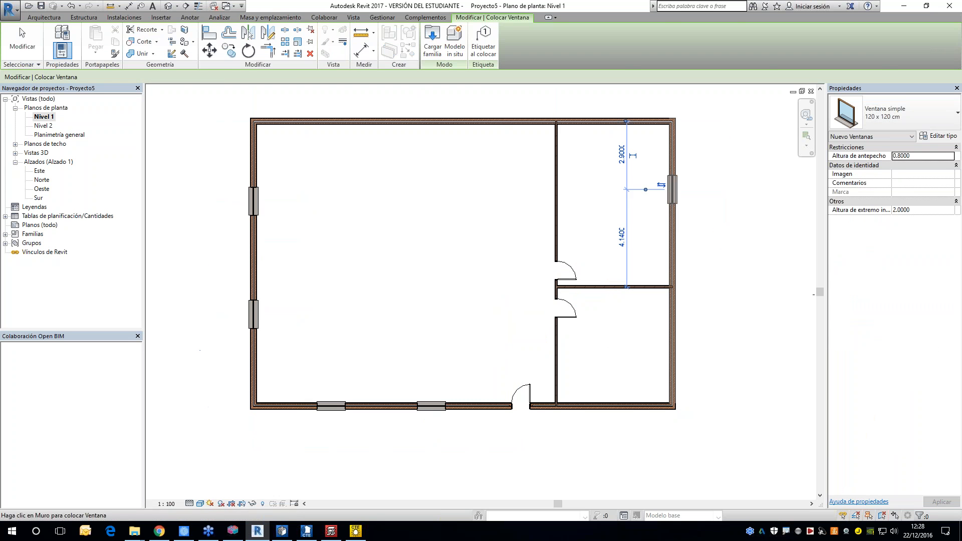
left_click(672, 341)
key("Escape")
middle_click_drag(580, 303, 652, 321)
key("ctrl+Tab")
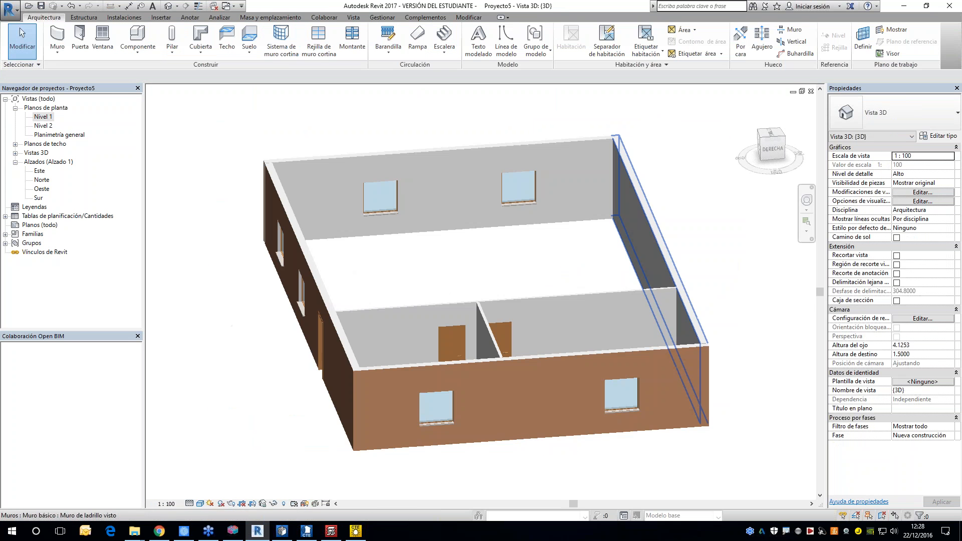
middle_click_drag(501, 348, 608, 370, "shift")
Create a Por defecto - 30 cm architectural floor on Nivel 1 with a rectangular outline along the exterior walls' outer faces
double_click(49, 118)
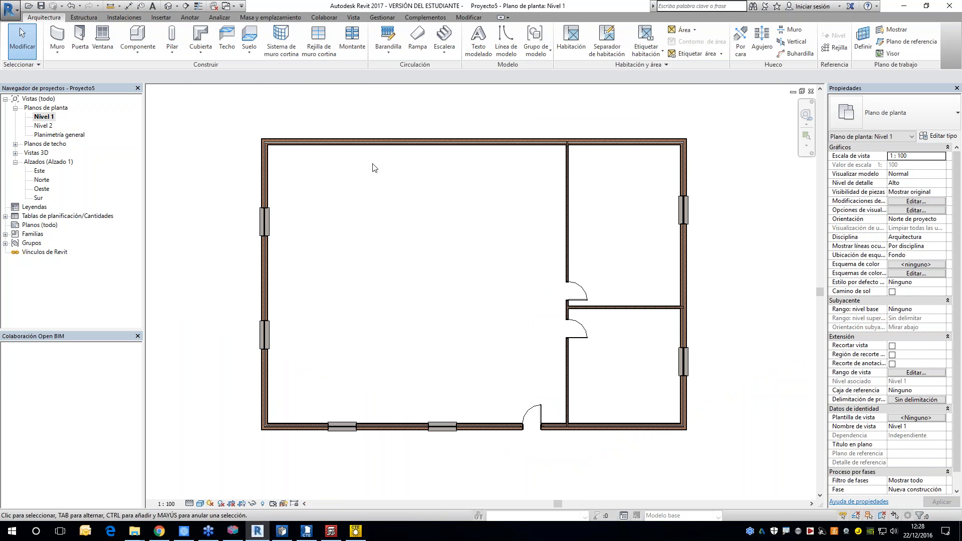
left_click(249, 51)
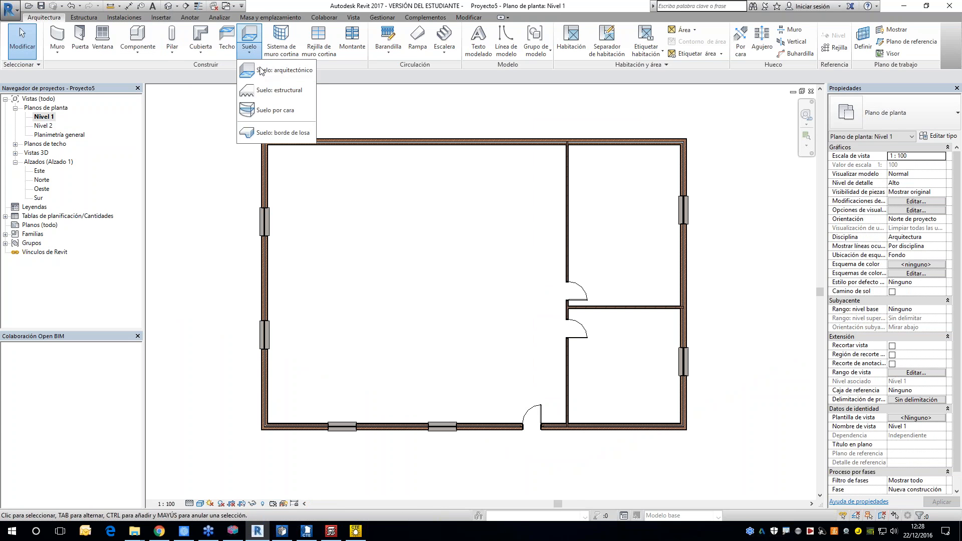
left_click(275, 71)
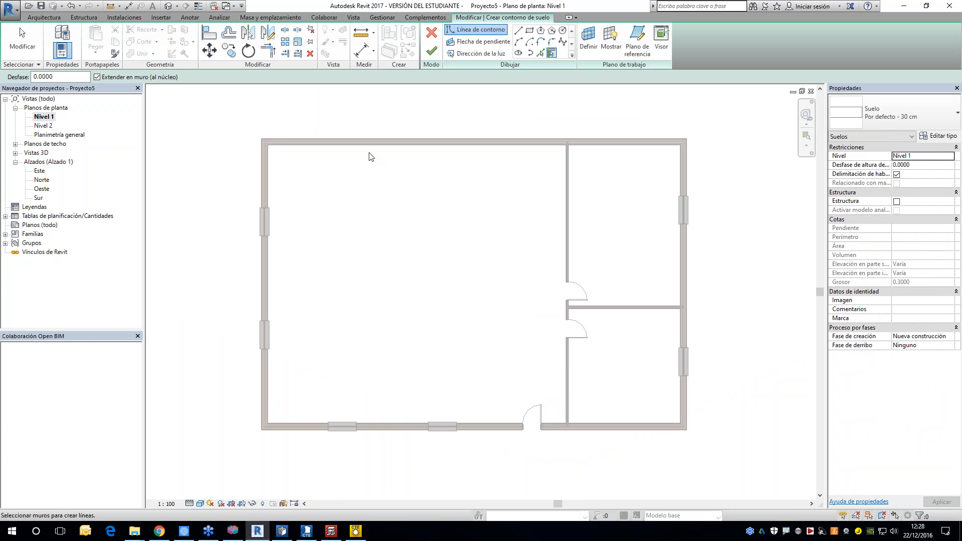
left_click(530, 30)
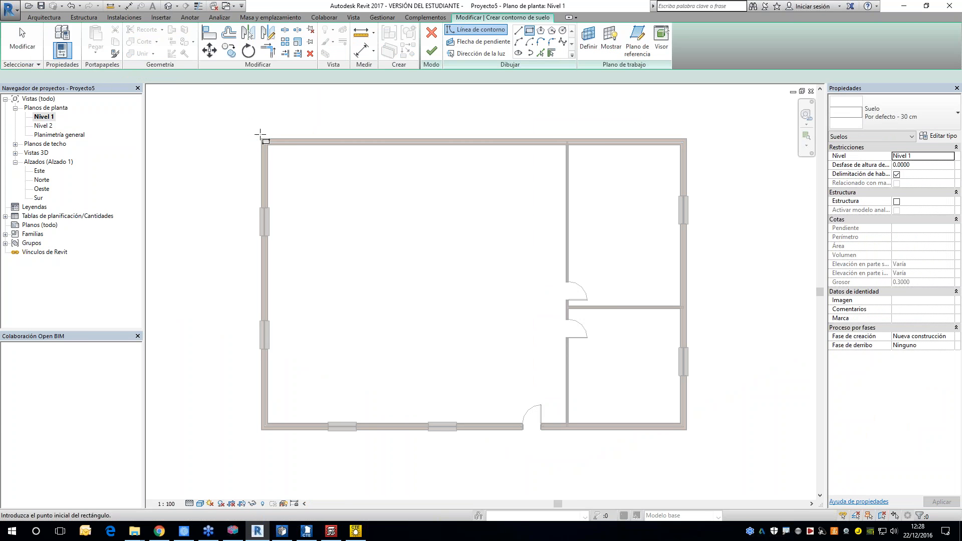
left_click(261, 138)
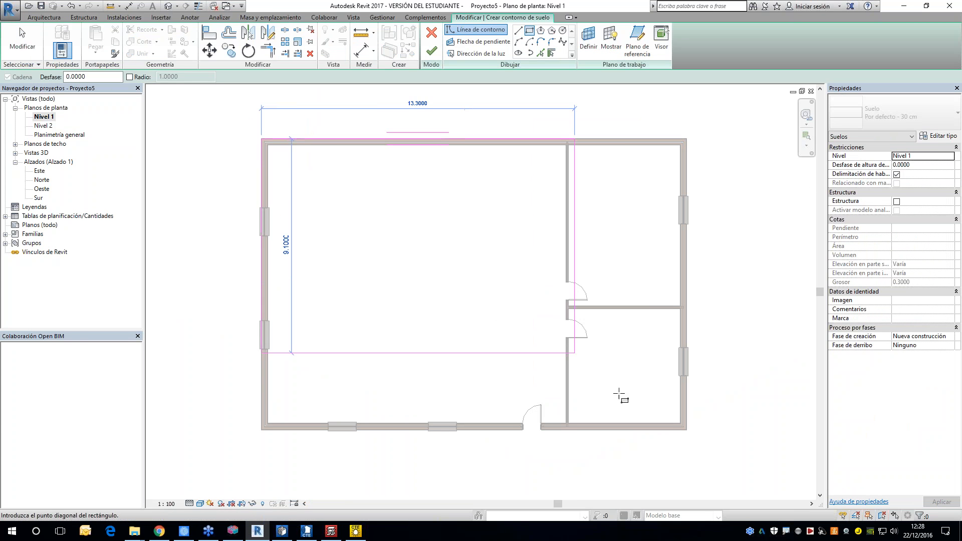
left_click(685, 429)
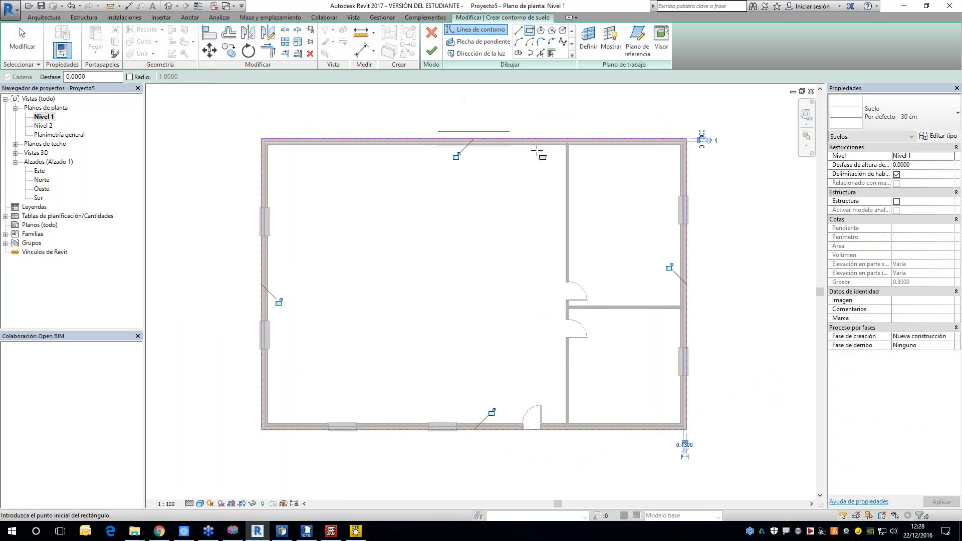
left_click(431, 51)
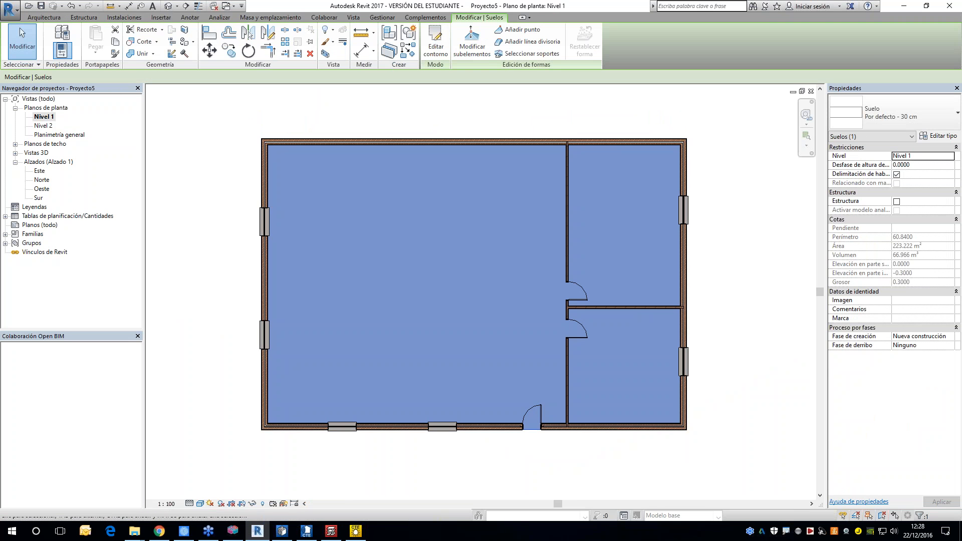
Create a flat Cubierta - por defecto - 30 cm roof by perimeter on Nivel 2, outlined along the exterior walls' outer faces without slope definition
middle_click_drag(403, 103, 401, 121)
scroll(400, 122, "down", 1)
double_click(43, 126)
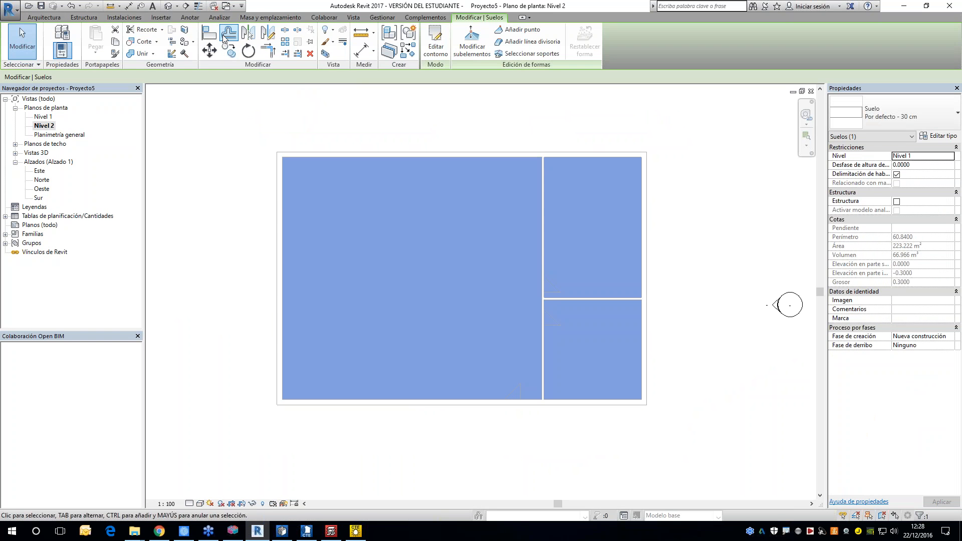
left_click(50, 18)
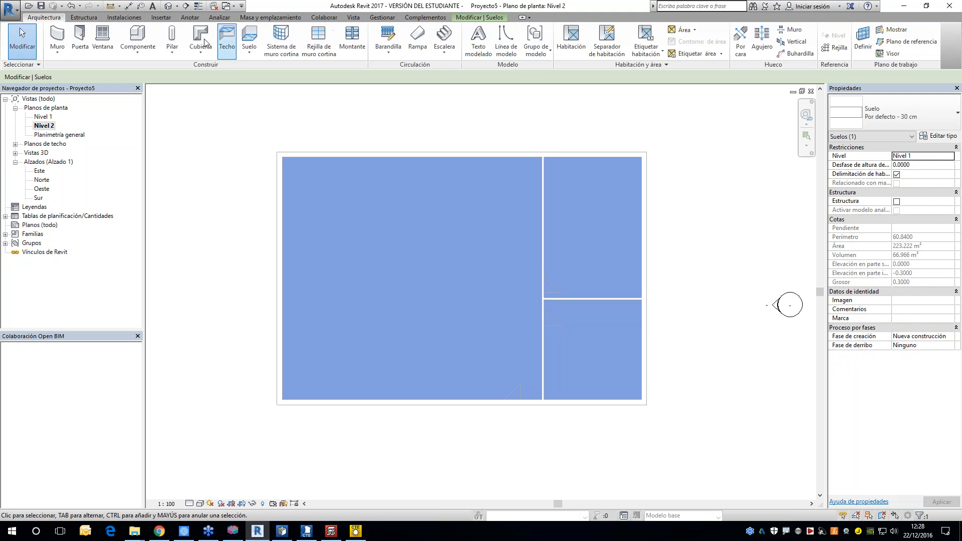
left_click(200, 43)
left_click(217, 71)
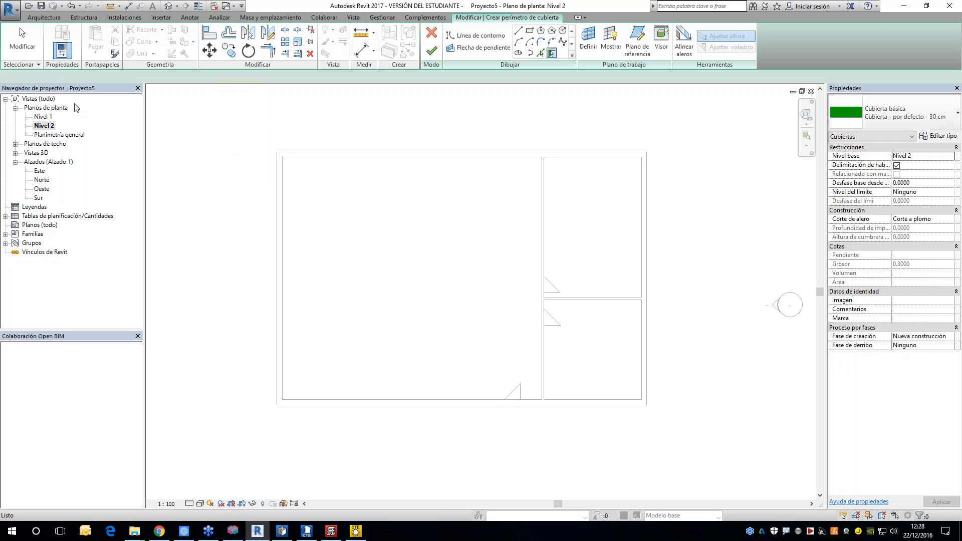
left_click(8, 77)
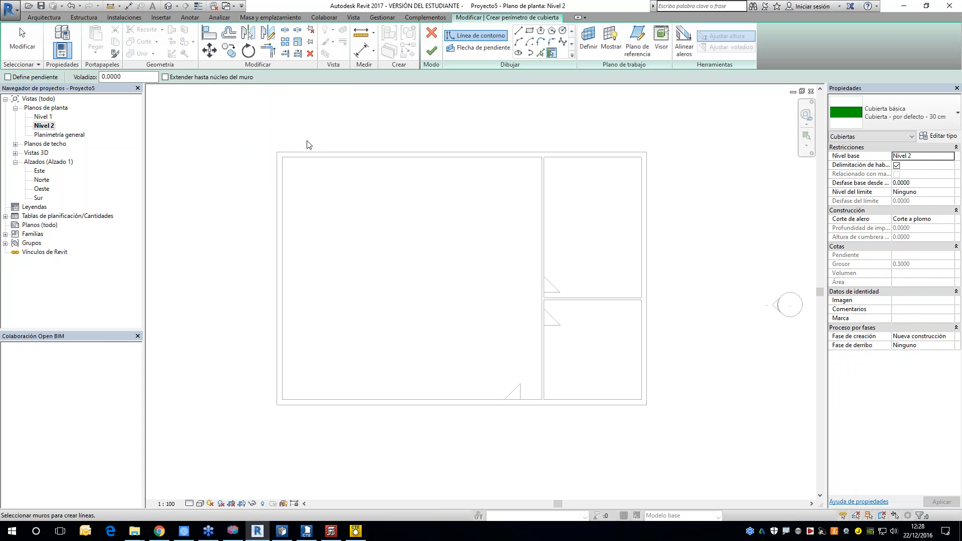
left_click(529, 31)
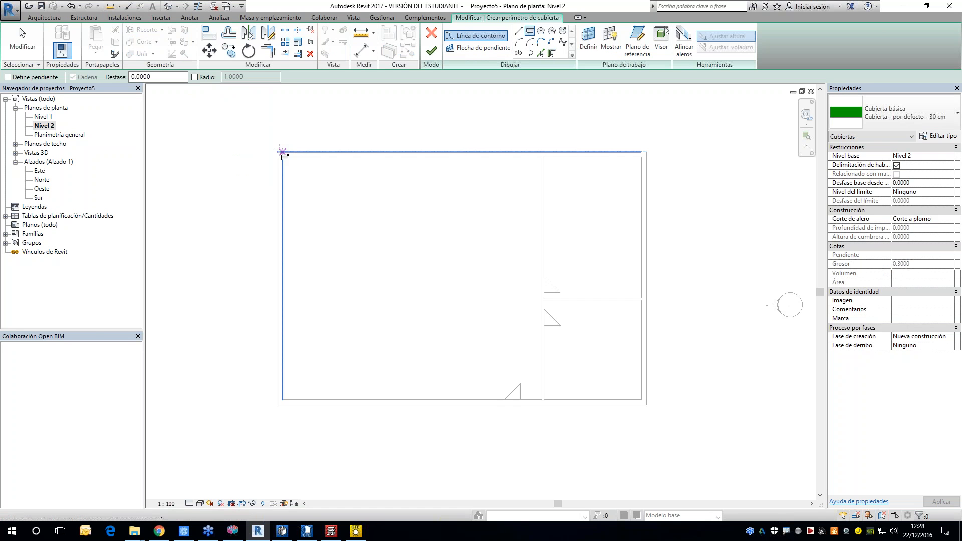
left_click(277, 152)
left_click(646, 405)
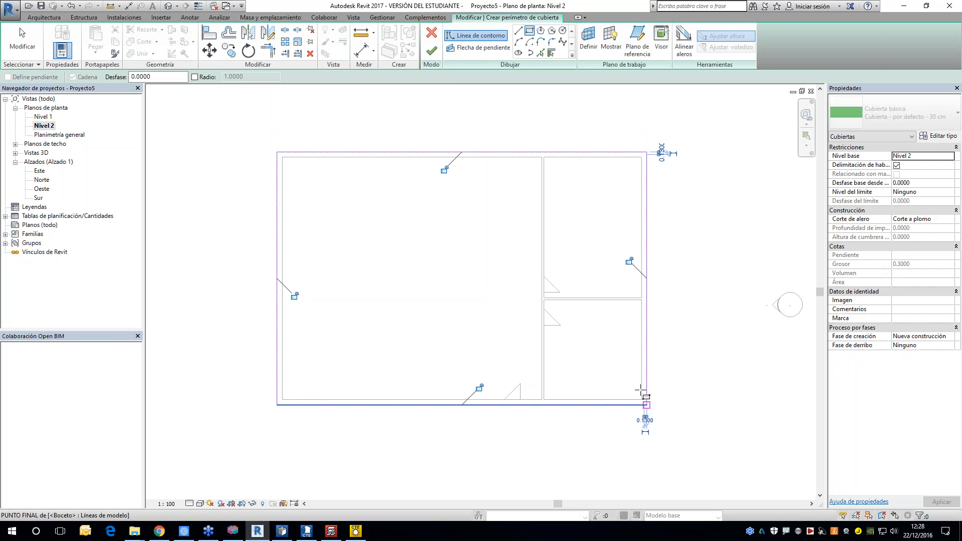
left_click(431, 50)
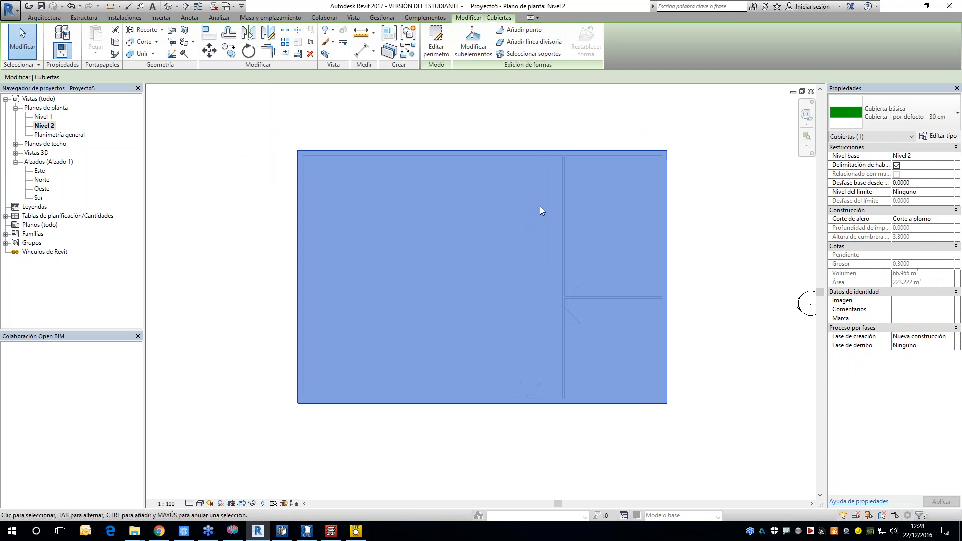
Return to the Nivel 1 floor plan and consult the description of the analytical Espacio tool
double_click(44, 116)
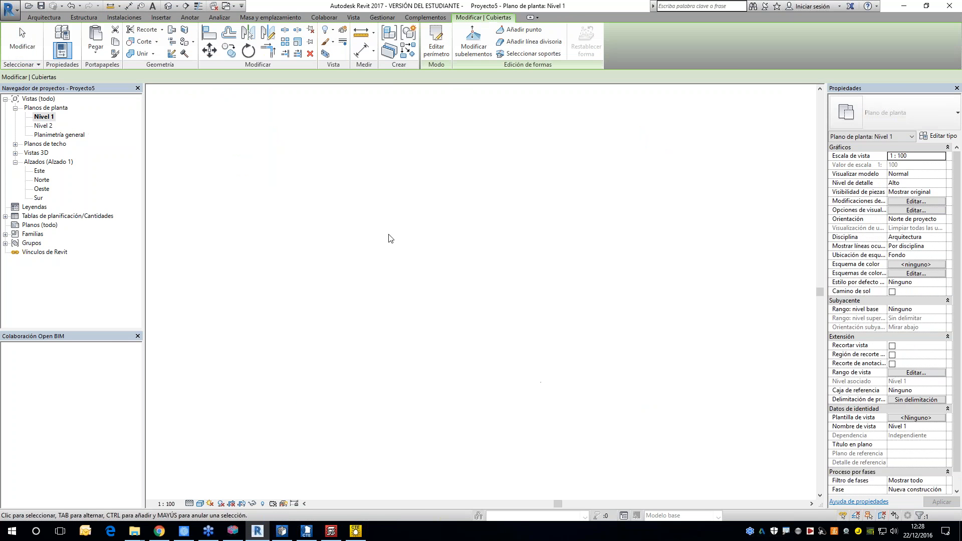
middle_click_drag(474, 256, 509, 254)
scroll(507, 255, "down", 1)
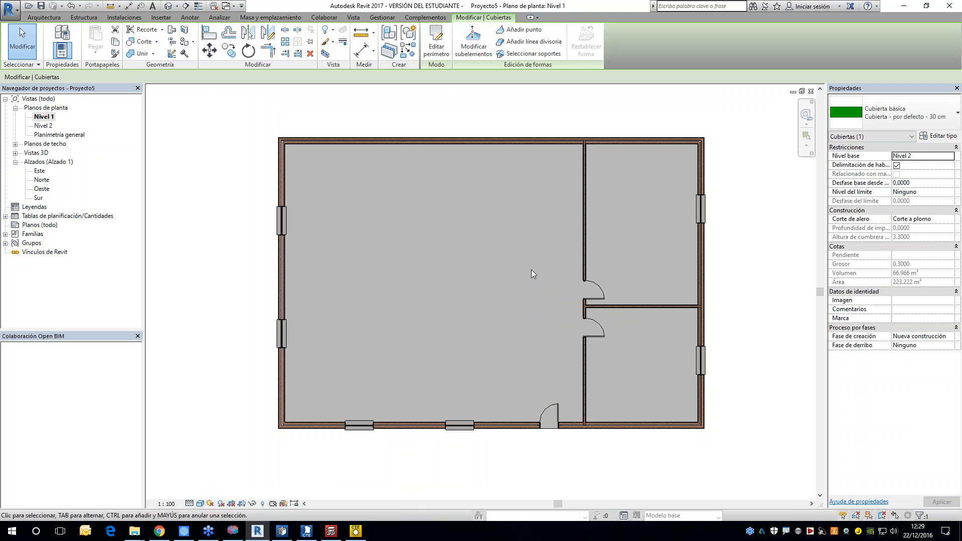
middle_click_drag(529, 284, 524, 285)
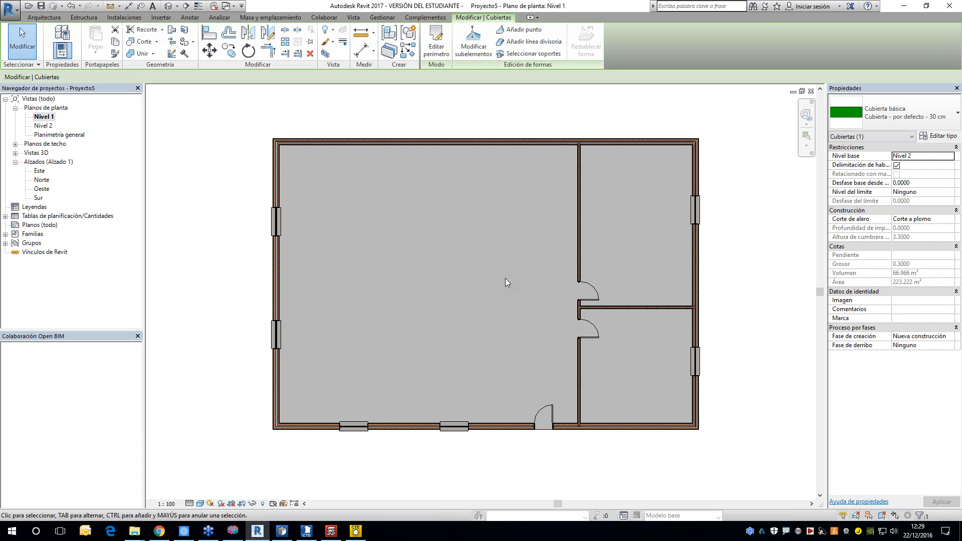
left_click(50, 18)
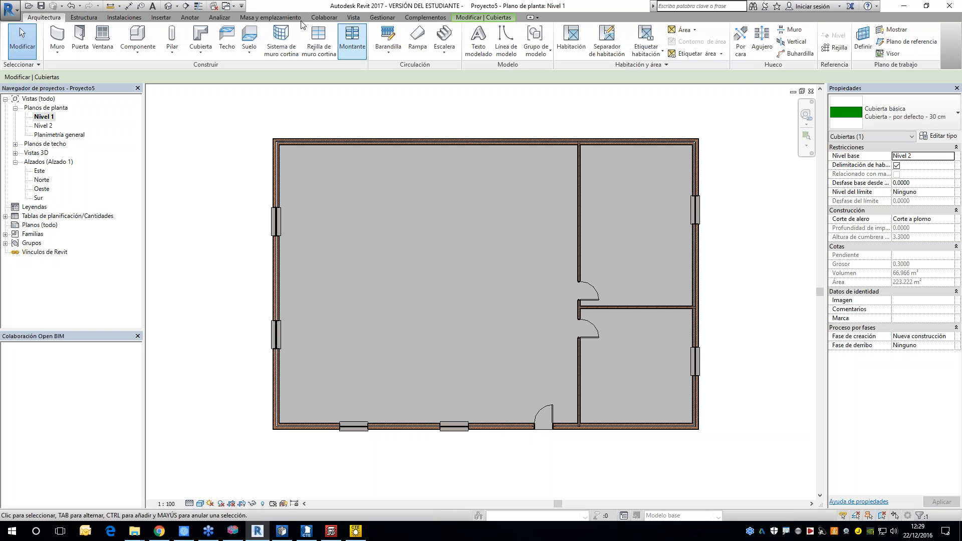
left_click(218, 18)
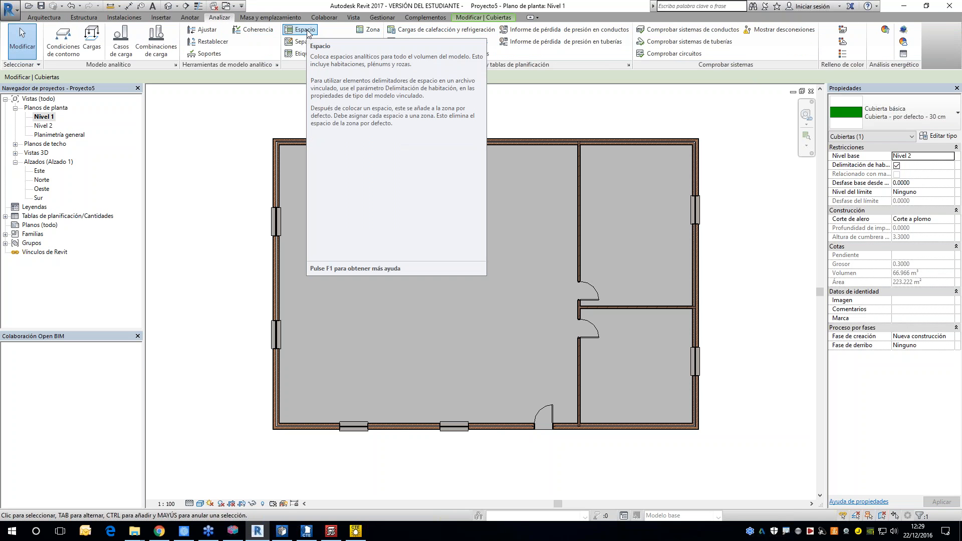
left_click(44, 17)
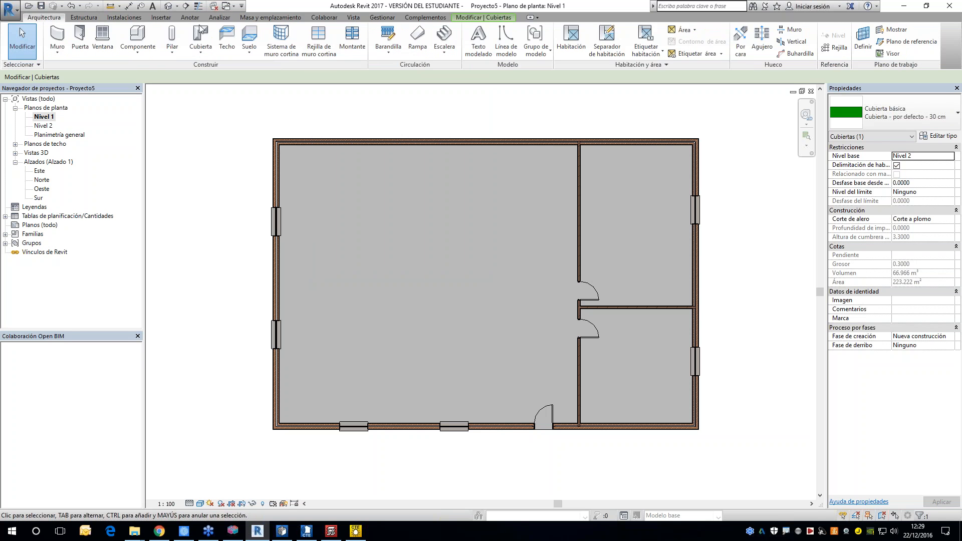
Place tagged rooms on Nivel 1 in the large west space and in the northeast and southeast spaces
left_click(571, 40)
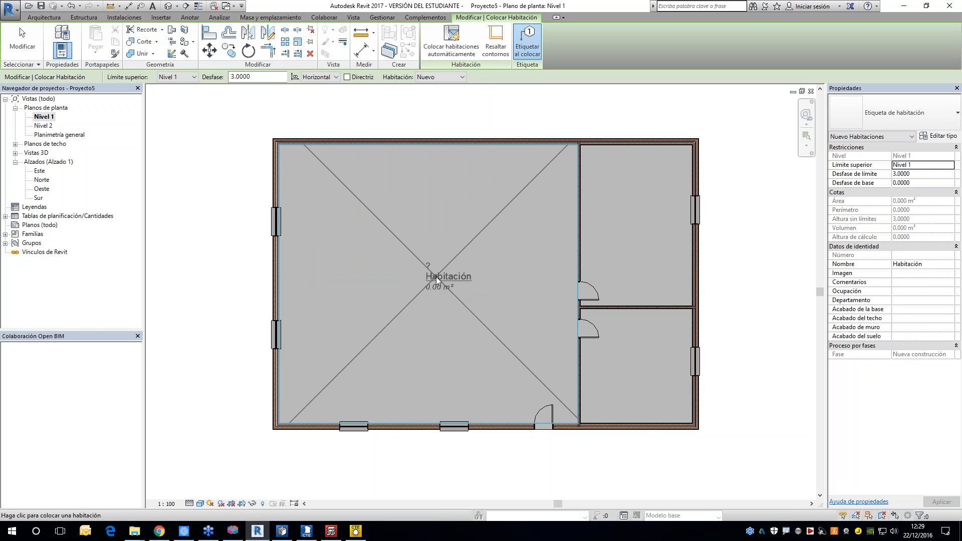
left_click(437, 276)
left_click(629, 225)
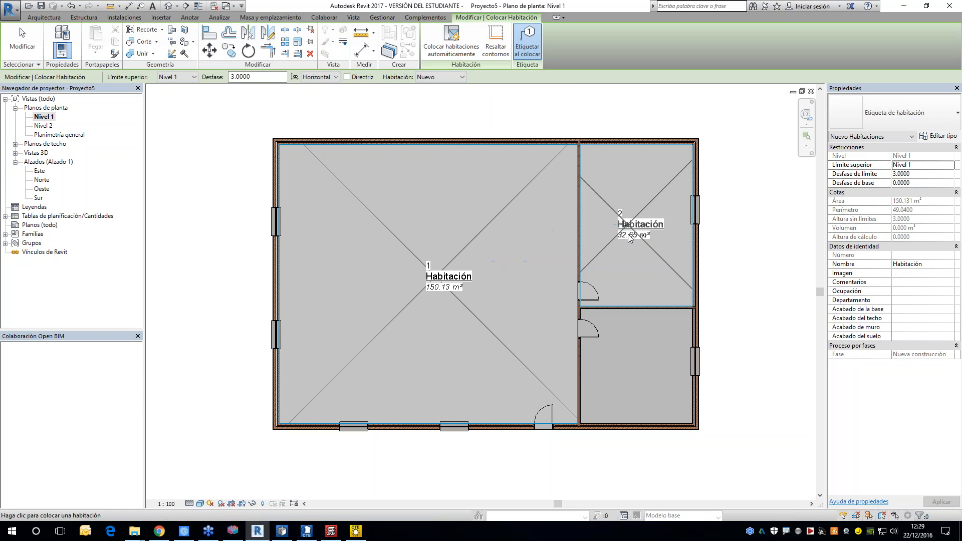
left_click(640, 376)
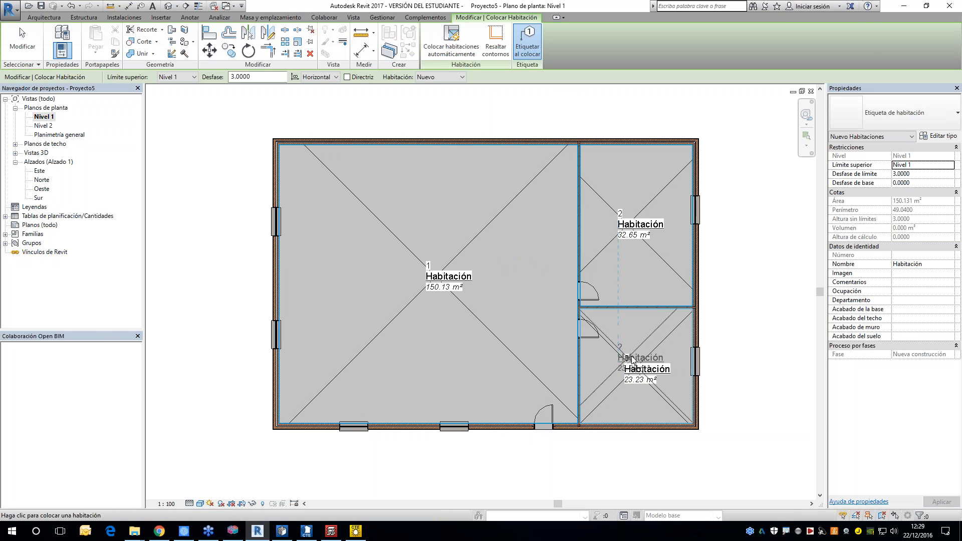
key("Escape")
key("Escape")
Inspect the name and number properties of the southeast room
left_click(652, 355)
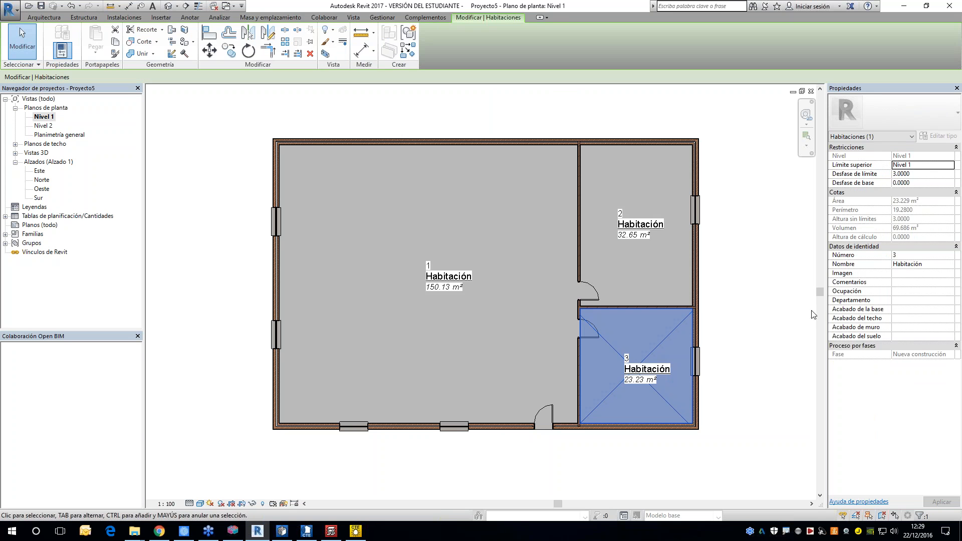
left_click(924, 264)
left_click_drag(933, 265, 878, 266)
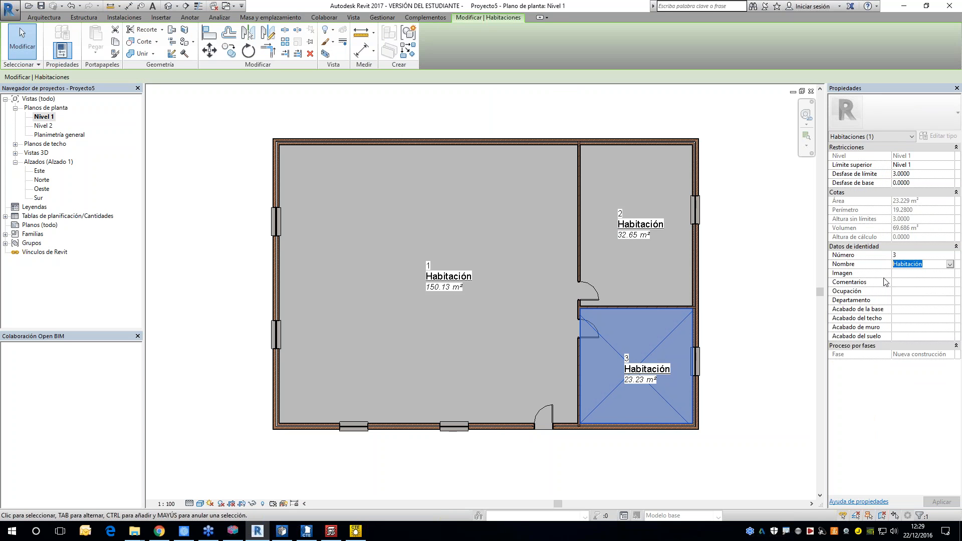
double_click(909, 256)
left_click(943, 269)
left_click(901, 256)
middle_click_drag(752, 291, 746, 290)
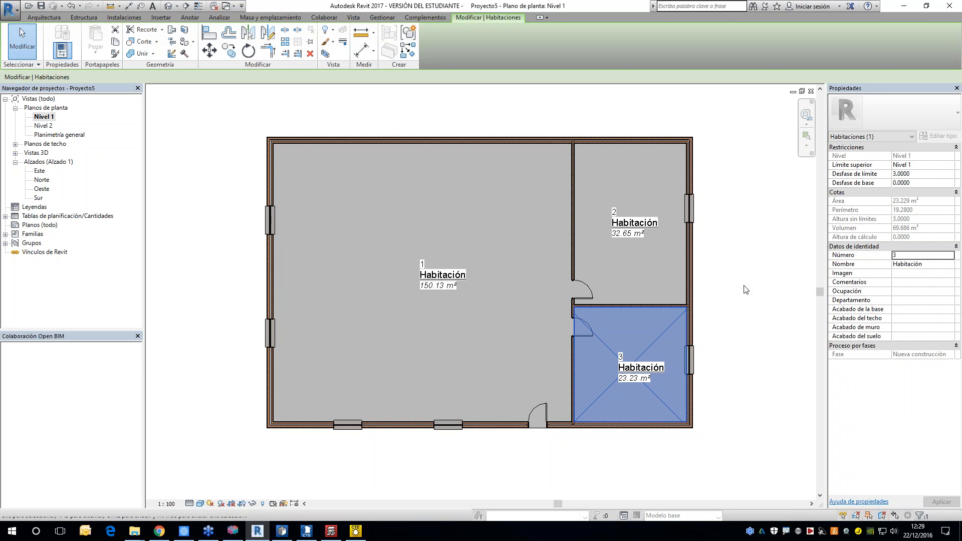
left_click(747, 306)
scroll(723, 336, "up", 2)
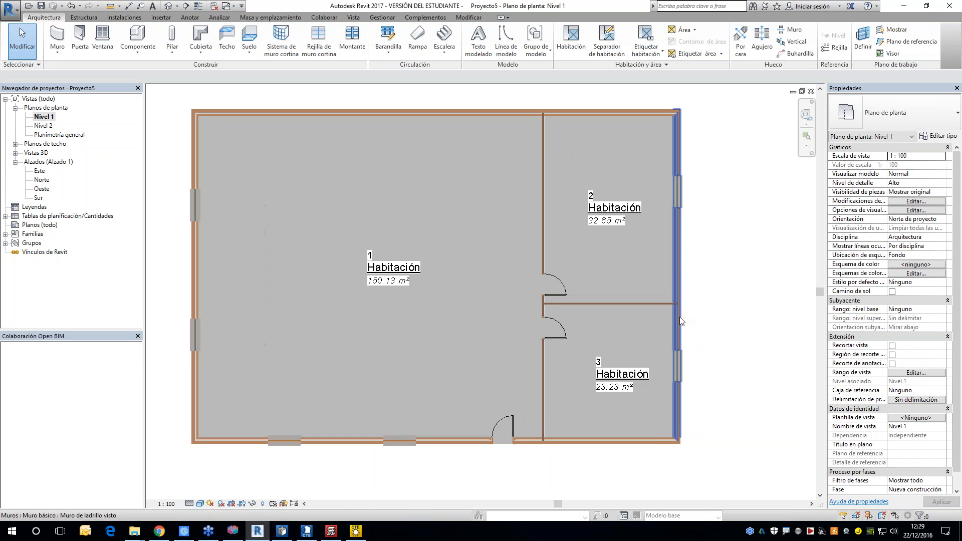
scroll(626, 306, "down", 1)
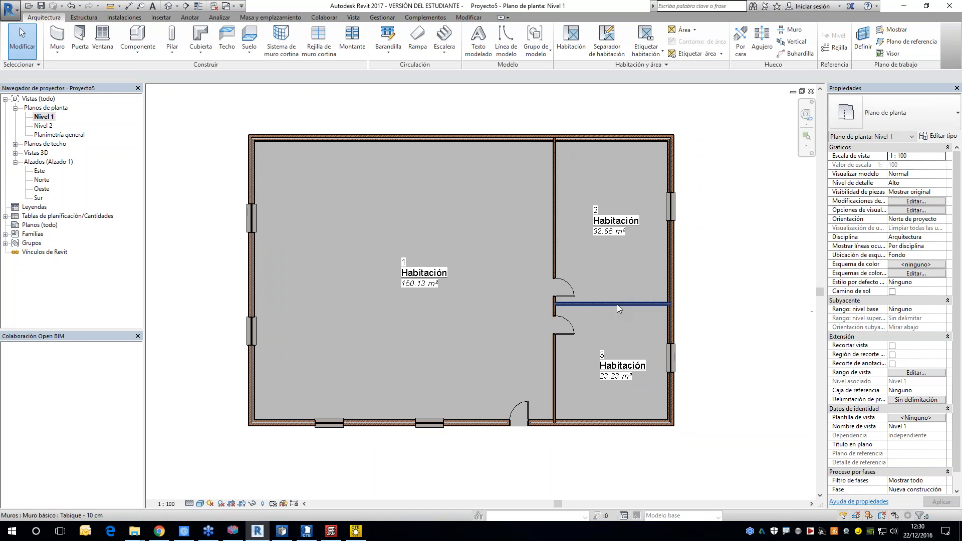
left_click(431, 294)
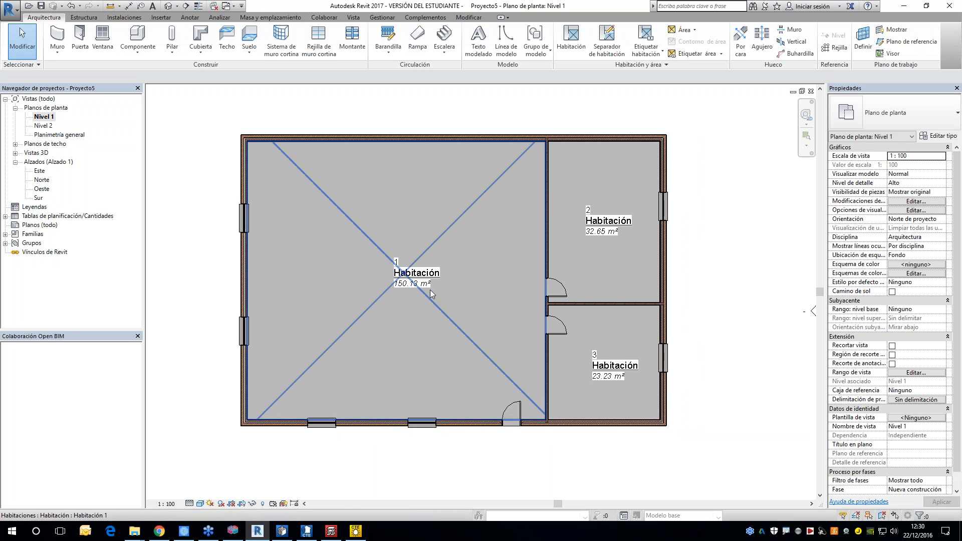
Set the southeast room's upper limit to Nivel 2 with a limit offset of 0
left_click(582, 354)
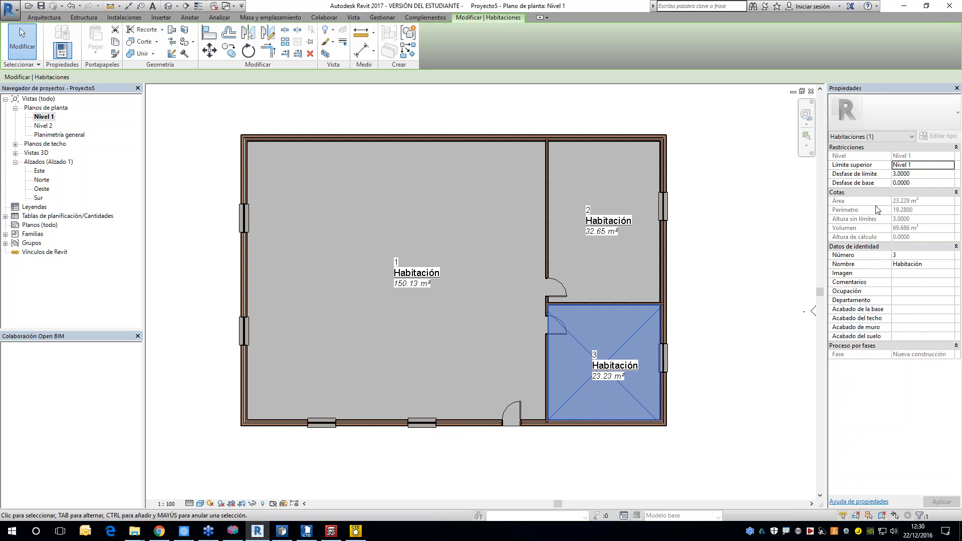
left_click(928, 174)
left_click(948, 169)
left_click(951, 167)
left_click(912, 181)
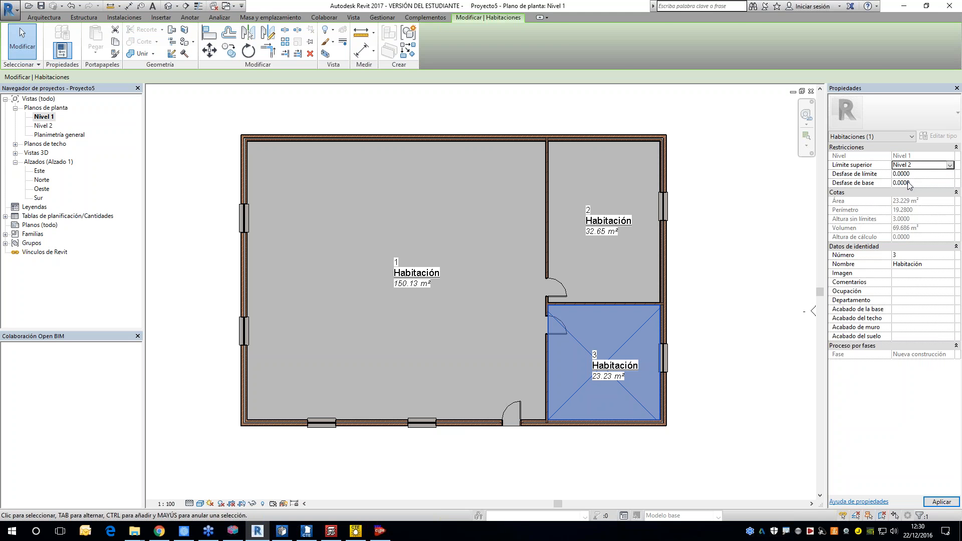
left_click(772, 193)
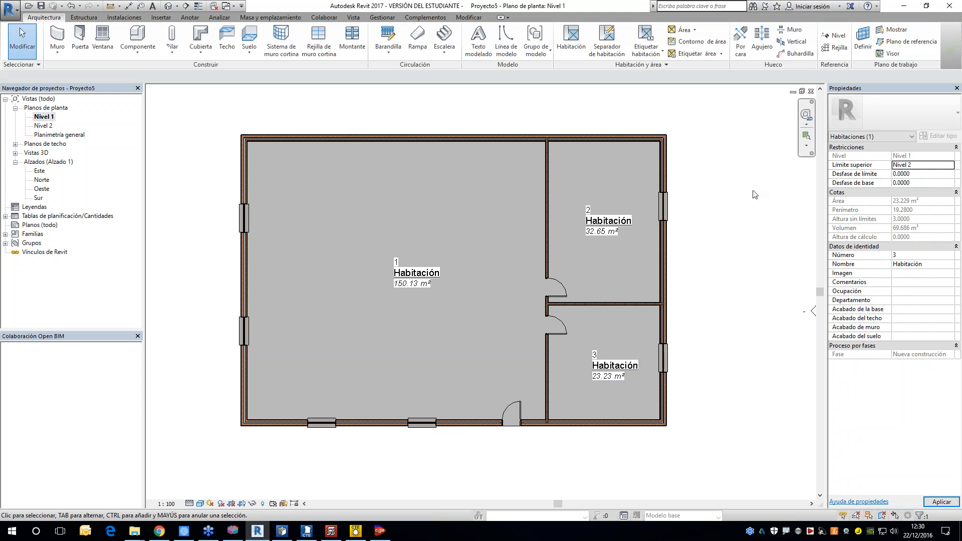
Set the northeast room's upper limit to Nivel 2 and its limit offset to 0
left_click(617, 213)
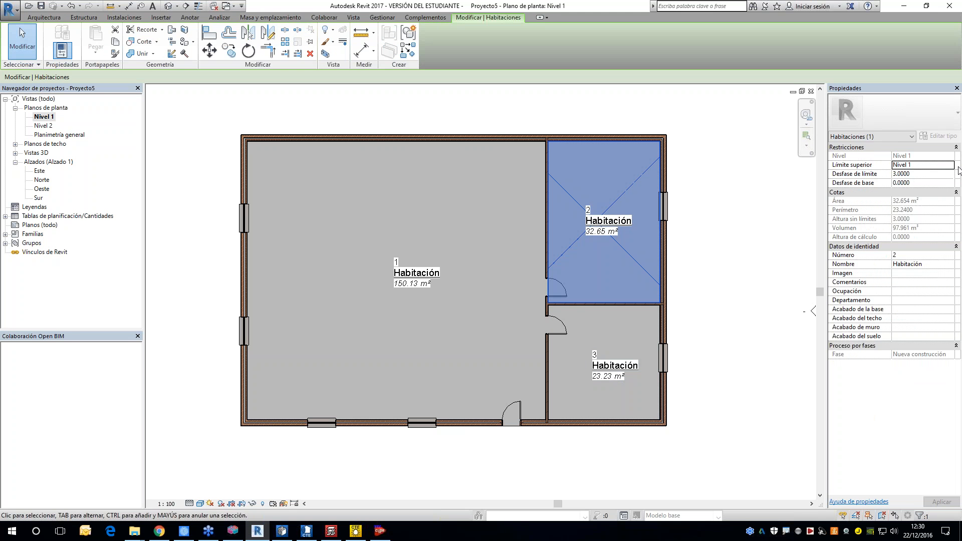
left_click(939, 169)
left_click(950, 165)
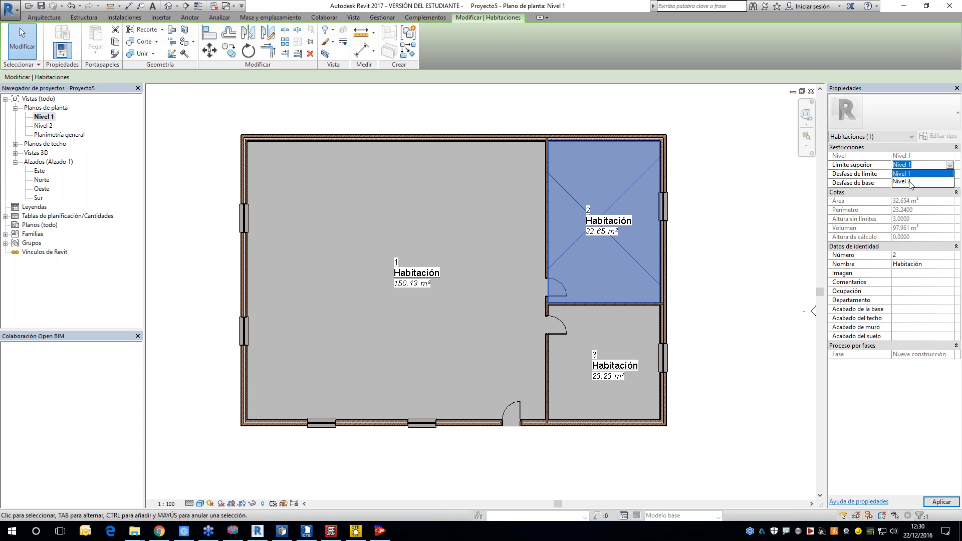
left_click(919, 181)
left_click(924, 174)
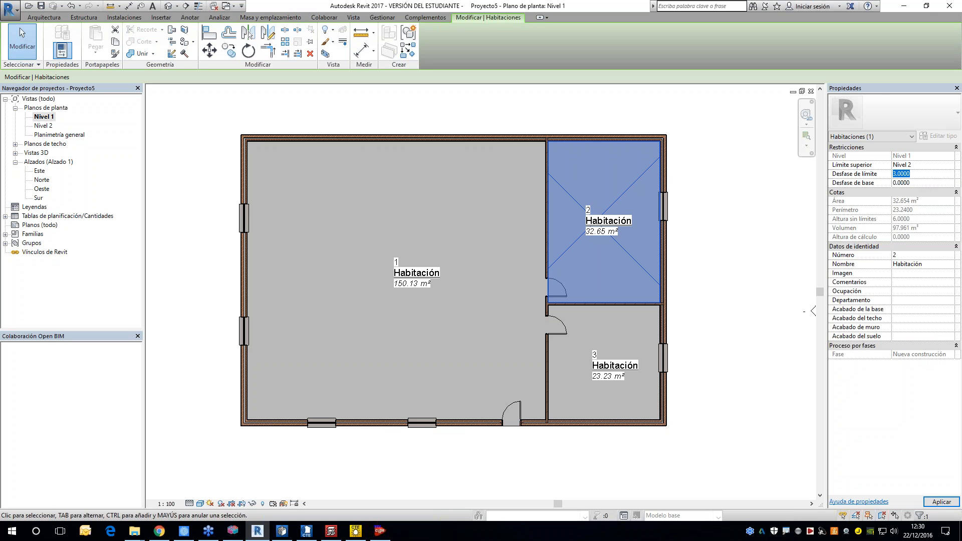
type("0")
left_click(911, 165)
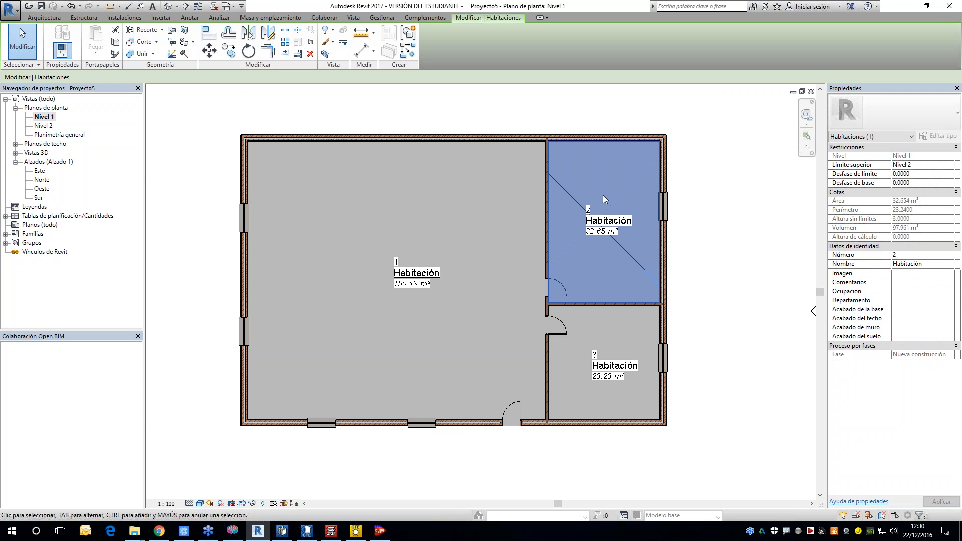
Set the large west room's upper limit to Nivel 2 and its limit offset to 0
left_click(537, 200)
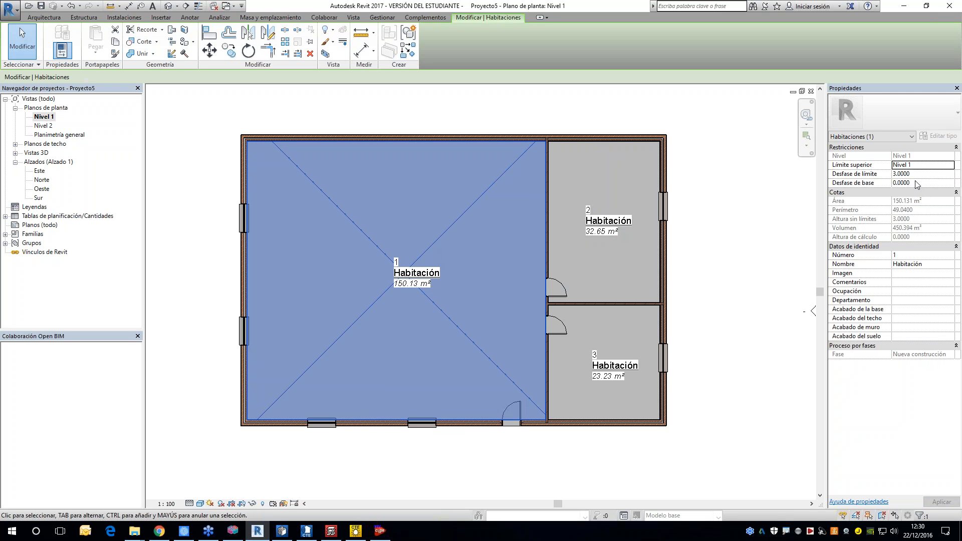
left_click(952, 165)
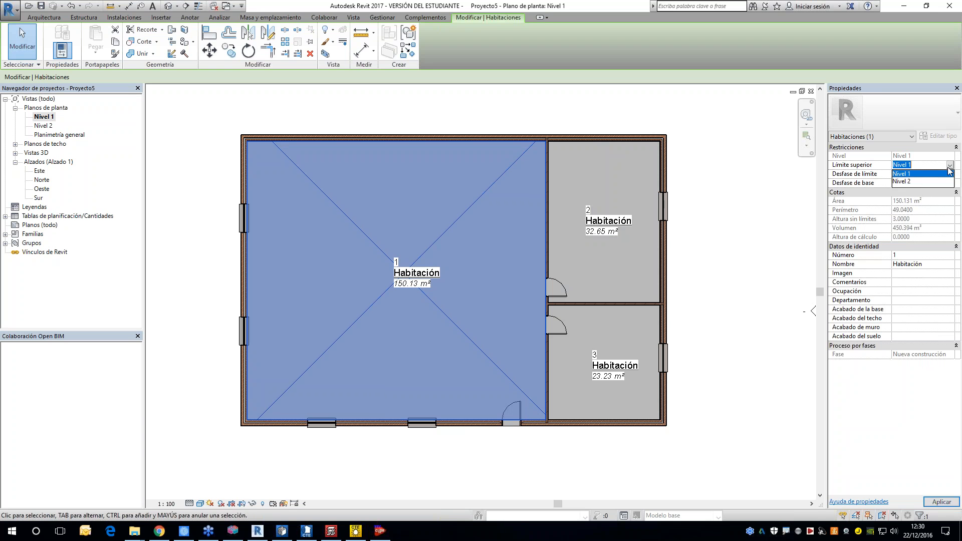
left_click(928, 183)
key("Tab")
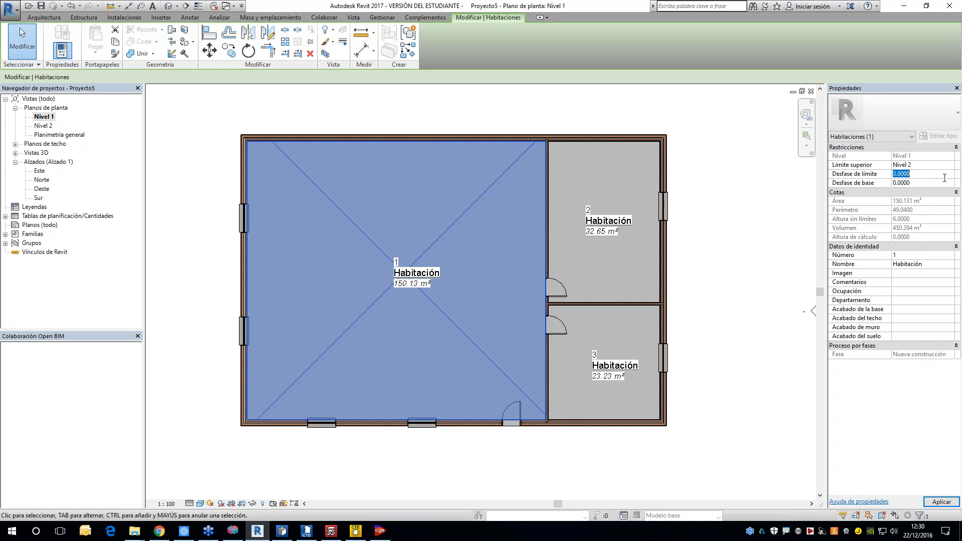
type("0")
key("Return")
left_click(694, 272)
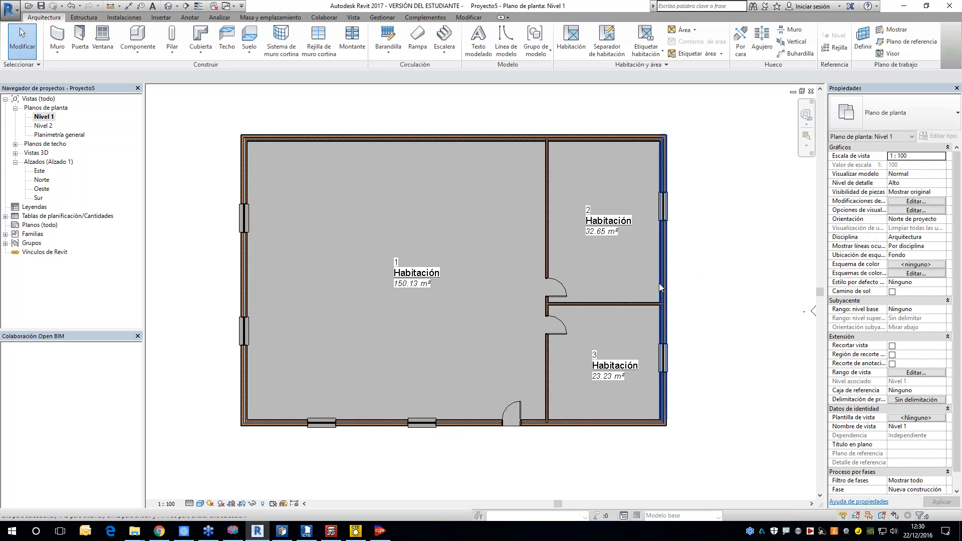
Create a four-point toposurface of about 780 m² surrounding the whole building on Nivel 1
scroll(662, 282, "down", 1)
middle_click_drag(662, 283, 598, 290)
scroll(607, 323, "down", 2)
middle_click_drag(612, 333, 621, 327)
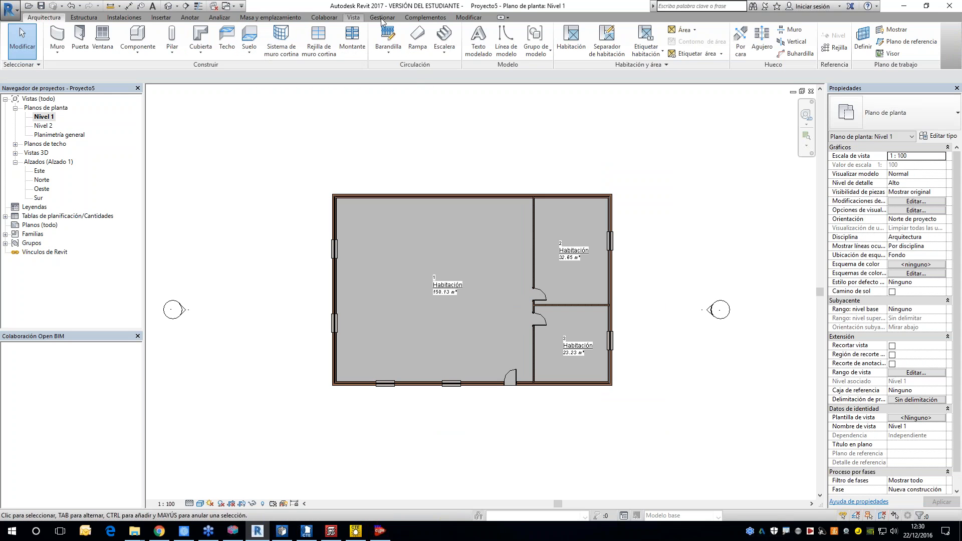
left_click(275, 18)
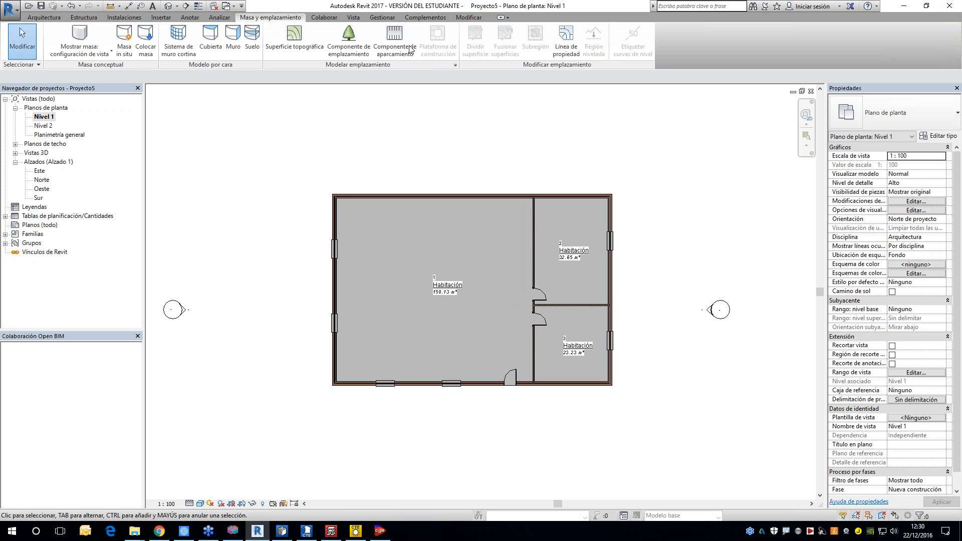
left_click(288, 49)
scroll(354, 146, "down", 2)
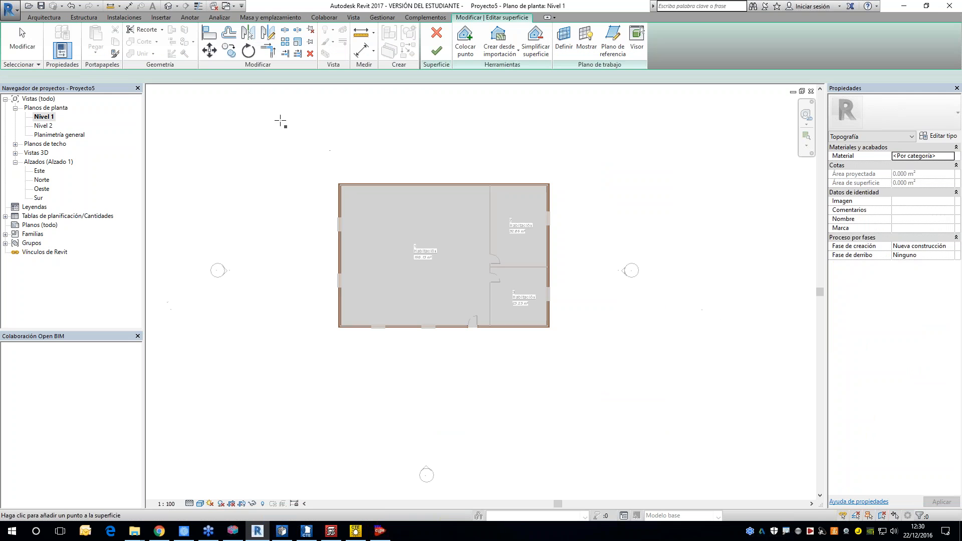
left_click(279, 118)
left_click(606, 116)
left_click(621, 419)
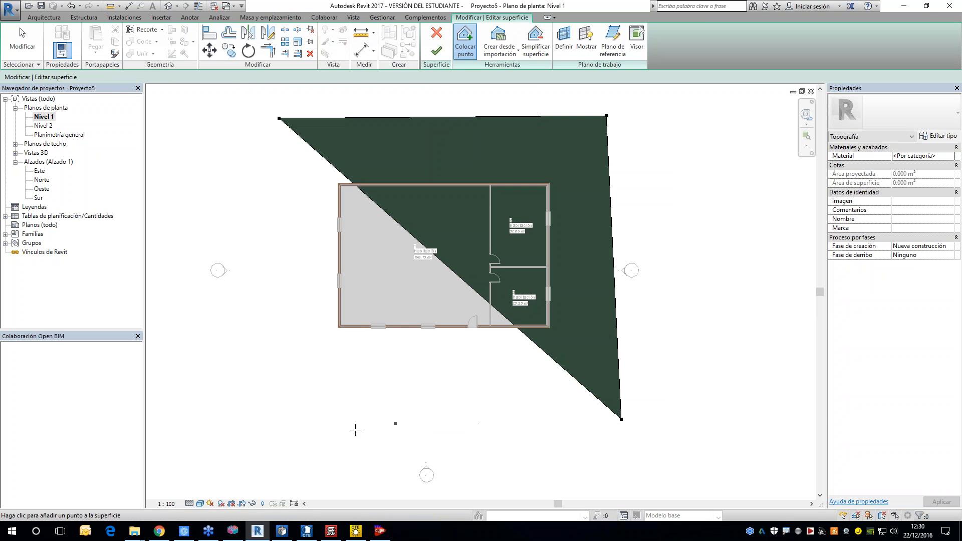
left_click(292, 466)
left_click(437, 51)
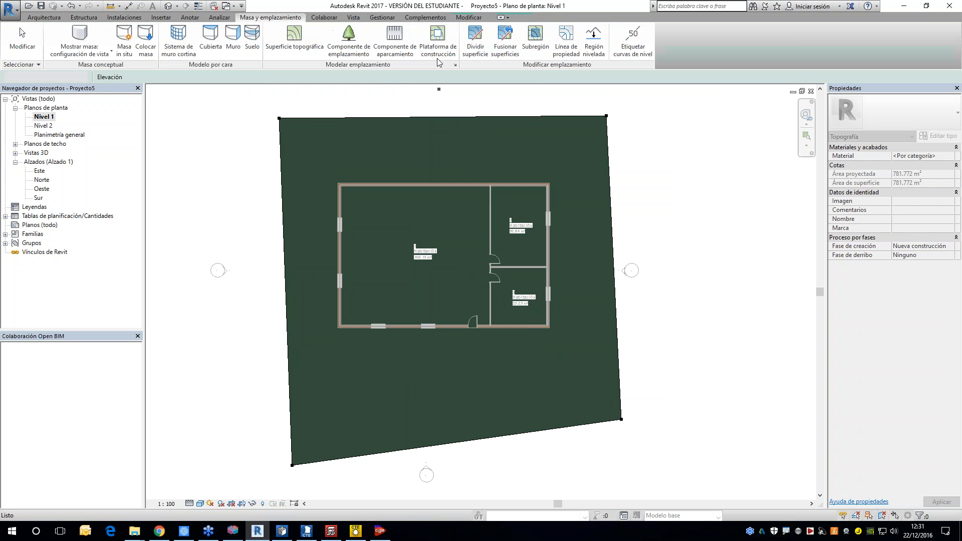
key("Escape")
Look through the project's family categories for vegetation
scroll(462, 218, "up", 2)
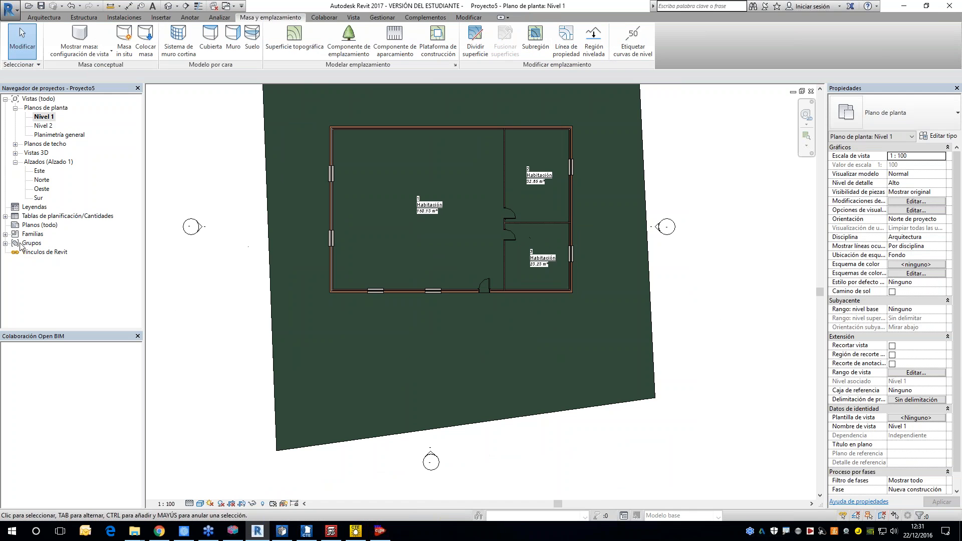
left_click(6, 234)
scroll(45, 309, "down", 3)
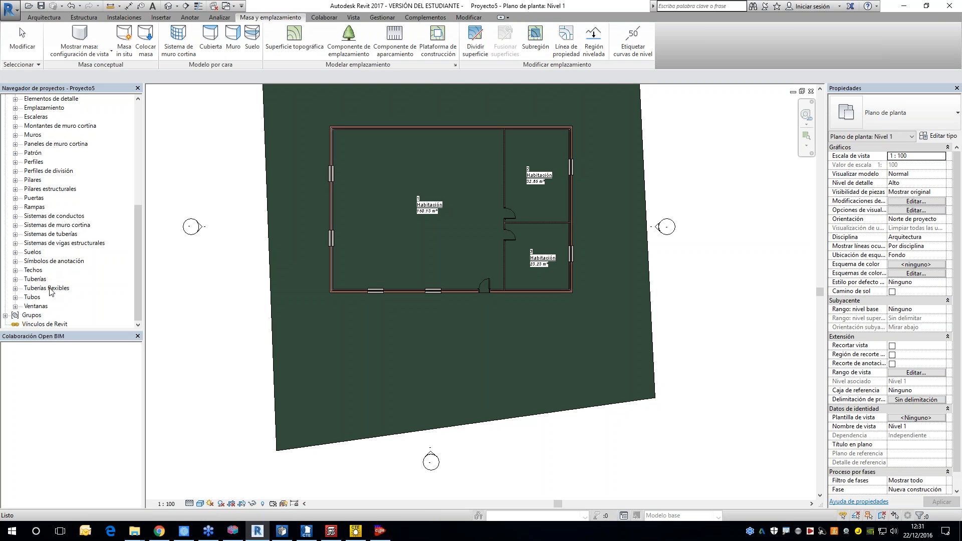
scroll(57, 248, "up", 4)
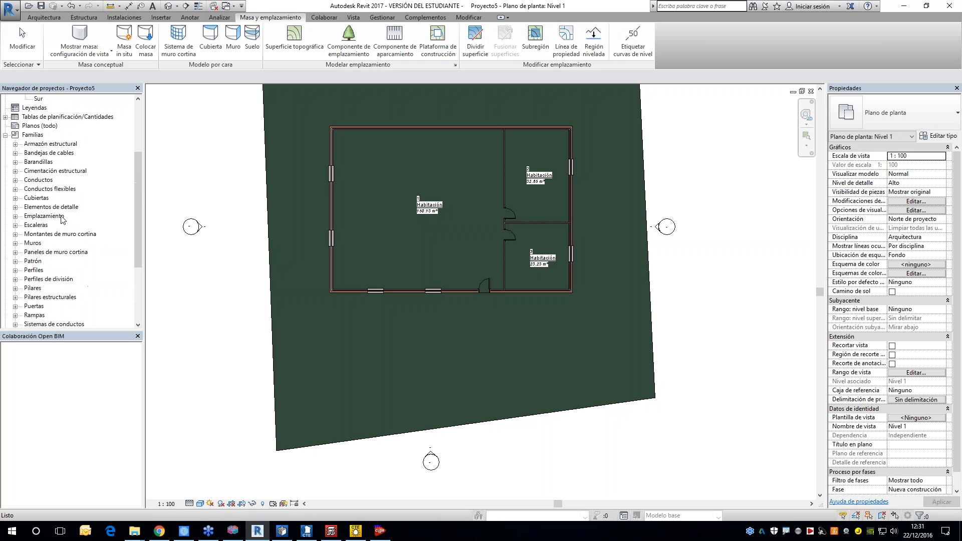
scroll(56, 236, "down", 2)
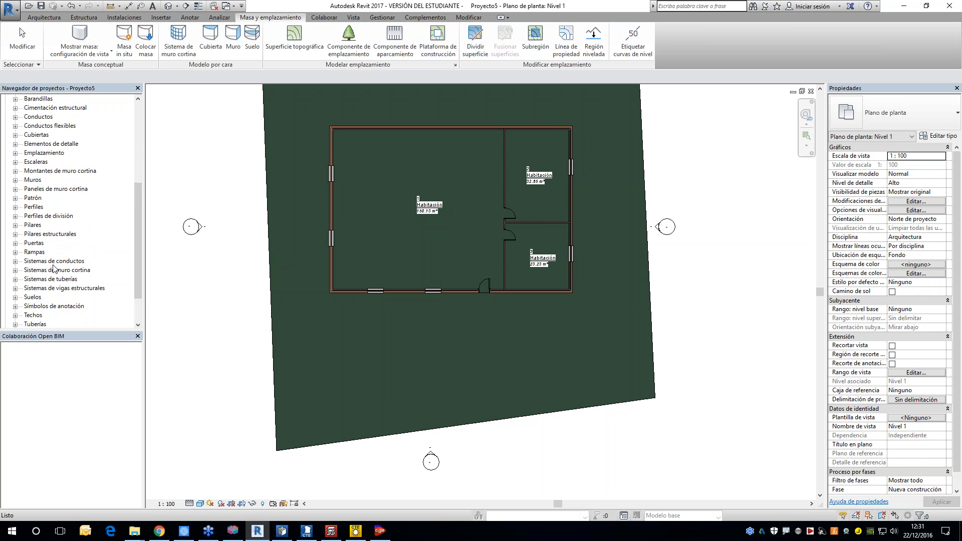
scroll(55, 276, "down", 1)
scroll(59, 290, "down", 1)
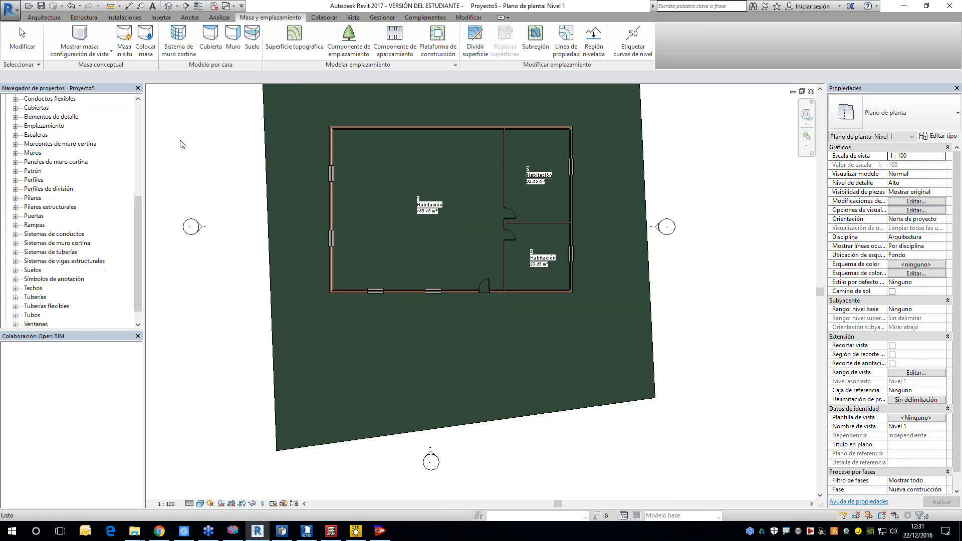
scroll(180, 144, "up", 2)
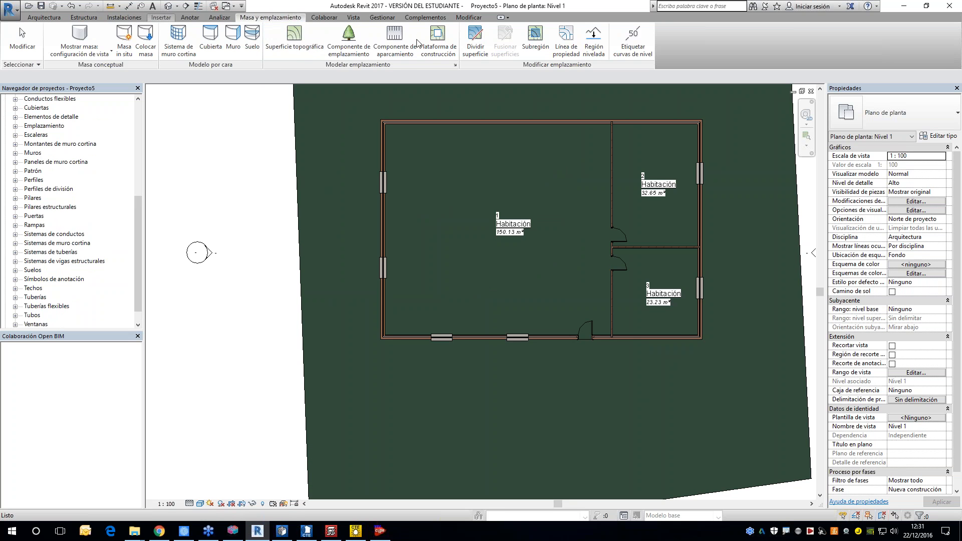
Load the RPC Árbol - Caducifolio family from the Vegetación folder of the Spain library
left_click(161, 17)
left_click(436, 42)
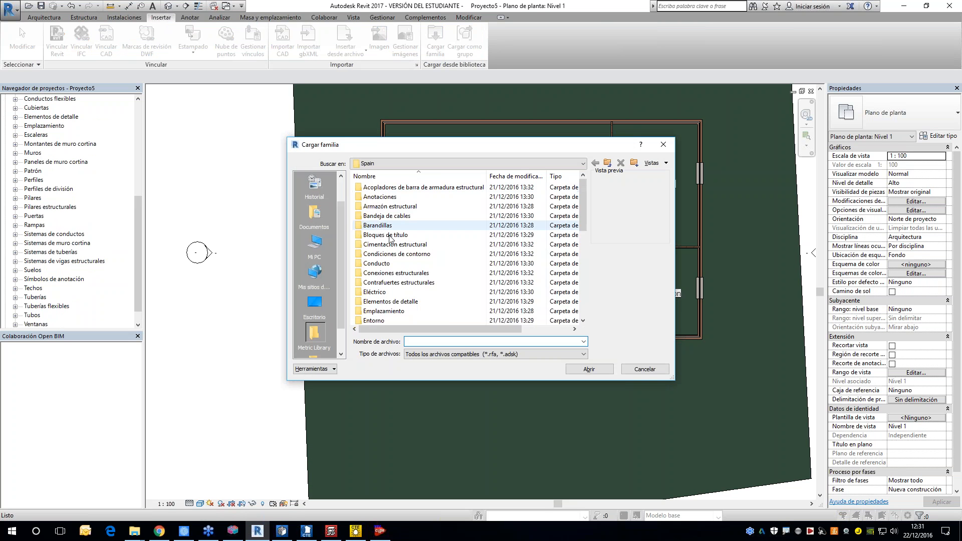
scroll(391, 251, "down", 8)
double_click(390, 294)
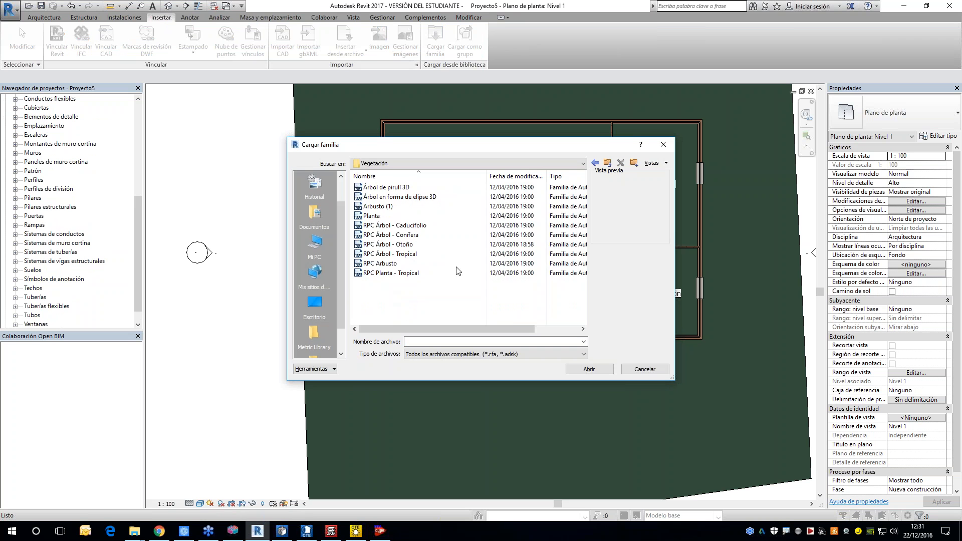
left_click(391, 197)
left_click(391, 207)
left_click(392, 215)
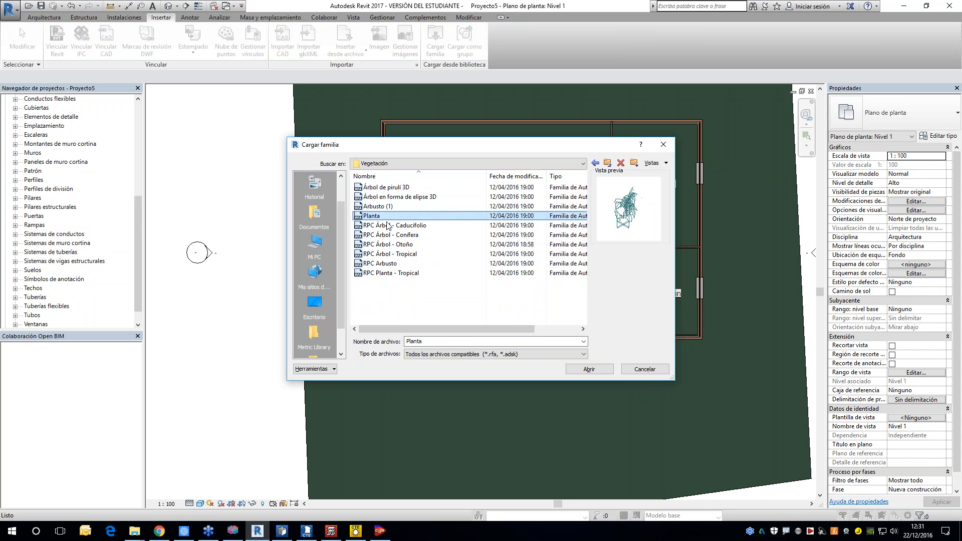
left_click(394, 225)
left_click(585, 371)
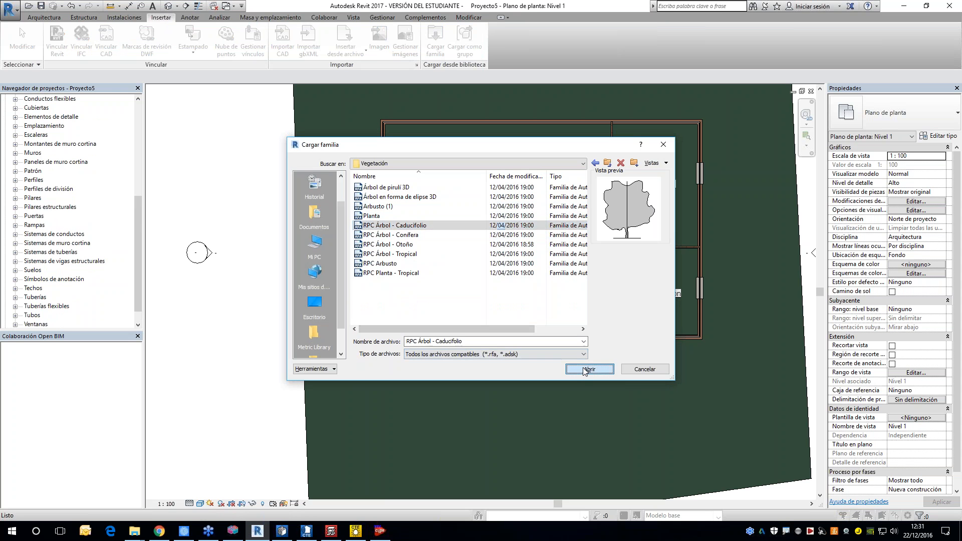
Place an RPC Árbol - Caducifolio tree of type Arce rojo - 9 metros on the terrain beyond the building's southwest corner
scroll(68, 284, "down", 2)
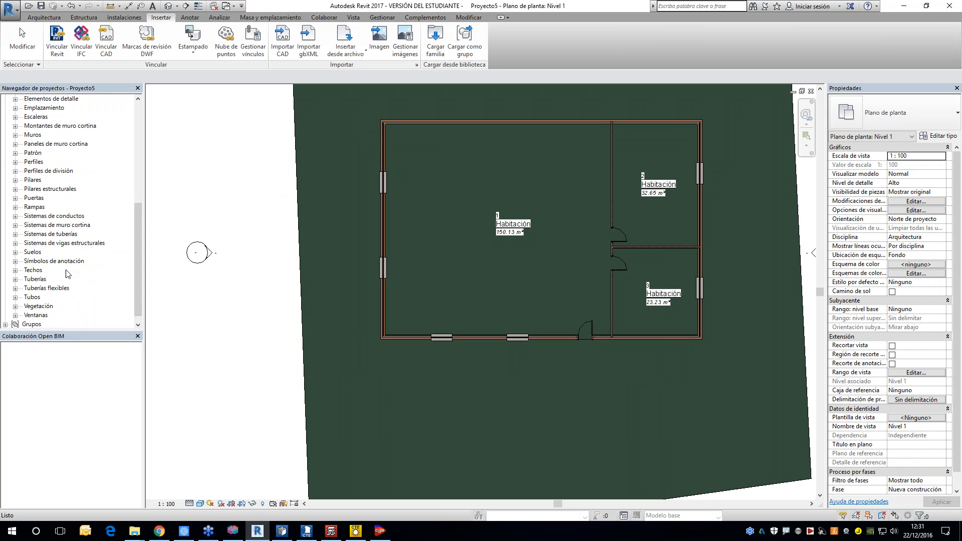
double_click(42, 280)
double_click(55, 296)
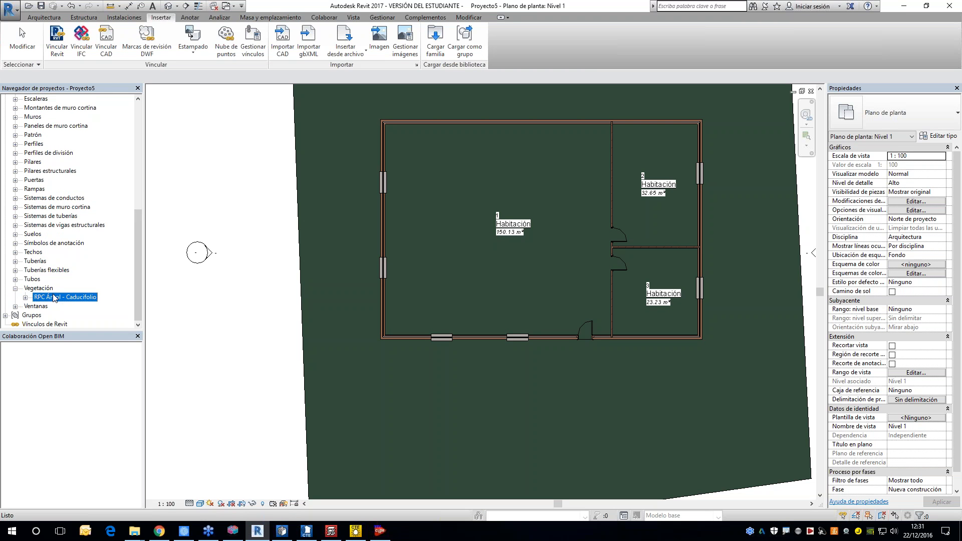
left_click(73, 198)
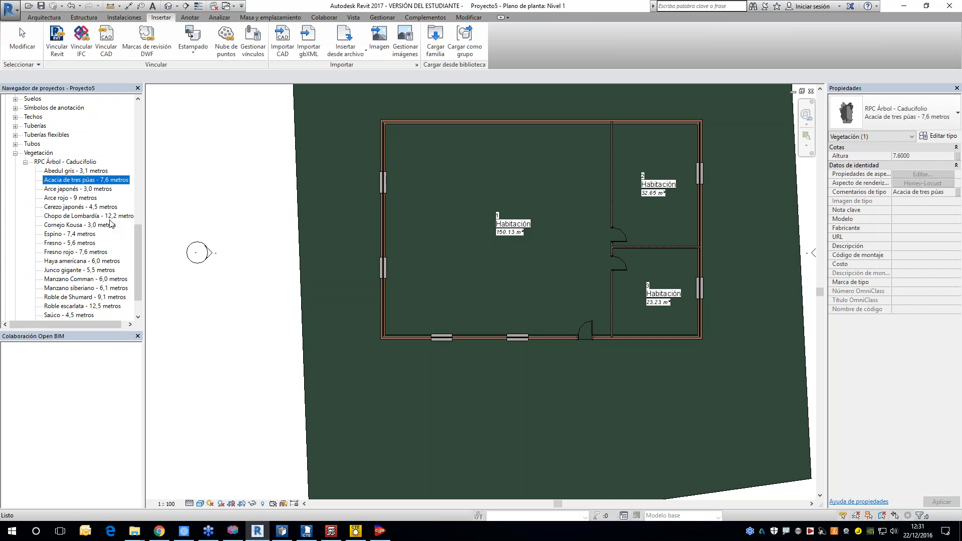
left_click_drag(79, 201, 352, 310)
scroll(370, 351, "down", 2)
left_click(374, 430)
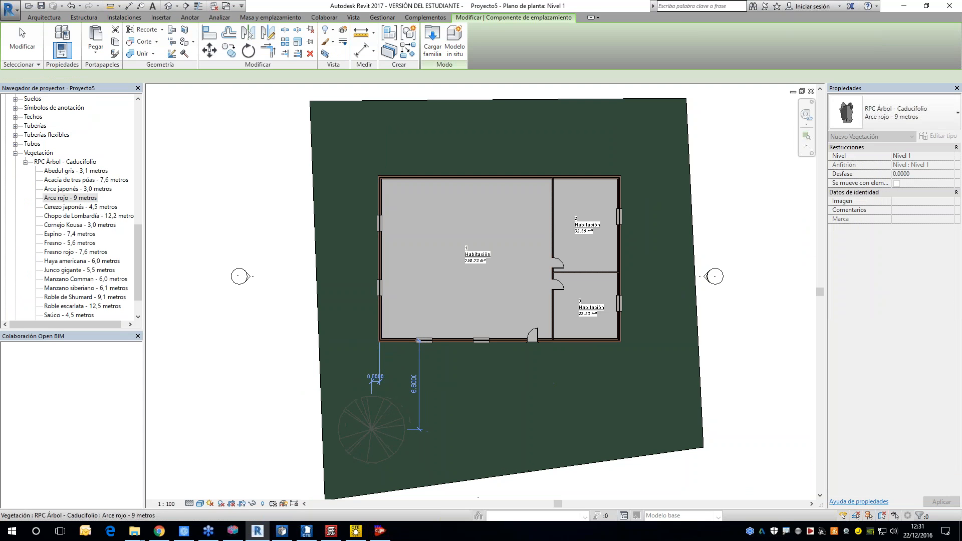
Place an Acacia de tres púas - 7,6 metros tree on the terrain near its northeast corner
left_click(86, 180)
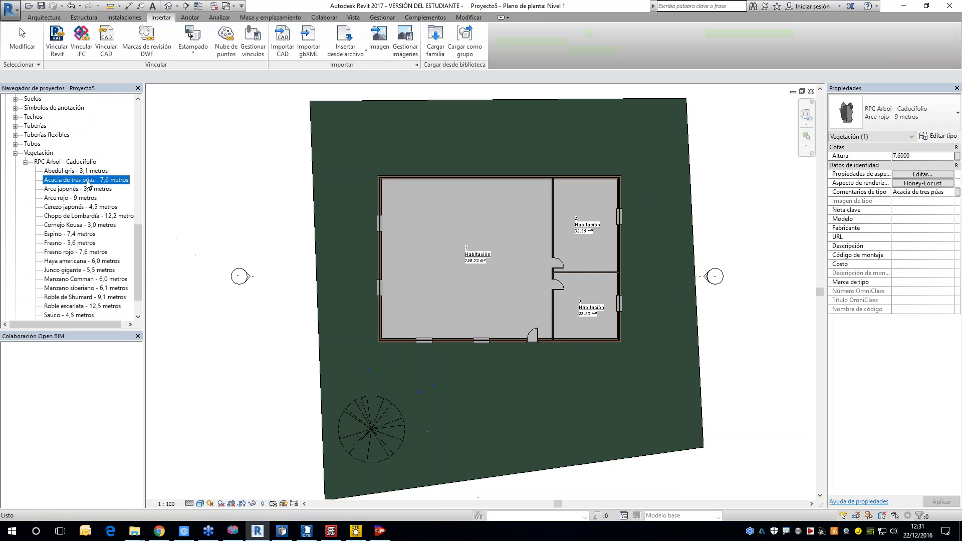
left_click_drag(443, 168, 449, 167)
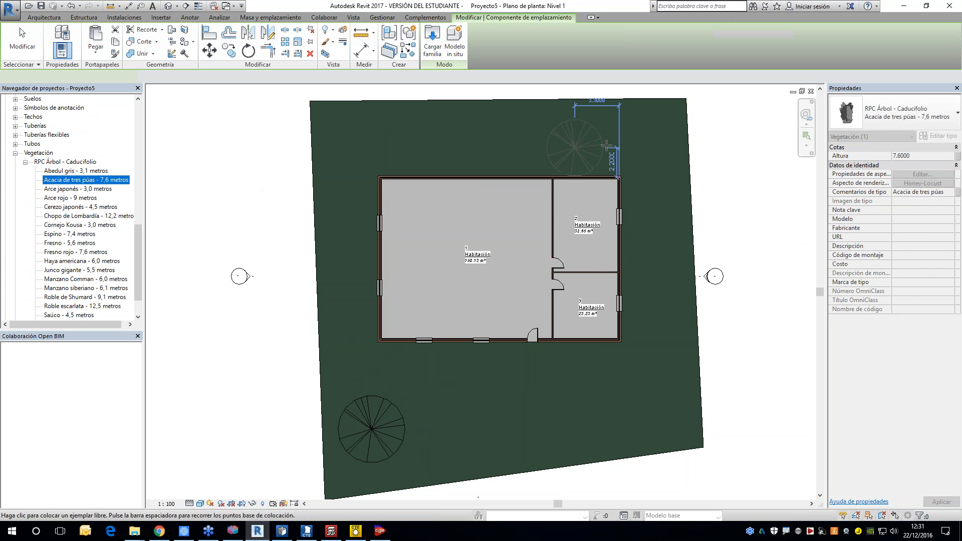
left_click(644, 132)
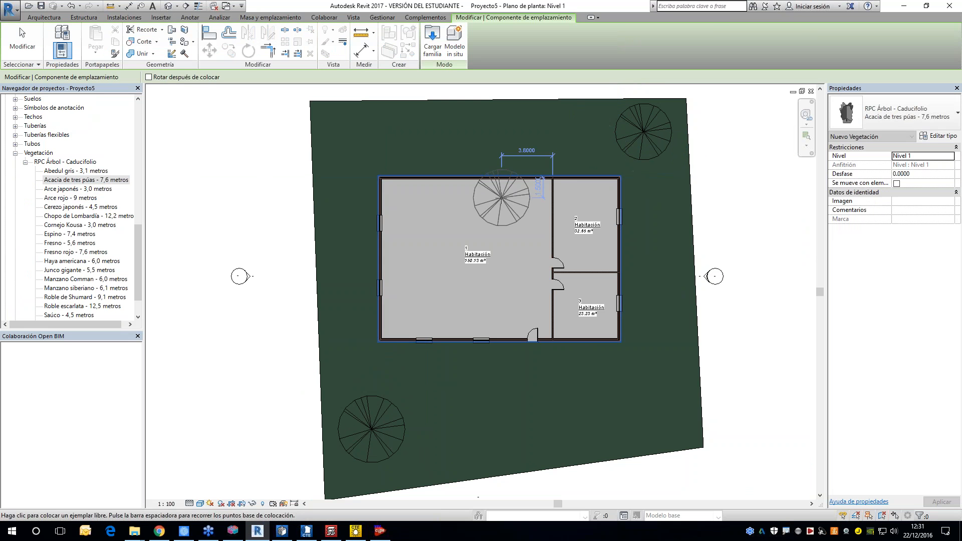
Examine the house, terrain and both trees from several angles in the 3D view, ending the tree placement
key("ctrl+Tab")
scroll(561, 296, "down", 2)
scroll(545, 306, "down", 3)
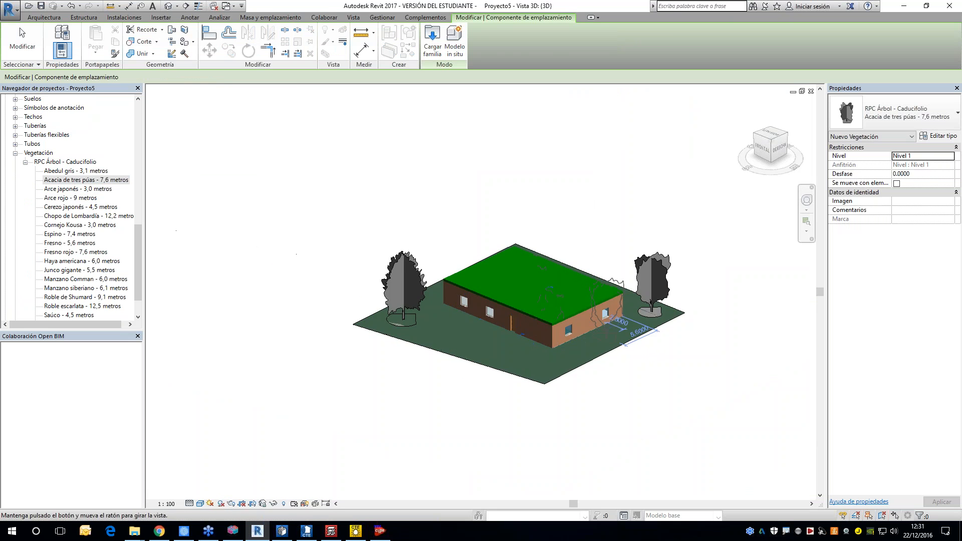
middle_click_drag(647, 346, 752, 345, "shift")
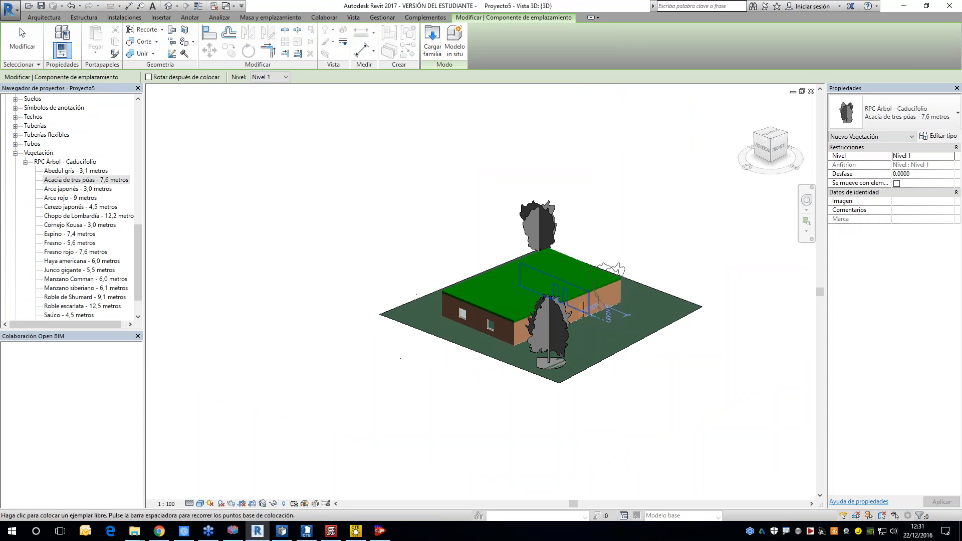
key("Escape")
scroll(597, 313, "up", 2)
key("Escape")
middle_click_drag(598, 317, 628, 348, "shift")
scroll(609, 325, "up", 2)
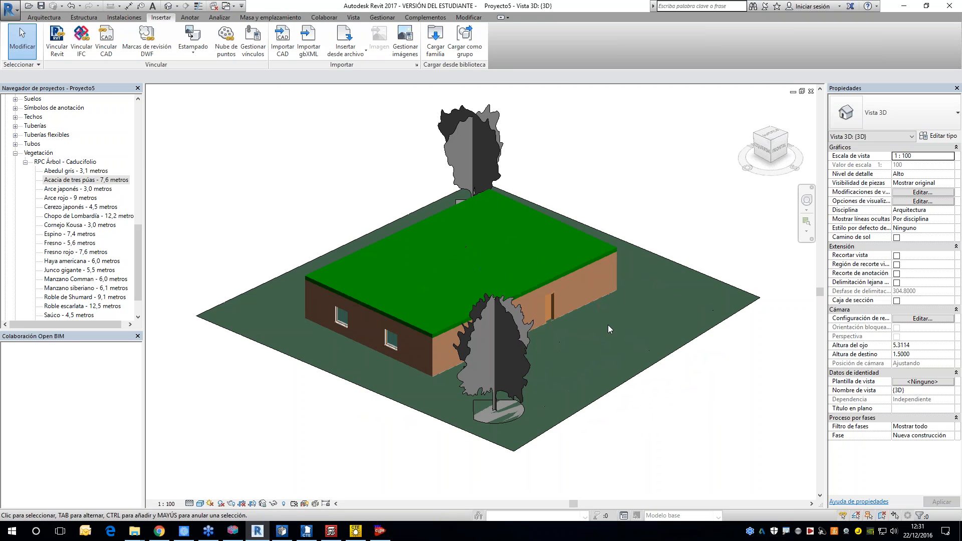
Close the Open BIM collaboration panel, look through the CYPE add-in options and show the Open BIM project information panel again
left_click(138, 336)
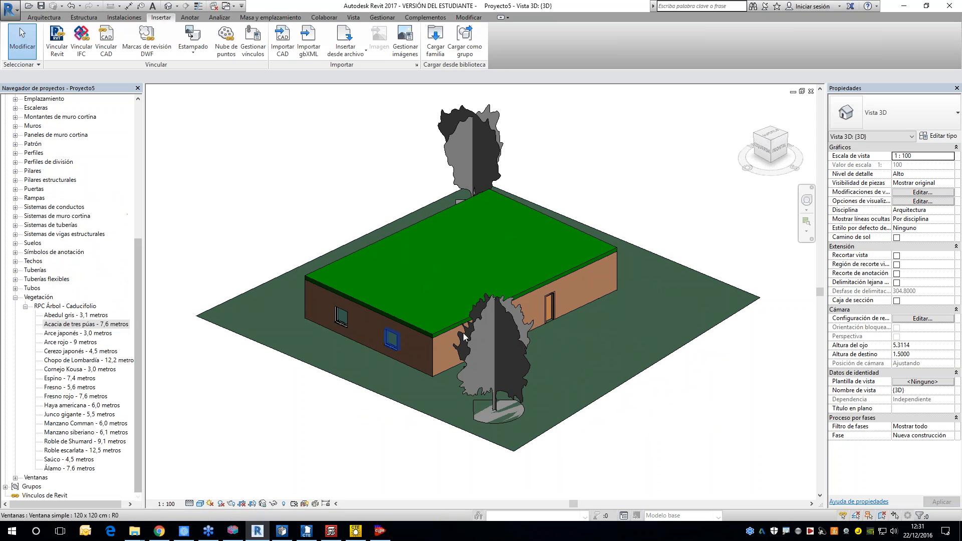
scroll(535, 311, "down", 2)
middle_click_drag(580, 321, 452, 337, "shift")
left_click(424, 17)
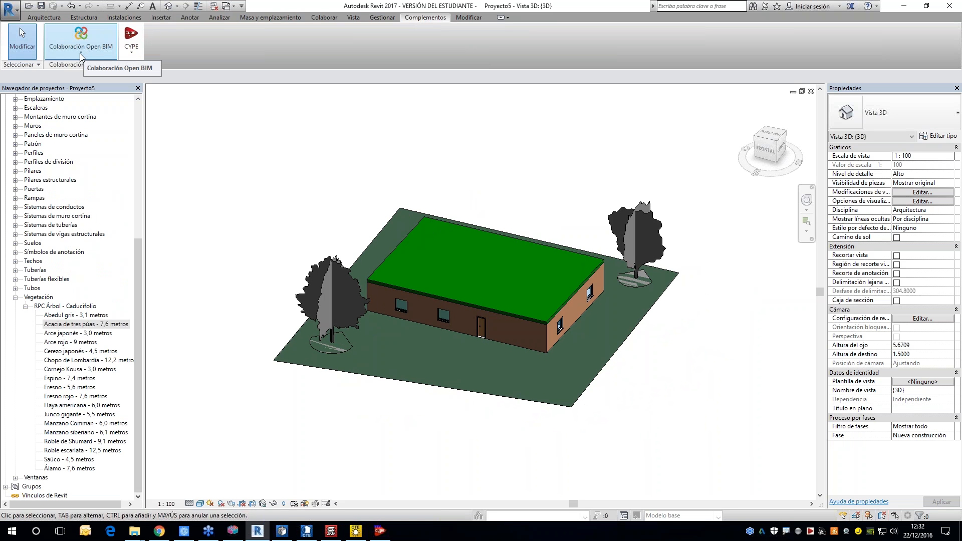
left_click(129, 56)
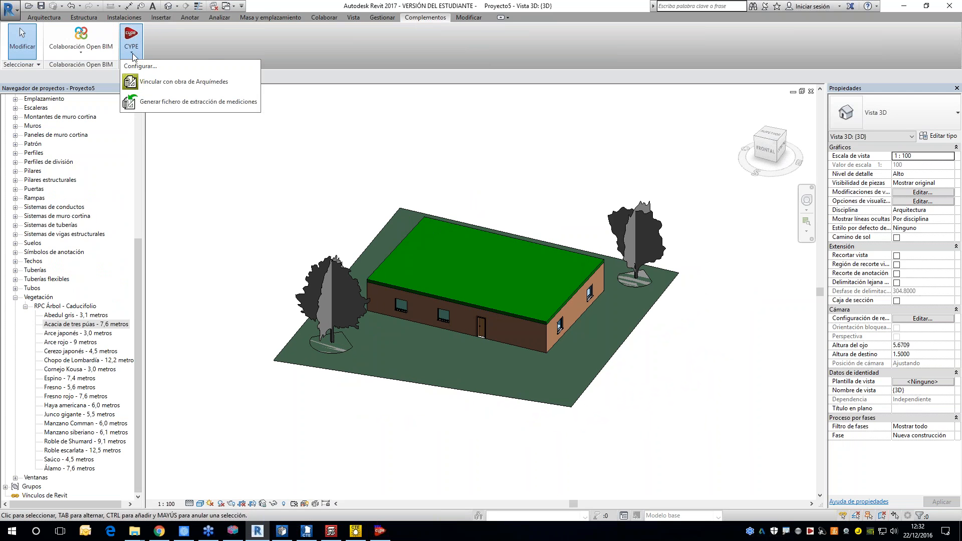
left_click(84, 59)
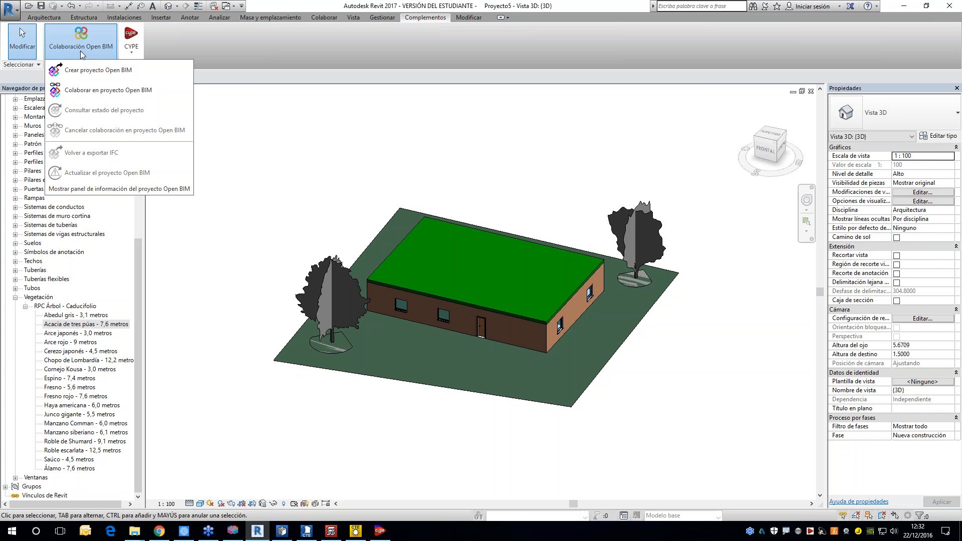
left_click(91, 190)
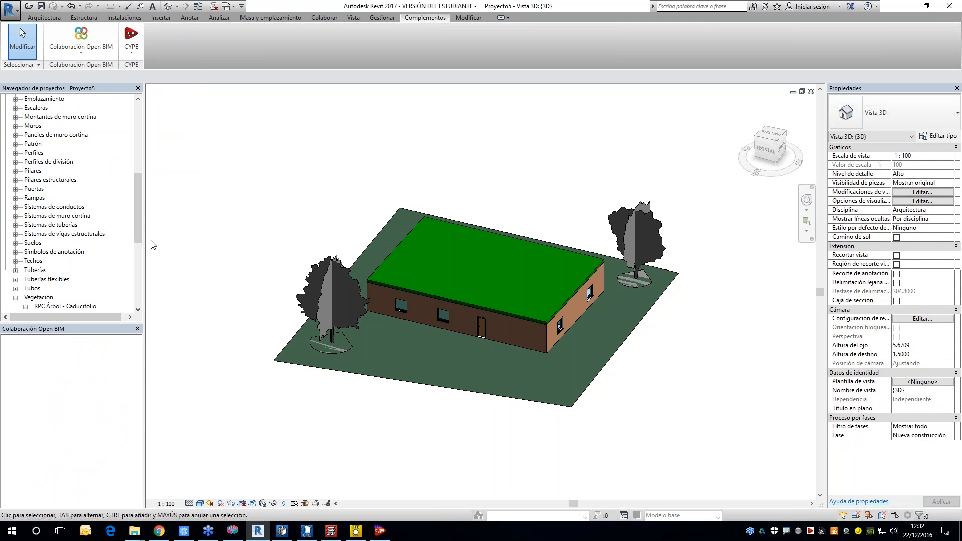
Begin creating an Open BIM project and make a new local directory named DEMOS UNIFAMILIAR on the desktop
left_click(81, 48)
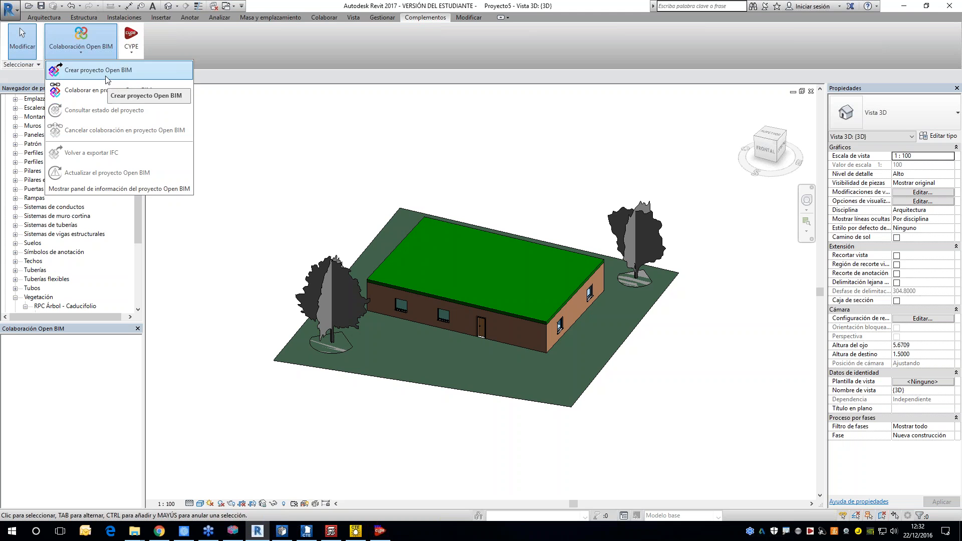
left_click(107, 77)
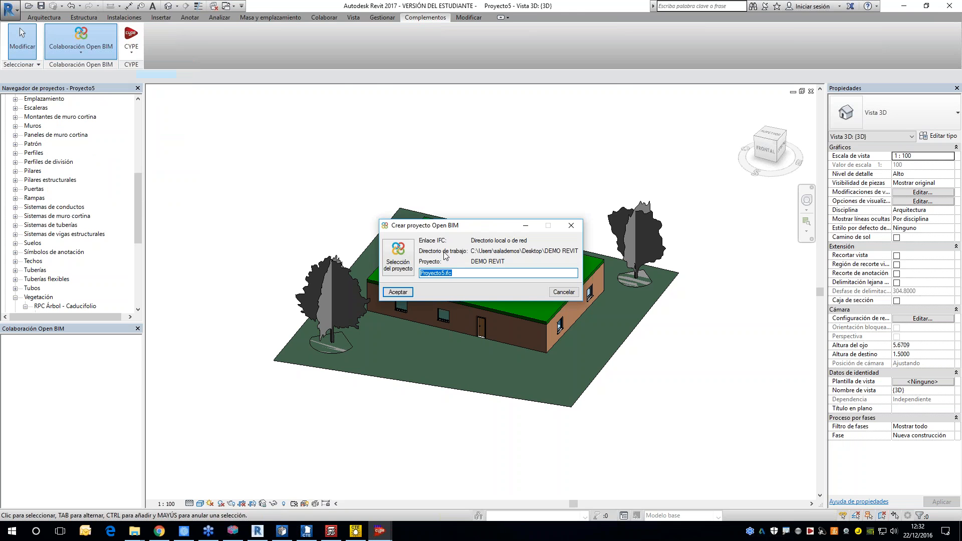
left_click(413, 264)
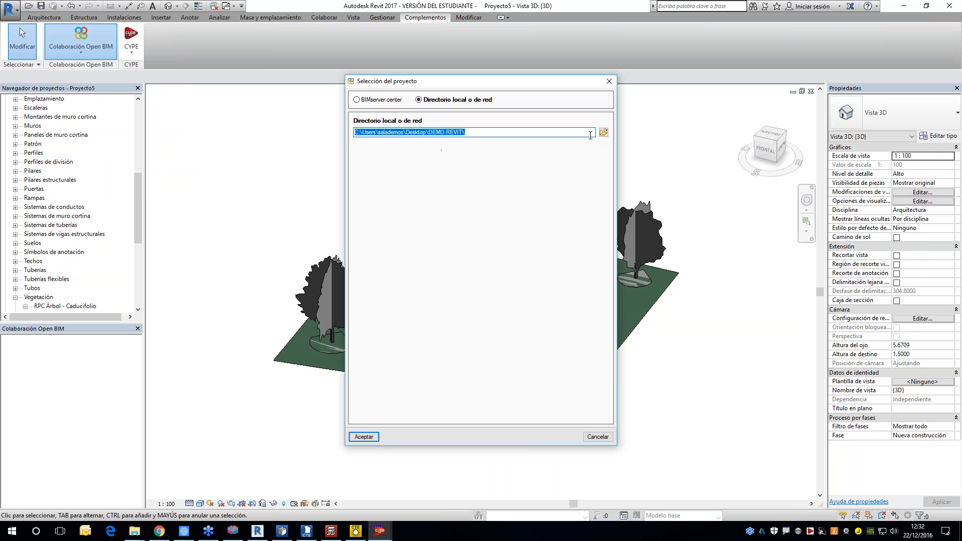
left_click(604, 133)
left_click(405, 181)
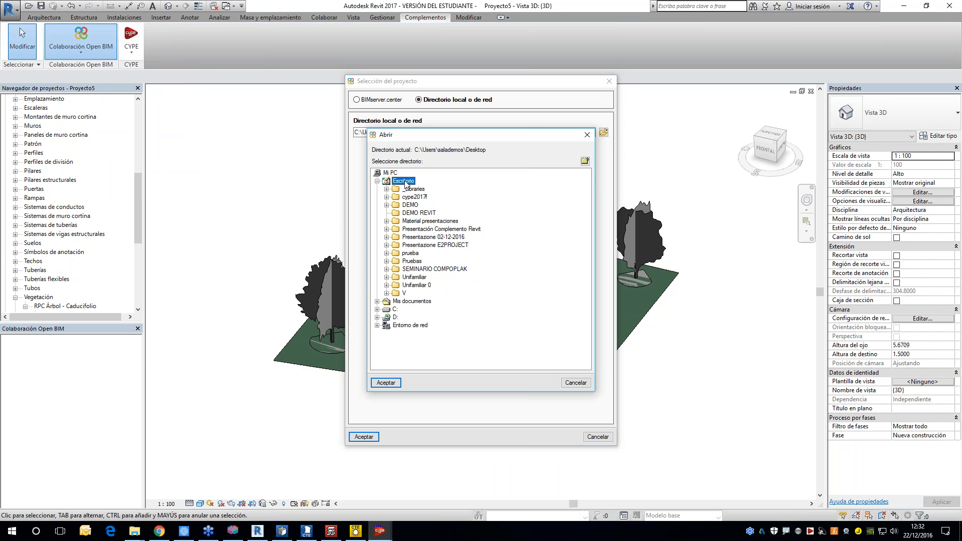
left_click(585, 160)
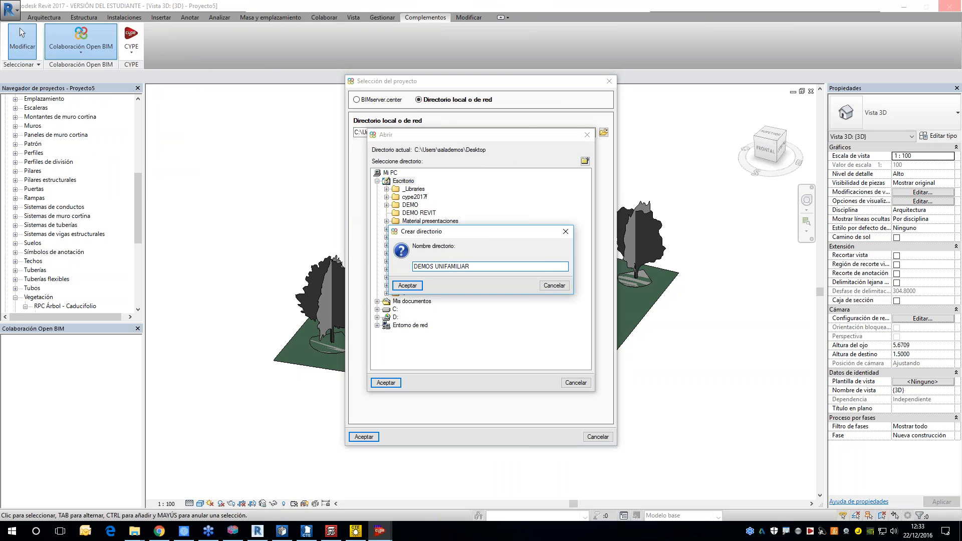
left_click(408, 285)
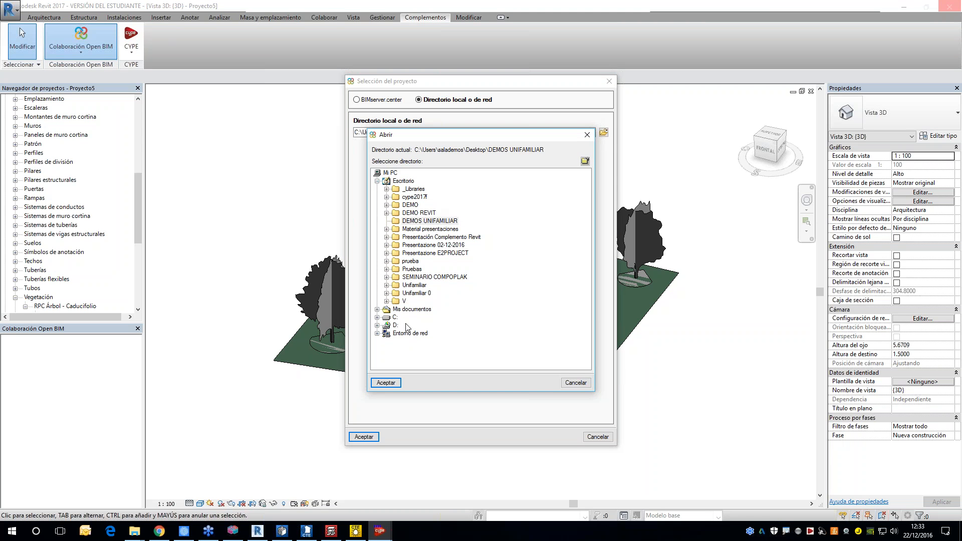
Use DEMOS UNIFAMILIAR as the working directory and create the Open BIM project with the export file Proyecto5.ifc
left_click(424, 222)
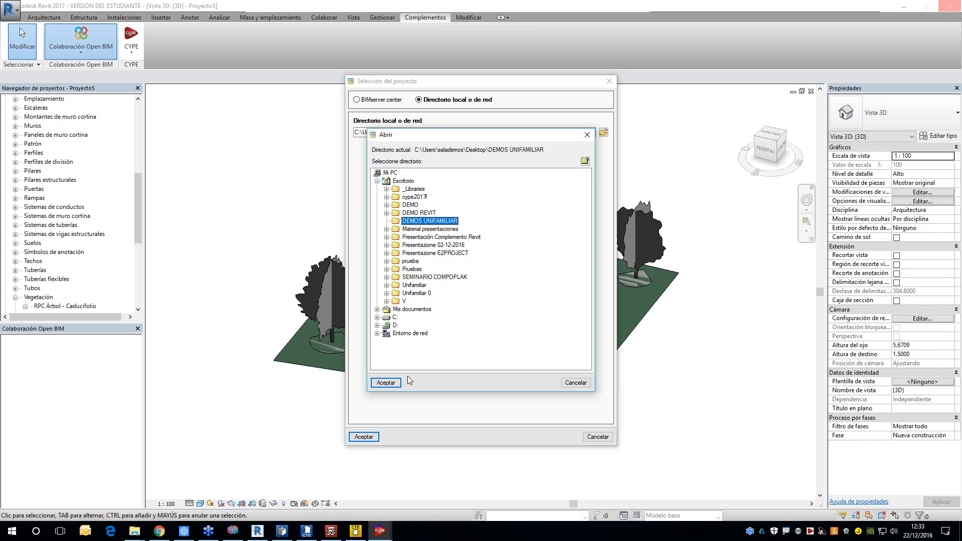
left_click(386, 383)
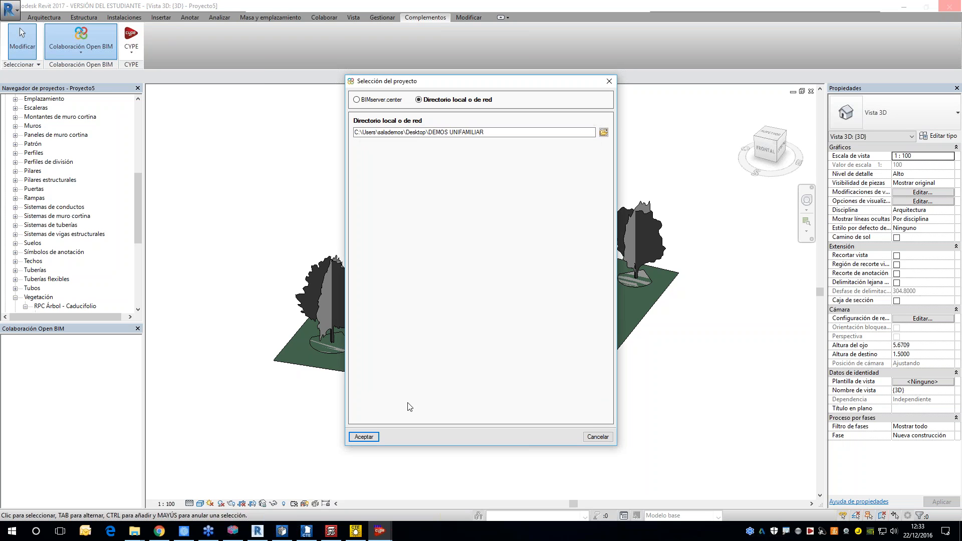
left_click(364, 437)
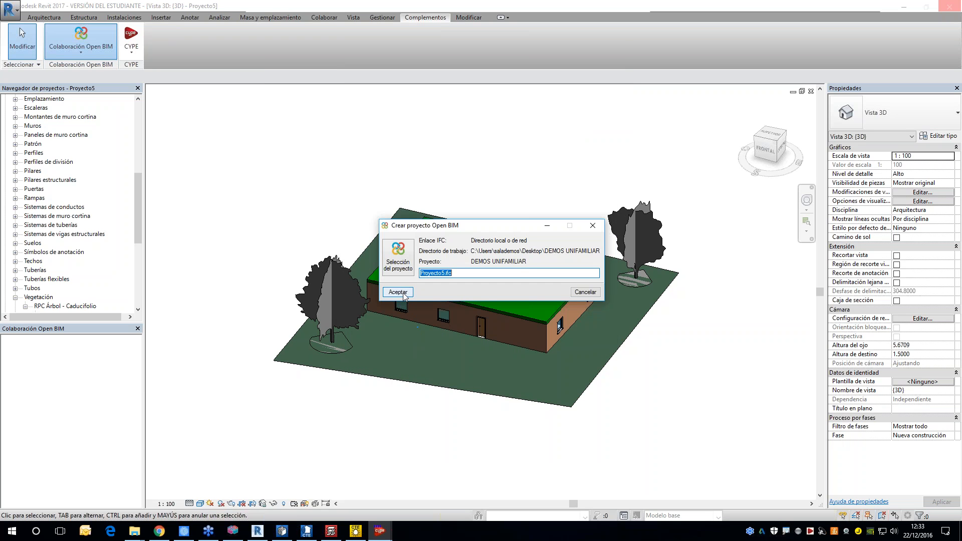
left_click(398, 292)
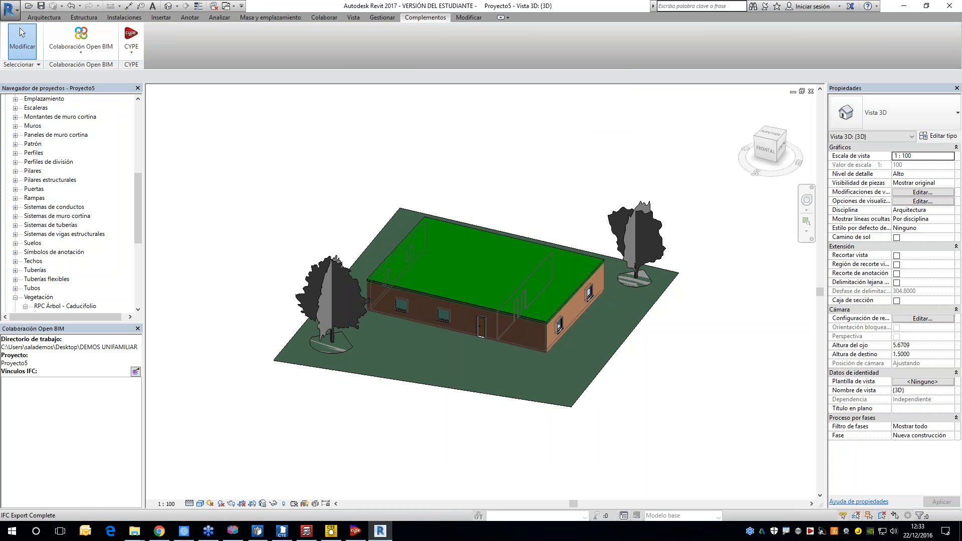
Inspect the files generated in the DEMOS UNIFAMILIAR folder on the desktop, then minimise its window
middle_click_drag(620, 358, 370, 339, "shift")
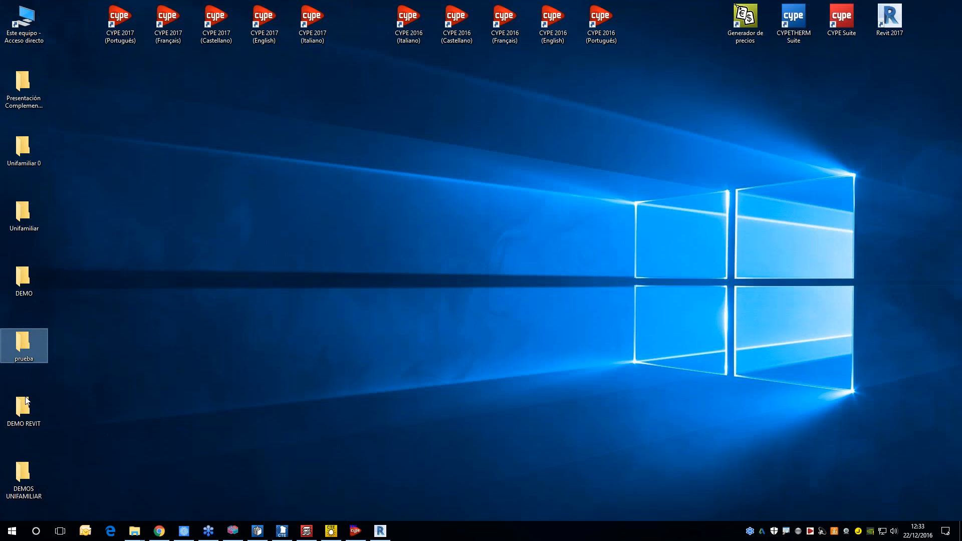
left_click_drag(12, 492, 396, 232)
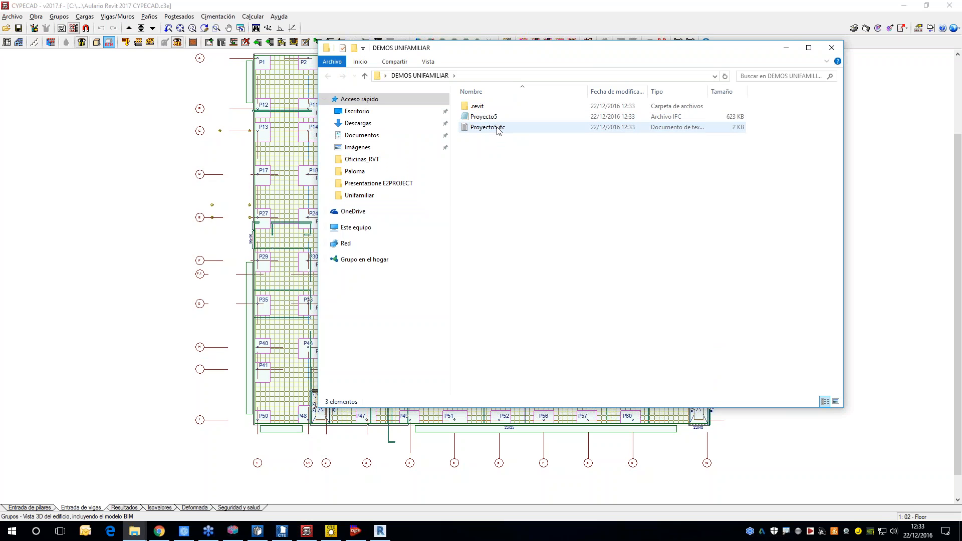
left_click(786, 50)
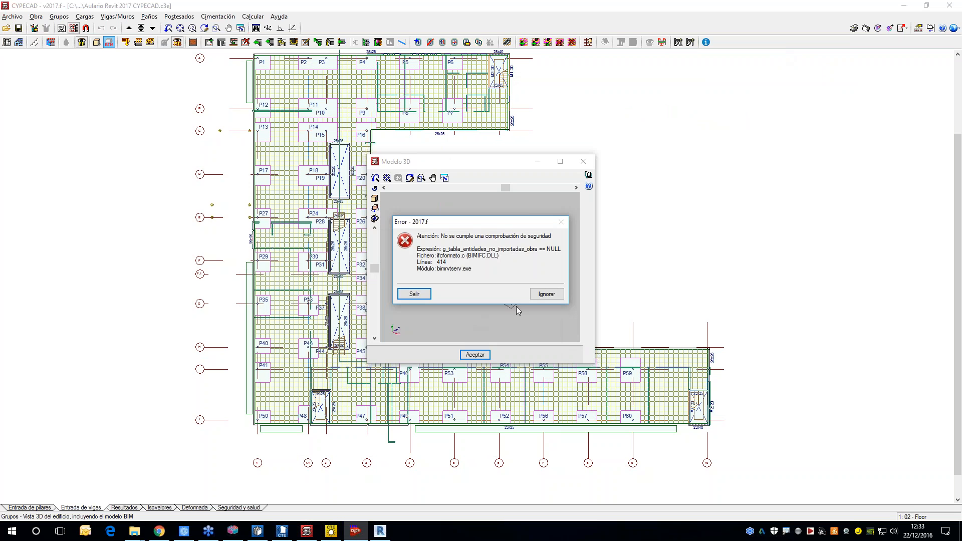
Ignore the failed security check, view CYPECAD's 3D building model maximised and close that model view
left_click(547, 294)
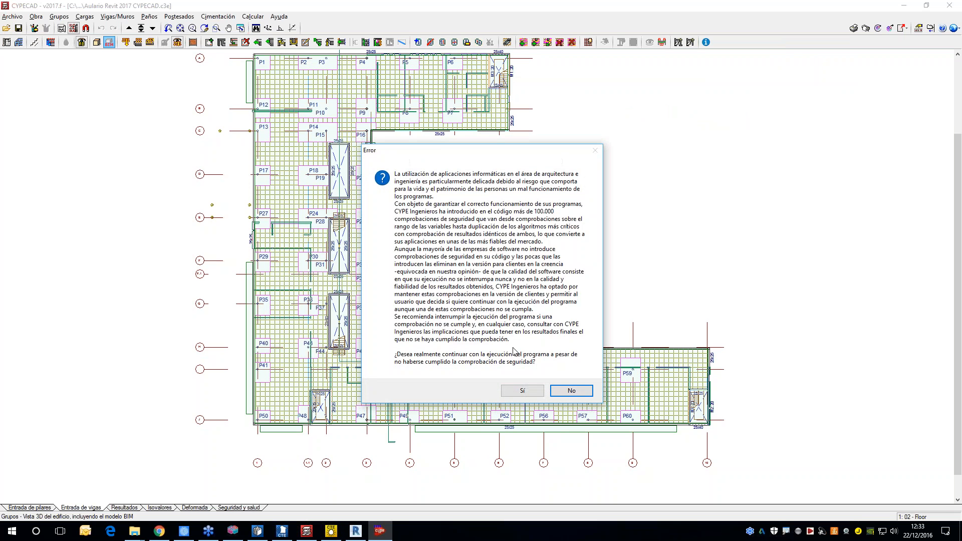
left_click(561, 161)
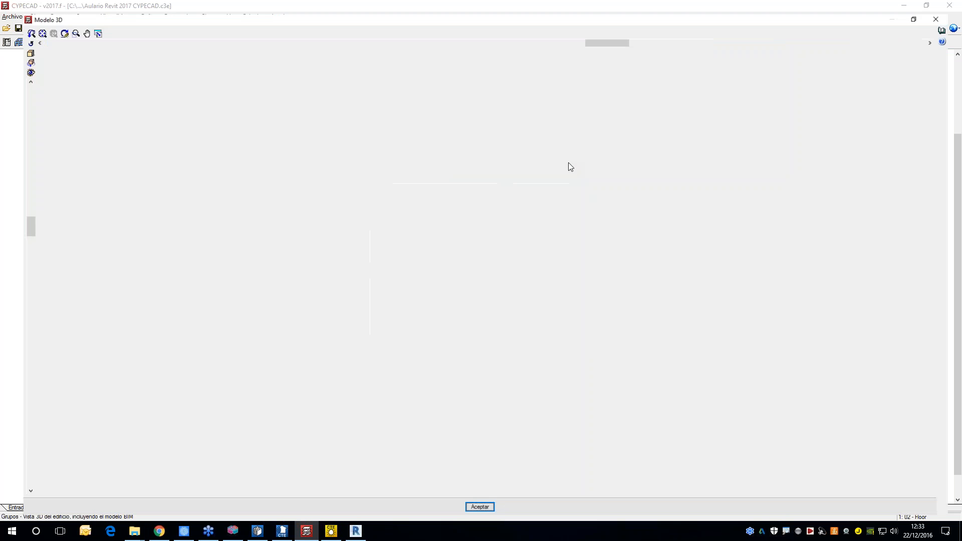
scroll(430, 202, "up", 1)
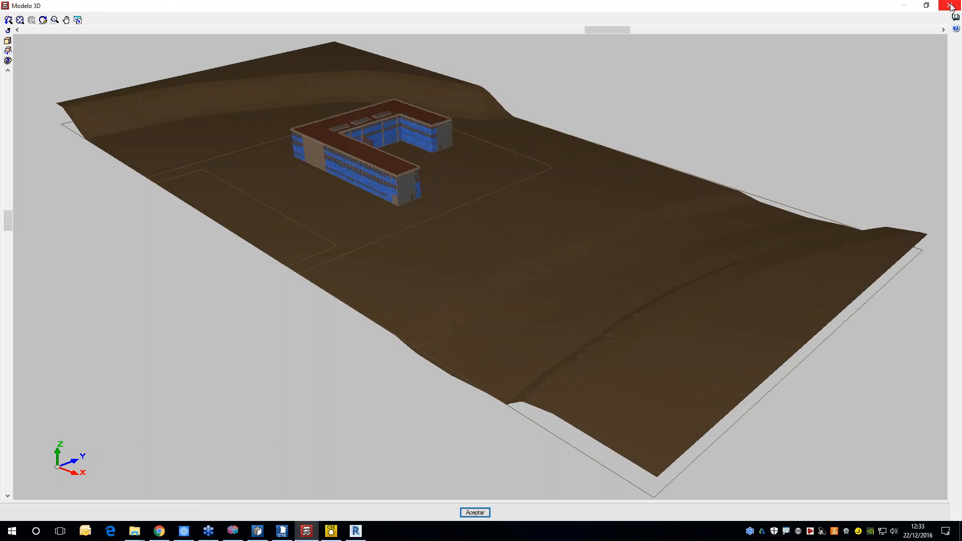
left_click(952, 6)
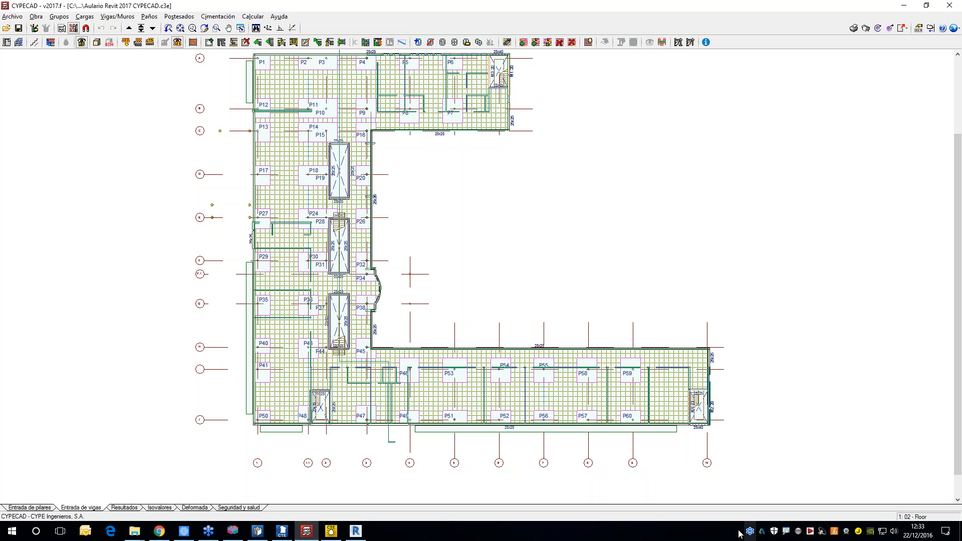
Switch to CYPETHERM HVAC through the CYPETHERM programs in the CYPE 2017 launcher
left_click(810, 532)
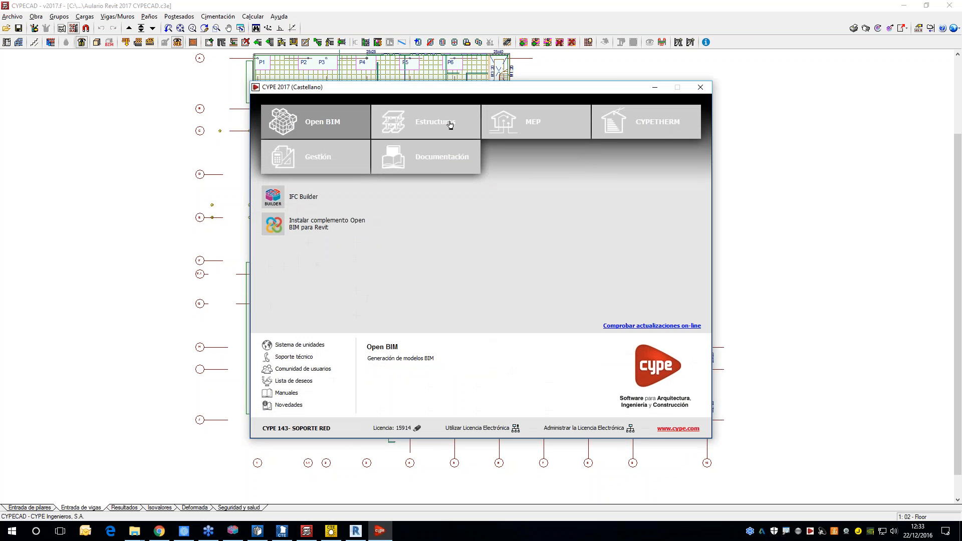
left_click(637, 126)
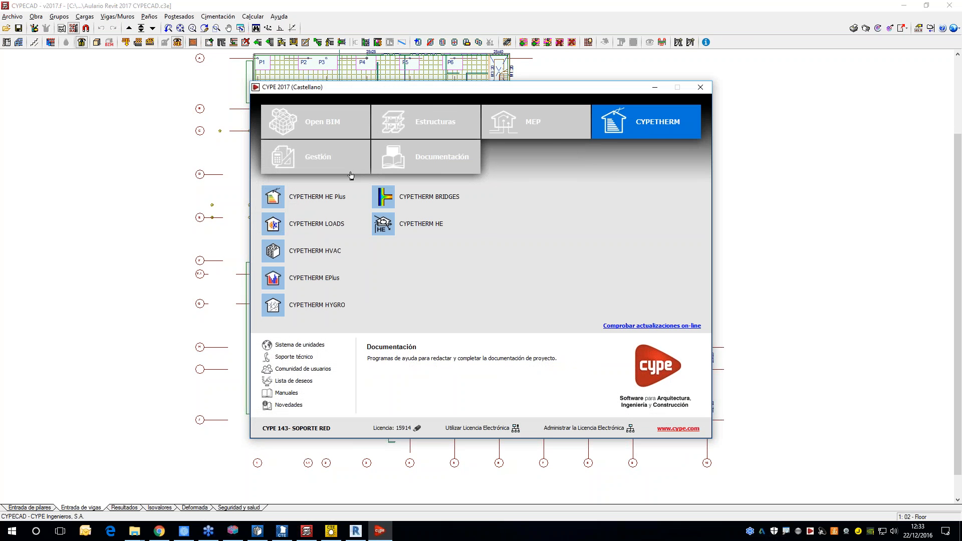
left_click(320, 255)
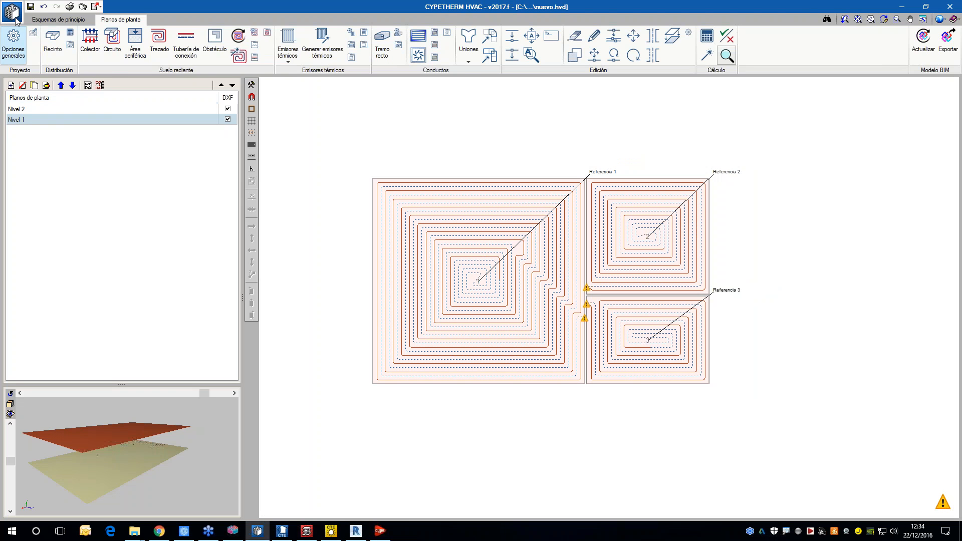
Create a new project with the file name Nuevo and agree to import a BIM model from an IFC file
left_click(12, 11)
left_click(30, 32)
left_click(480, 292)
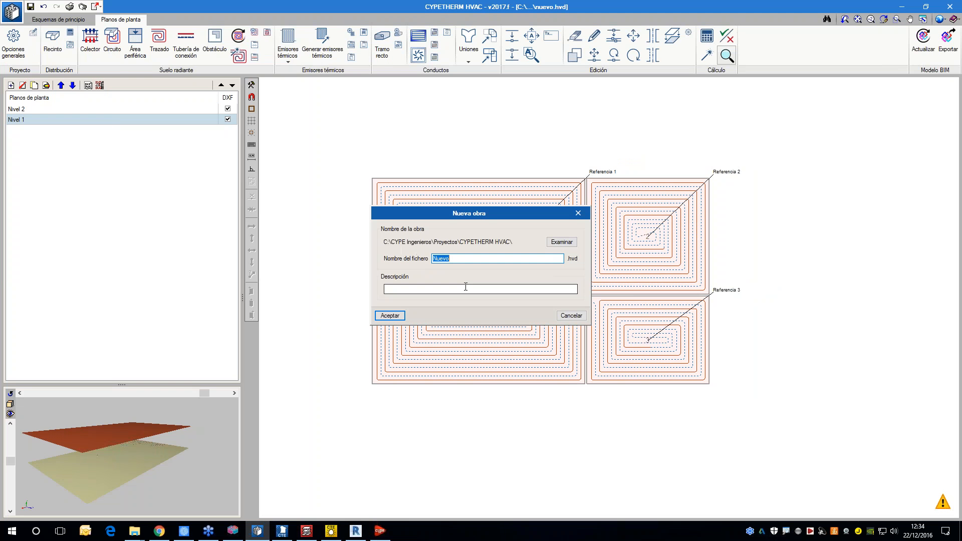
key("Return")
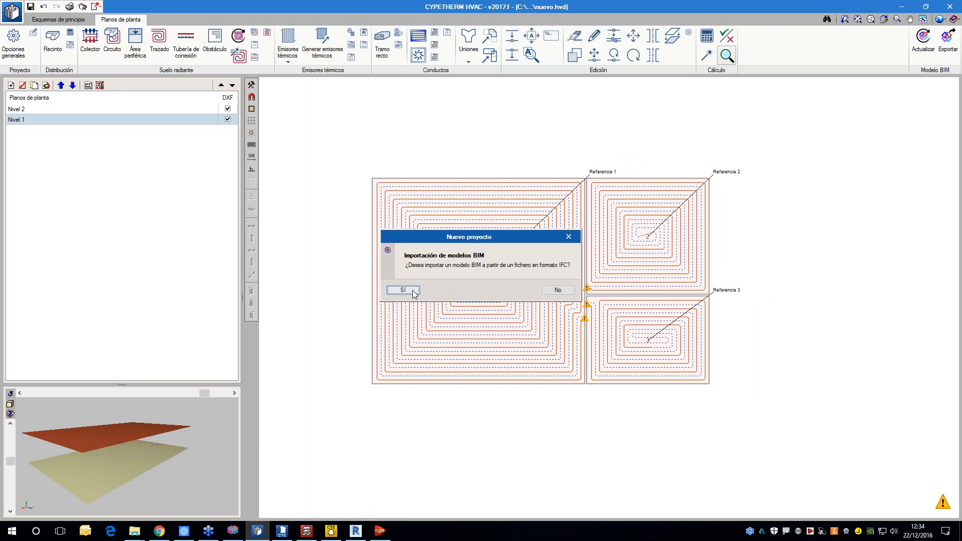
left_click(403, 290)
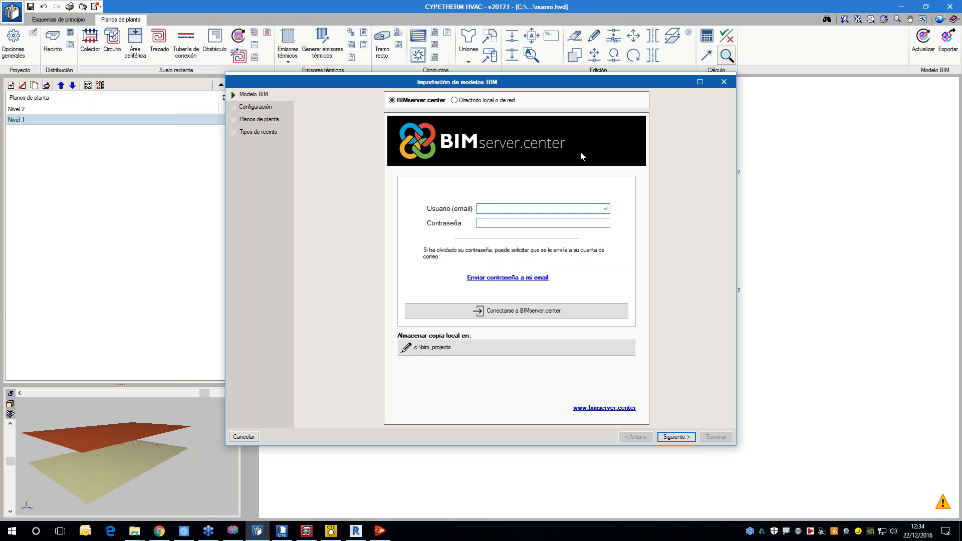
Set the BIM model source to a local directory and choose the DEMOS UNIFAMILIAR folder on the desktop
left_click(481, 101)
left_click(639, 133)
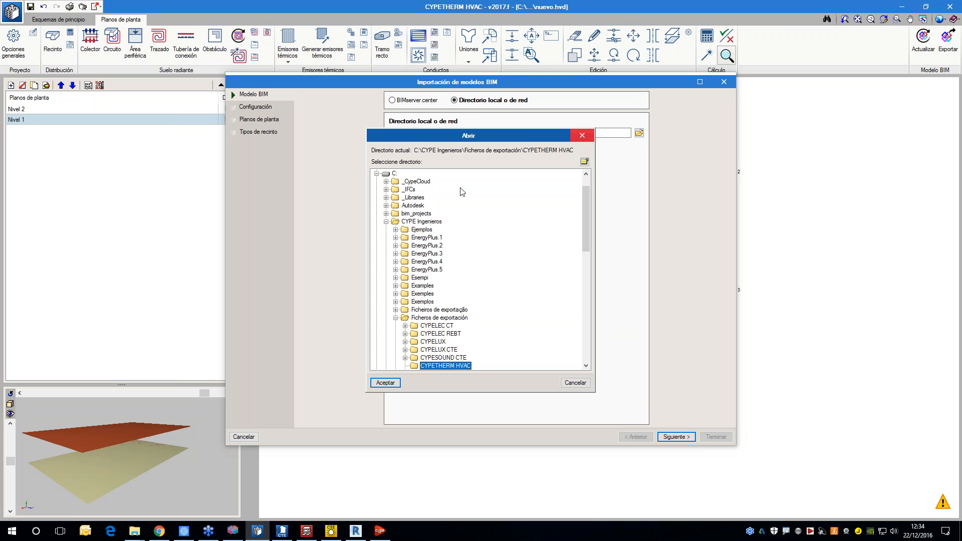
left_click(377, 181)
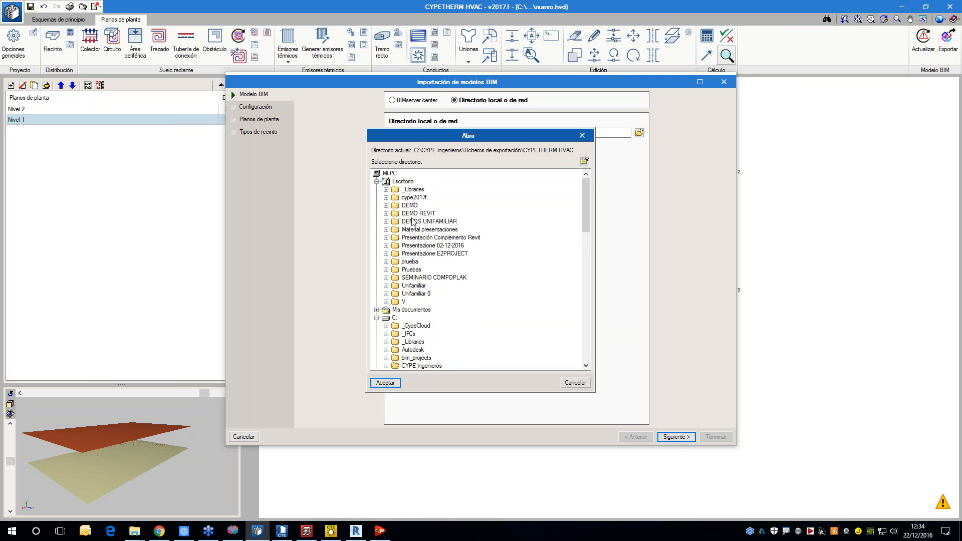
left_click(430, 221)
left_click(385, 382)
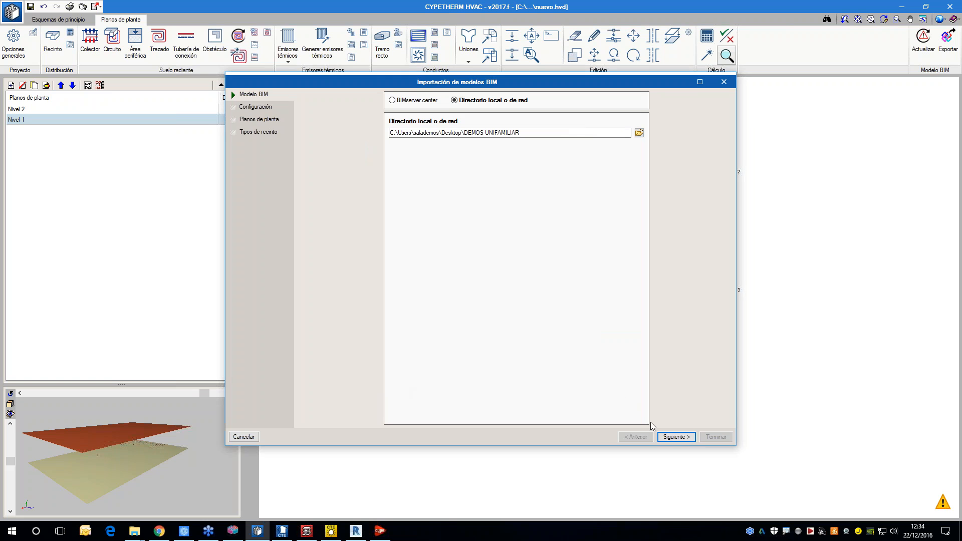
Load the BIM model from the chosen folder, ignoring the failed security check
left_click(676, 436)
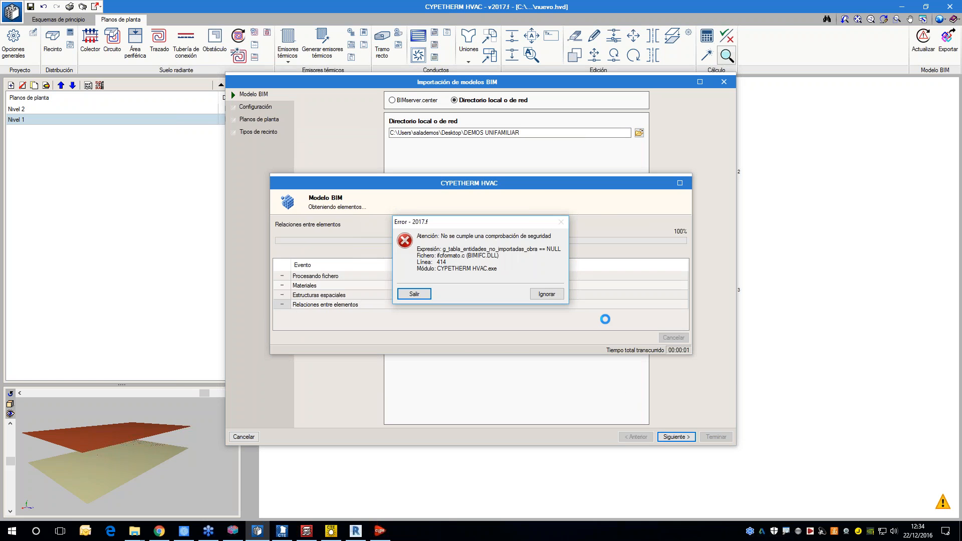
left_click(552, 298)
left_click(521, 388)
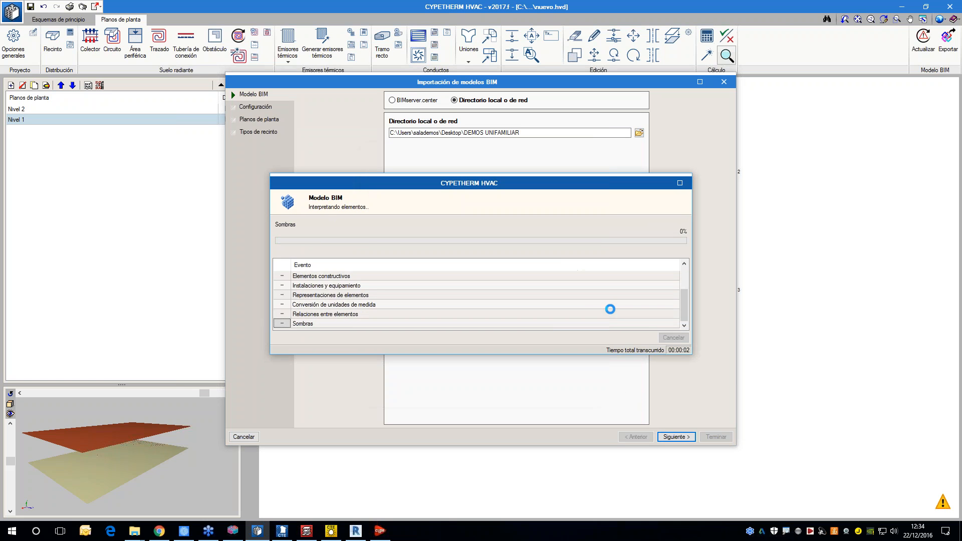
left_click_drag(579, 334, 611, 377)
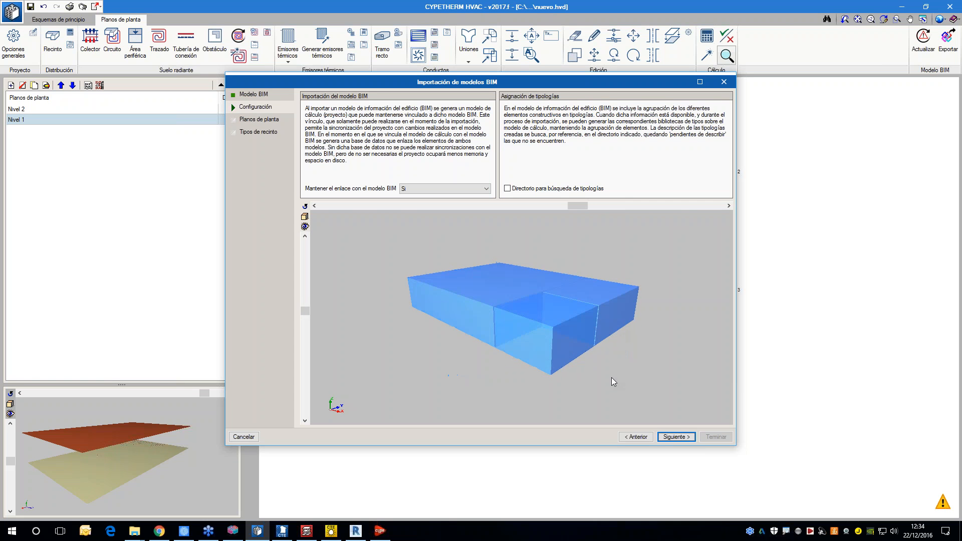
Enlarge the import wizard and finish the import with the BIM link kept, floors Nivel 2 and Nivel 1, and room type Habitación
left_click_drag(735, 445, 758, 469)
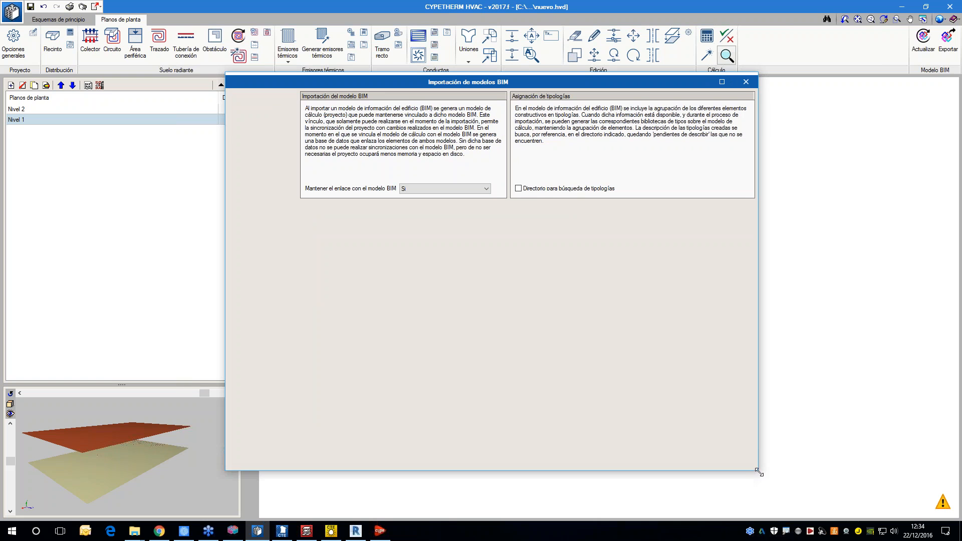
left_click(699, 461)
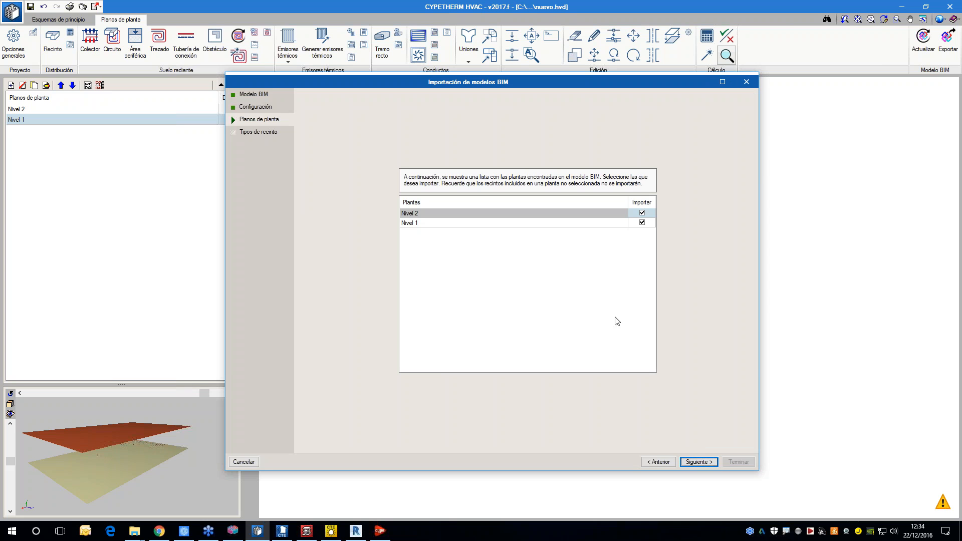
left_click(699, 462)
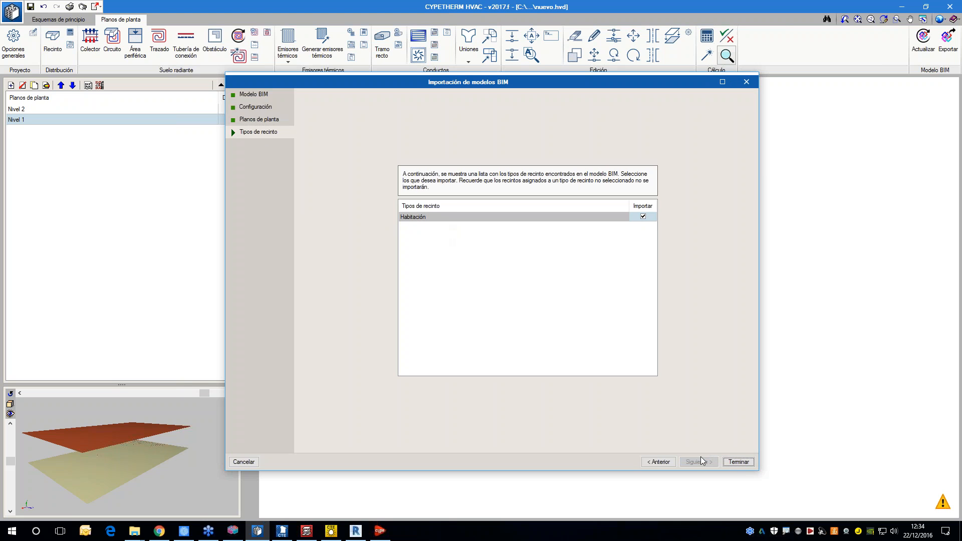
left_click(728, 463)
left_click(496, 292)
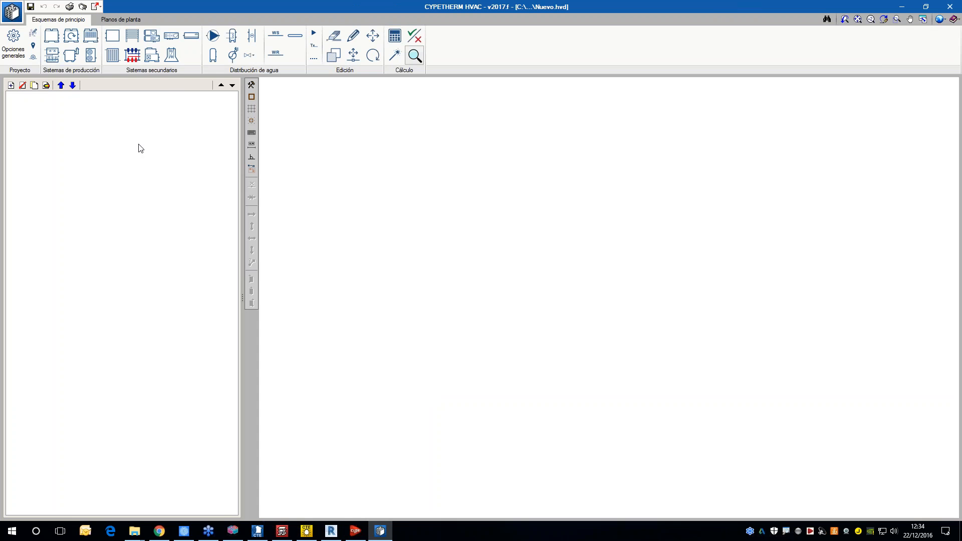
Display the Nivel 1 floor plan and enlarge the 3D preview to examine the imported building
left_click(120, 19)
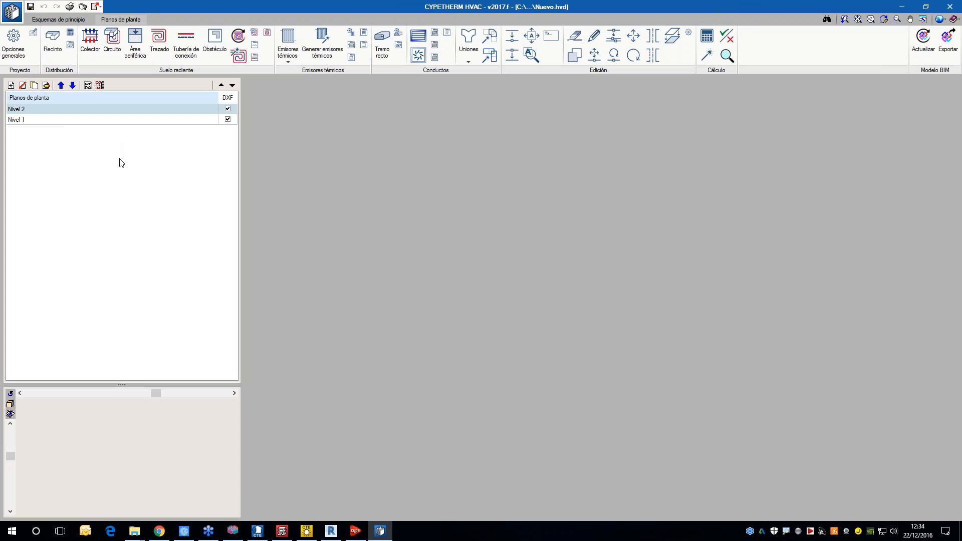
left_click(58, 121)
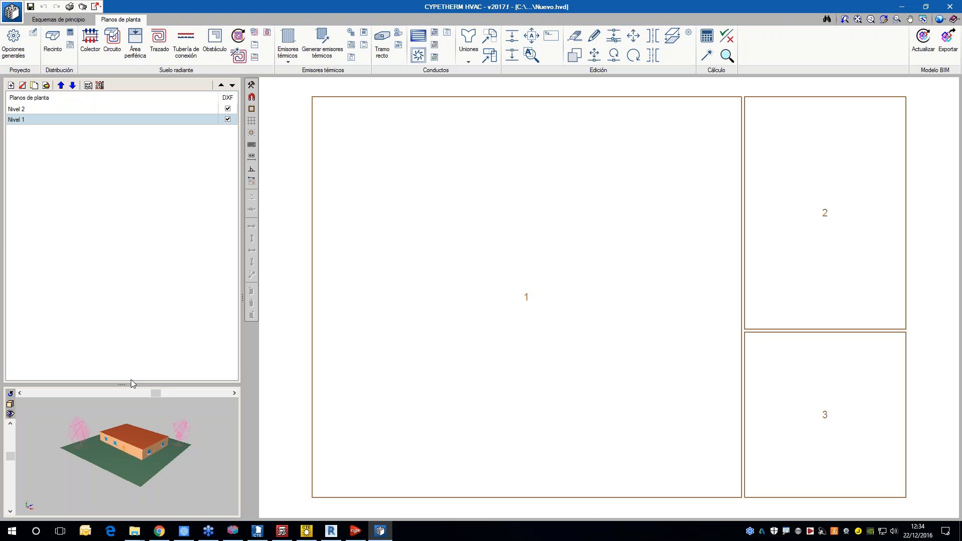
left_click_drag(124, 385, 136, 219)
scroll(169, 375, "up", 4)
scroll(168, 375, "up", 6)
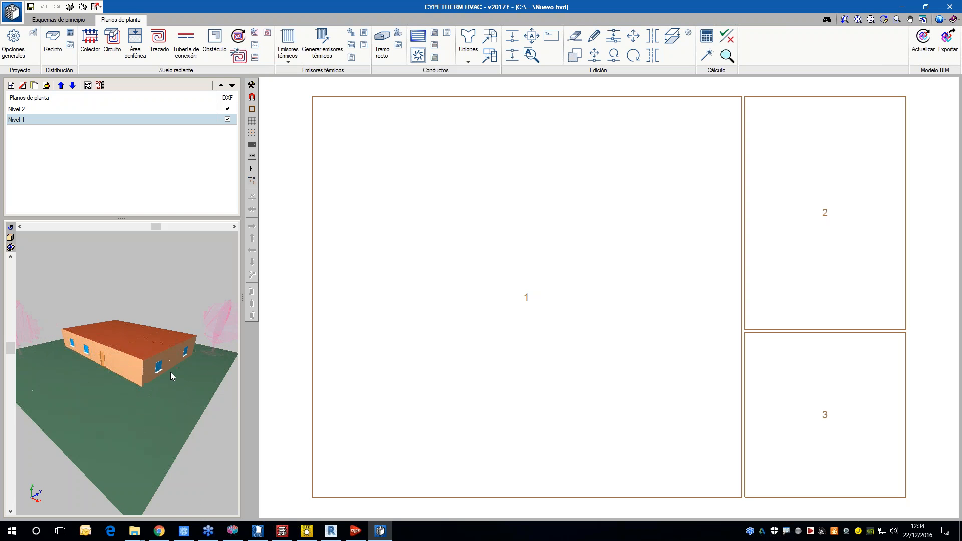
left_click_drag(126, 361, 143, 348)
scroll(166, 369, "down", 4)
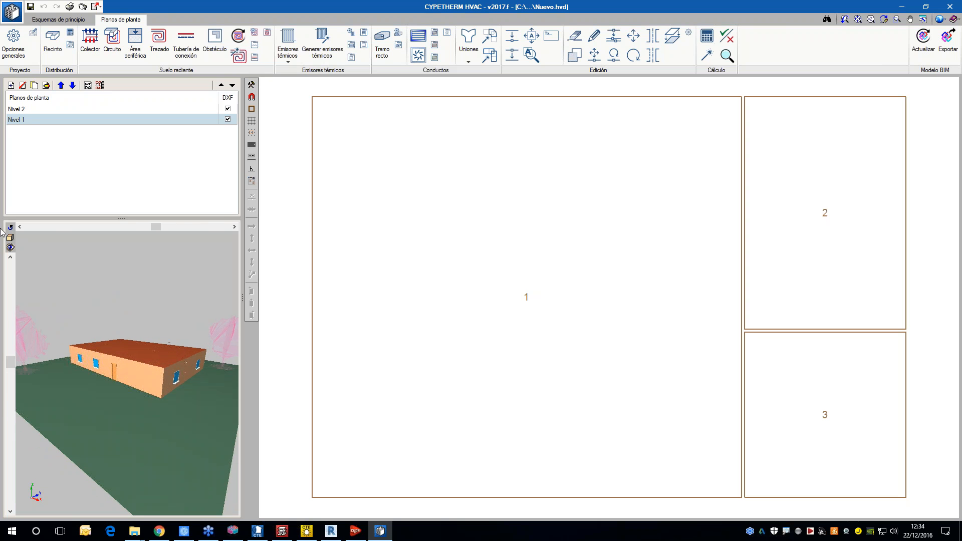
Hide the Forjados and Cubiertas layers in the 3D preview and view the interior walls from above
left_click(10, 239)
left_click(412, 192)
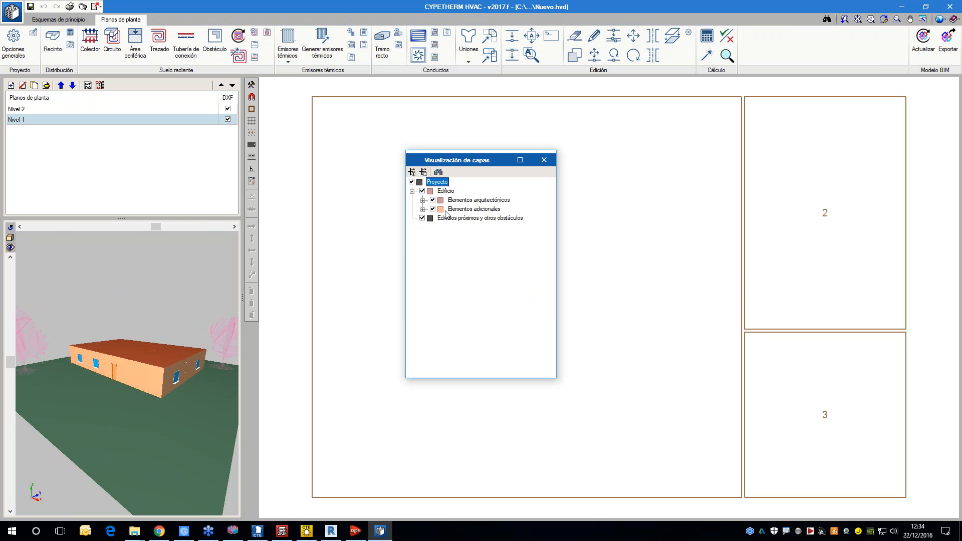
left_click(422, 200)
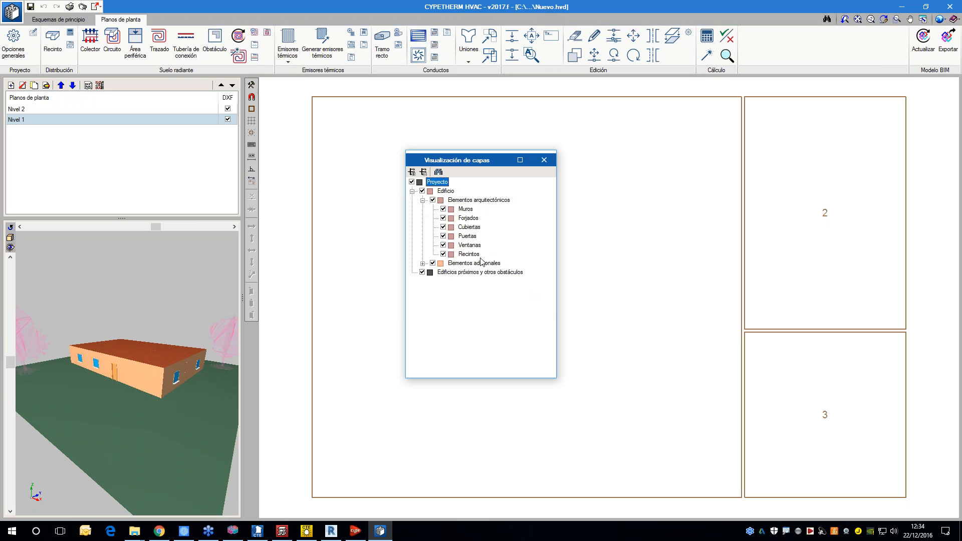
left_click(443, 218)
left_click(443, 227)
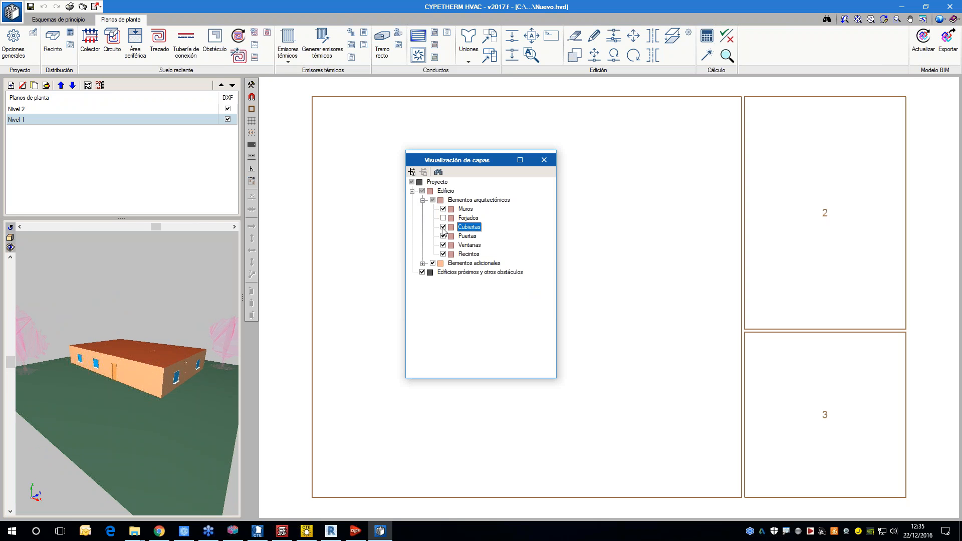
left_click(545, 160)
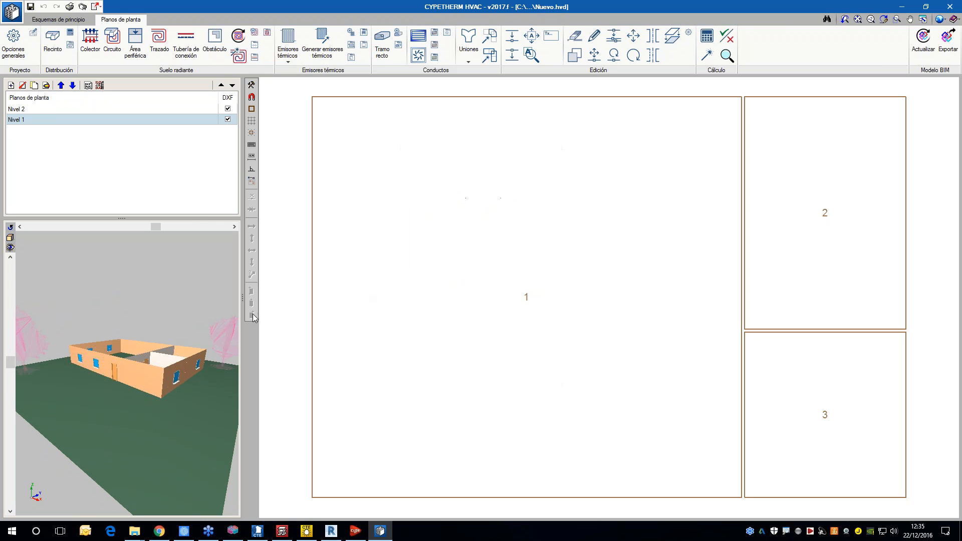
mouse_move(181, 358)
left_mouse_down()
mouse_move(170, 359)
mouse_move(173, 369)
left_mouse_up()
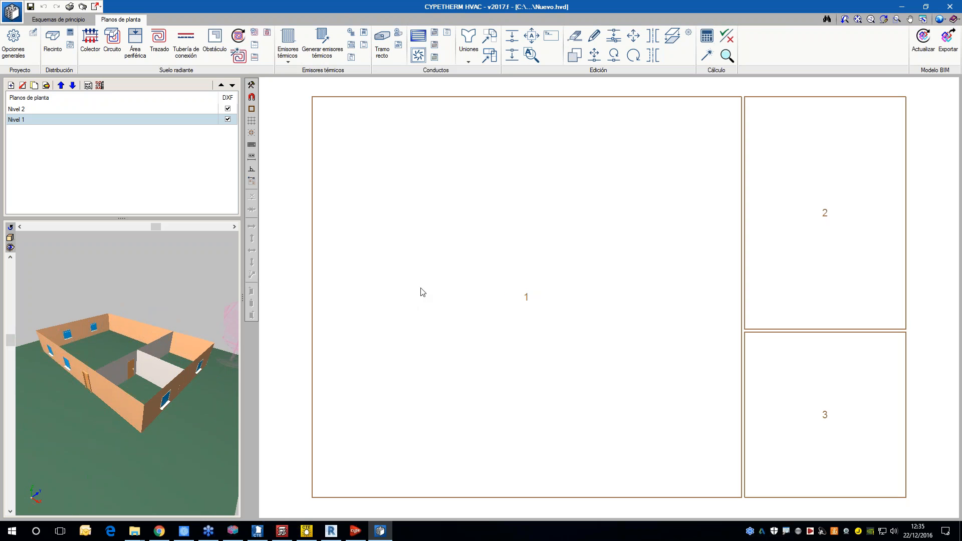
Review the design parameters of the Habitación room type and accept them without changes
scroll(423, 292, "down", 3)
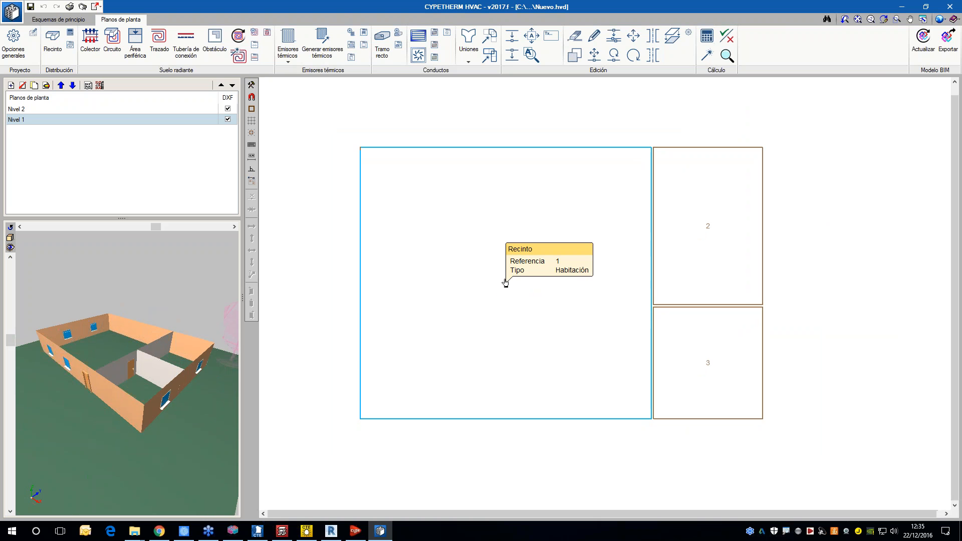
left_click(69, 45)
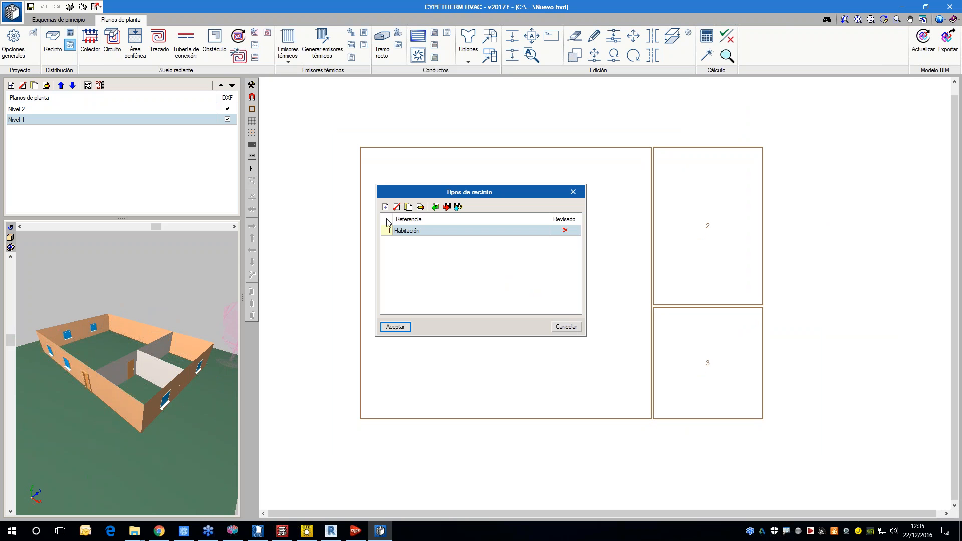
left_click(420, 207)
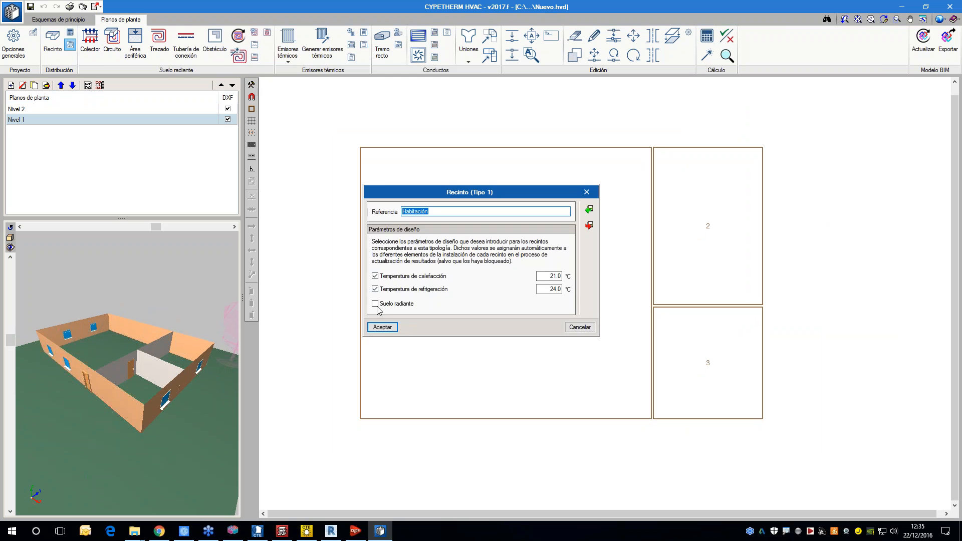
left_click(383, 327)
left_click(402, 329)
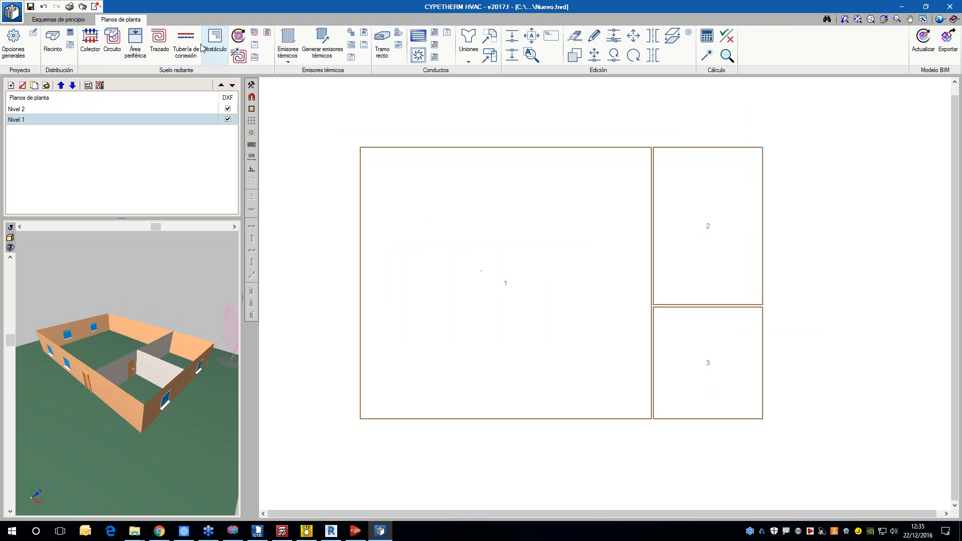
Generate underfloor heating circuits in the Nivel 1 rooms with the predefined pipe and system
left_click(238, 55)
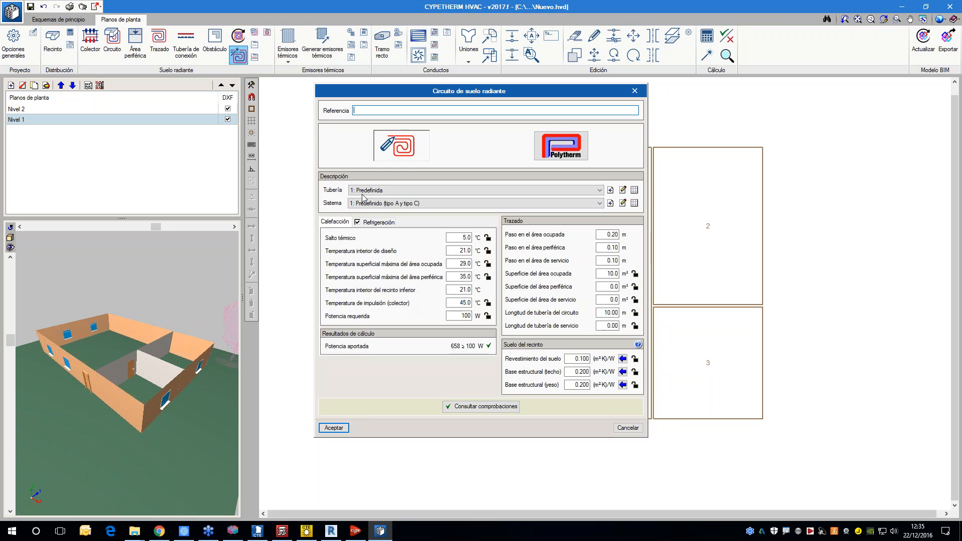
left_click(331, 431)
left_click(446, 306)
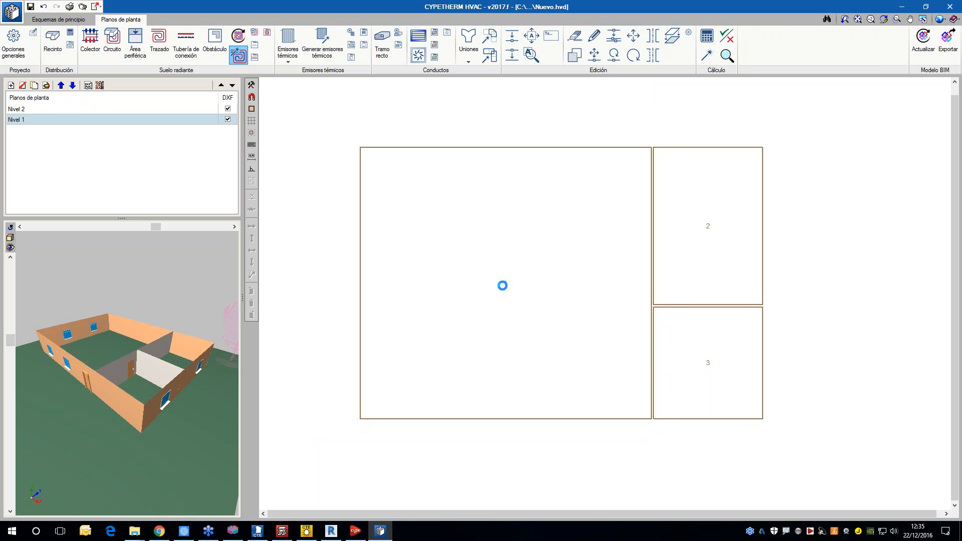
Lay out the underfloor heating pipe loops in rooms 1, 2 and 3, starting each near the shared partition
left_click(159, 43)
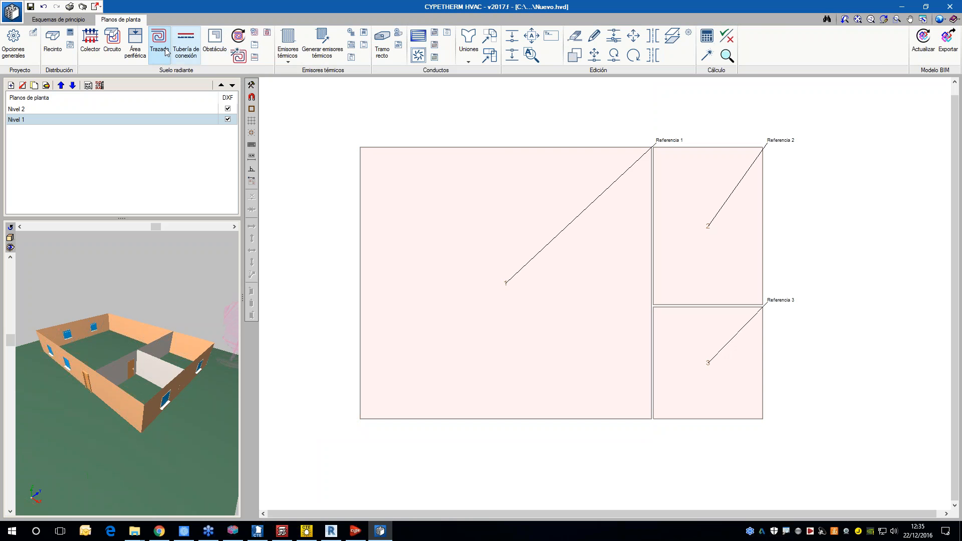
left_click(434, 286)
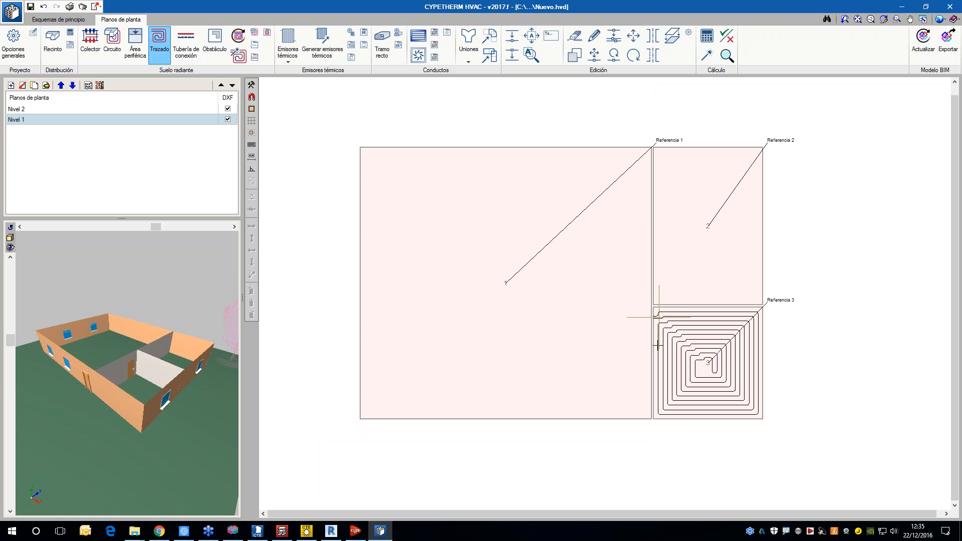
left_click(657, 345)
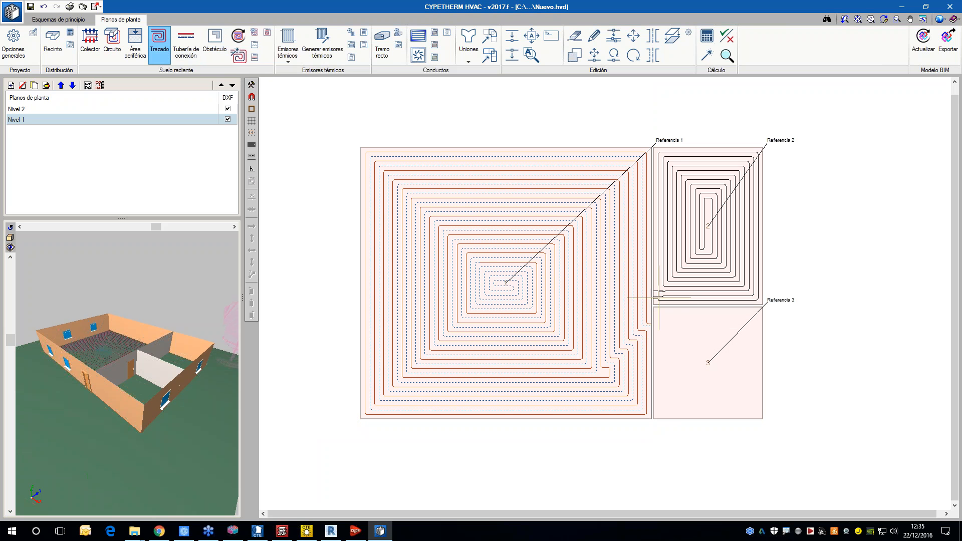
left_click(702, 269)
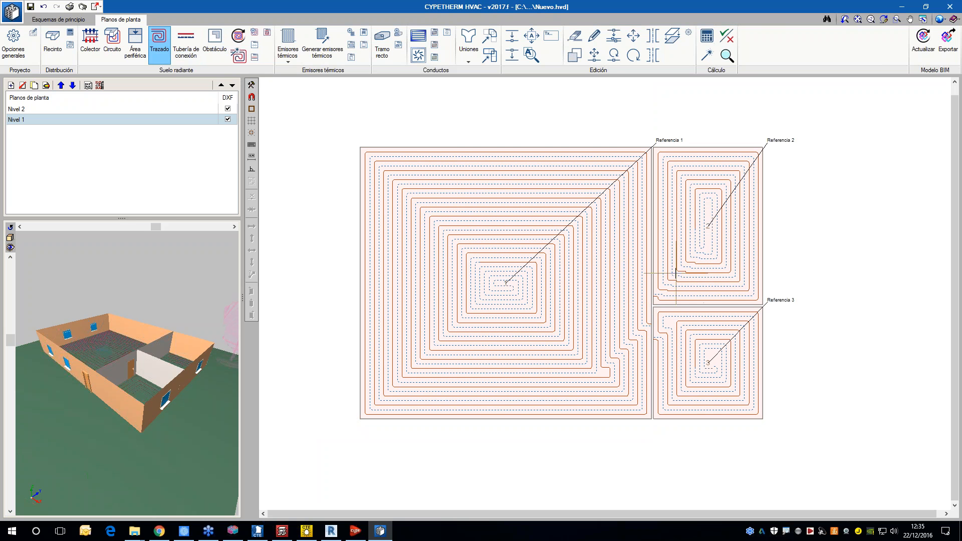
scroll(676, 273, "up", 1)
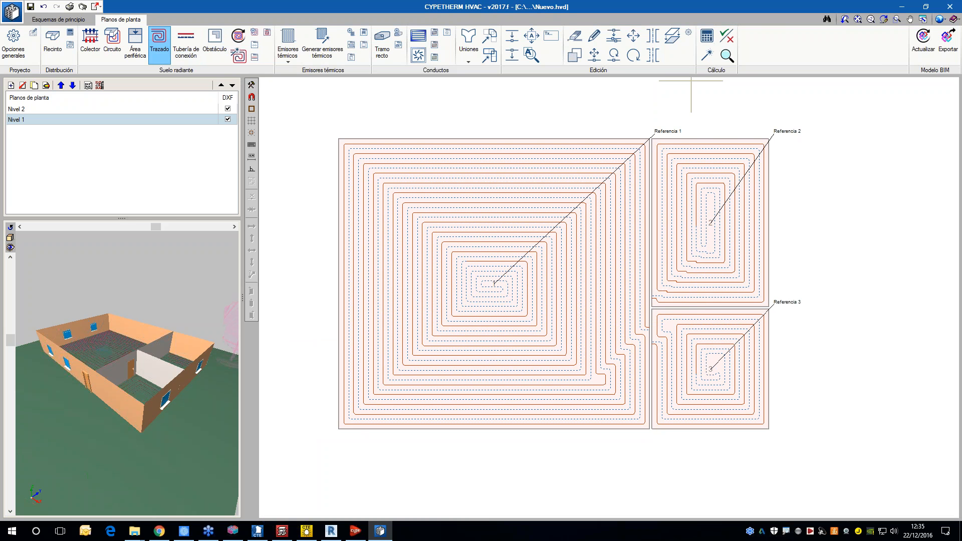
Calculate the installation and inspect the results and warning of the underfloor heating circuit Referencia 1
left_click(707, 37)
mouse_move(638, 277)
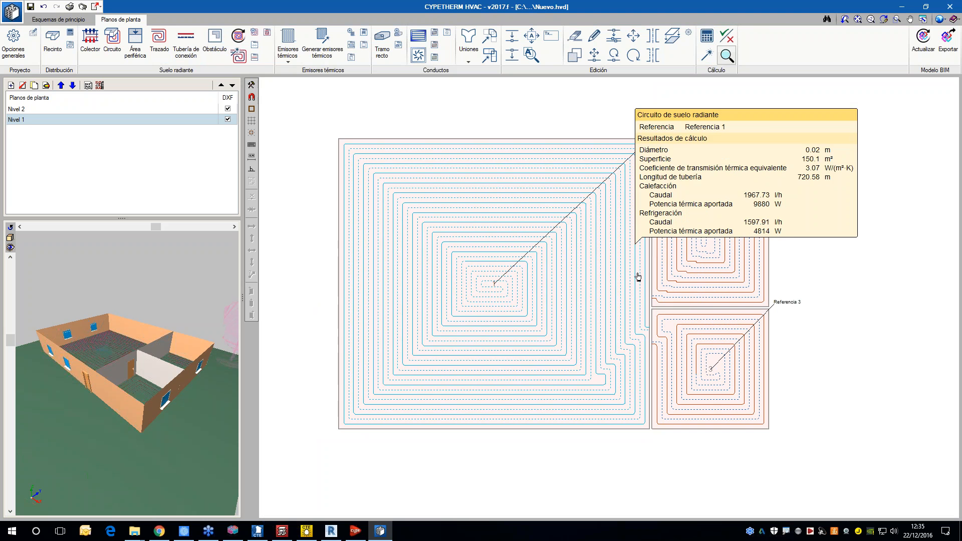
scroll(647, 288, "down", 1)
mouse_move(653, 299)
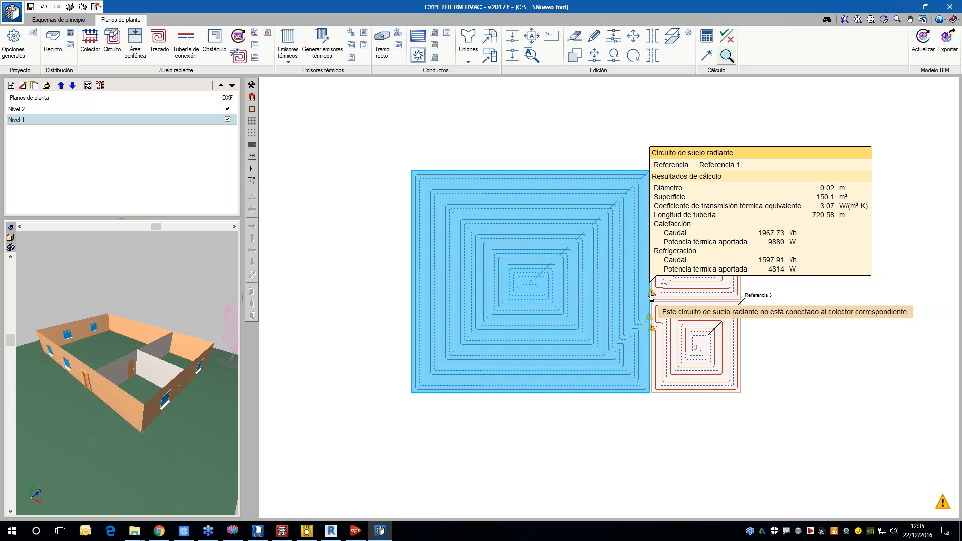
Hide the Edificios próximos y otros obstáculos layer in the 3D view and inspect the underfloor heating pipes inside the building
scroll(653, 297, "up", 1)
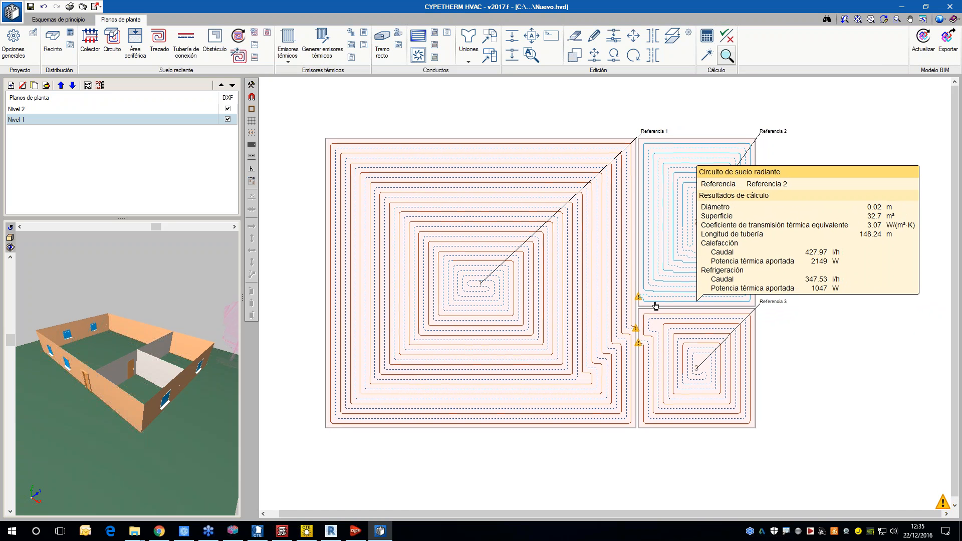
mouse_move(162, 366)
left_mouse_down()
mouse_move(158, 381)
mouse_move(131, 379)
mouse_move(166, 364)
left_mouse_up()
scroll(274, 411, "down", 1)
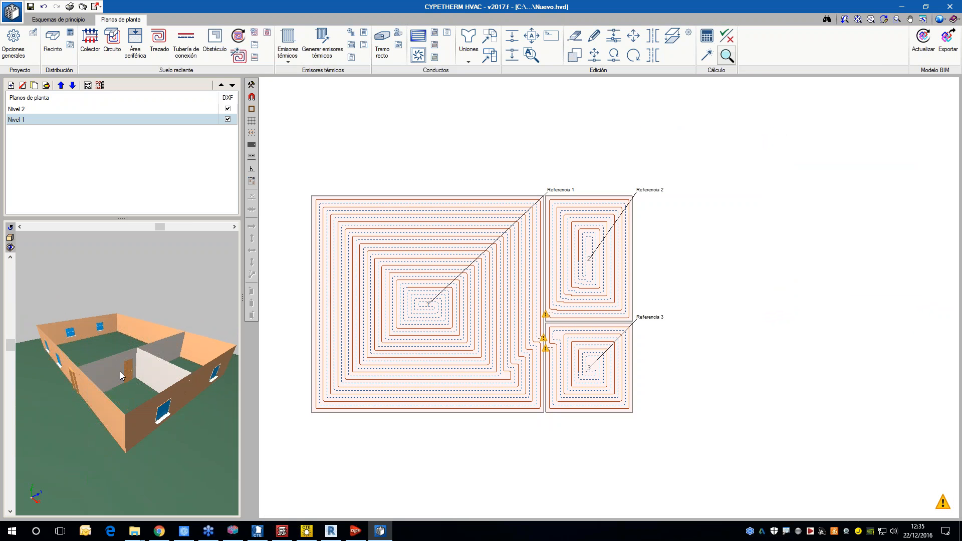
left_click(10, 248)
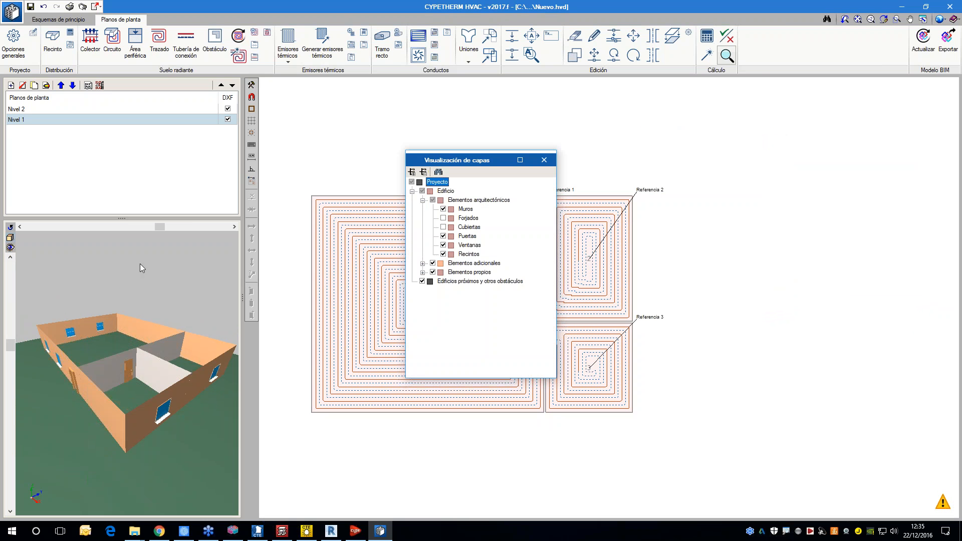
left_click(423, 281)
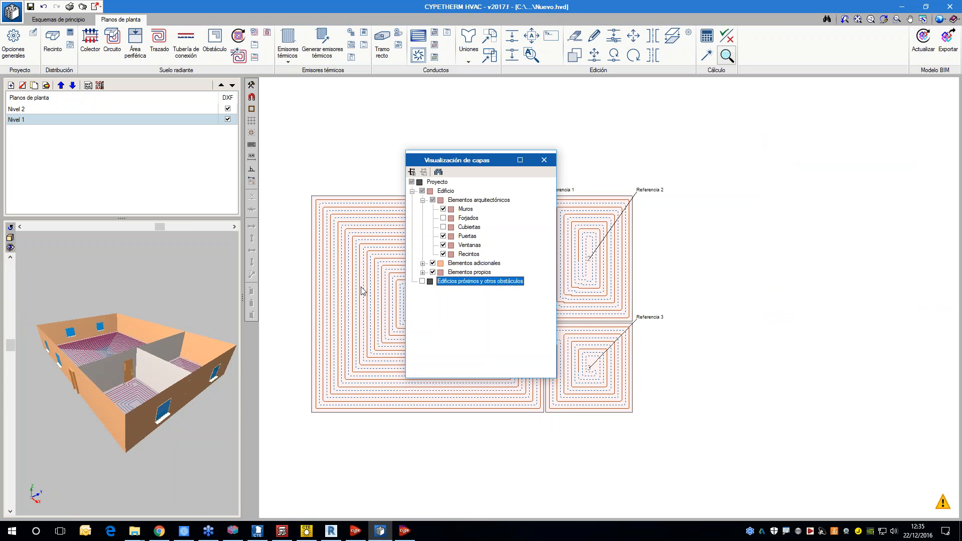
left_click(545, 160)
mouse_move(152, 374)
left_mouse_down()
mouse_move(89, 384)
mouse_move(166, 387)
left_mouse_up()
scroll(130, 391, "down", 2)
scroll(166, 387, "down", 2)
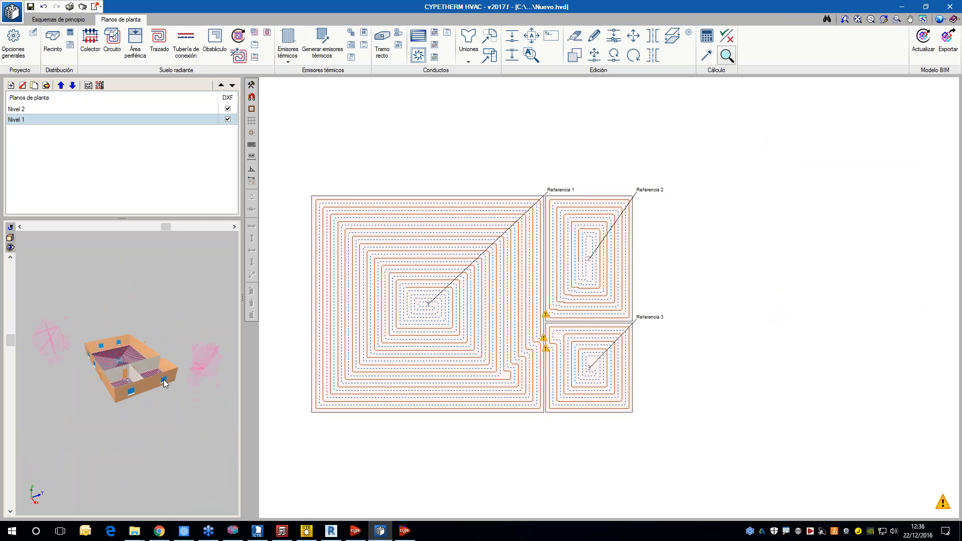
scroll(163, 380, "up", 3)
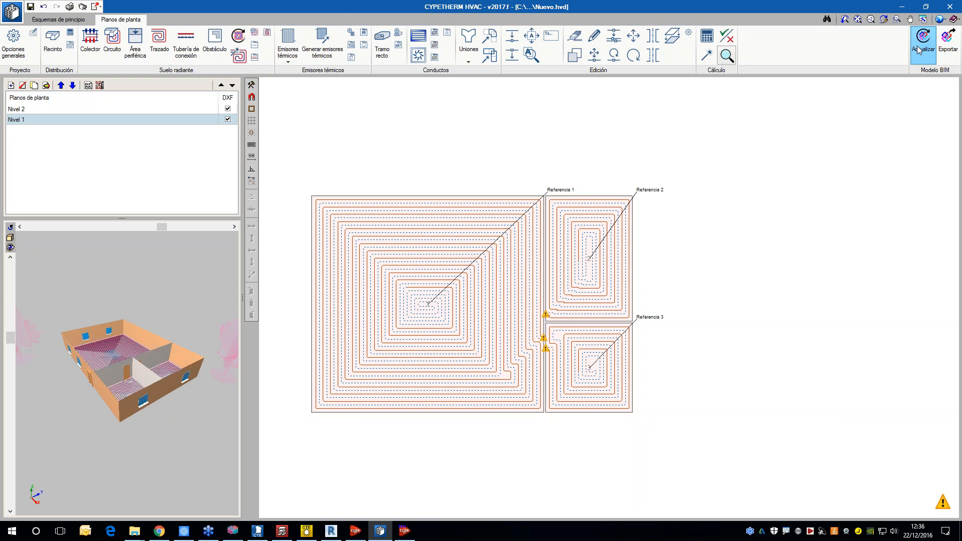
Export the HVAC installation to the BIM model as the IFC file DEMOS UNIFAMILIAR CYPETHERM HVAC, without a description
left_click(949, 40)
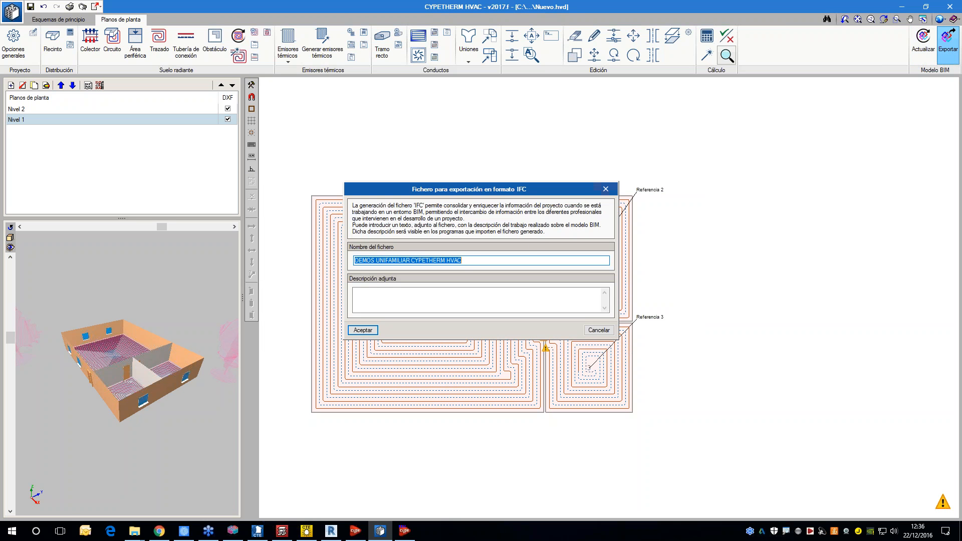
left_click(374, 330)
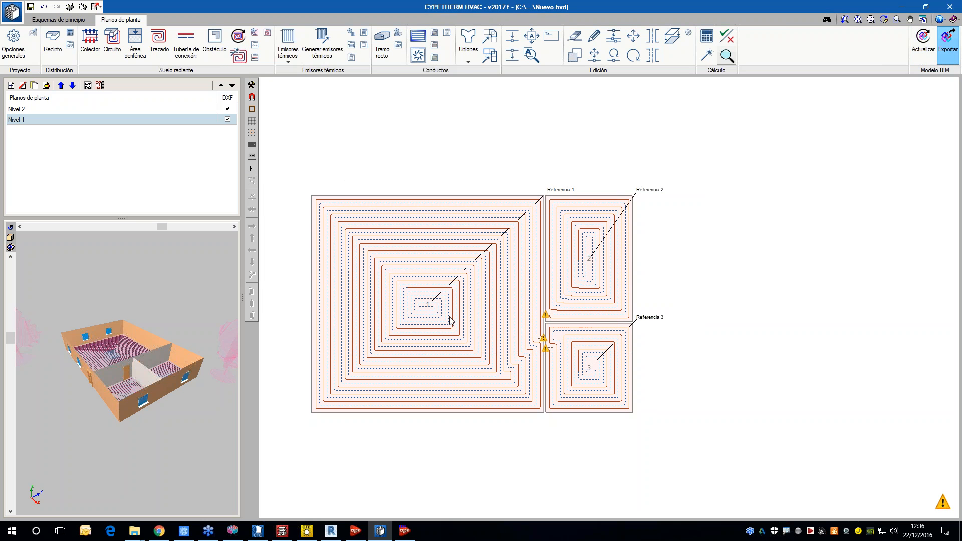
left_click(482, 290)
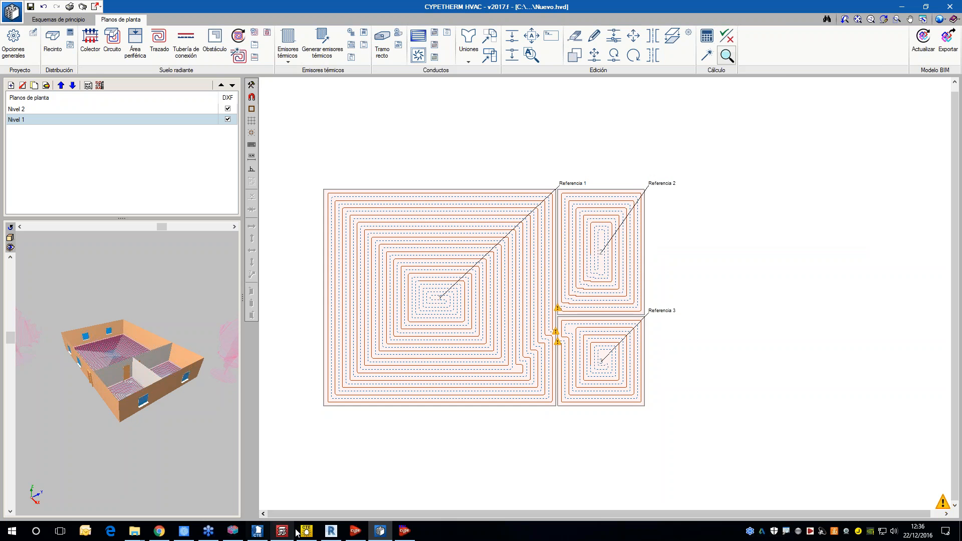
Switch to Revit, consult the Open BIM project status and import the DEMOS UNIFAMILIAR CYPETHERM HVAC IFC file
left_click(332, 532)
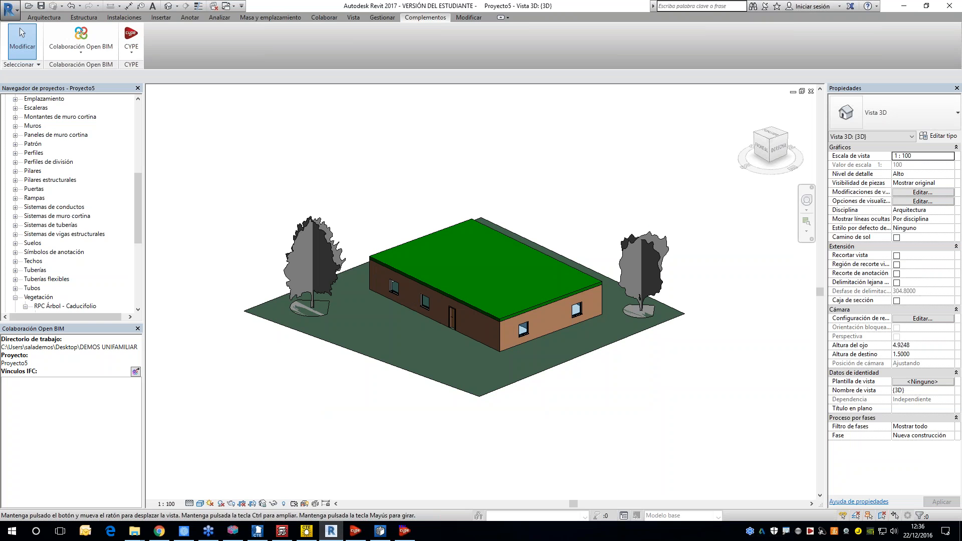
scroll(410, 306, "up", 2)
left_click(91, 53)
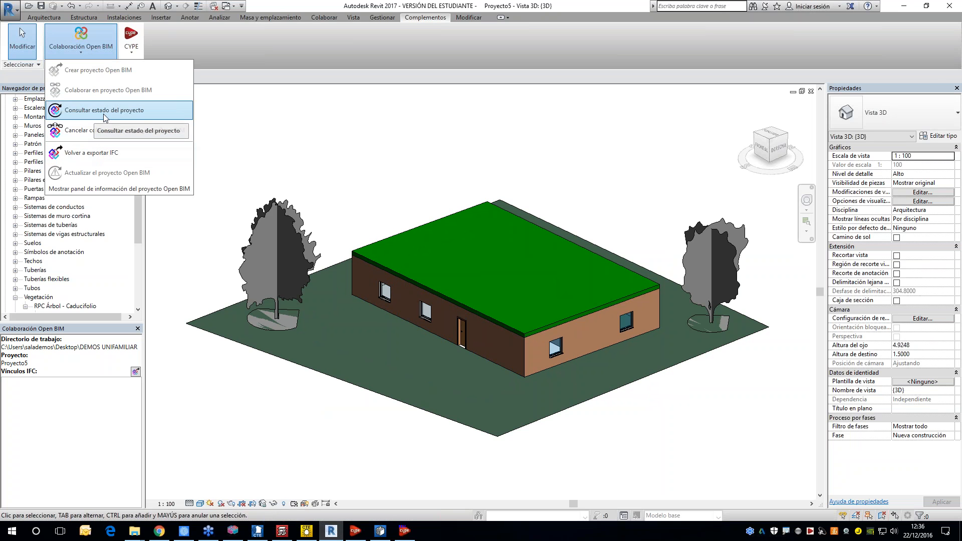
left_click(104, 111)
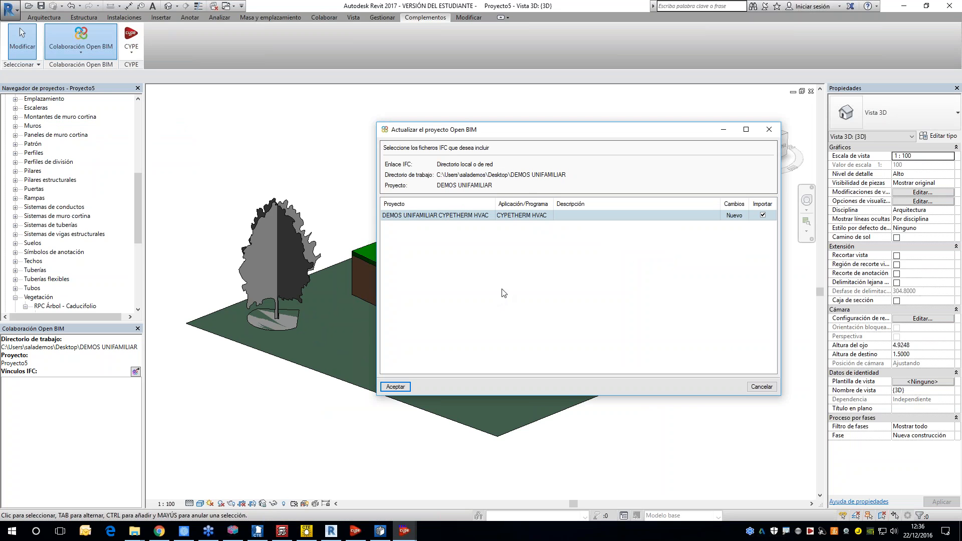
left_click(410, 389)
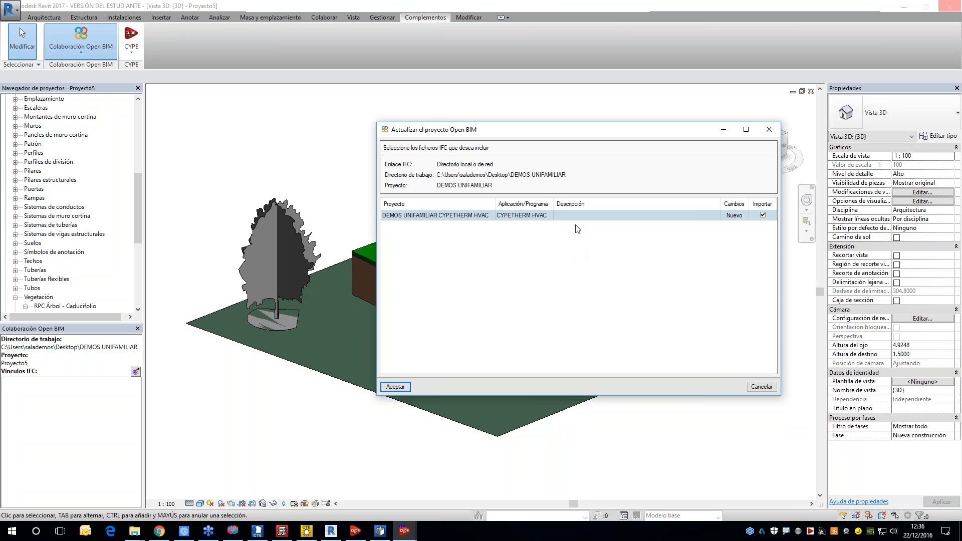
left_click(396, 387)
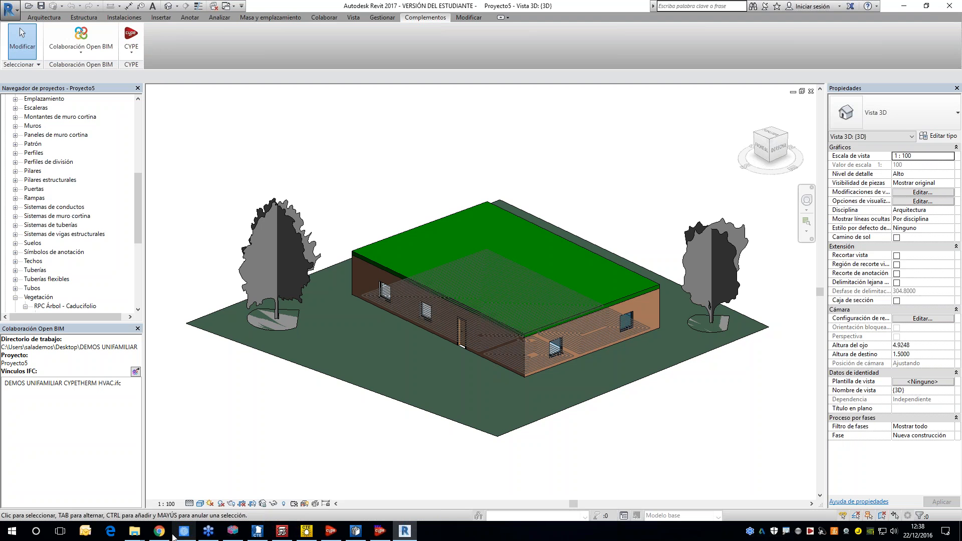
Switch to Chrome to show the Open BIM add-in page and the BIMserver.center and Conexión Revit CYPECAD CYPEFIRE CTE videos, and return to Revit
left_click(158, 532)
left_click(251, 9)
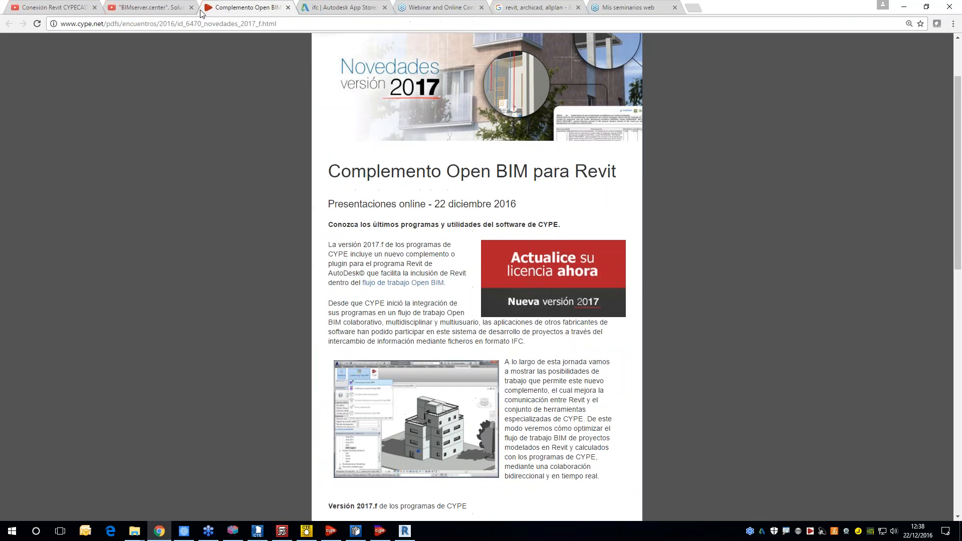
left_click(145, 8)
left_click(126, 24)
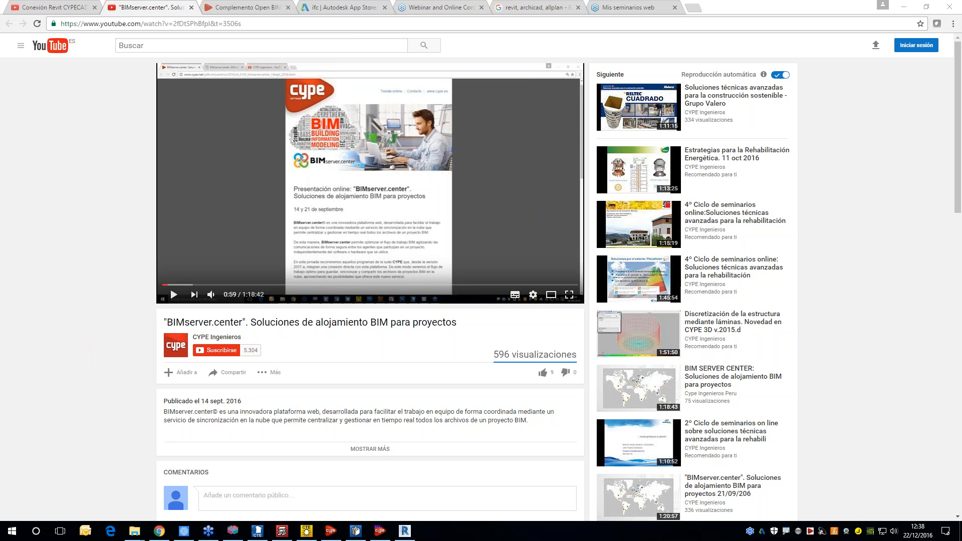
left_click(69, 7)
left_click(85, 23)
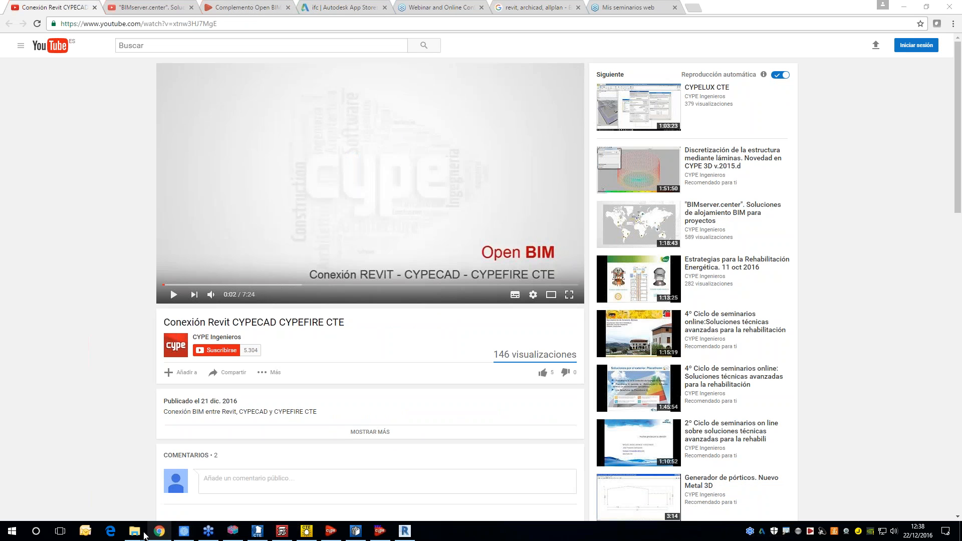
left_click(405, 532)
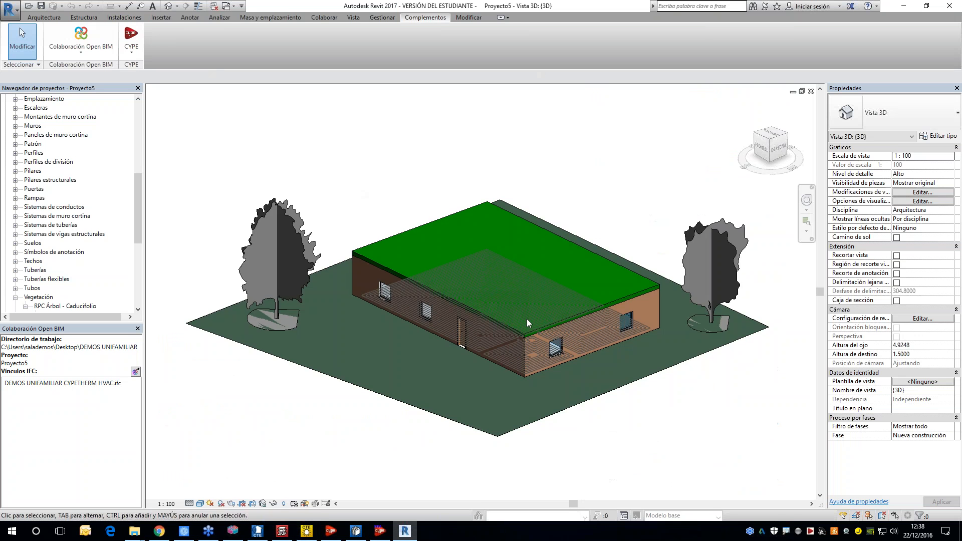
Override the roof's graphics by element in the 3D view, setting its surface transparency to roughly halfway
middle_click_drag(613, 322, 618, 221, "shift")
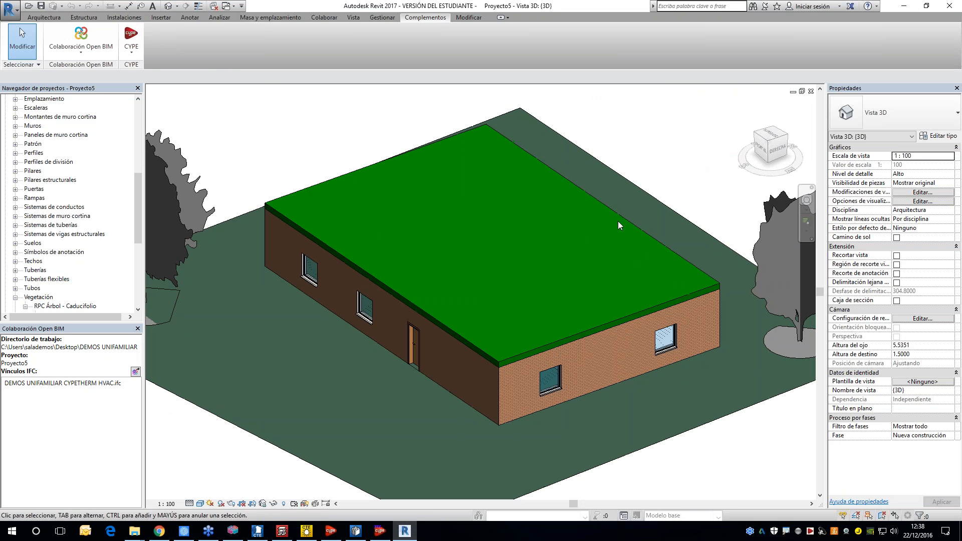
left_click(622, 220)
right_click(623, 220)
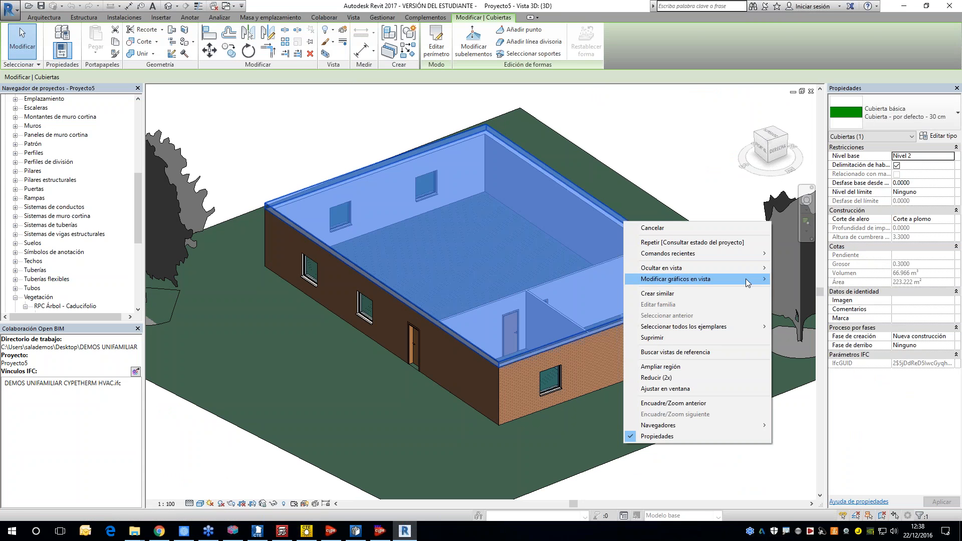
mouse_move(743, 280)
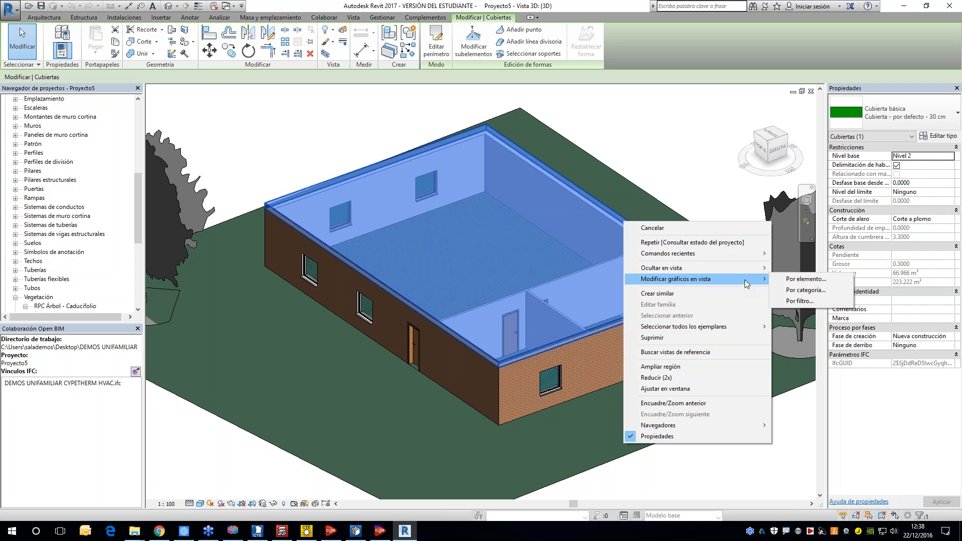
left_click(805, 279)
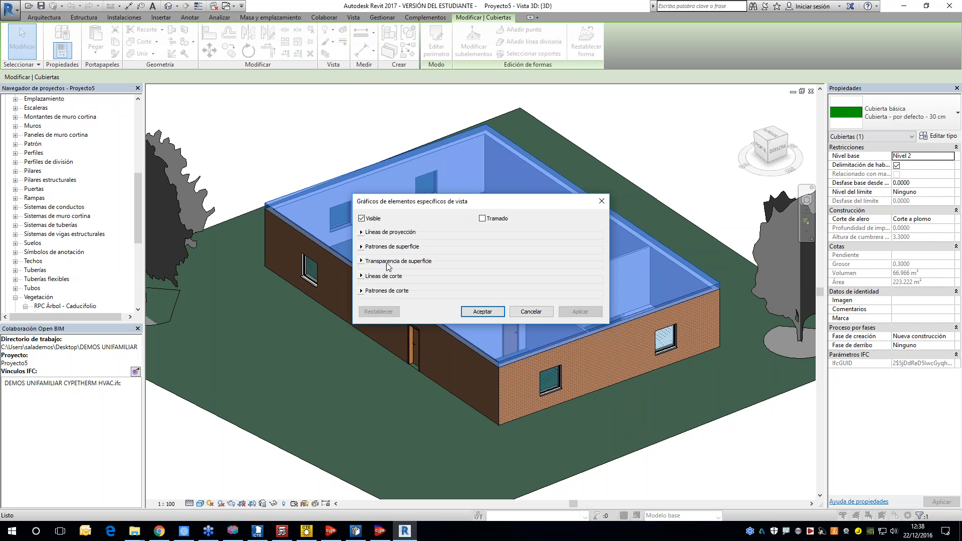
left_click(396, 262)
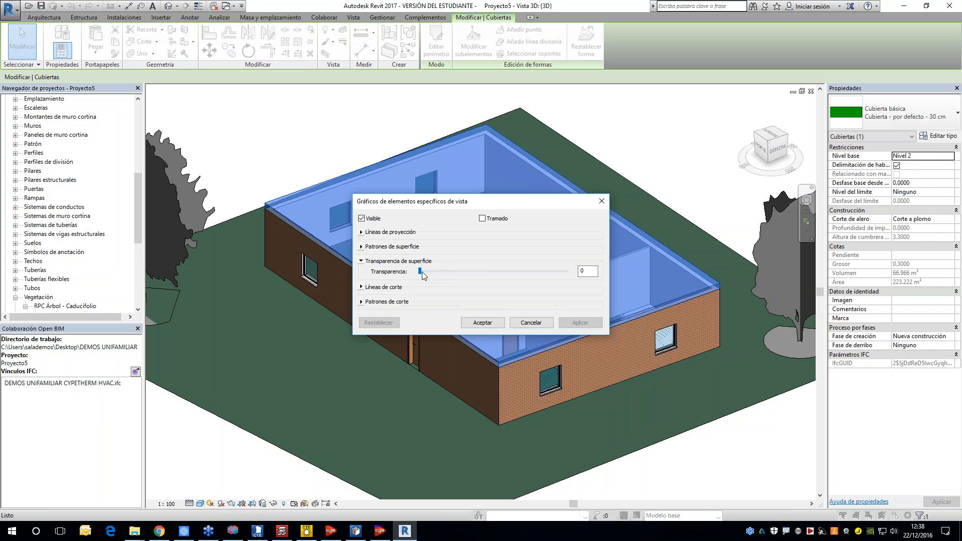
left_click_drag(422, 271, 495, 272)
left_click(483, 322)
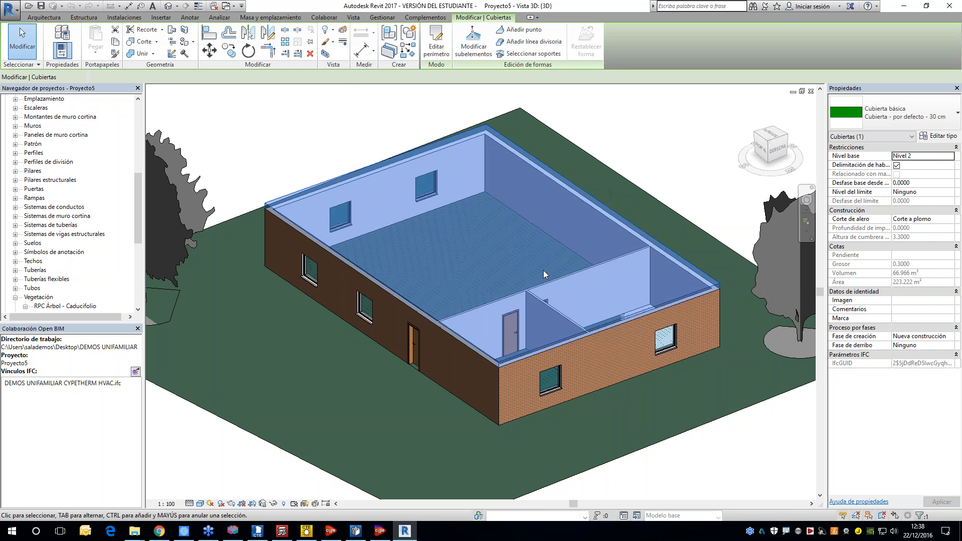
scroll(543, 270, "down", 2)
left_click(630, 165)
Hide the building's 30 cm floor slab element in the 3D view
middle_click_drag(626, 331, 591, 332, "shift")
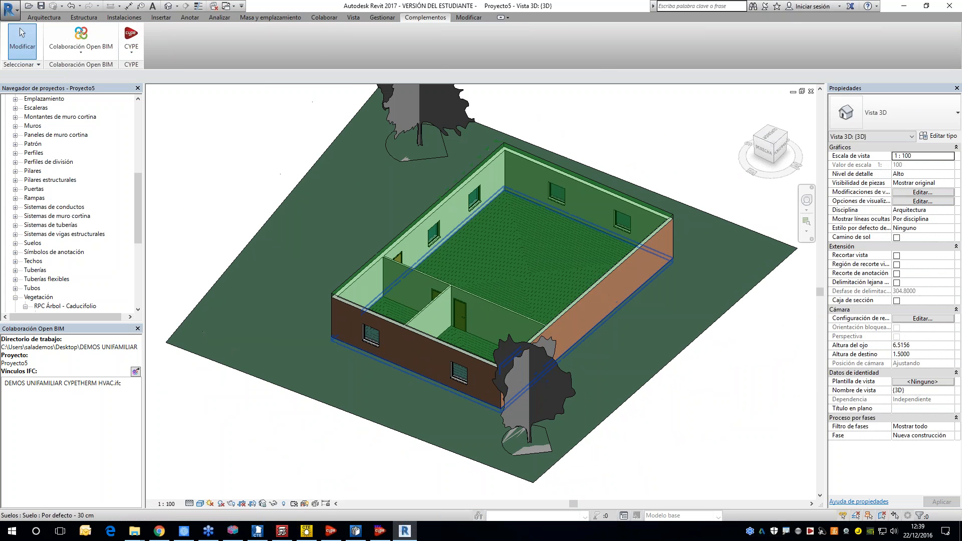
left_click(591, 332)
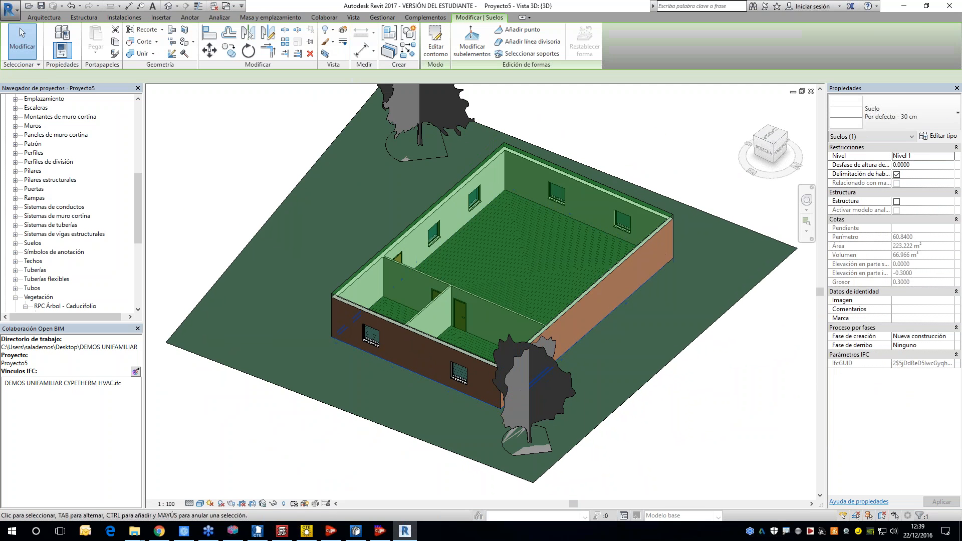
right_click(616, 313)
mouse_move(685, 135)
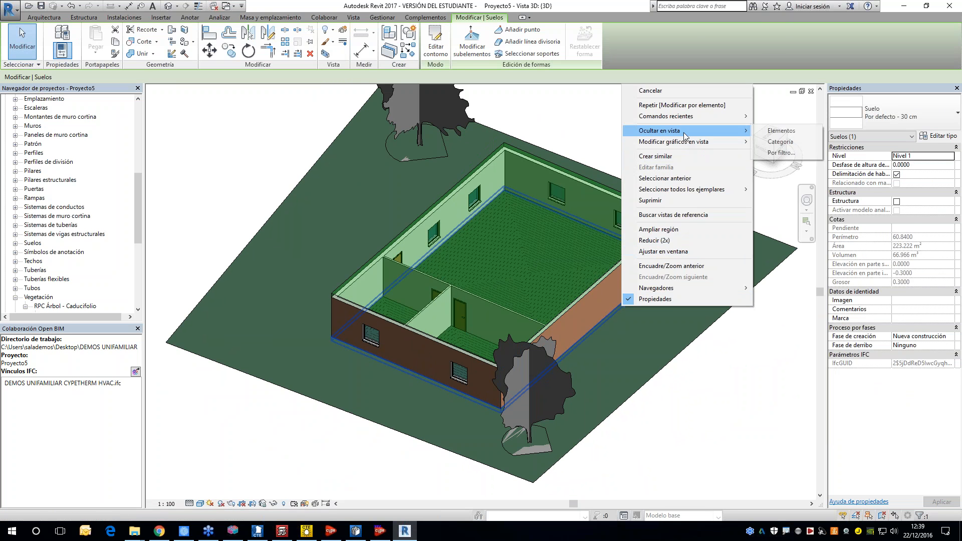
left_click(782, 130)
scroll(595, 242, "up", 2)
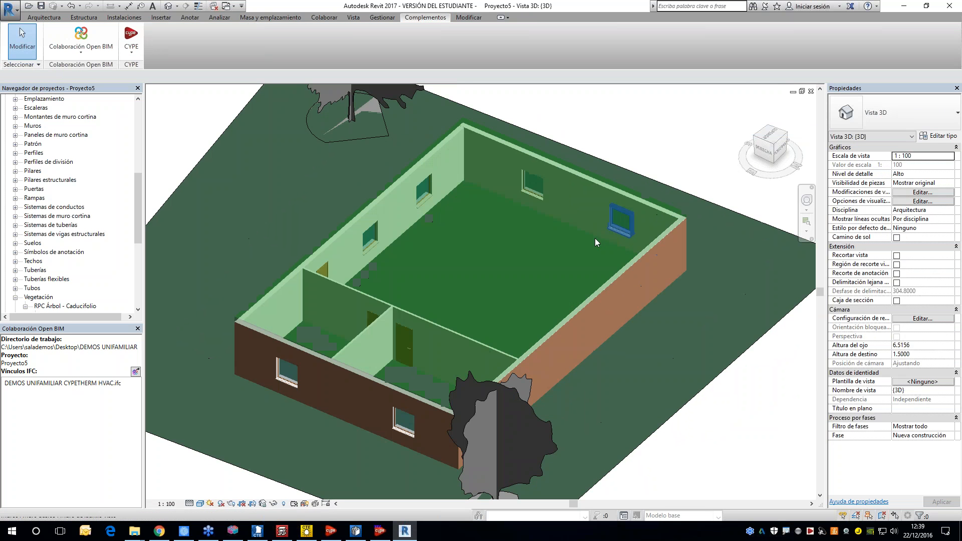
Hide the topography surface around the building in the 3D view
middle_click_drag(610, 320, 612, 302, "shift")
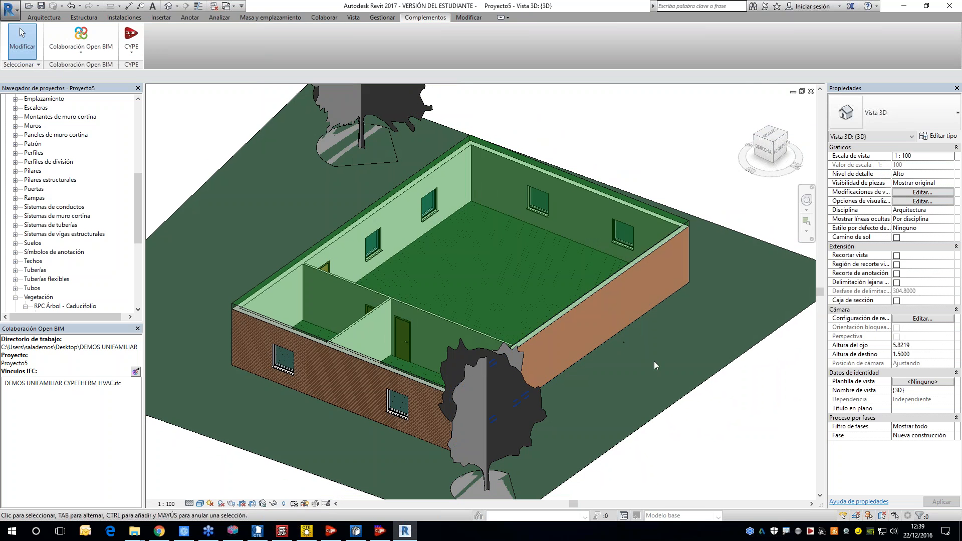
scroll(654, 362, "down", 2)
right_click(672, 393)
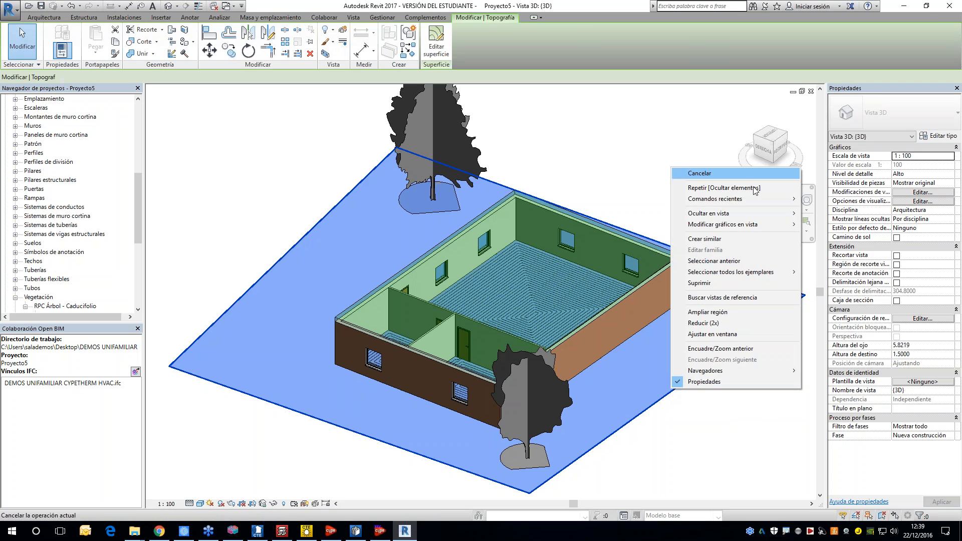
mouse_move(752, 214)
left_click(814, 219)
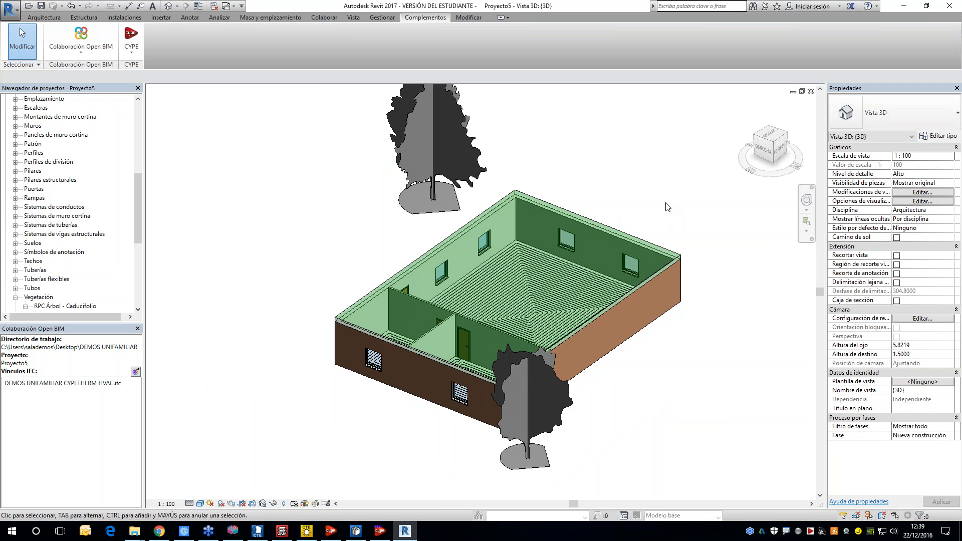
Temporarily isolate the linked model DEMOS UNIFAMILIAR CYPETHERM HVAC.ifc to inspect its radiant floor circuits, and undo the isolation
scroll(600, 289, "up", 2)
middle_click_drag(599, 321, 526, 304, "shift")
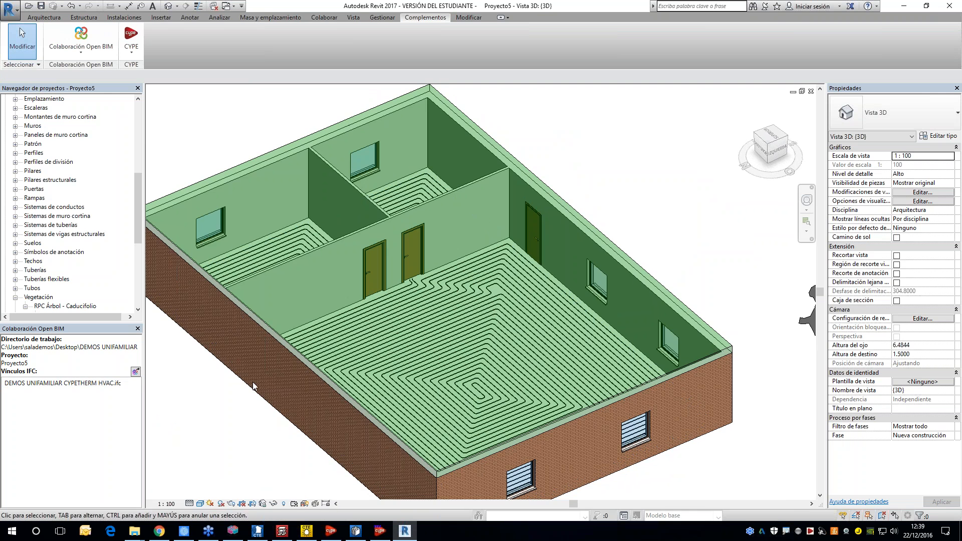
scroll(290, 396, "down", 2)
middle_click_drag(291, 396, 403, 376)
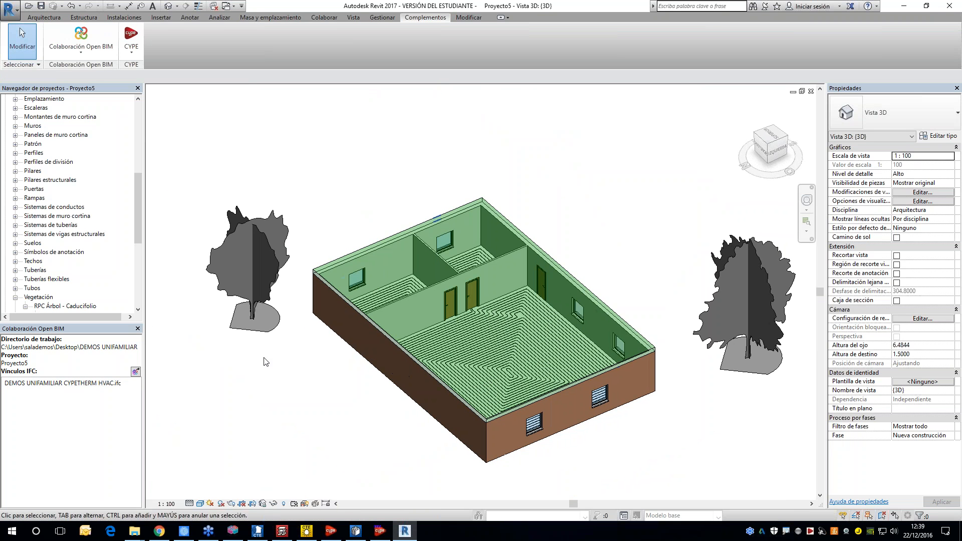
left_click(103, 384)
left_click(106, 383)
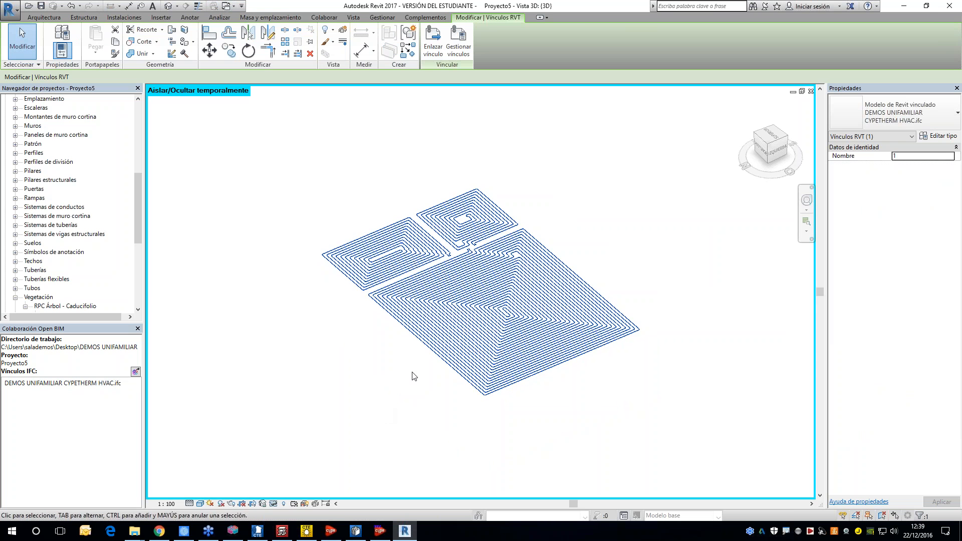
middle_click_drag(414, 376, 431, 311, "shift")
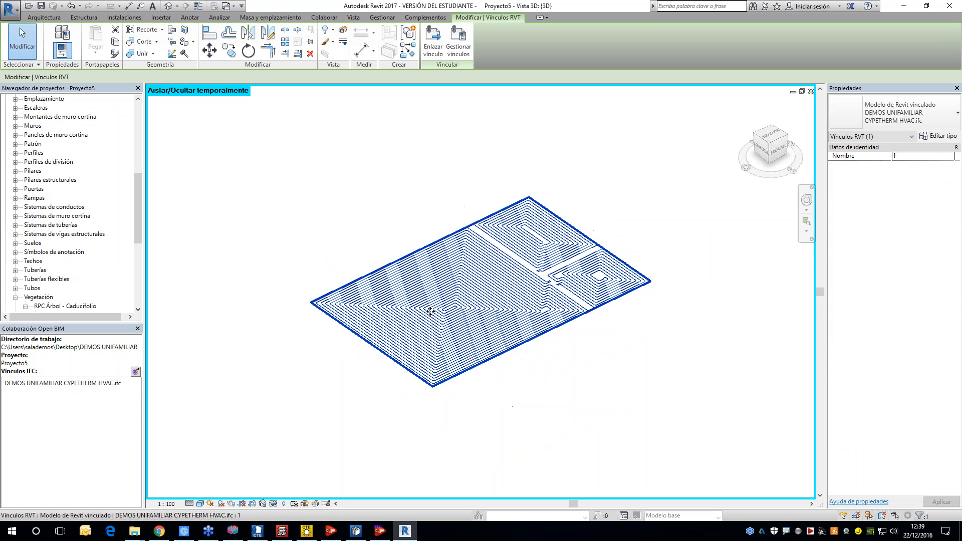
key("ctrl+z")
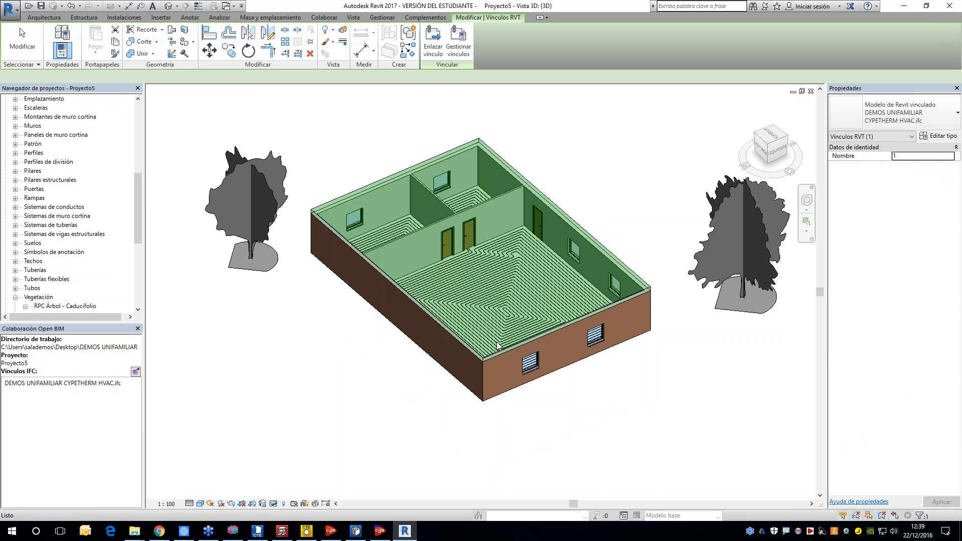
Examine the radiant floor circuits inside the building's rooms in the 3D view from different angles and distances
scroll(494, 320, "up", 1)
middle_click_drag(496, 320, 575, 343, "shift")
scroll(576, 320, "down", 1)
scroll(575, 343, "down", 1)
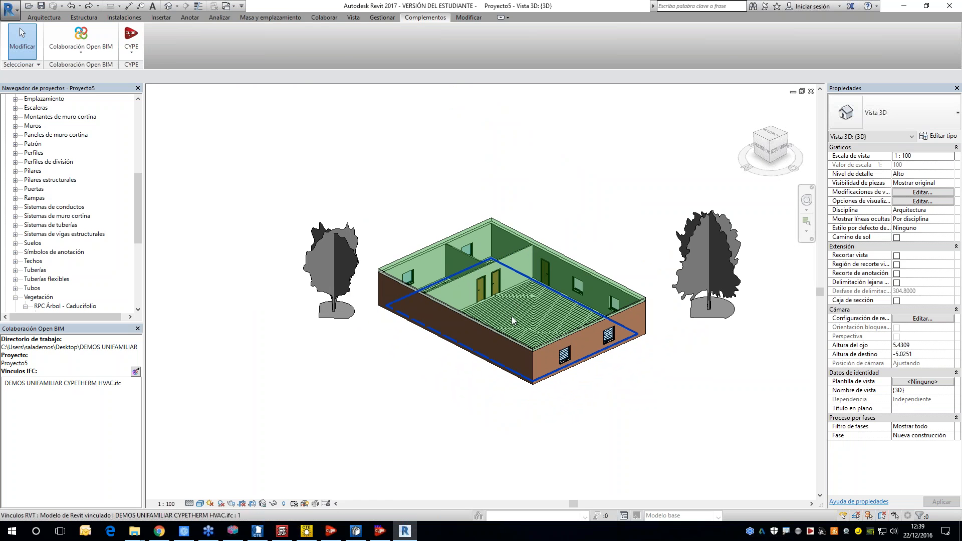
scroll(589, 297, "up", 2)
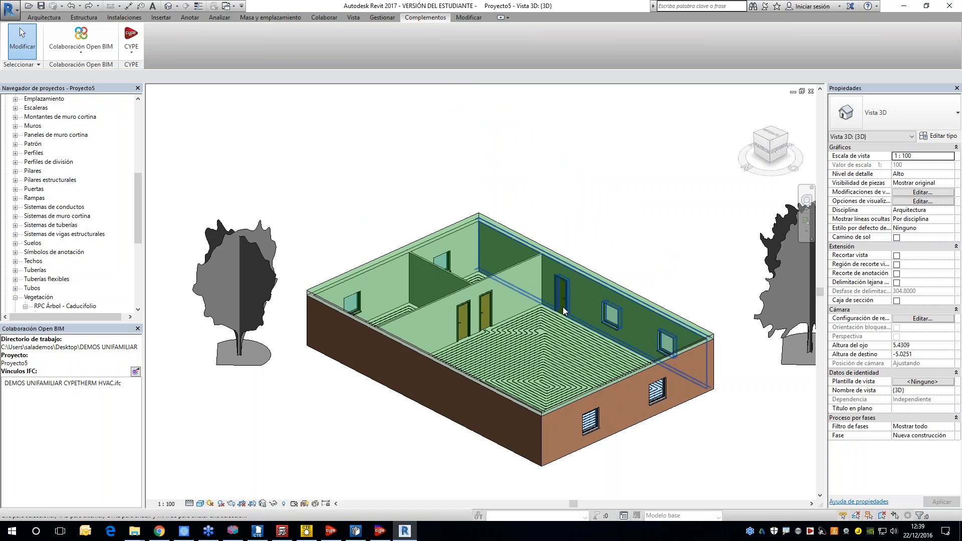
scroll(500, 296, "up", 1)
scroll(494, 291, "down", 2)
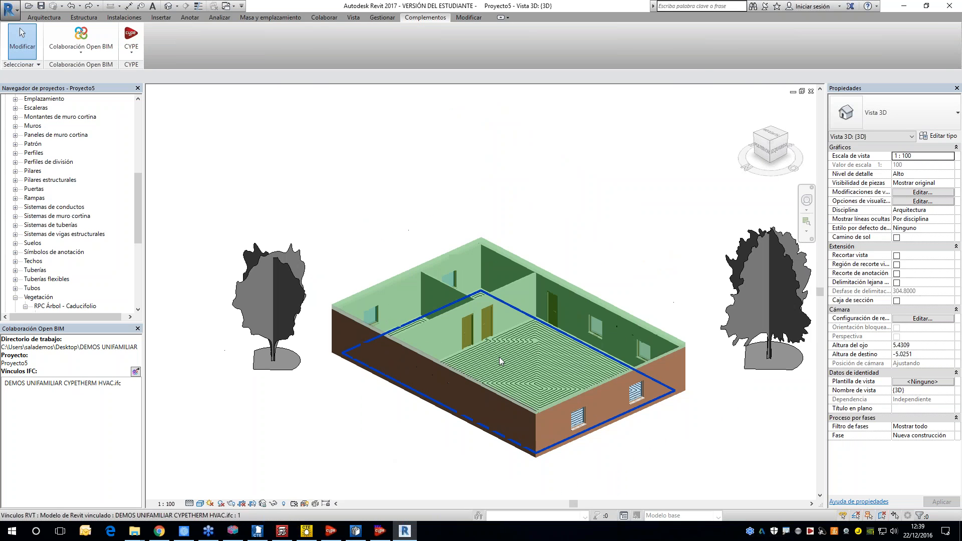
Switch to CYPETHERM HVAC and examine the radiant floor circuits of the house in its 3D model
left_click(359, 536)
mouse_move(326, 304)
middle_click_drag(326, 301, 409, 299)
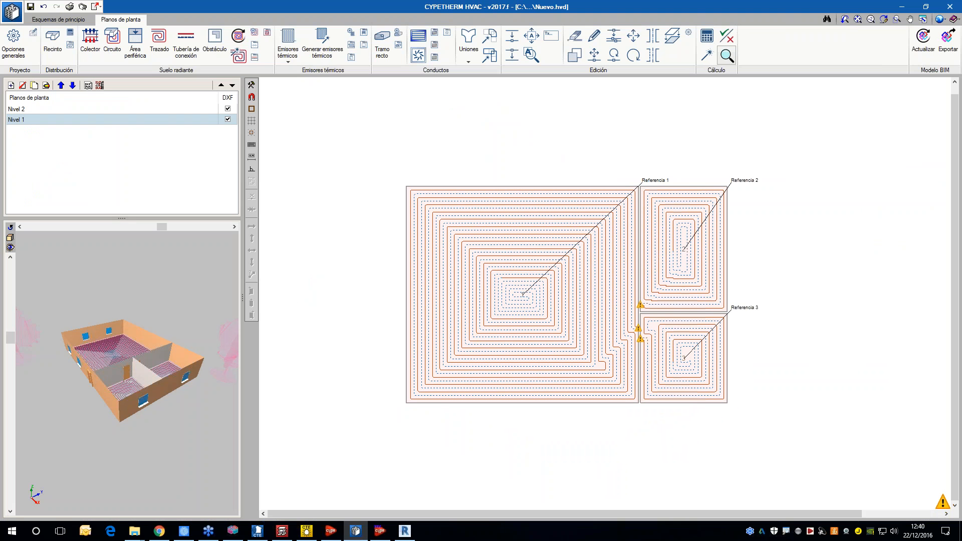
scroll(187, 363, "up", 2)
left_click_drag(193, 371, 145, 376)
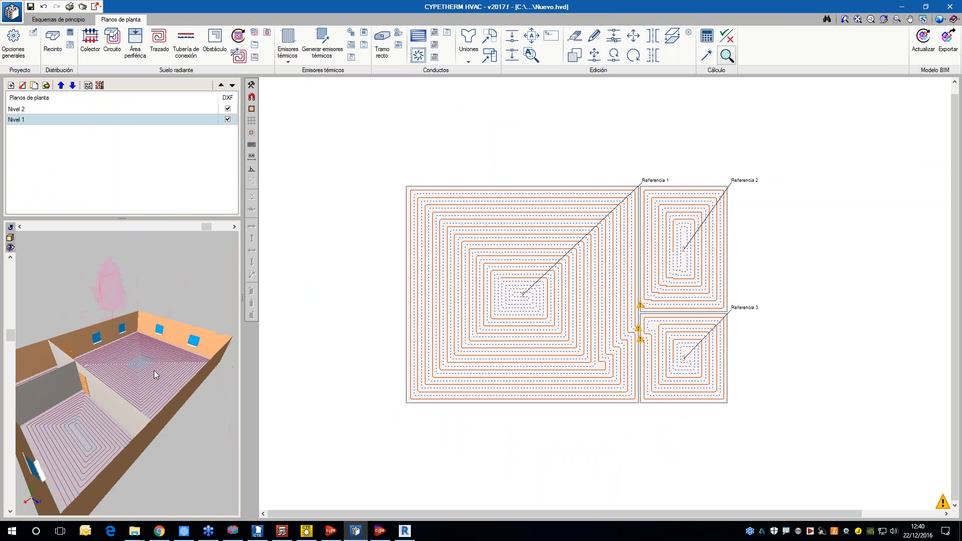
scroll(151, 377, "down", 3)
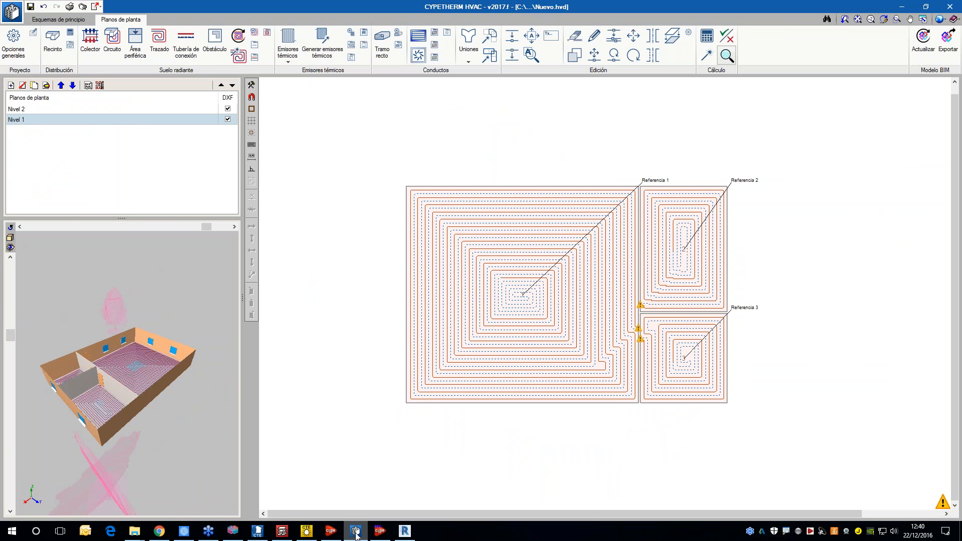
Return to Revit and review the building with its linked radiant floor in the 3D view
left_click(405, 531)
middle_click_drag(556, 406, 561, 409, "shift")
scroll(561, 408, "down", 1)
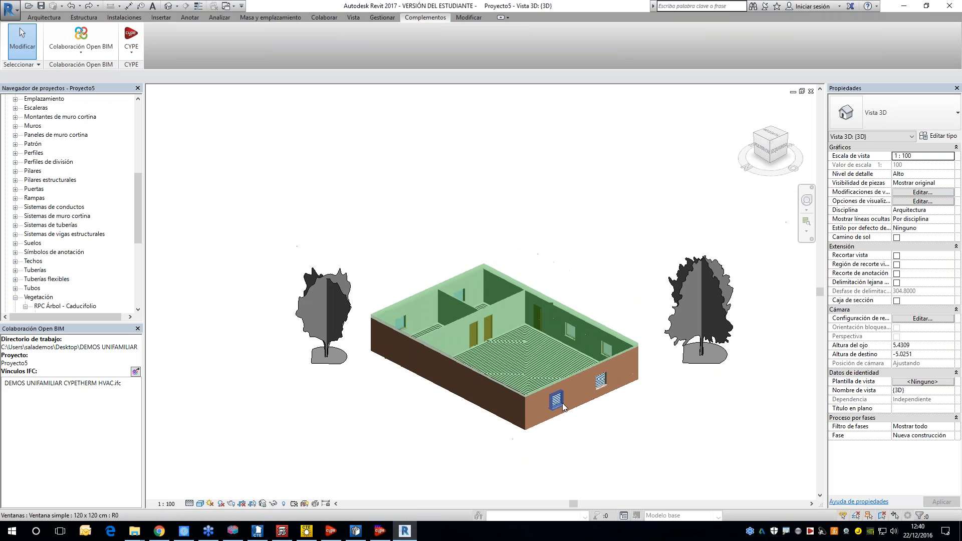
left_click(809, 533)
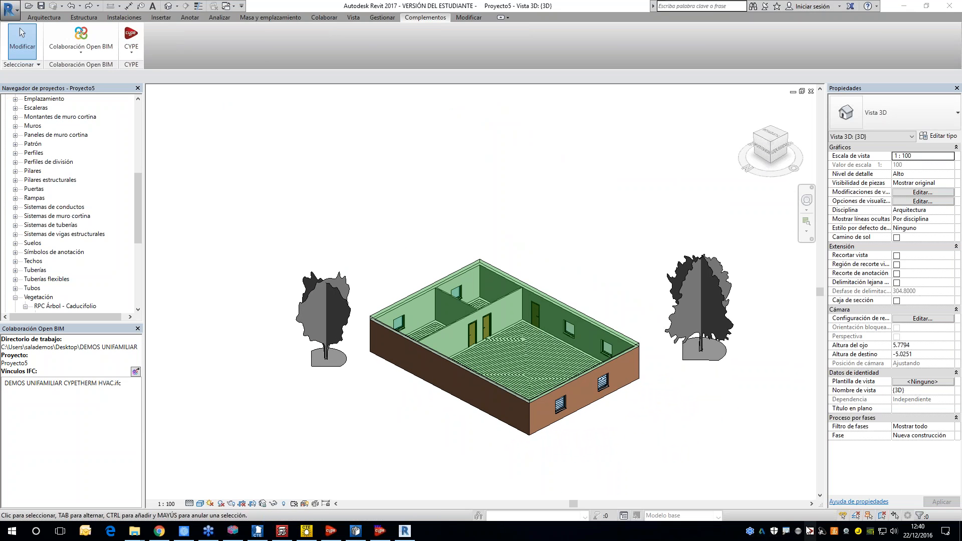
Switch to CYPELUX CTE and create a new project file named Nuevo without saving the current project
left_click(308, 532)
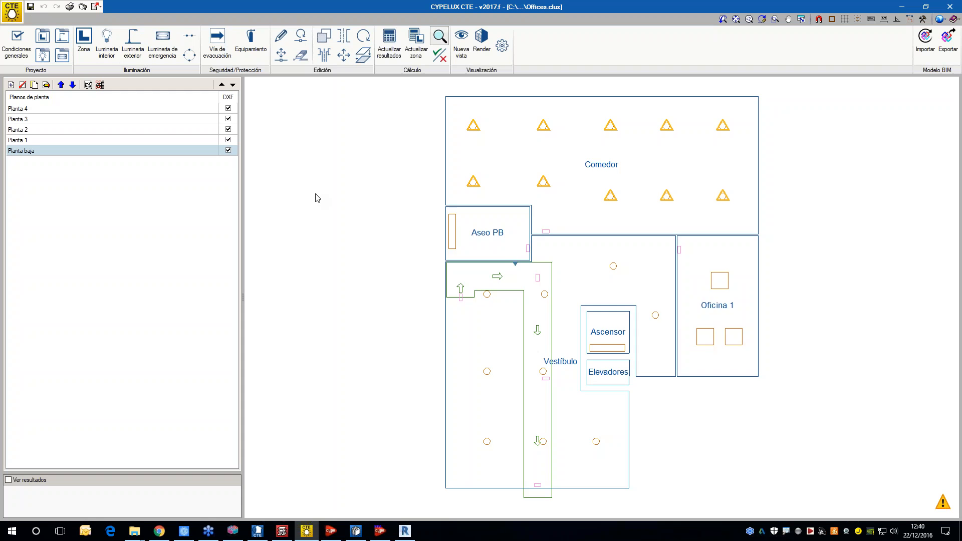
left_click(12, 13)
left_click(68, 41)
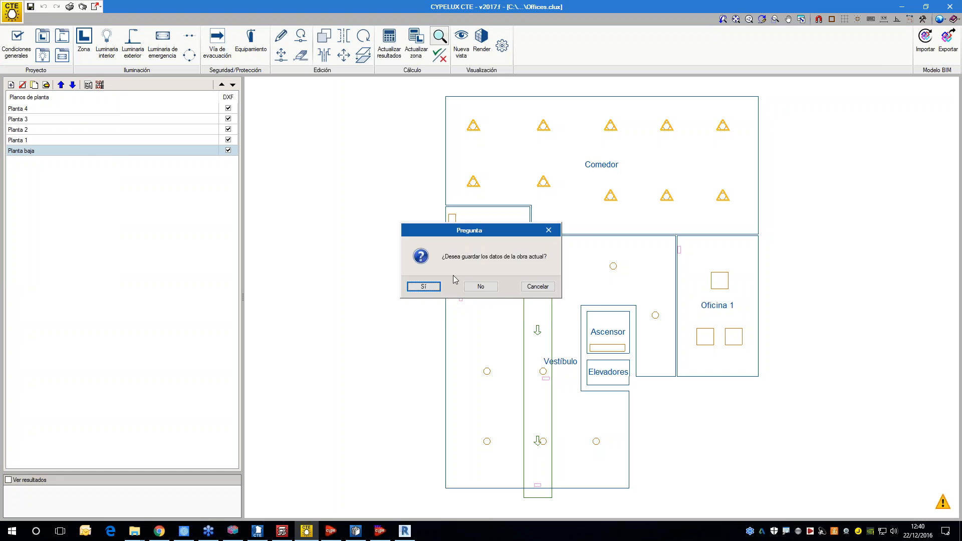
left_click(479, 287)
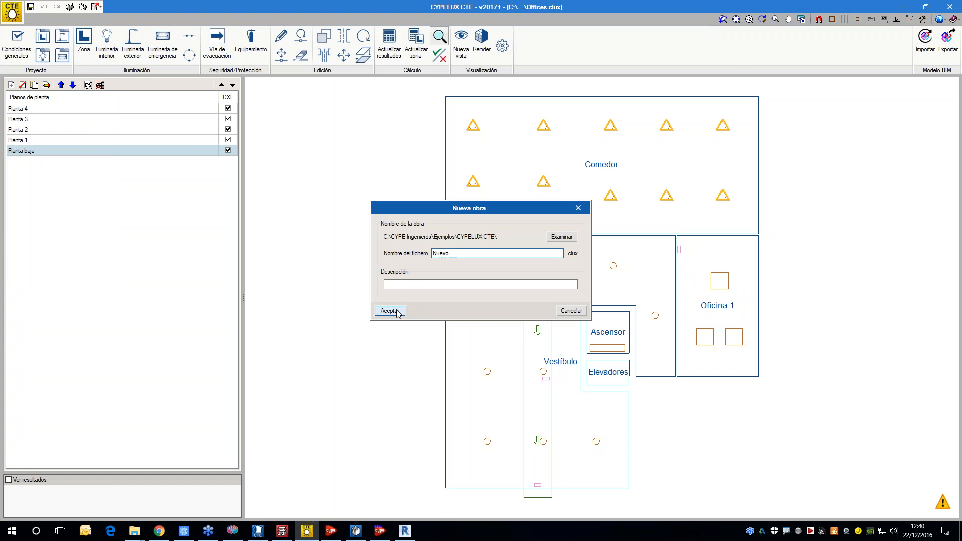
left_click(394, 311)
Load the BIM model from the local Desktop directory DEMOS UNIFAMILIAR into the import wizard and inspect its 3D preview
left_click(401, 294)
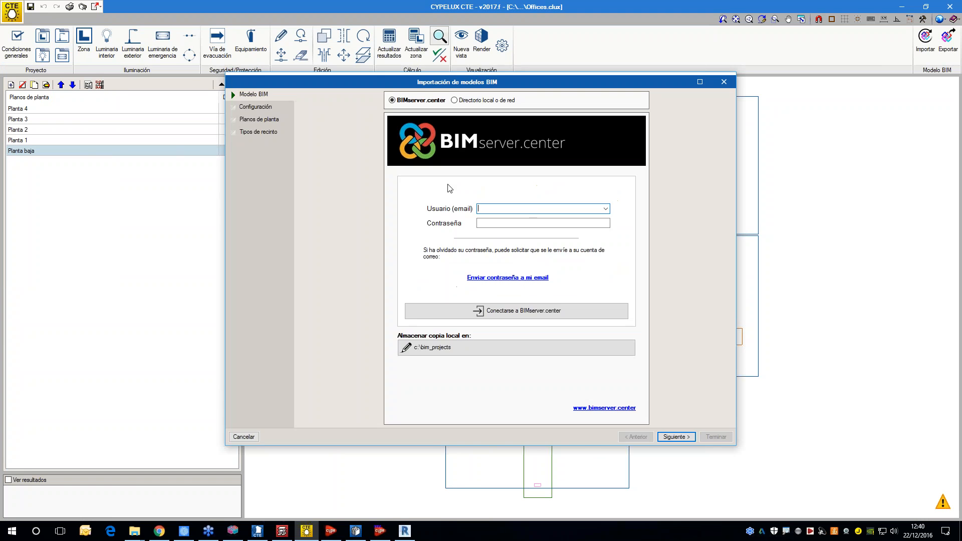
left_click(476, 100)
left_click(639, 134)
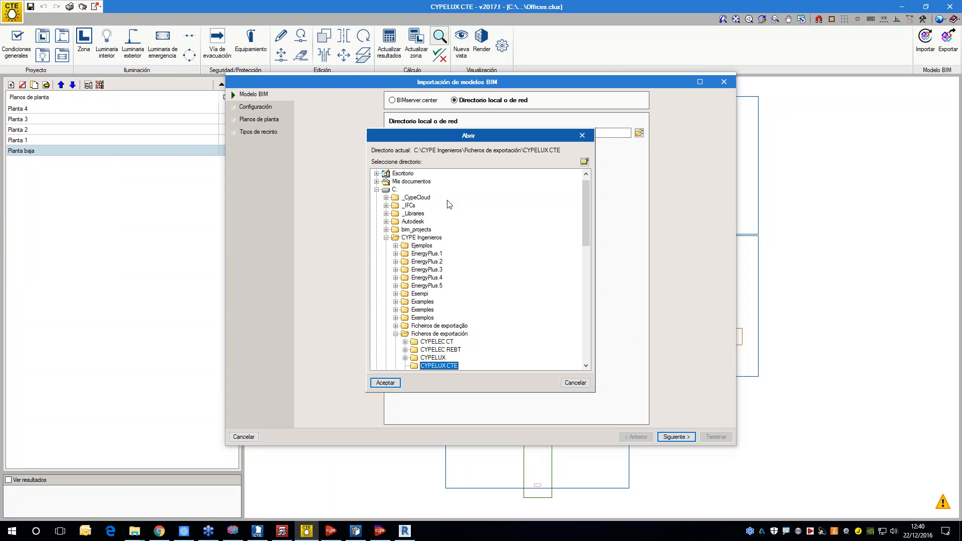
left_click(403, 182)
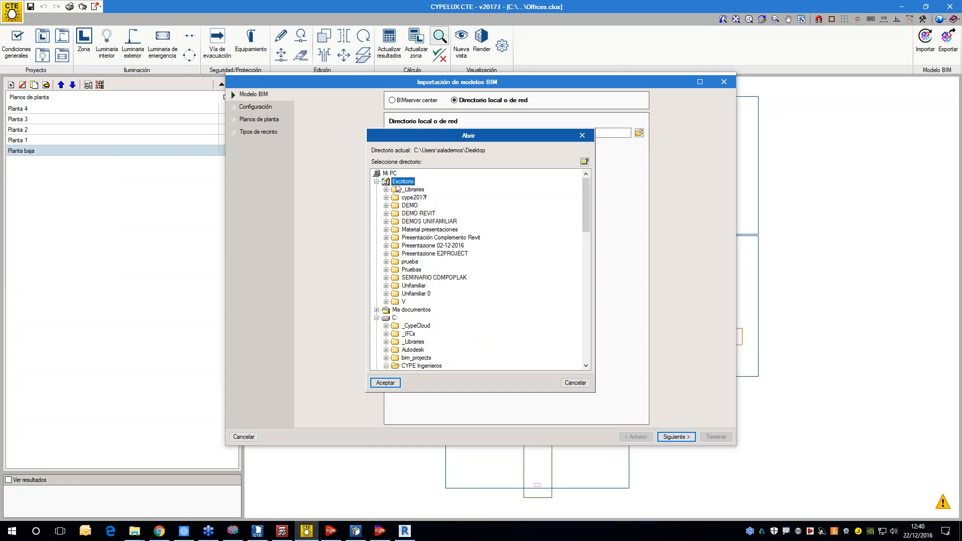
left_click(422, 222)
left_click(385, 383)
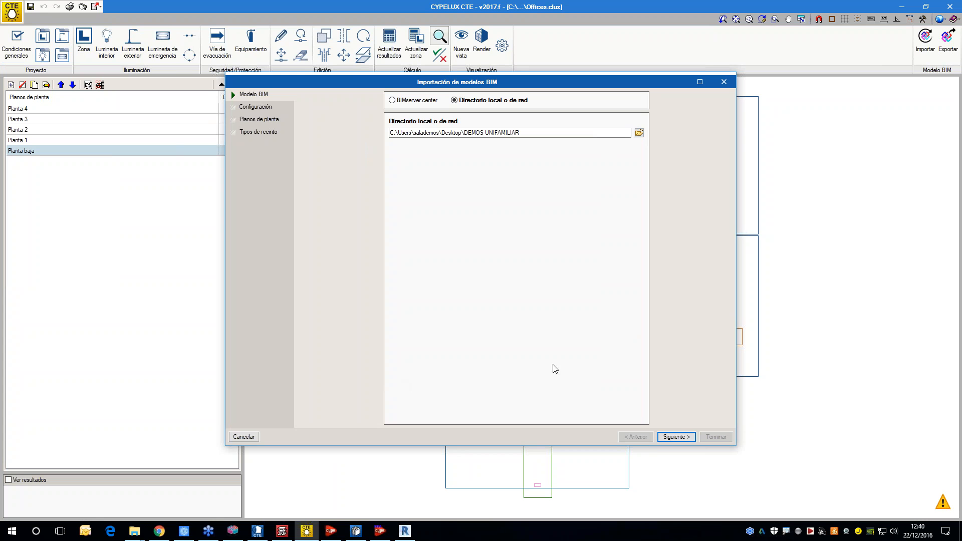
left_click(663, 437)
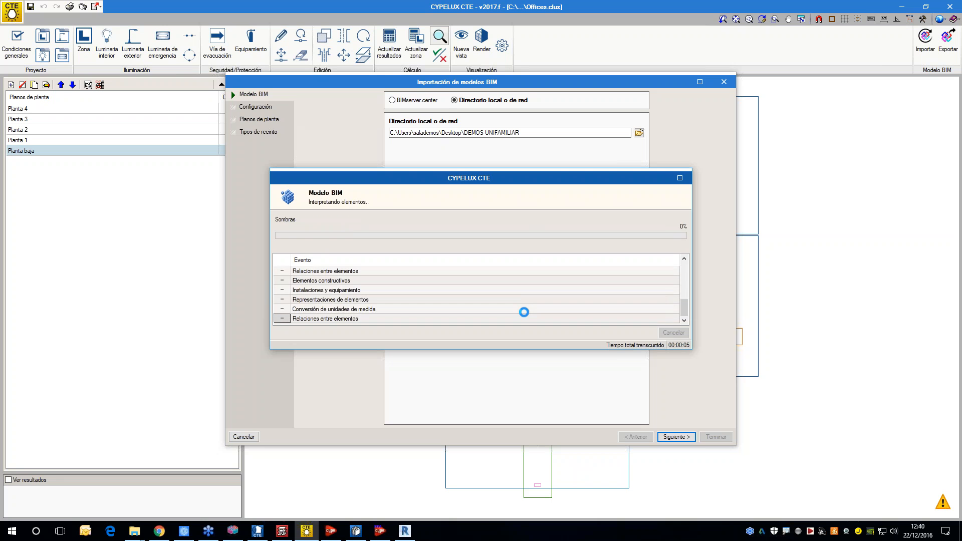
left_click_drag(625, 355, 545, 329)
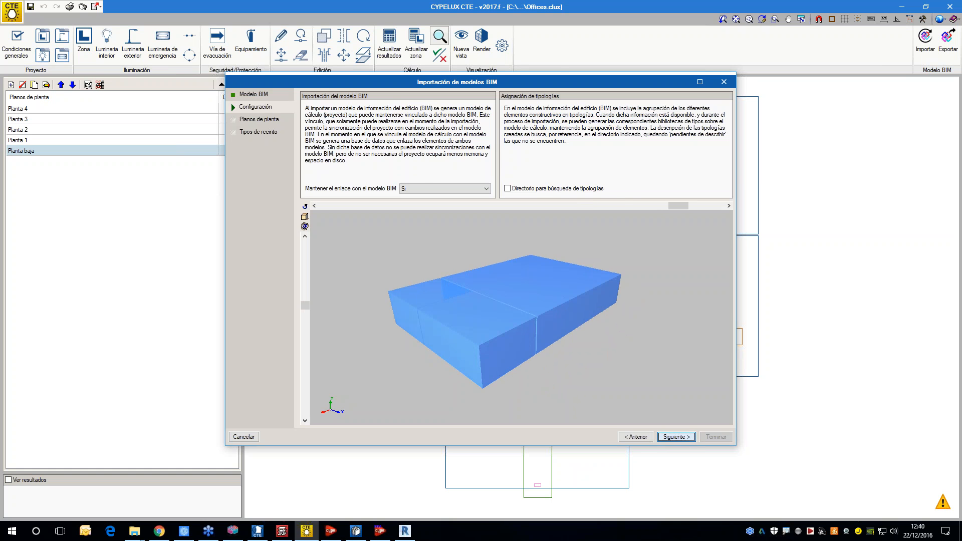
Finish the BIM import with the model link kept and the Habitación room type included, and display the Nivel 1 plan
key("Return")
left_click(677, 437)
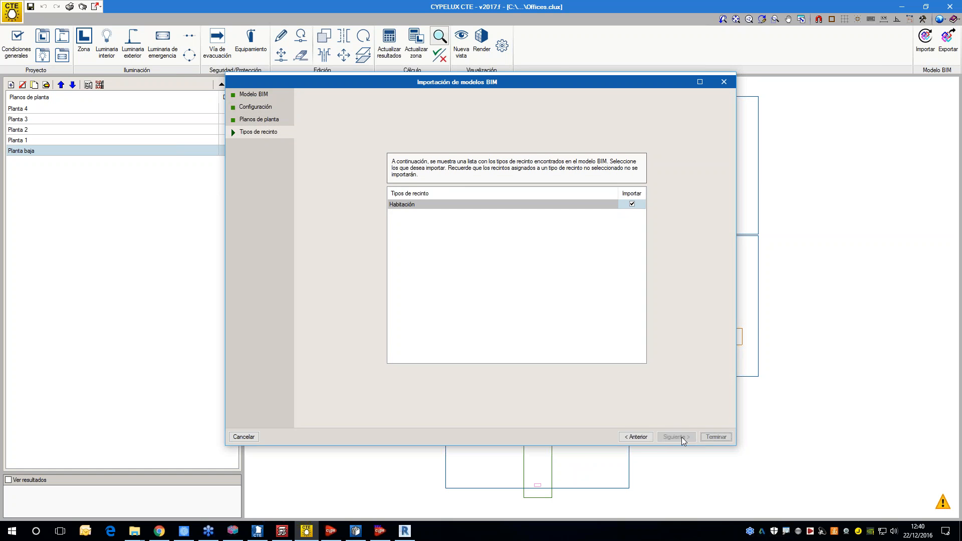
left_click(716, 437)
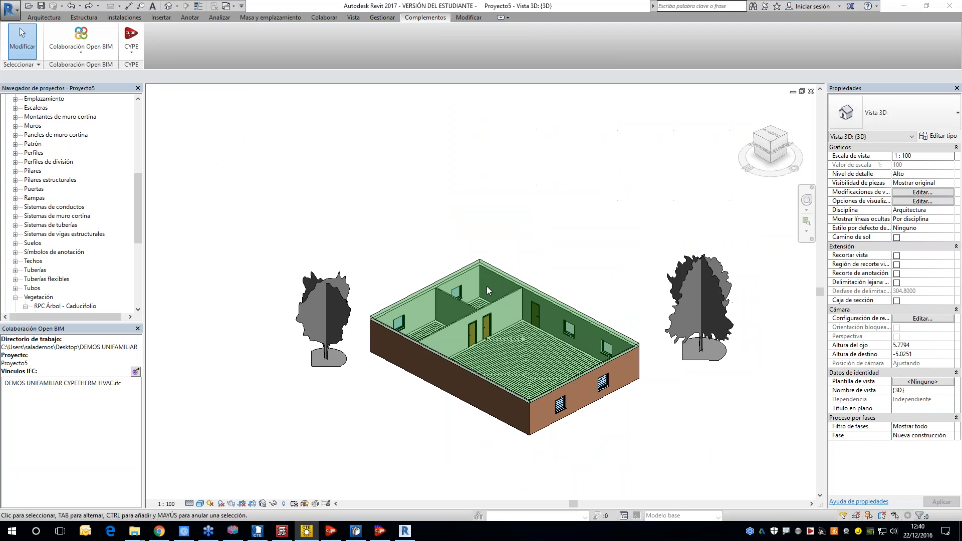
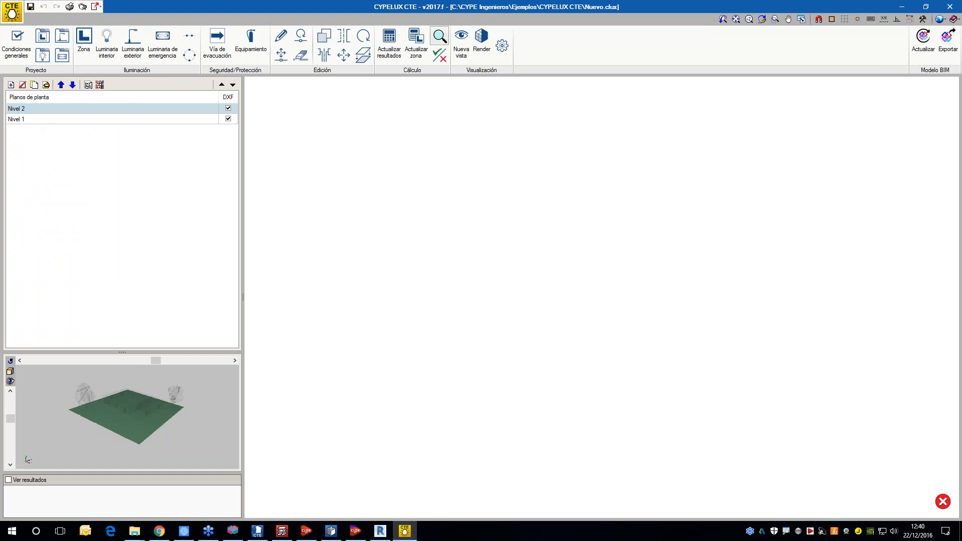
left_click(30, 120)
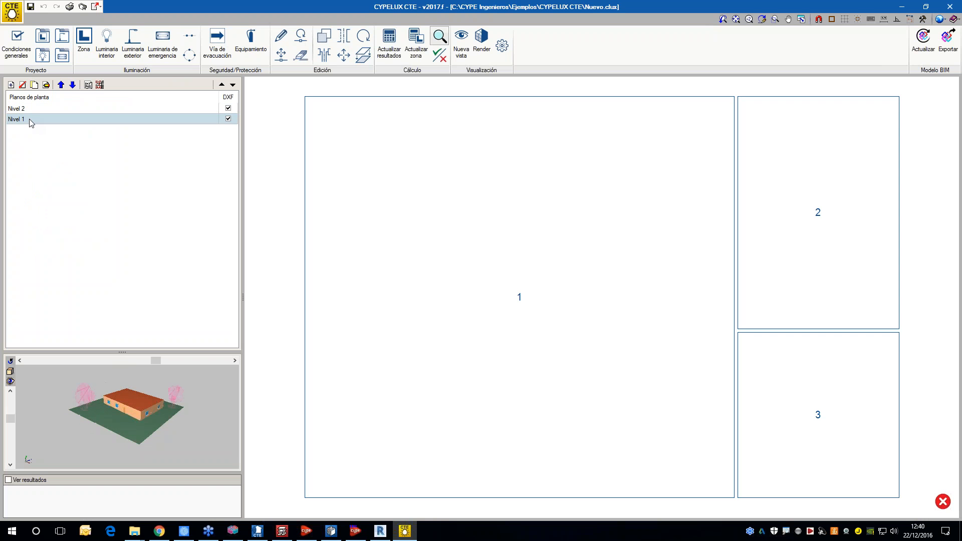
Enlarge the 3D preview and hide the Cubiertas layer of the architectural elements, keeping Muros visible
left_click_drag(125, 352, 125, 256)
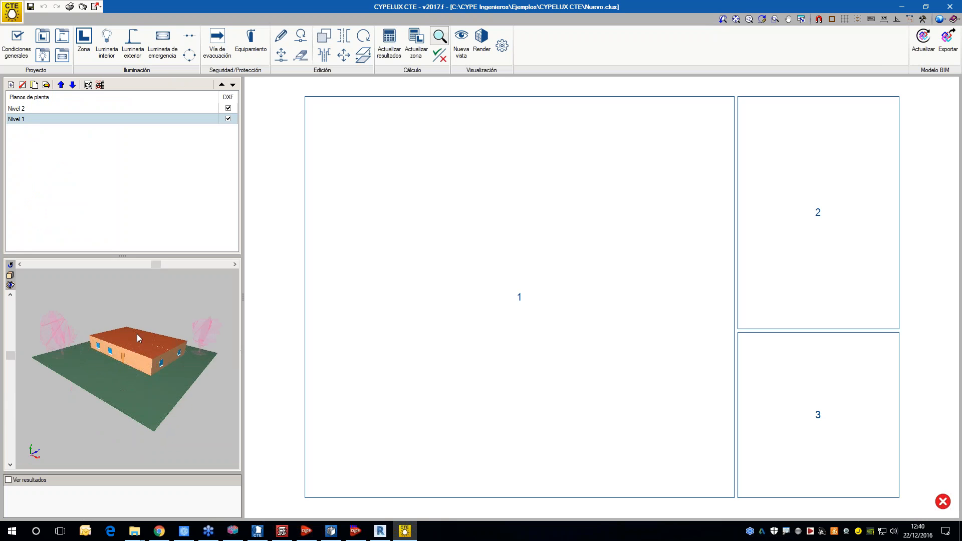
left_click(10, 284)
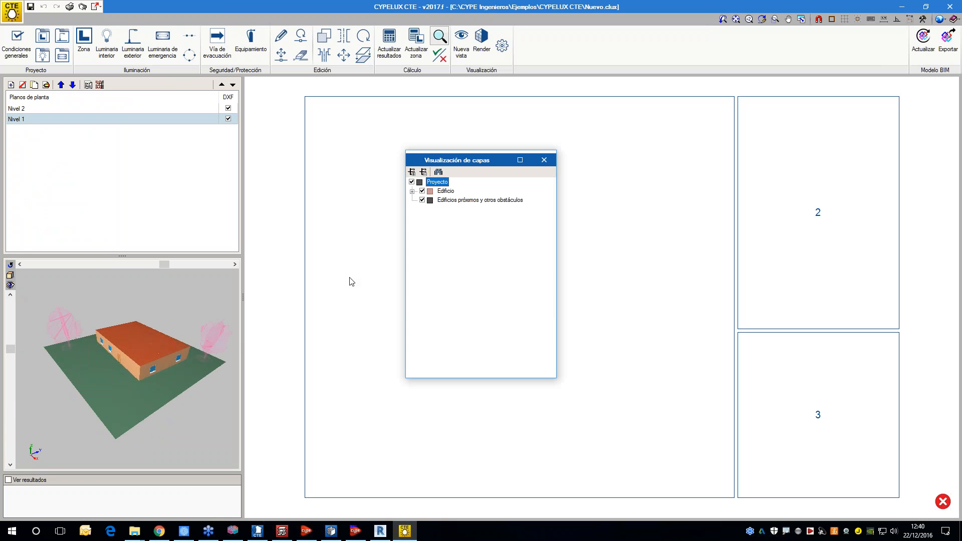
left_click(412, 191)
left_click(432, 200)
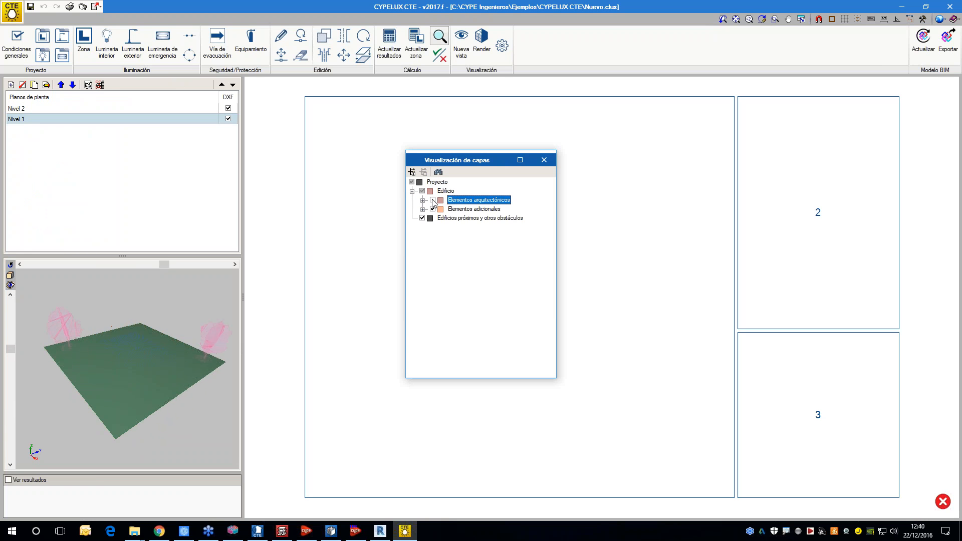
left_click(432, 201)
left_click(424, 201)
left_click(445, 209)
left_click(443, 209)
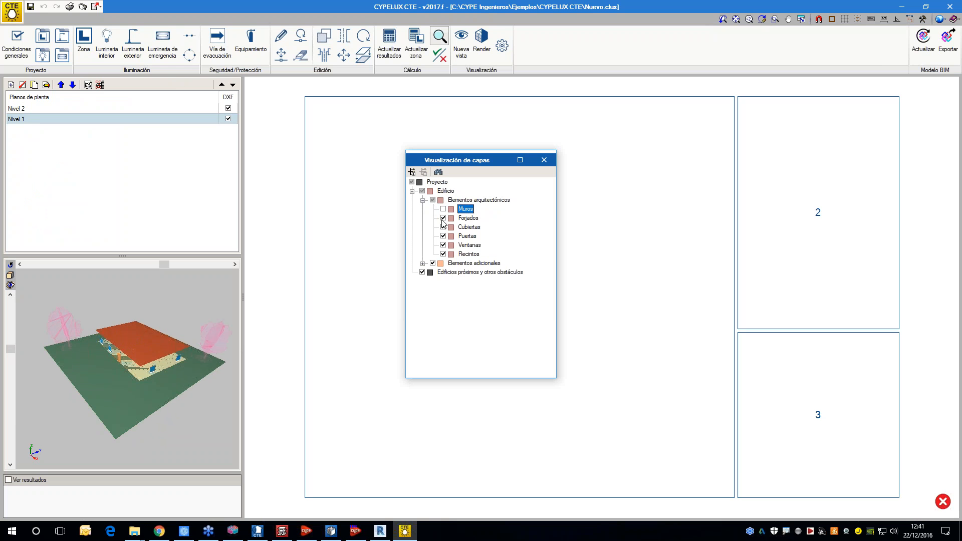
left_click(443, 209)
left_click(443, 227)
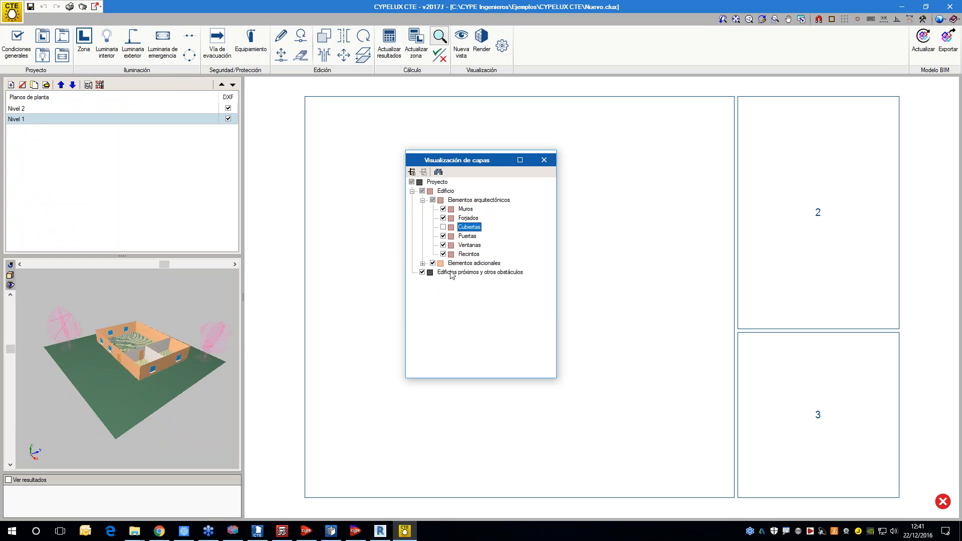
Reset all architectural element layers to visible, and finish the layer settings with only Cubiertas hidden
left_click(423, 264)
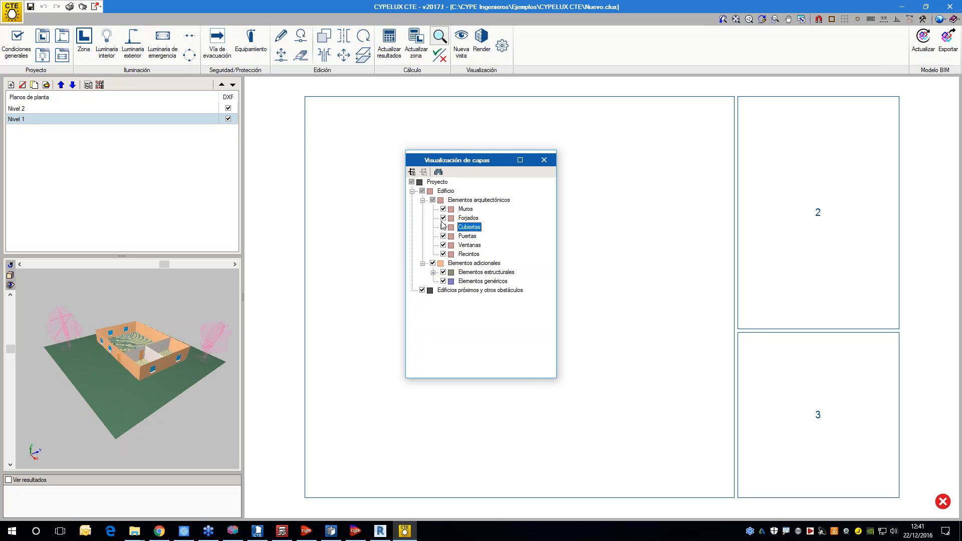
left_click(433, 201)
left_click(433, 201)
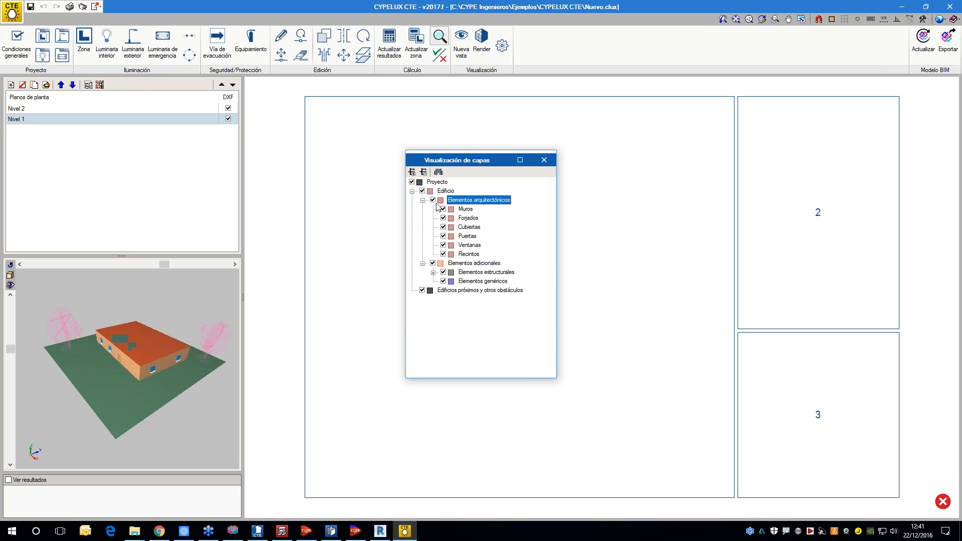
left_click(443, 209)
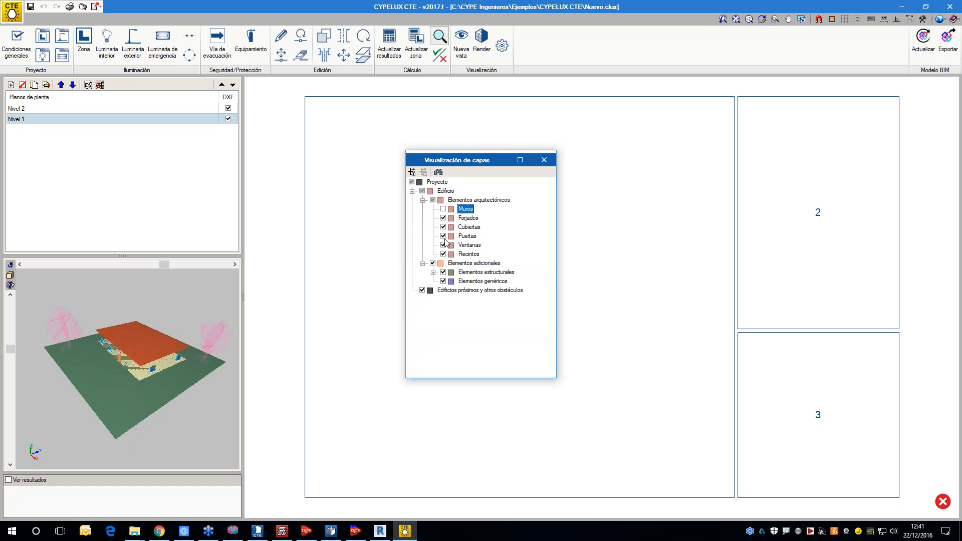
left_click(443, 218)
left_click(443, 218)
left_click(444, 228)
left_click(443, 209)
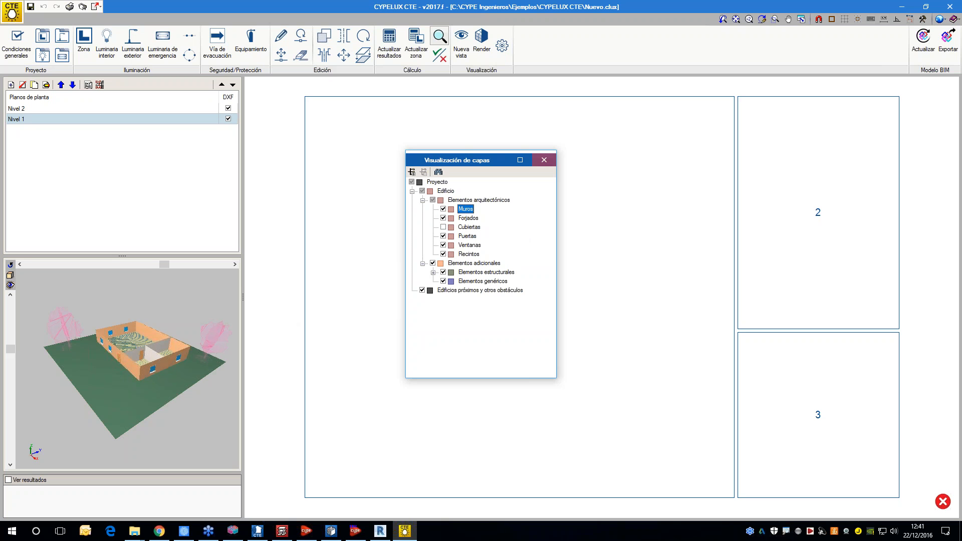
left_click(544, 161)
Examine the roofless house from several angles in an enlarged 3D preview, along with its rooms in the Nivel 1 plan
scroll(169, 371, "up", 6)
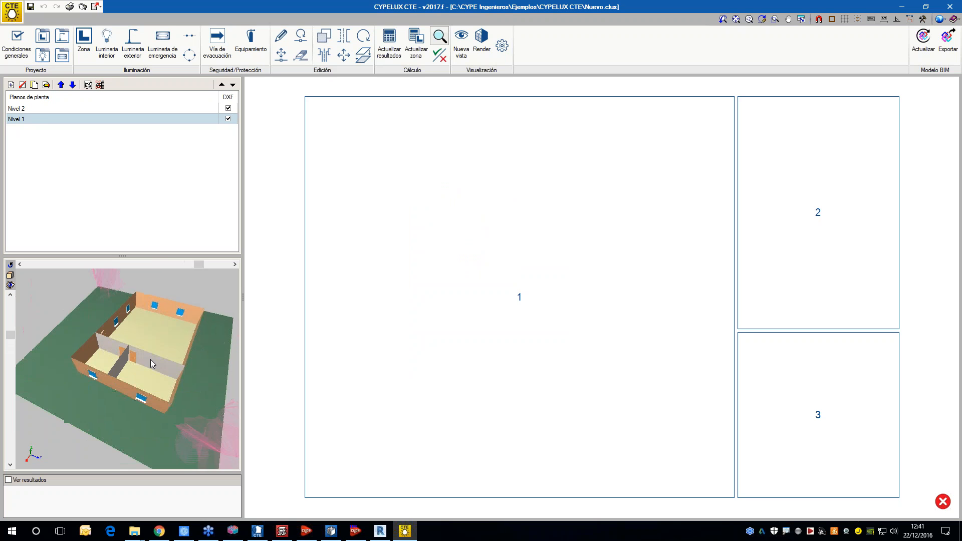
left_click_drag(161, 368, 237, 355)
scroll(158, 363, "down", 4)
scroll(145, 362, "up", 3)
scroll(158, 367, "down", 3)
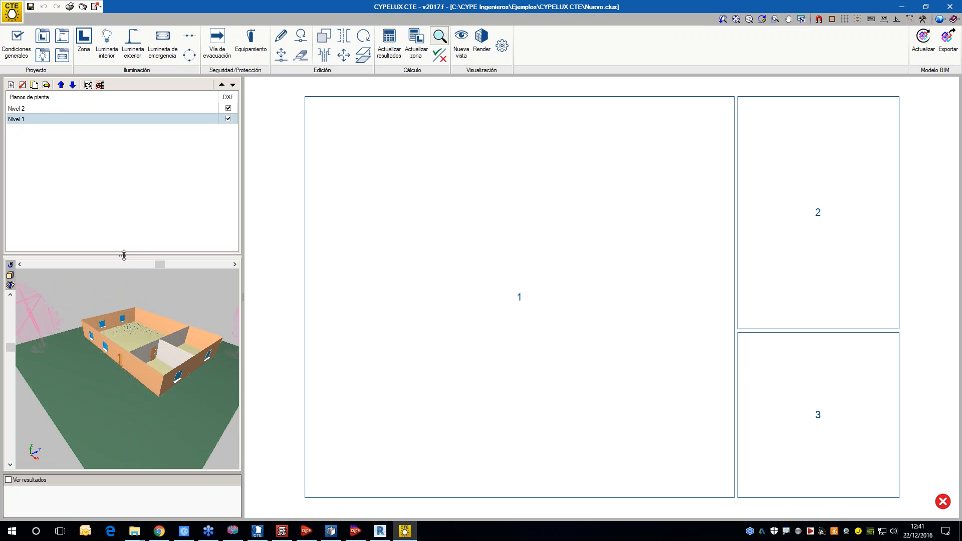
left_click_drag(129, 256, 128, 230)
scroll(442, 295, "down", 1)
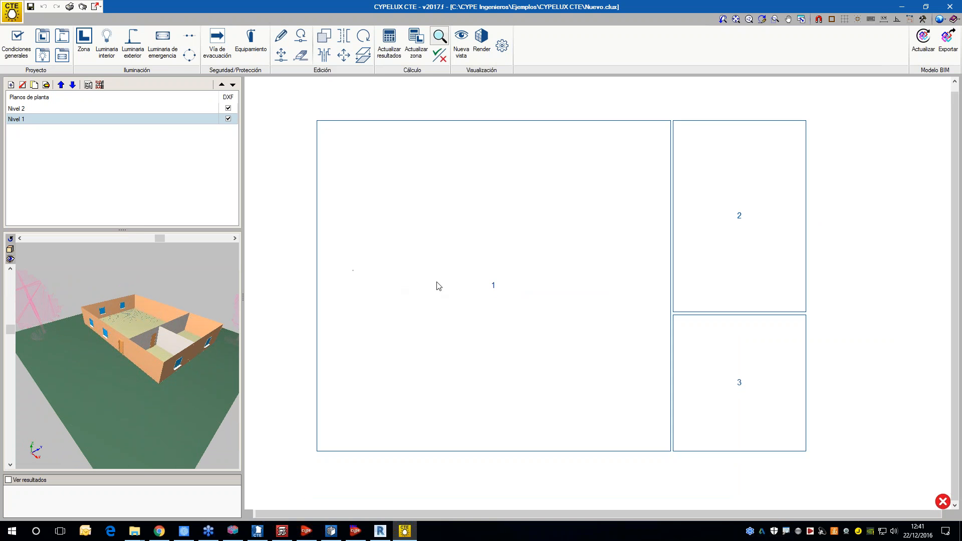
scroll(503, 286, "down", 1)
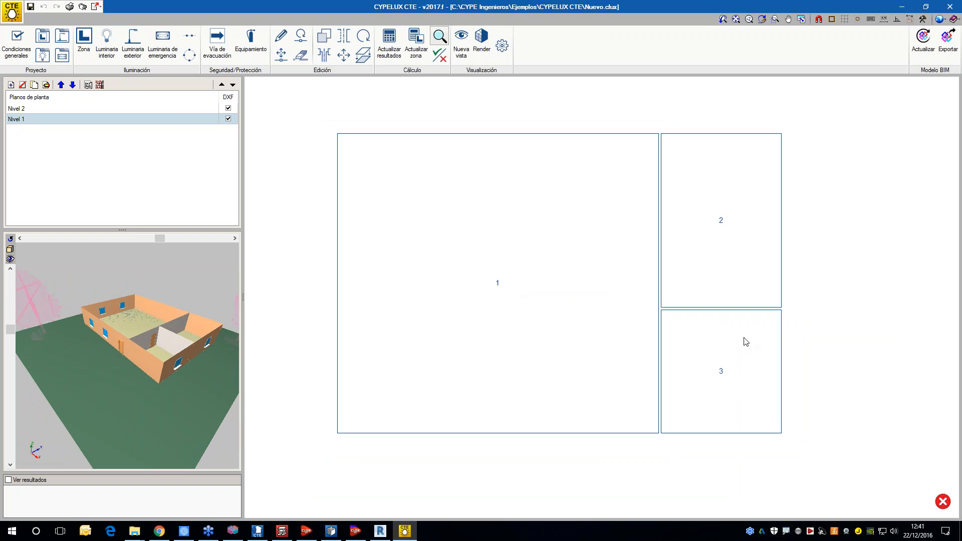
Review the description, calculation and check settings of the Habitación zone type without changing them
left_click(44, 38)
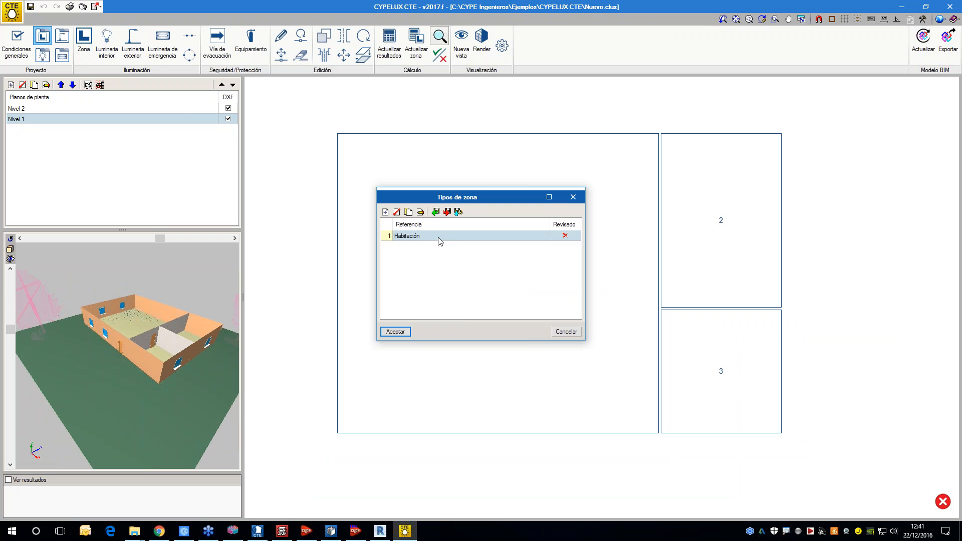
double_click(439, 237)
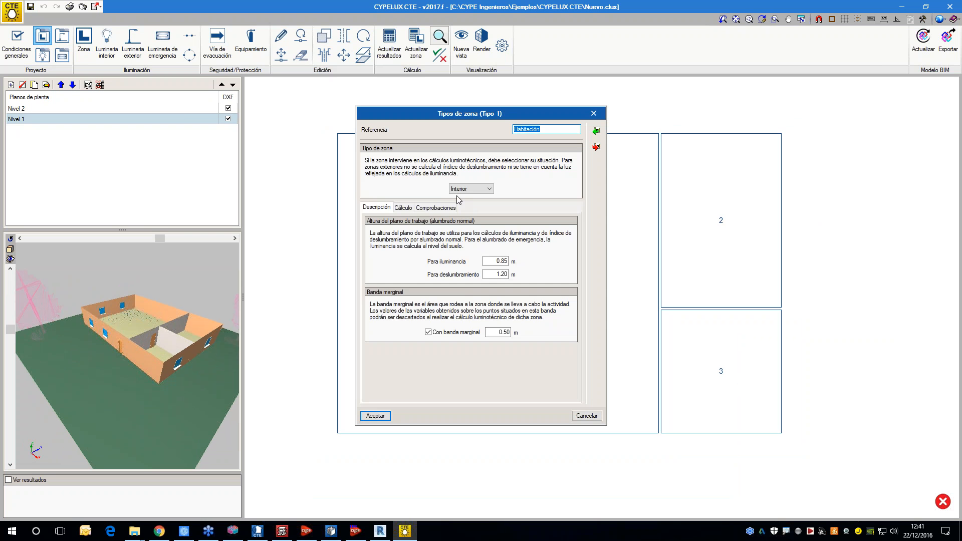
left_click(411, 208)
left_click(435, 208)
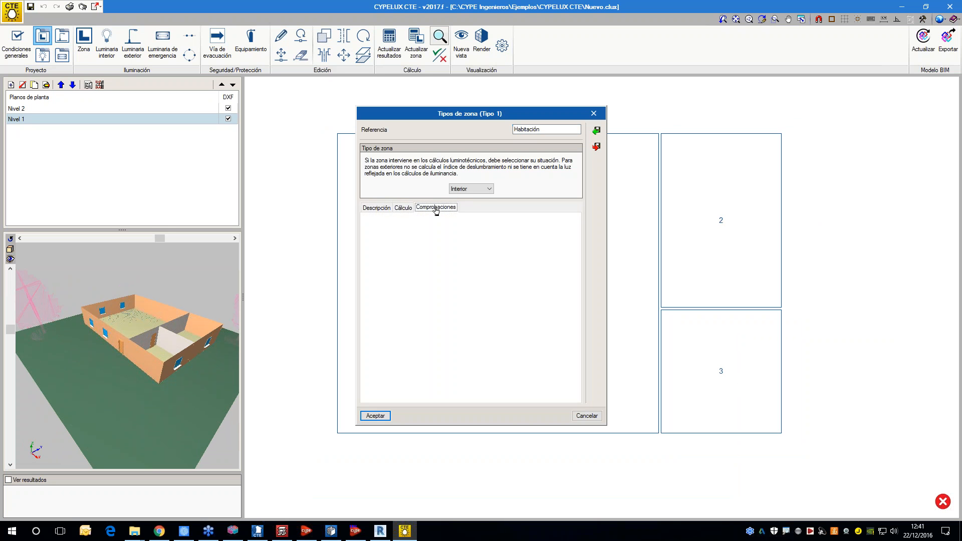
left_click(376, 208)
left_click(385, 419)
left_click(396, 332)
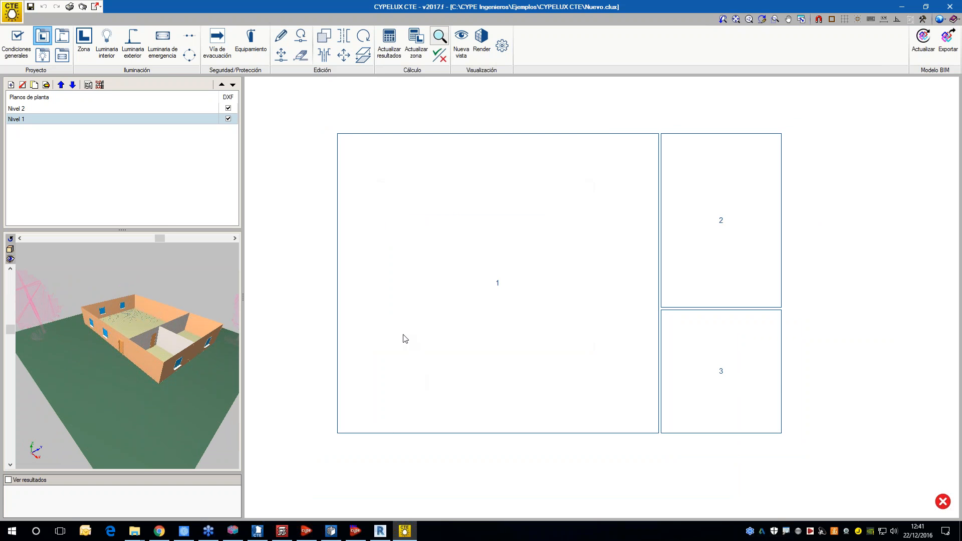
Browse the predefined interior luminaires, previewing the photometric curves of De superficie and Plafón, without adding one
left_click(107, 44)
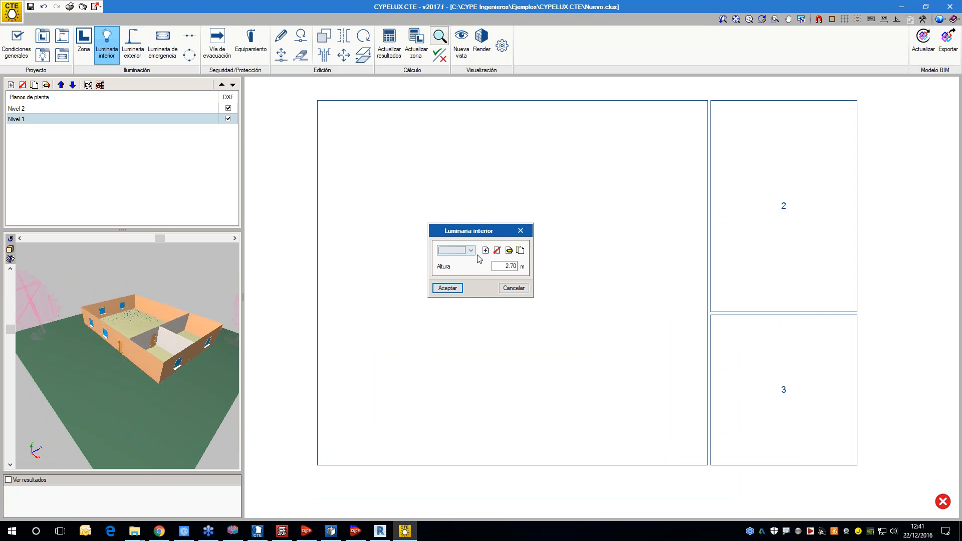
left_click(485, 250)
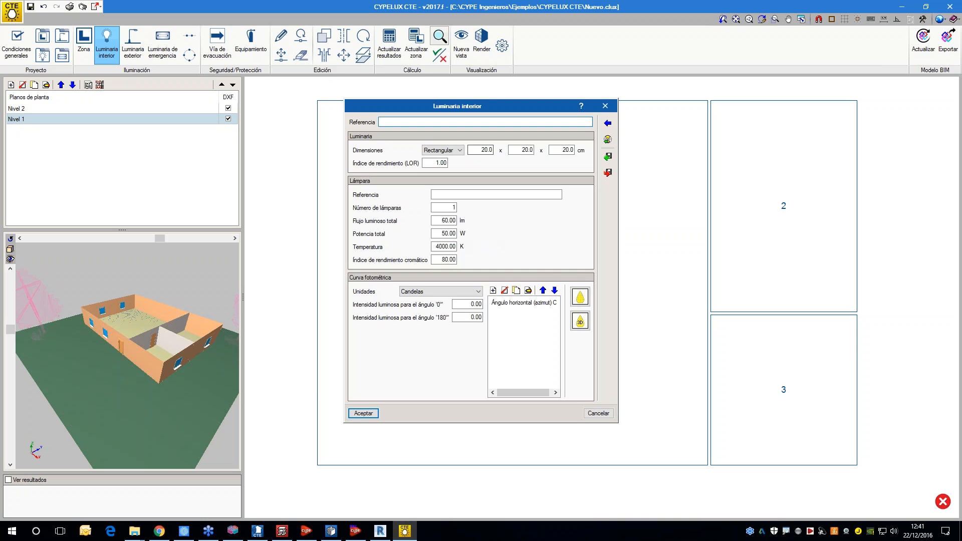
left_click(608, 124)
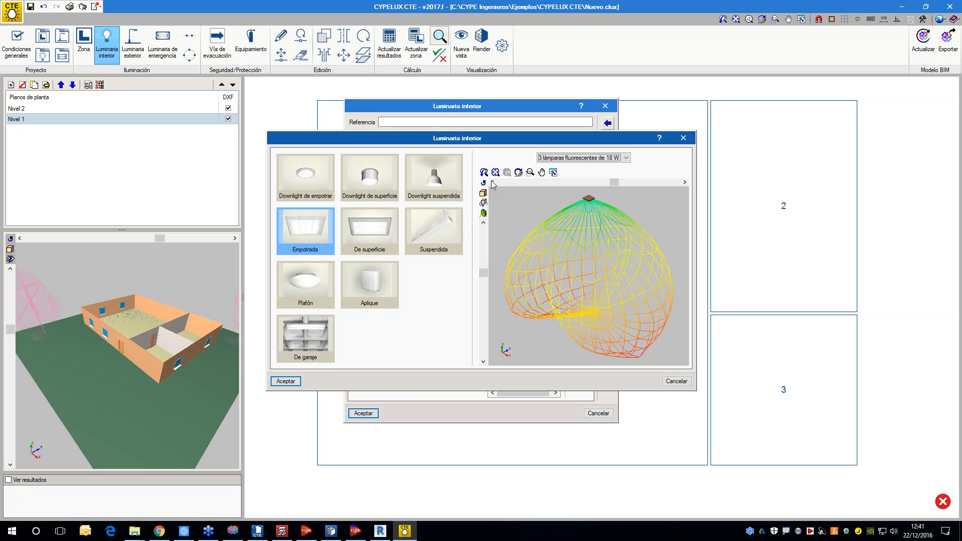
left_click(358, 231)
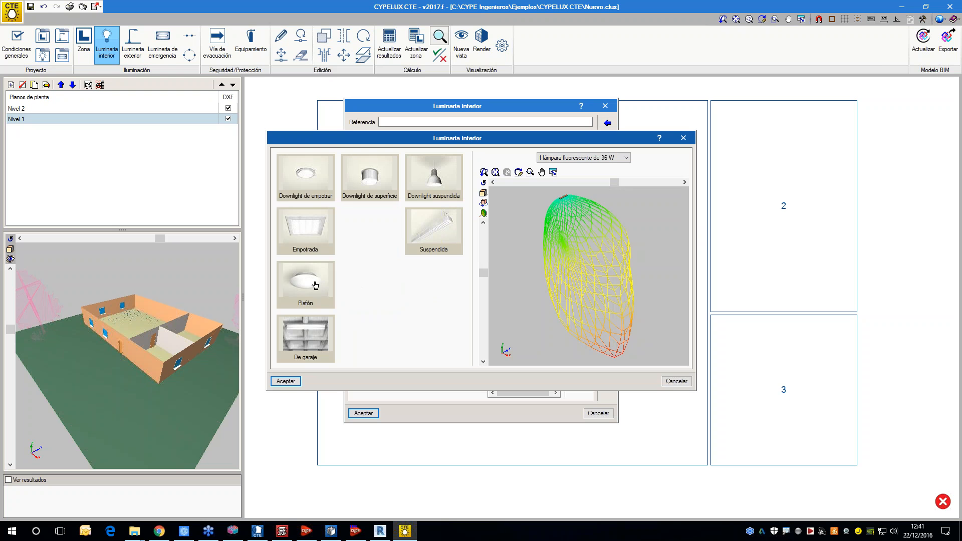
left_click(315, 282)
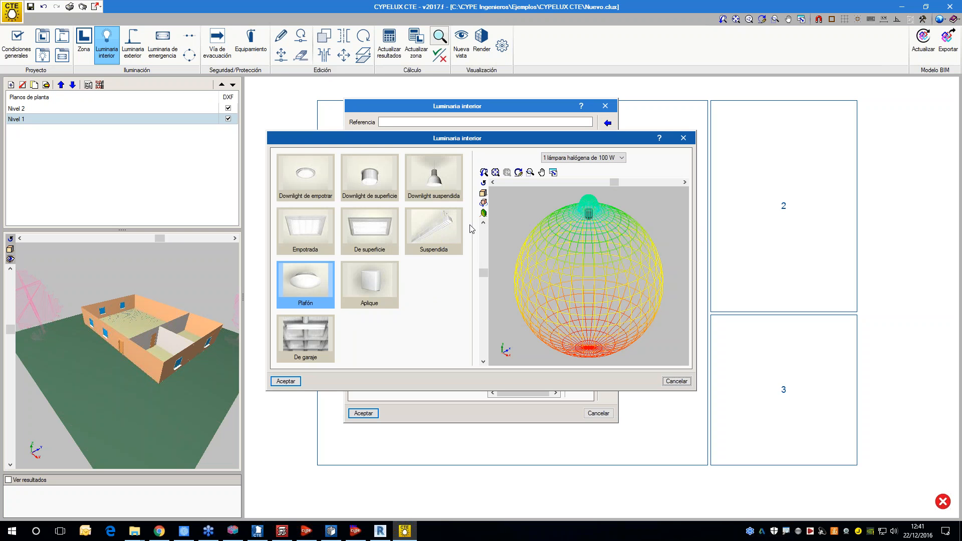
key("Escape")
key("Escape")
key("Escape")
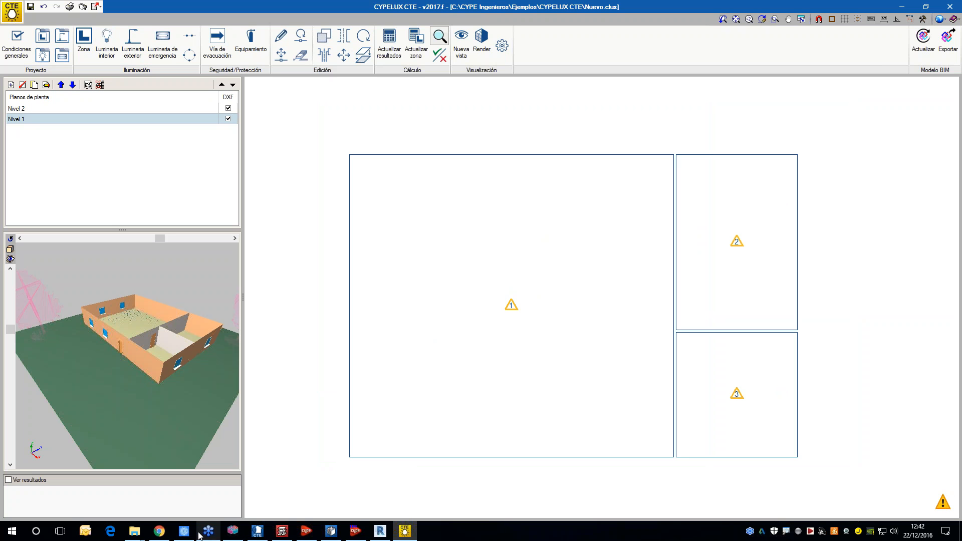
Switch to CYPETHERM HVAC and view the radiant floor circuits on the Nivel 1 plan and in the 3D preview
left_click(331, 531)
mouse_move(408, 377)
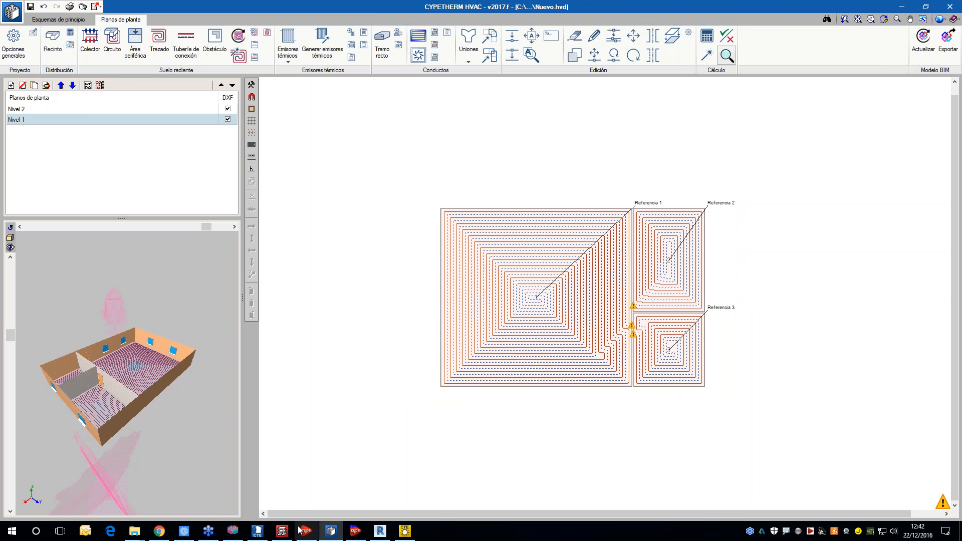
scroll(167, 392, "down", 1)
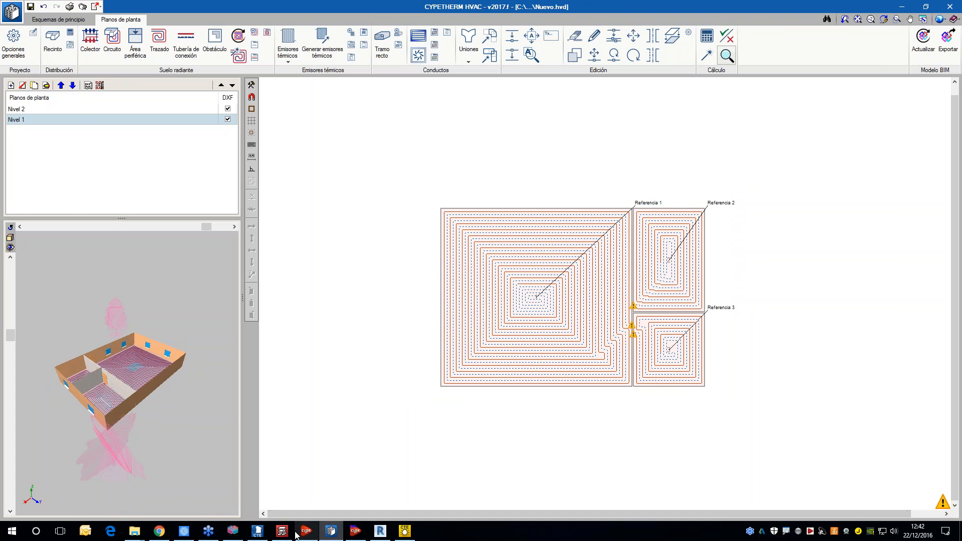
Switch to Revit, bring up the offices project and inspect the building in the {3D} Copia 1 view
left_click(380, 531)
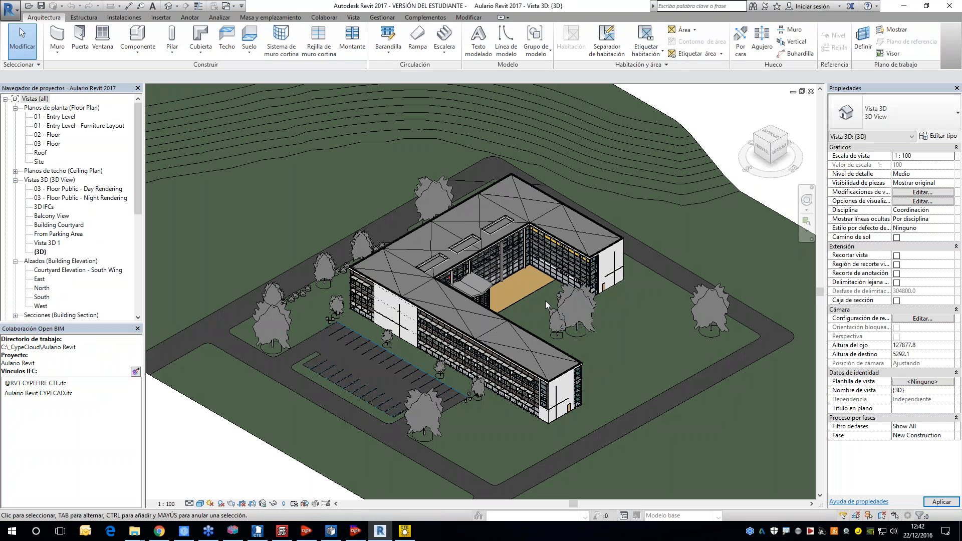
key("ctrl+Tab")
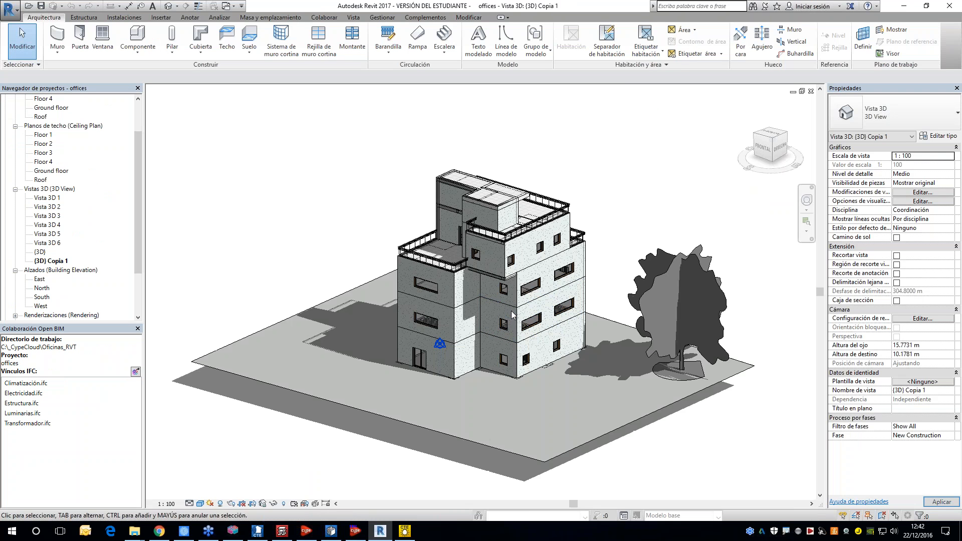
scroll(542, 304, "up", 5)
middle_click_drag(557, 355, 577, 362, "shift")
scroll(575, 358, "down", 1)
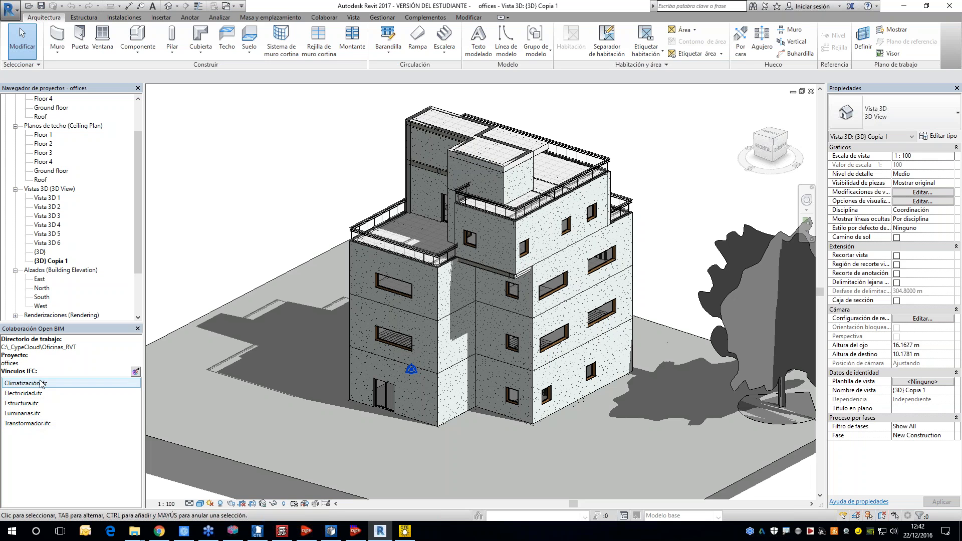
Open the {3D} view of the offices project and examine the linked structure, radiant floor, ducts and luminaires up close
double_click(40, 252)
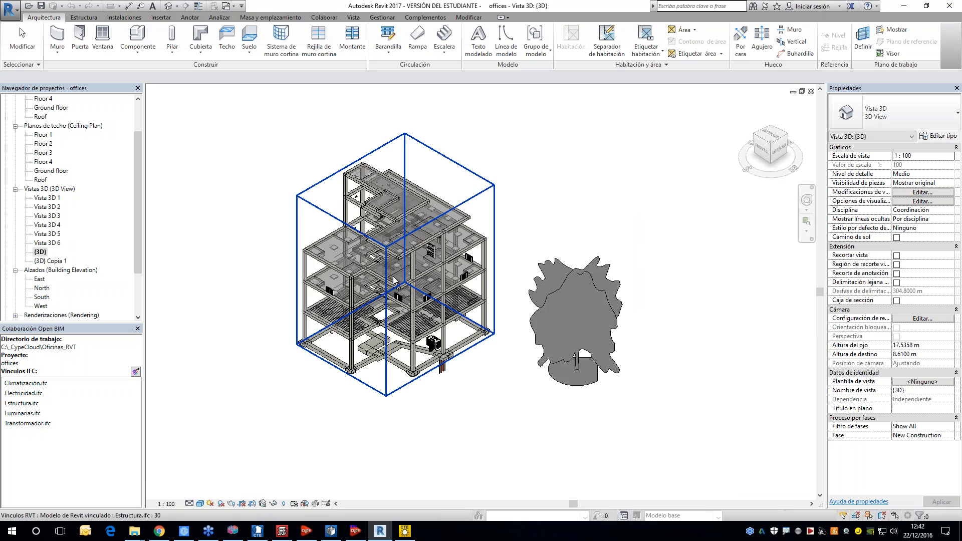
scroll(451, 312, "up", 5)
scroll(444, 390, "up", 8)
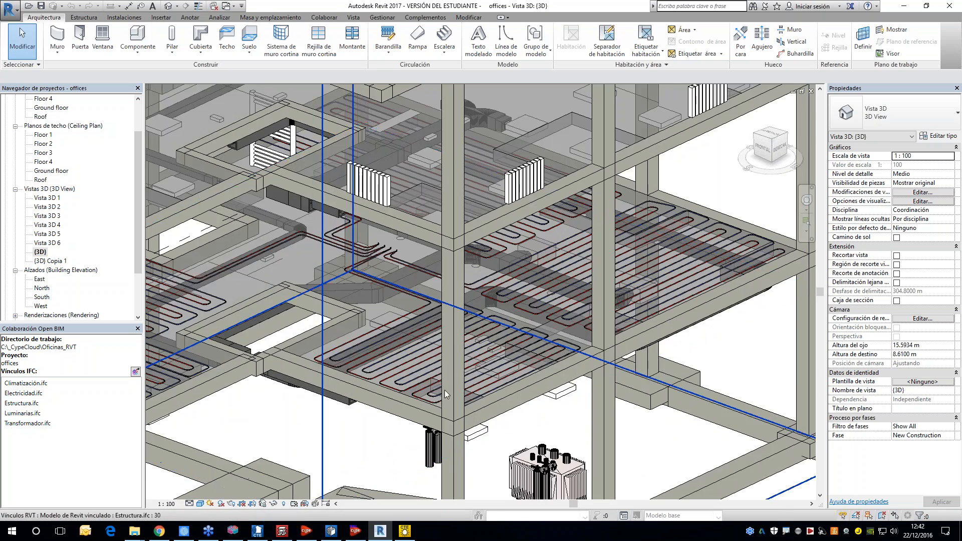
middle_click_drag(444, 390, 454, 238, "shift")
middle_click_drag(521, 412, 466, 408, "shift")
middle_click_drag(624, 439, 454, 391)
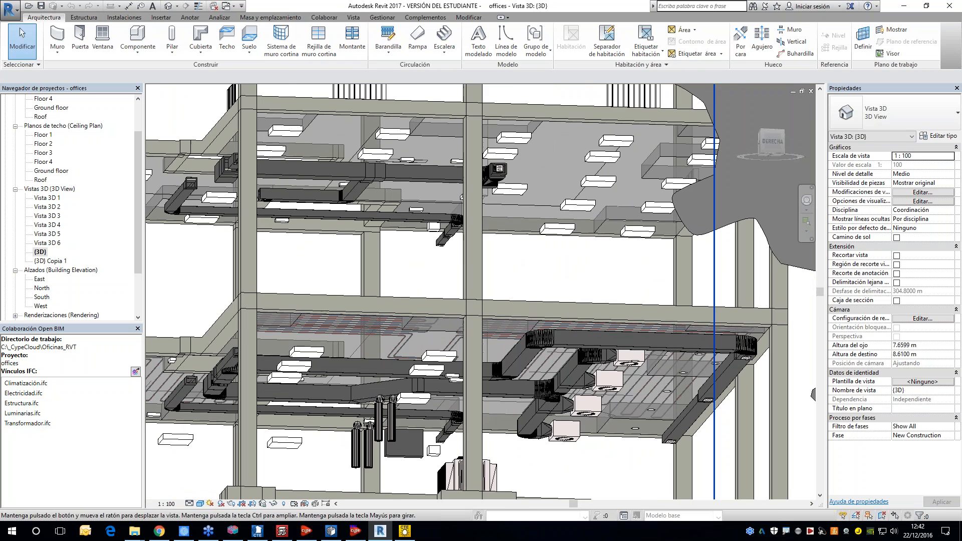
Examine the air ducts, ceiling diffusers and luminaires beneath the first raised slab of the offices building up close
scroll(652, 413, "up", 1)
middle_click_drag(719, 434, 677, 418)
scroll(676, 418, "up", 1)
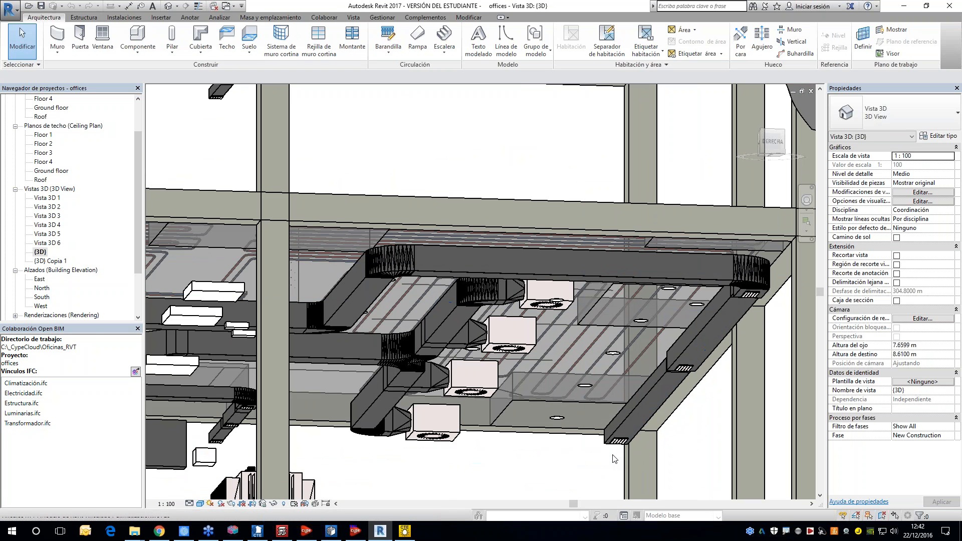
scroll(434, 296, "down", 1)
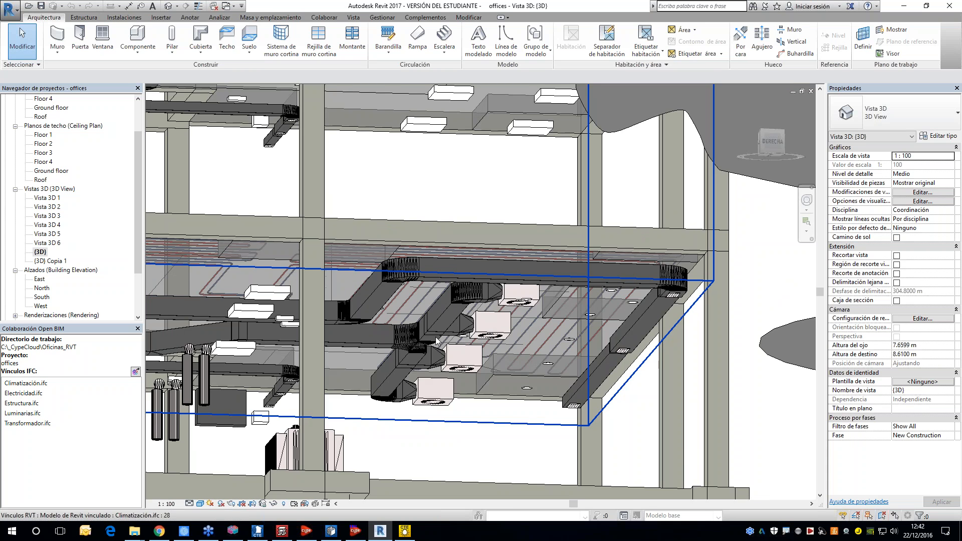
Inspect the transformer, electrical equipment and grounding rods at the base of the offices building from several sides
middle_click_drag(436, 341, 443, 415, "shift")
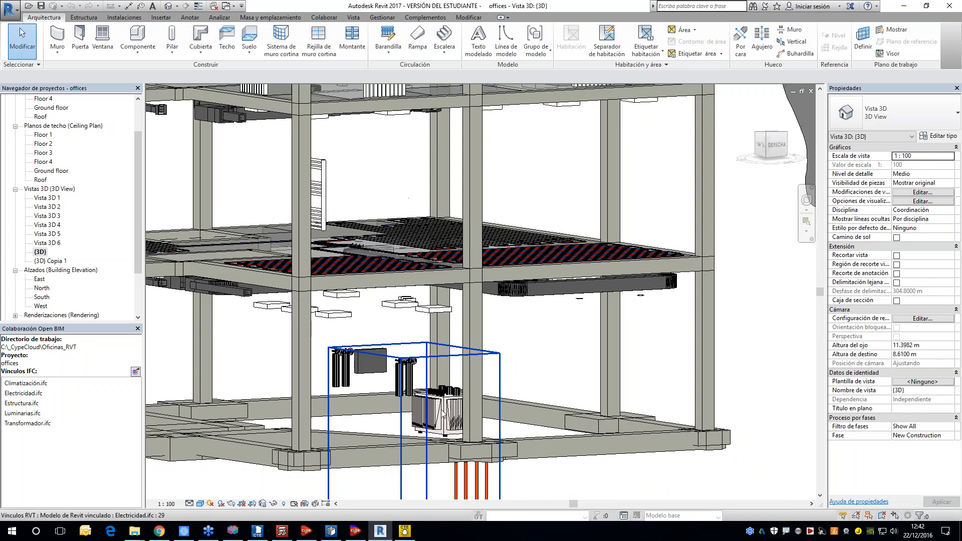
scroll(361, 346, "up", 3)
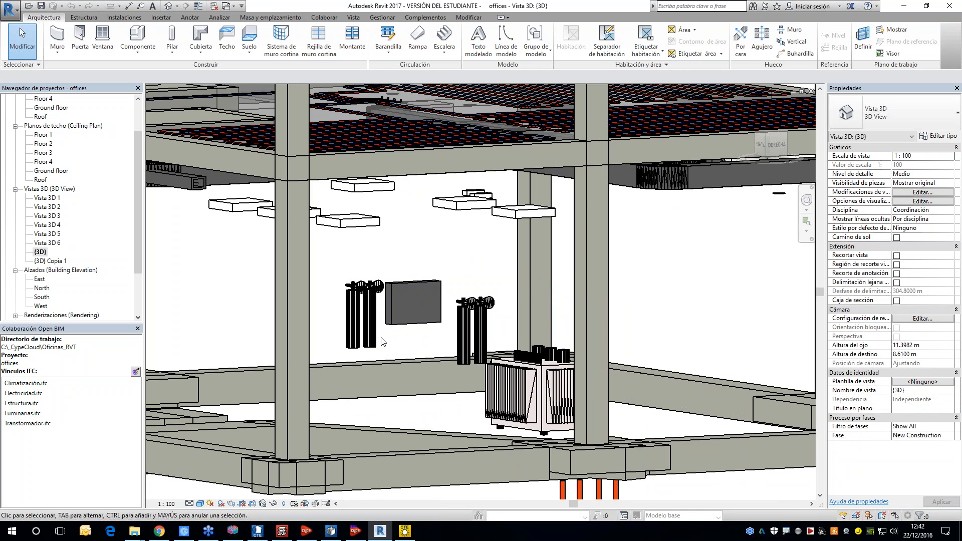
scroll(391, 320, "down", 2)
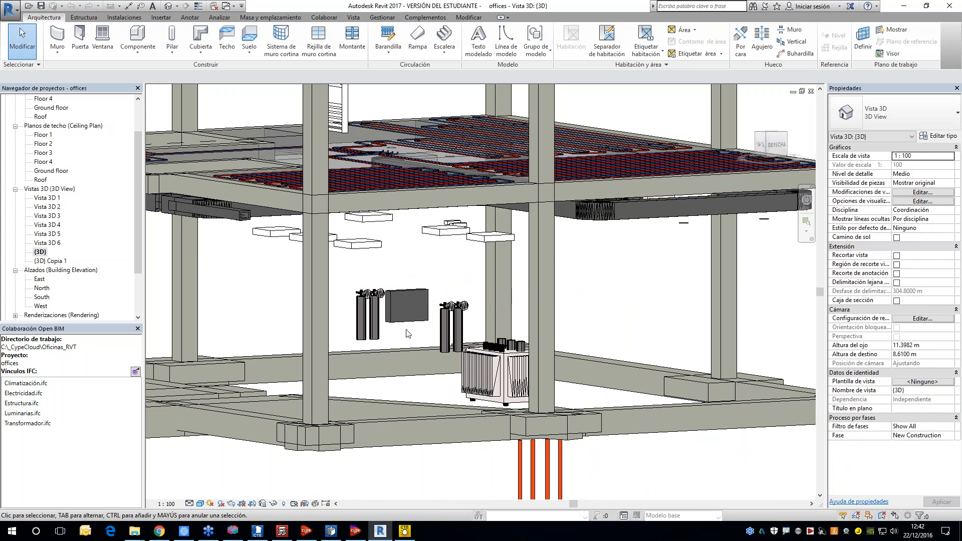
scroll(408, 333, "down", 2)
middle_click_drag(538, 401, 311, 404, "shift")
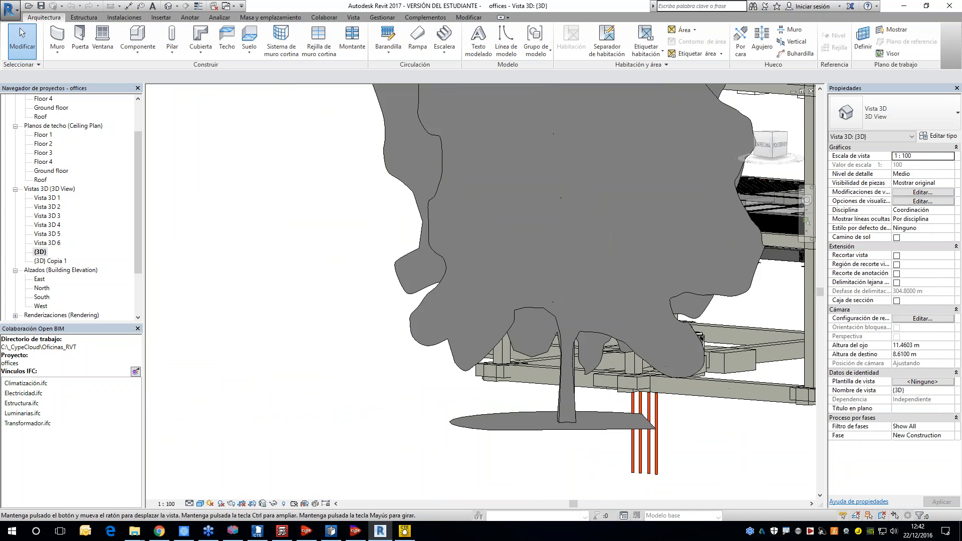
middle_click_drag(376, 387, 196, 367)
middle_click_drag(486, 394, 420, 389, "shift")
scroll(534, 356, "up", 2)
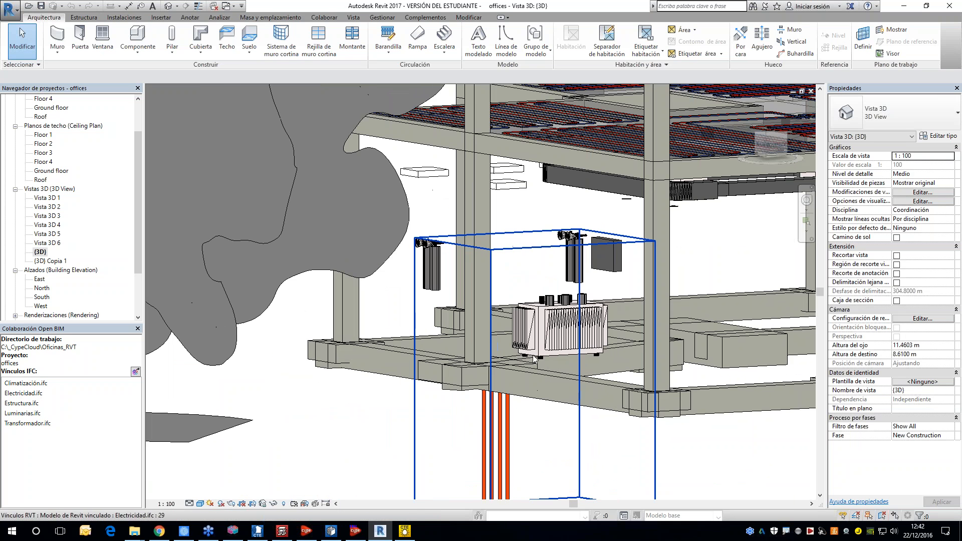
middle_click_drag(516, 432, 510, 418)
scroll(532, 381, "down", 2)
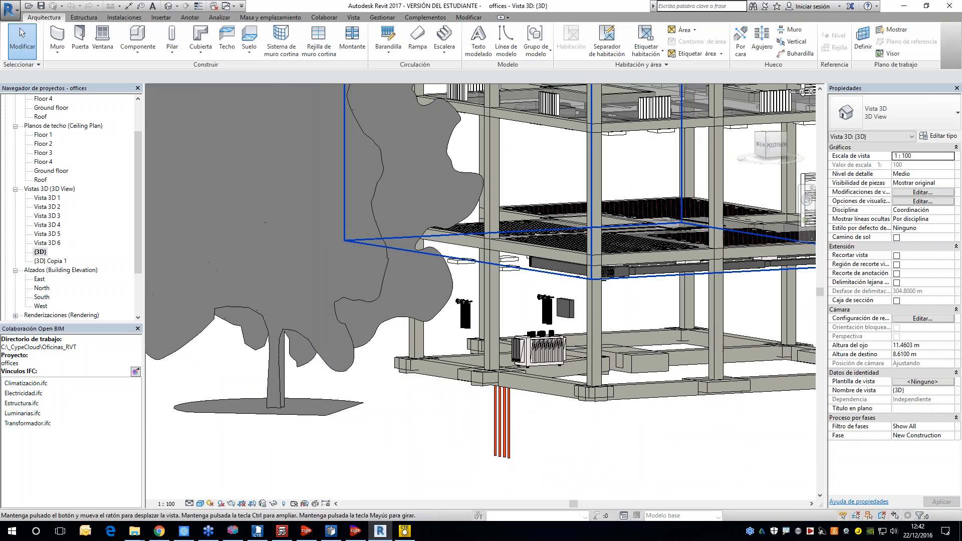
Examine the upper floors and the whole linked structure of the offices building with its ducts, radiators and luminaires
middle_click_drag(552, 251, 541, 418)
scroll(519, 250, "down", 2)
middle_click_drag(504, 216, 453, 359, "shift")
scroll(506, 226, "down", 2)
scroll(471, 213, "up", 2)
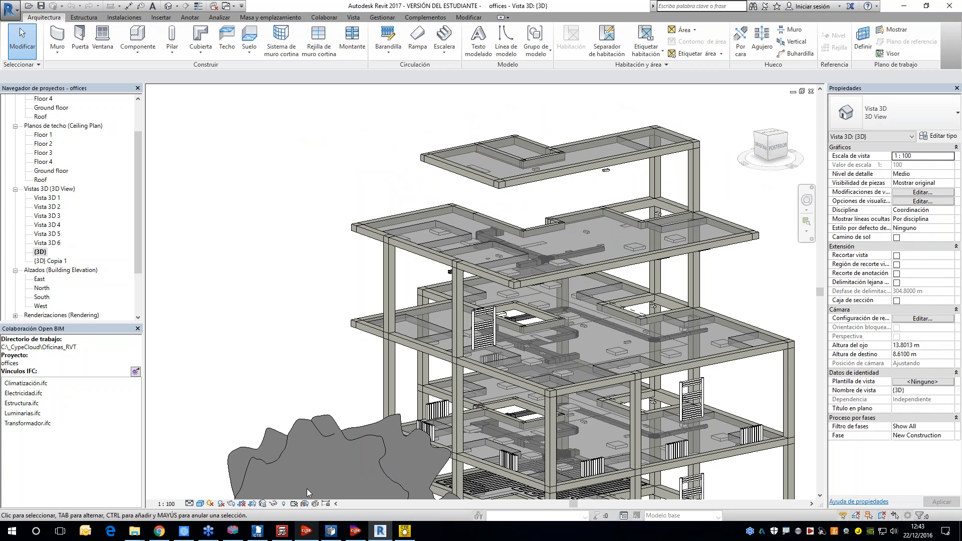
scroll(542, 270, "up", 2)
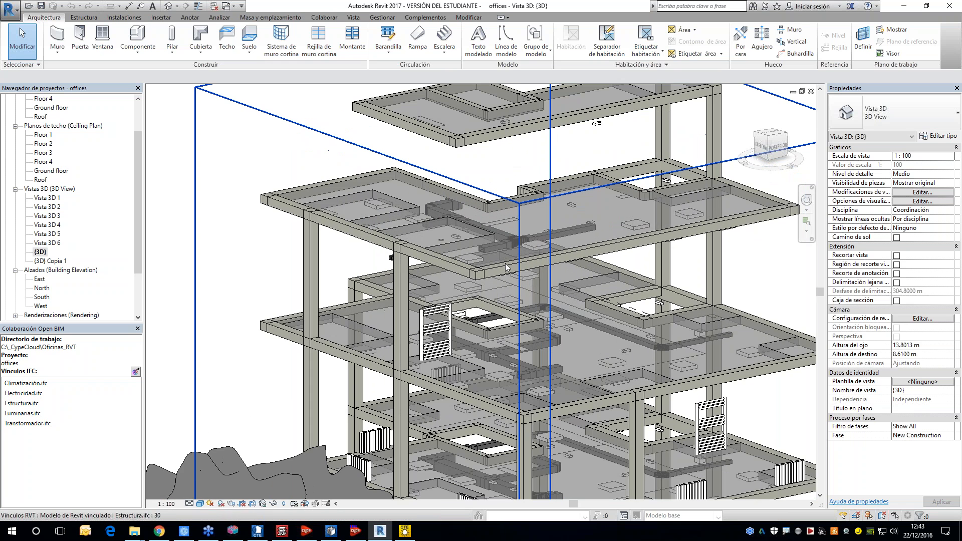
scroll(498, 272, "down", 2)
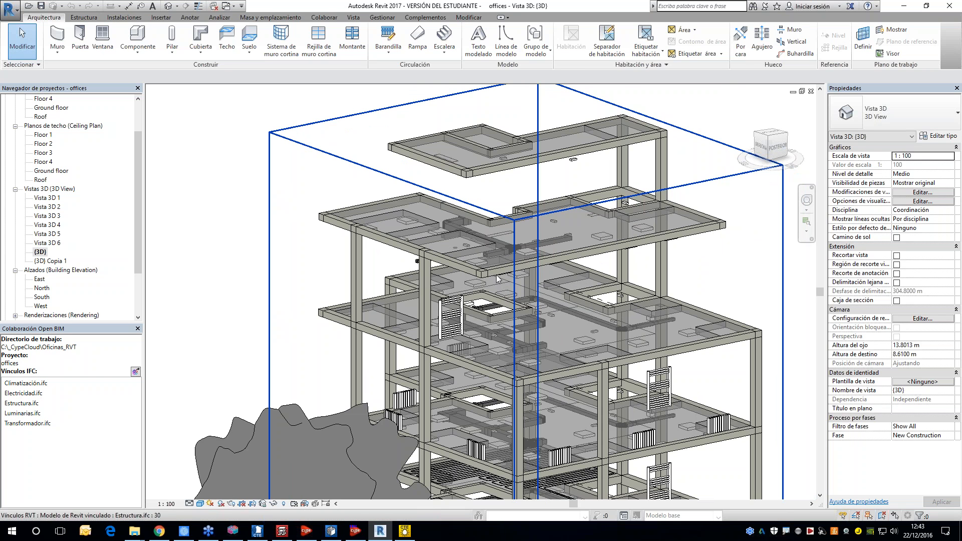
scroll(637, 332, "up", 5)
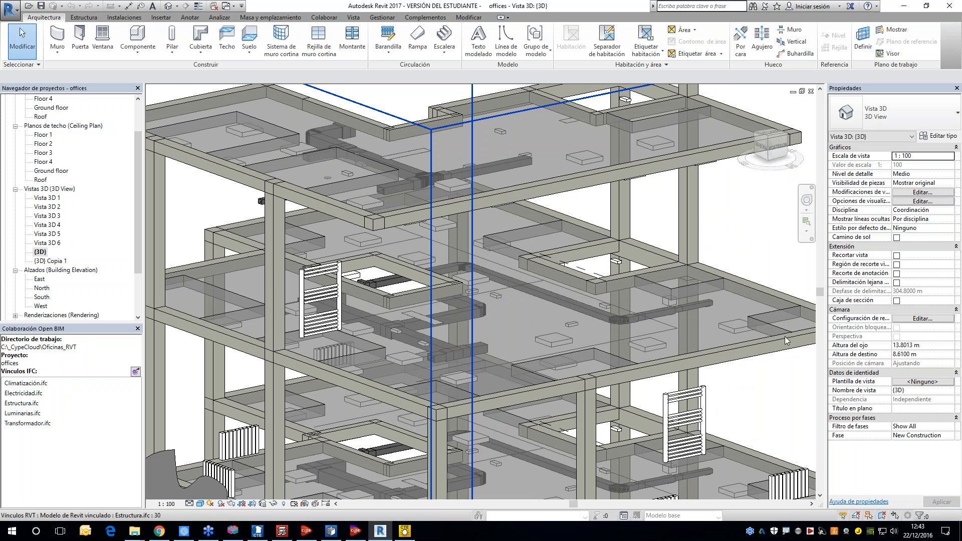
scroll(766, 319, "down", 2)
middle_click_drag(766, 319, 734, 404)
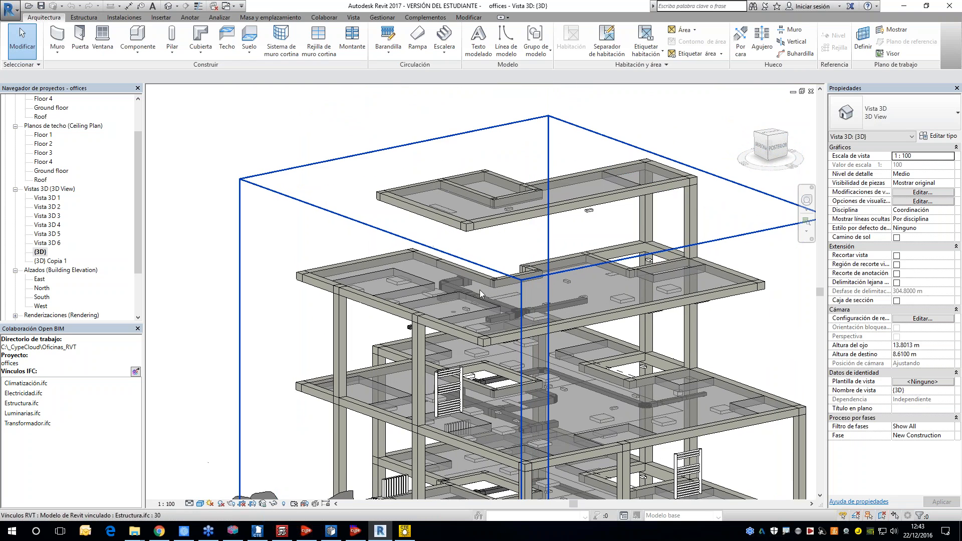
middle_click_drag(483, 292, 529, 252)
scroll(528, 253, "down", 1)
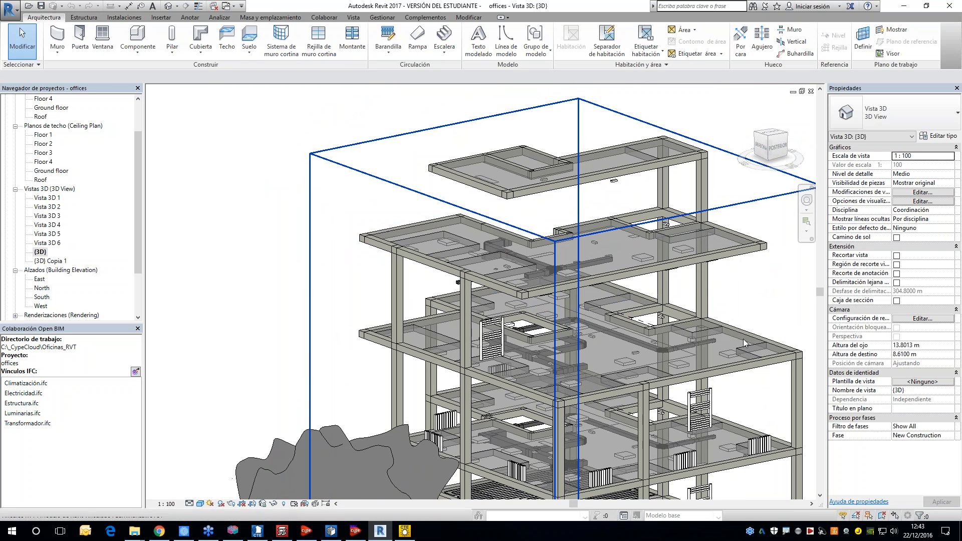
scroll(482, 325, "down", 2)
middle_click_drag(481, 325, 475, 221)
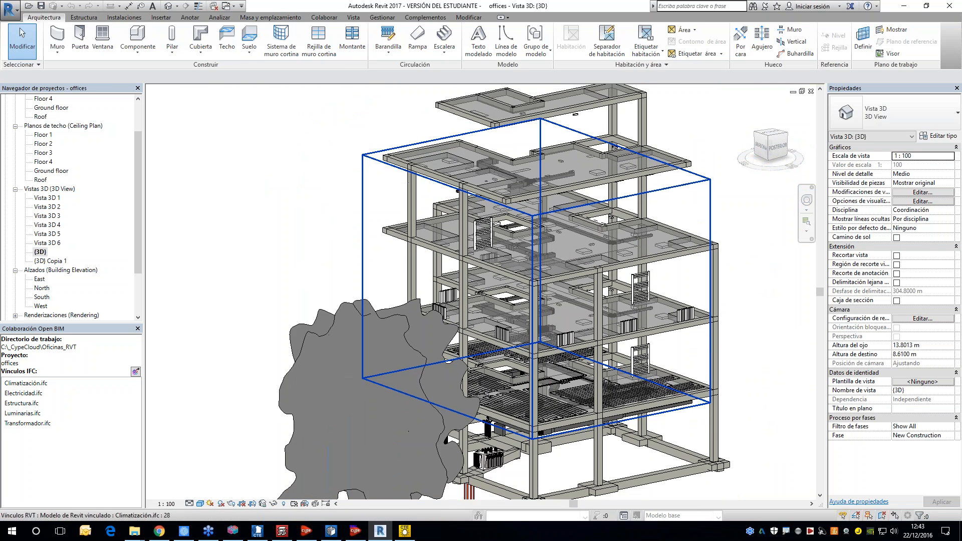
Select the linked Estructura.ifc model, try to isolate it in the 3D view, and undo the change
left_click(25, 404)
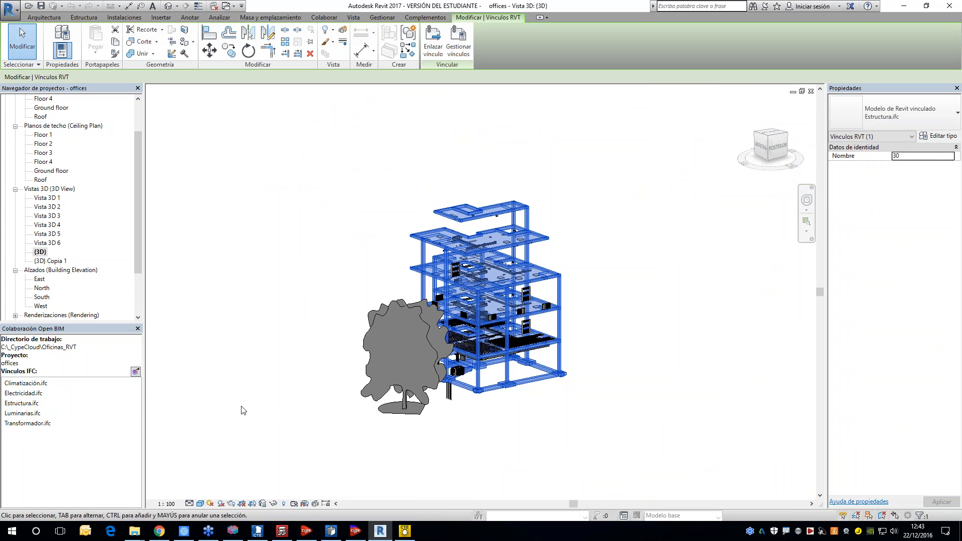
scroll(551, 306, "up", 3)
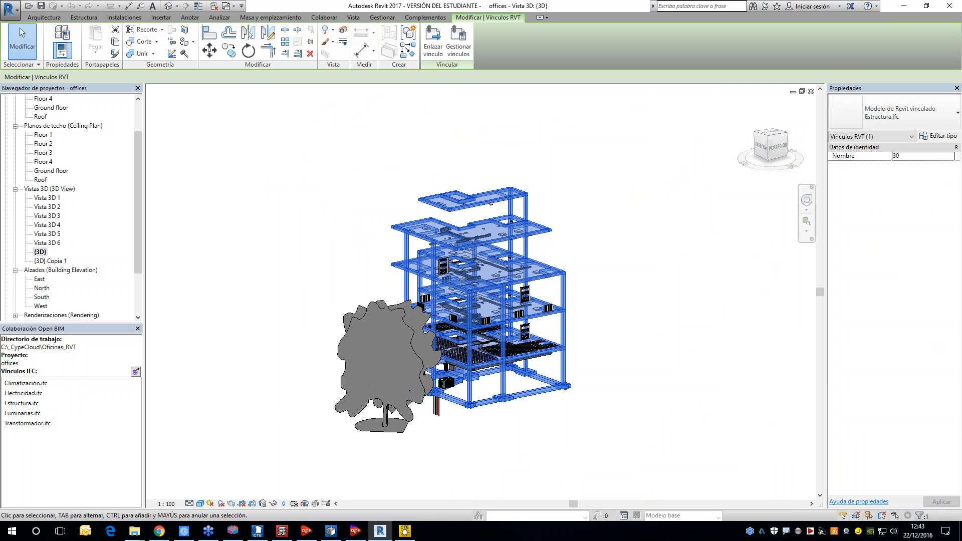
key("h")
key("i")
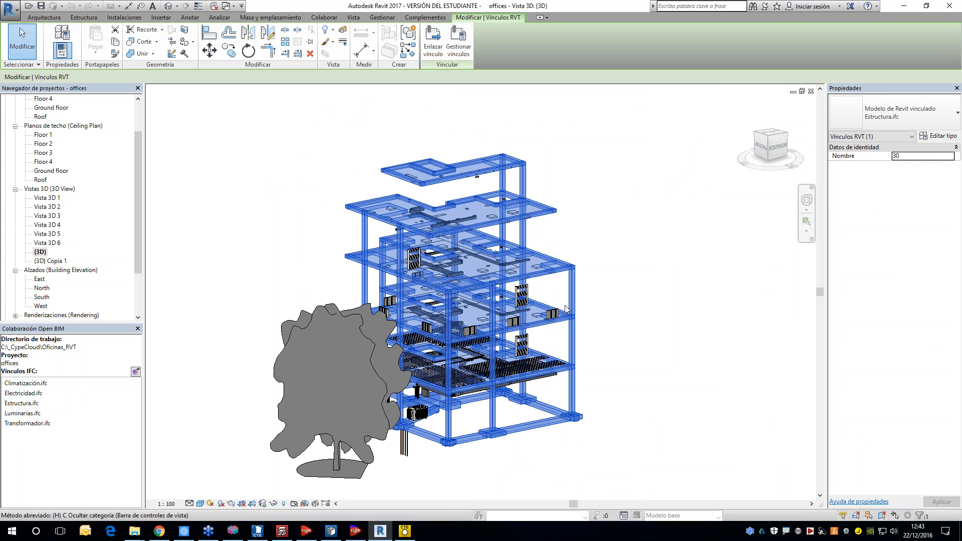
middle_click_drag(566, 310, 355, 302, "shift")
key("ctrl+z")
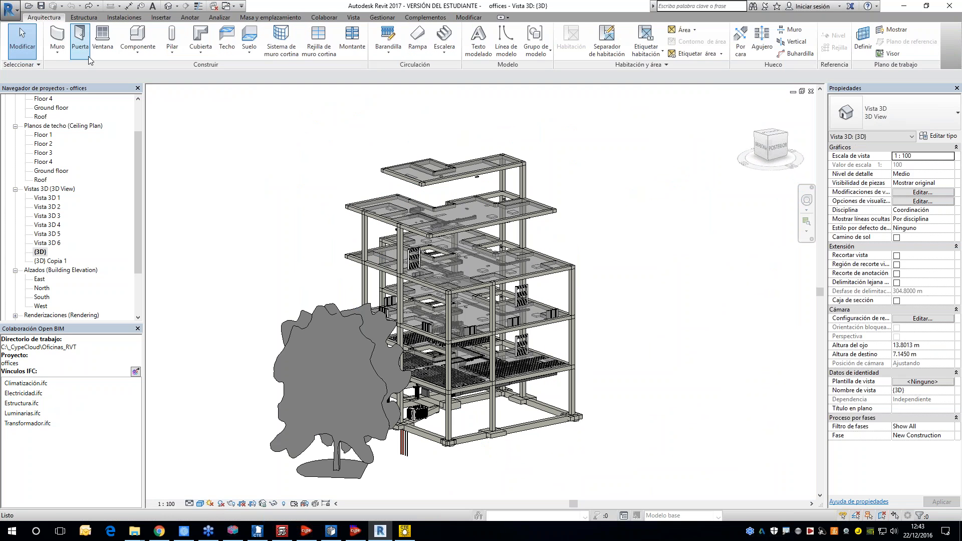
Check the status of the Open BIM project and its list of linked IFC files, closing it without updating
left_click(426, 17)
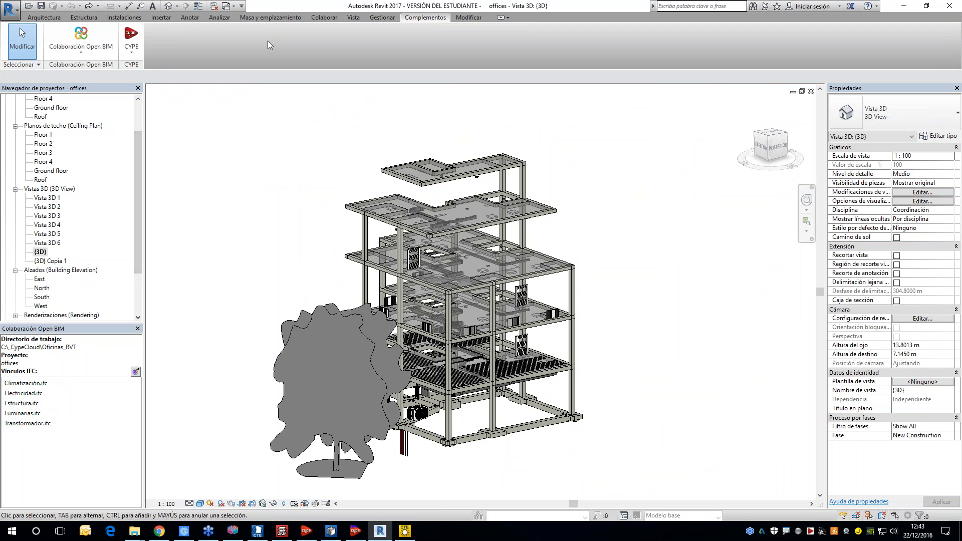
left_click(87, 54)
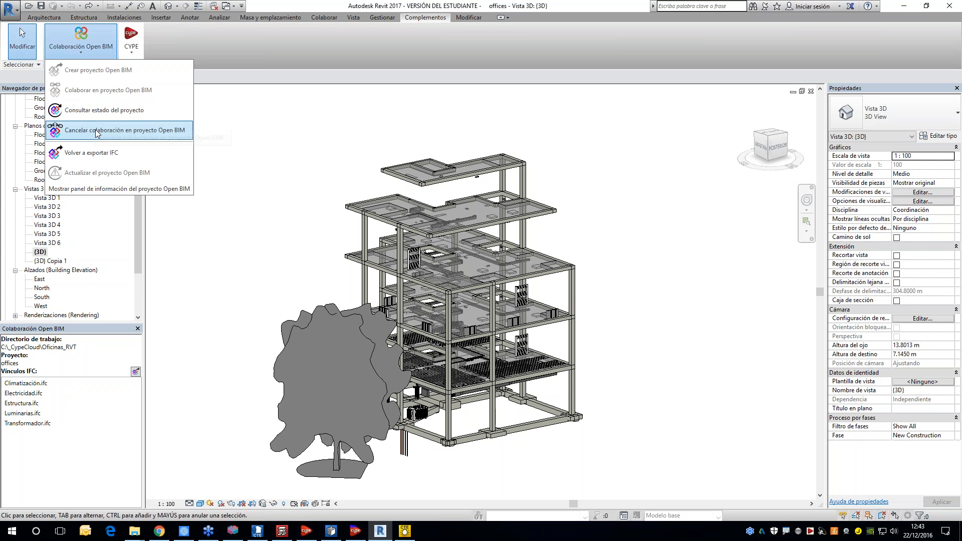
left_click(95, 113)
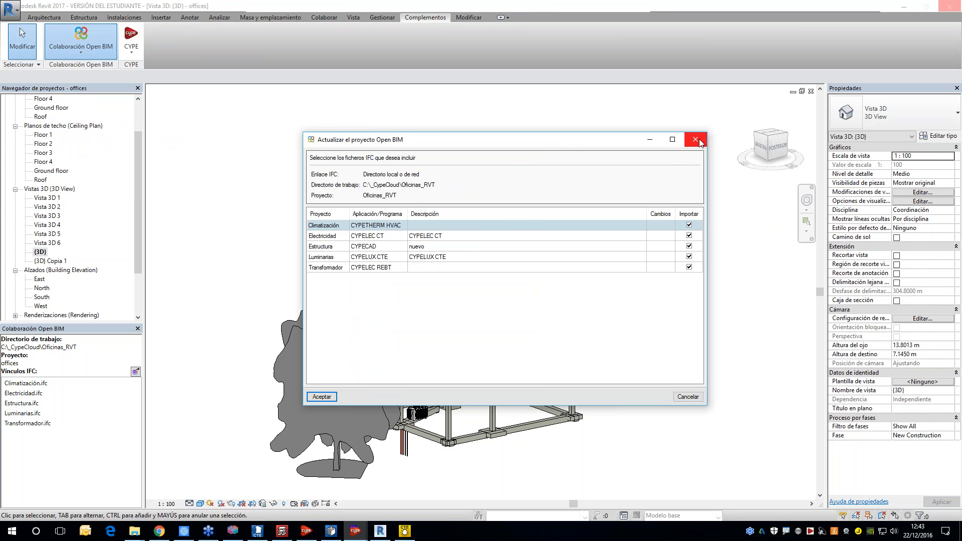
left_click(696, 140)
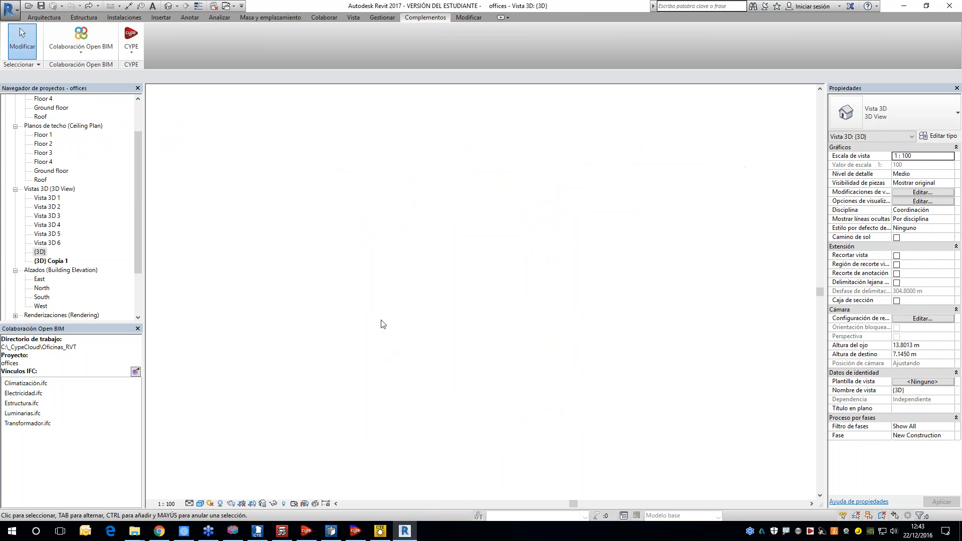
Switch to the Aulario Revit 2017 project and view its exterior in {3D} and the interior in Vista 3D 1
key("ctrl+Tab")
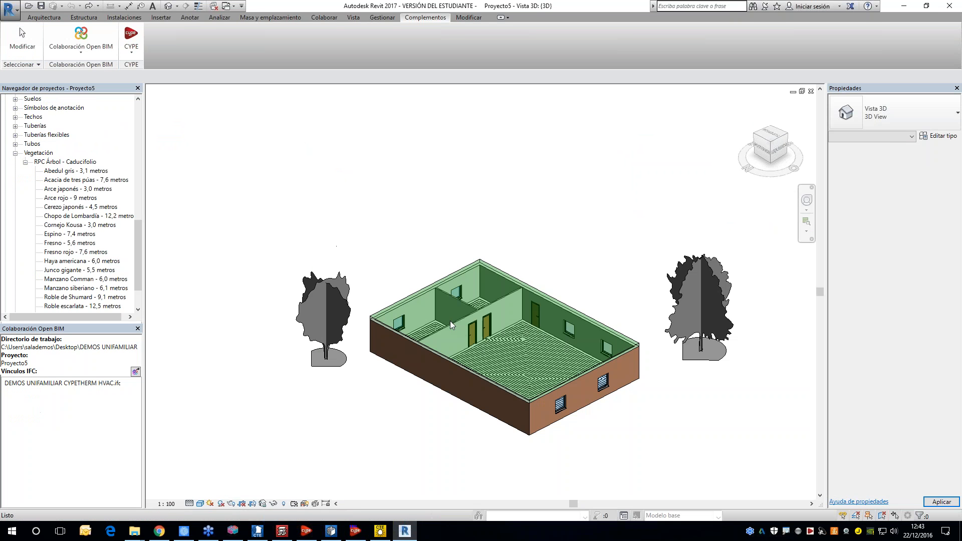
key("ctrl+Tab")
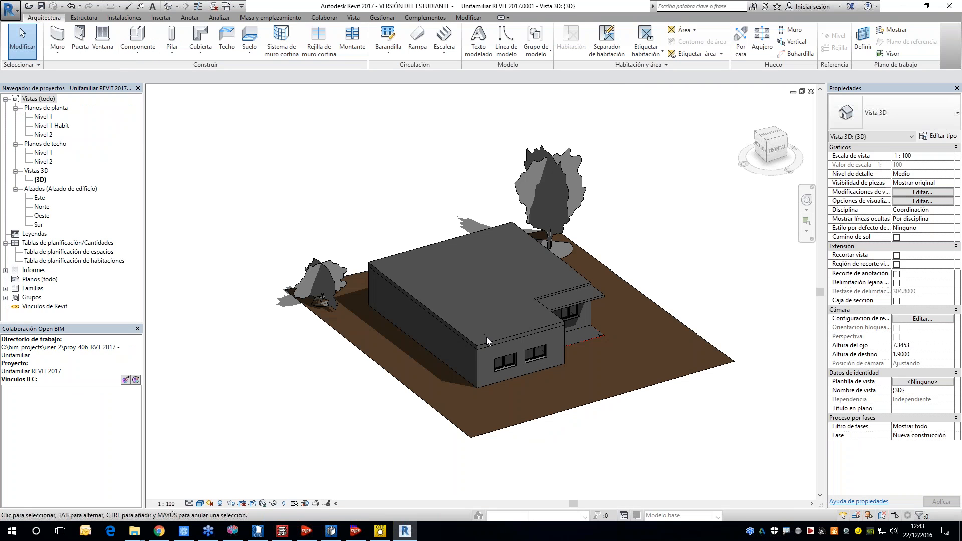
key("ctrl+Tab")
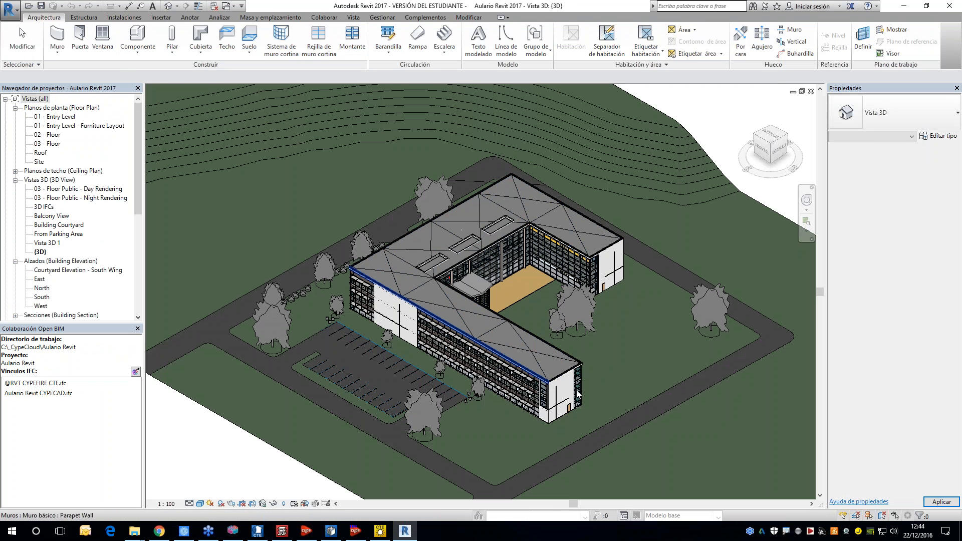
scroll(579, 394, "up", 4)
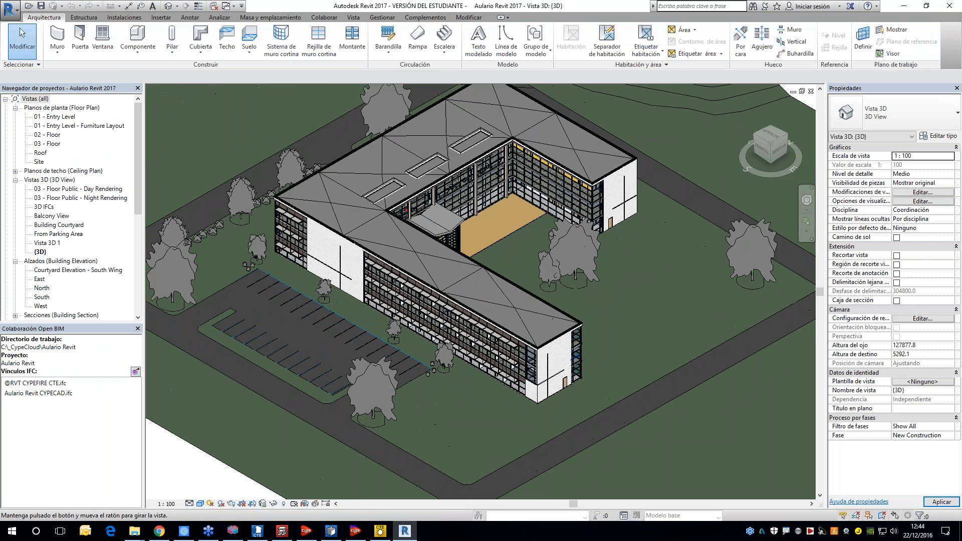
scroll(486, 321, "up", 5)
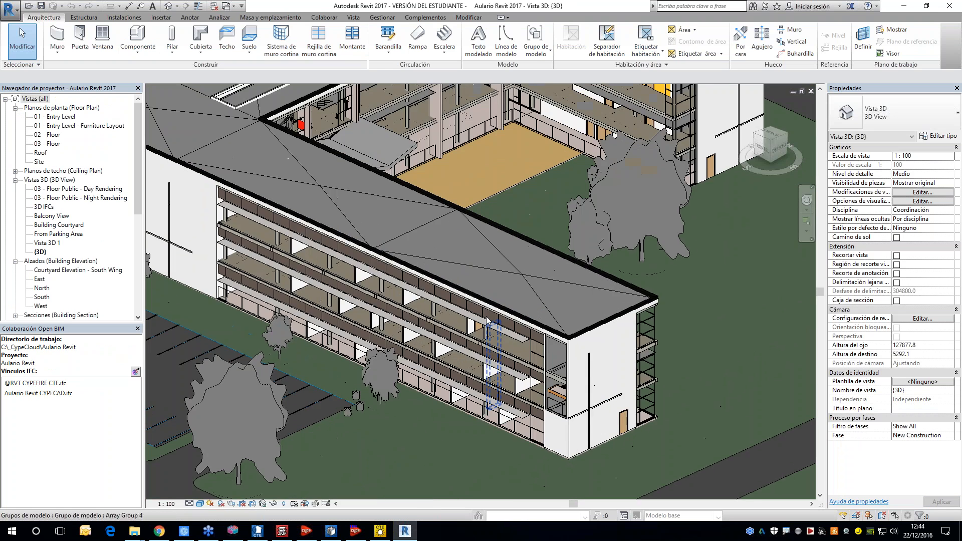
double_click(42, 244)
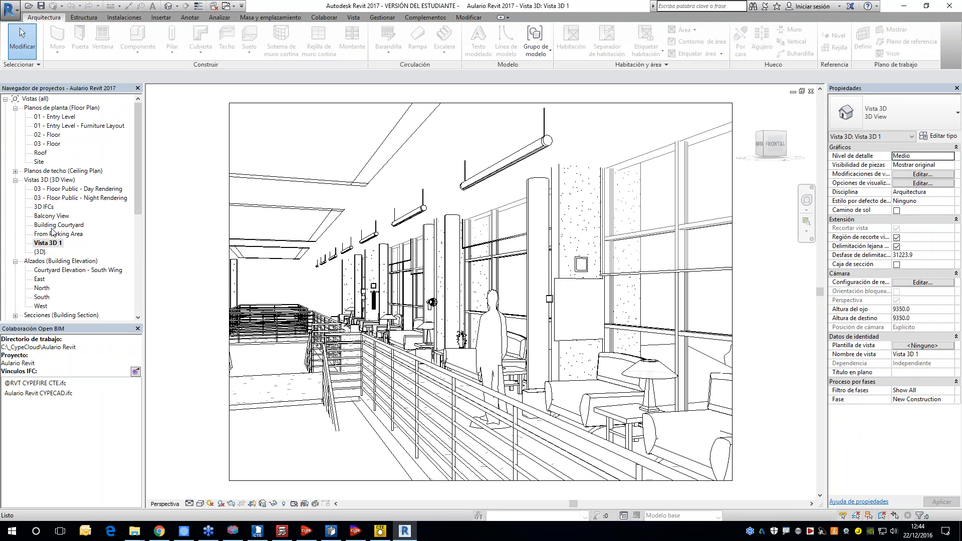
Open the 3D IFCs view of the Aulario project and examine the linked CYPECAD structure's slabs, beams and columns up close
left_click(44, 207)
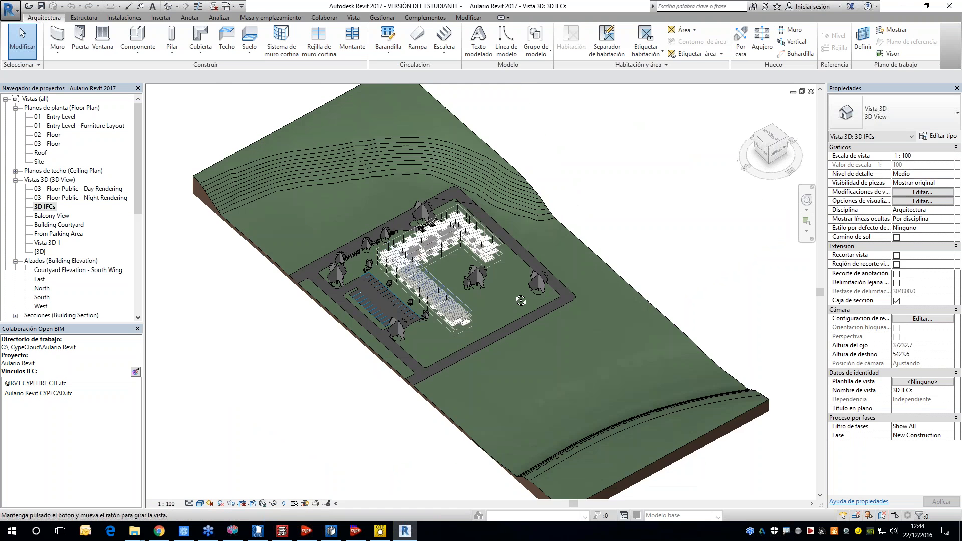
scroll(449, 314, "up", 5)
scroll(449, 315, "up", 3)
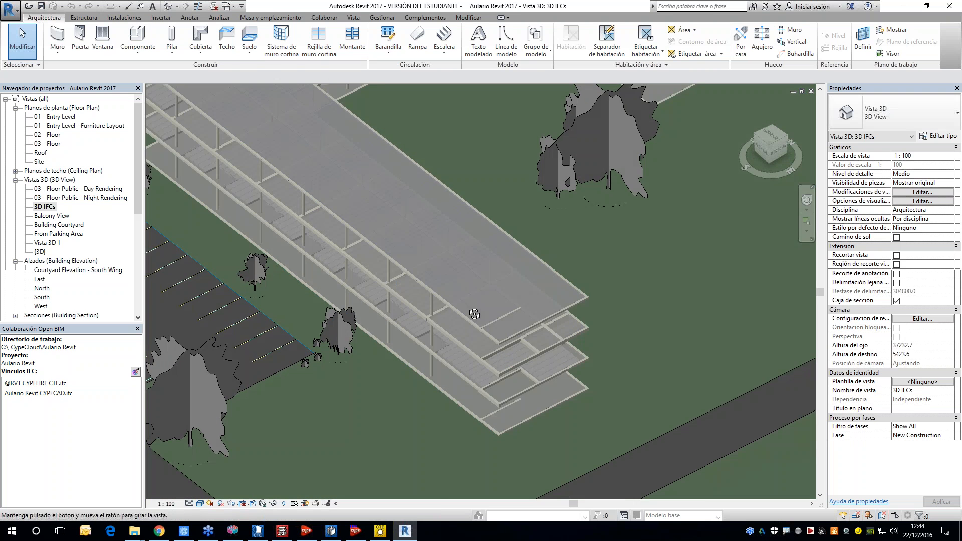
scroll(465, 348, "up", 5)
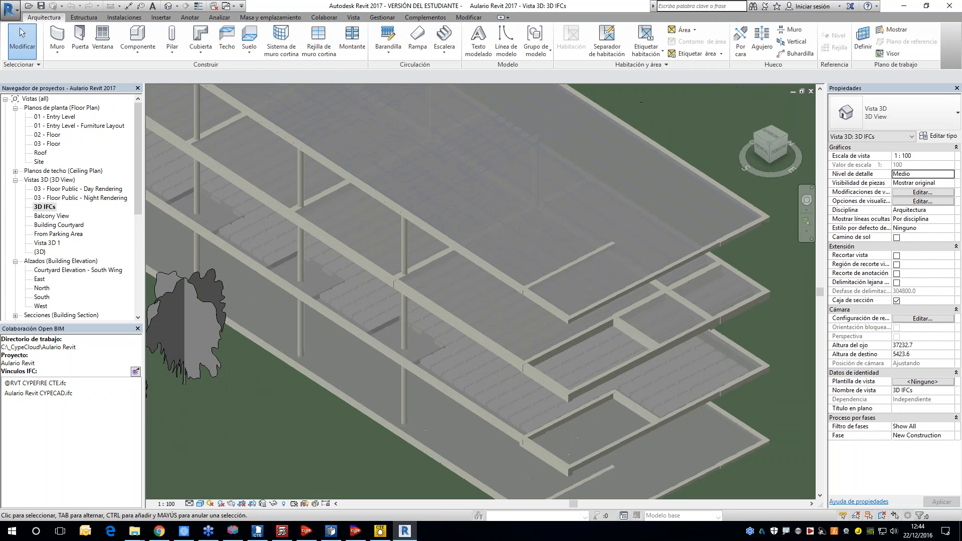
middle_click_drag(533, 377, 542, 307, "shift")
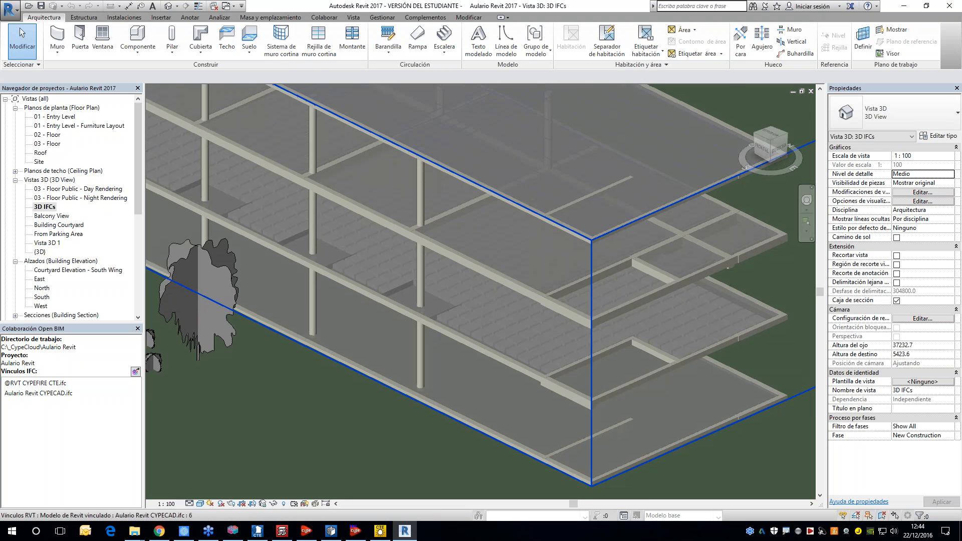
scroll(544, 305, "up", 1)
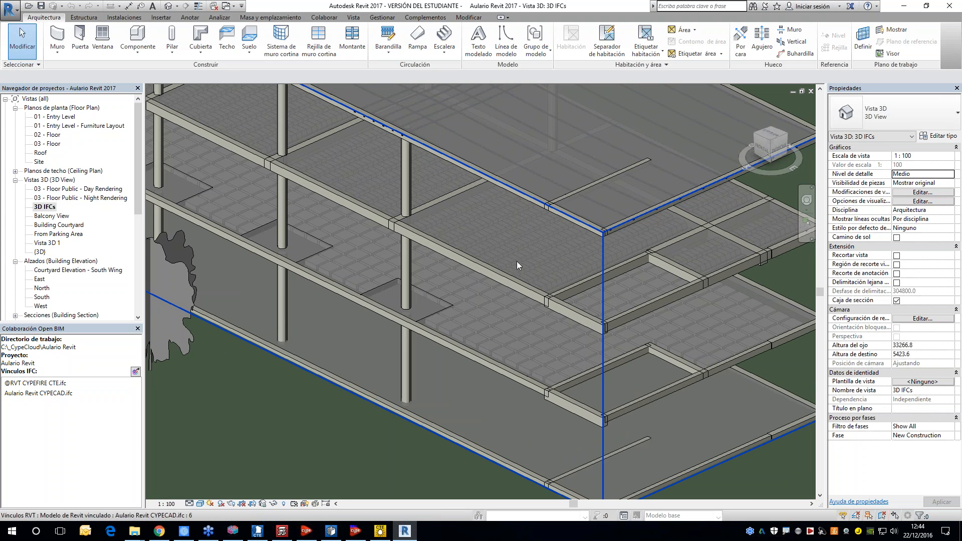
middle_click_drag(507, 270, 511, 321)
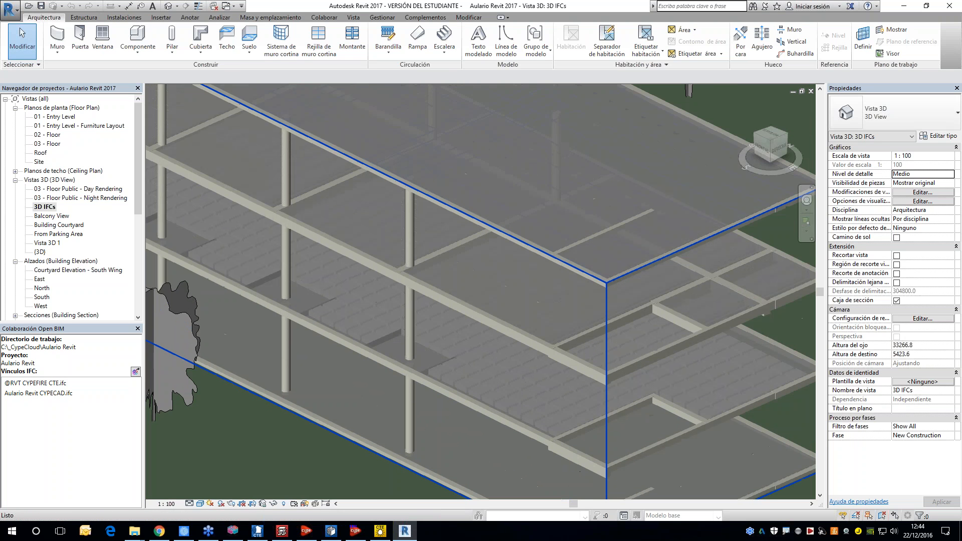
Examine the linked CYPECAD structure and the red fire-protection equipment from the linked CYPEFIRE CTE model in the 3D IFCs view
scroll(546, 300, "down", 3)
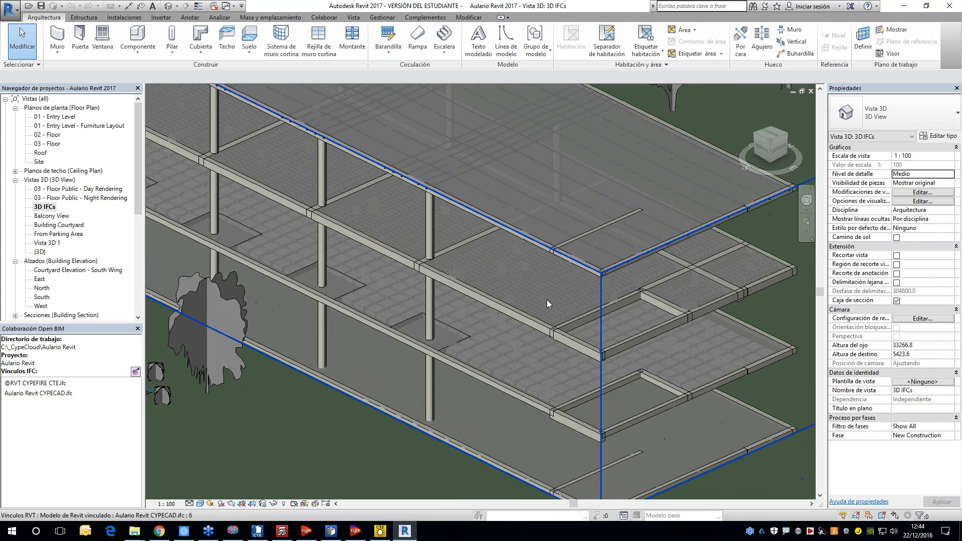
scroll(494, 372, "up", 4)
scroll(484, 336, "down", 5)
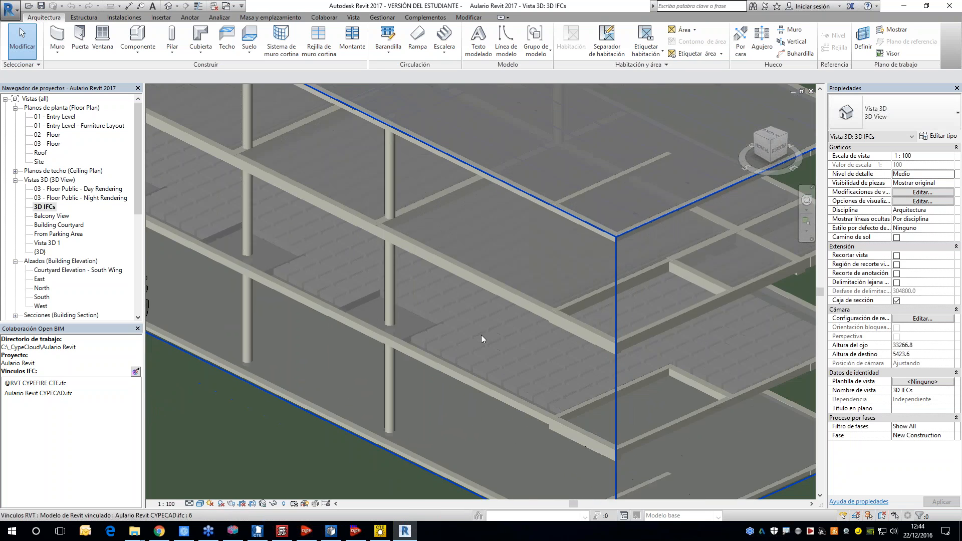
middle_click_drag(344, 166, 521, 346)
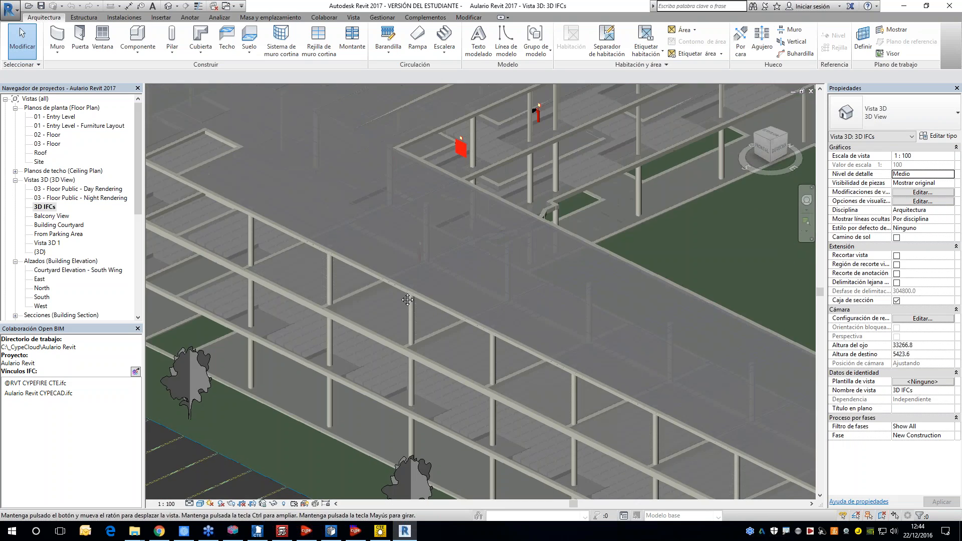
scroll(519, 341, "down", 1)
middle_click_drag(500, 236, 416, 335)
scroll(408, 292, "up", 4)
middle_click_drag(408, 300, 365, 296, "shift")
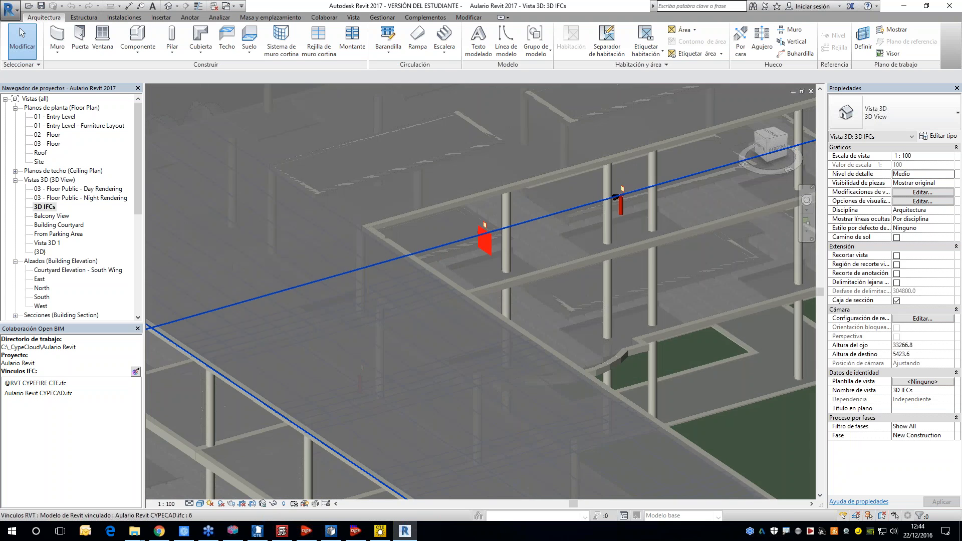
middle_click_drag(560, 225, 344, 239)
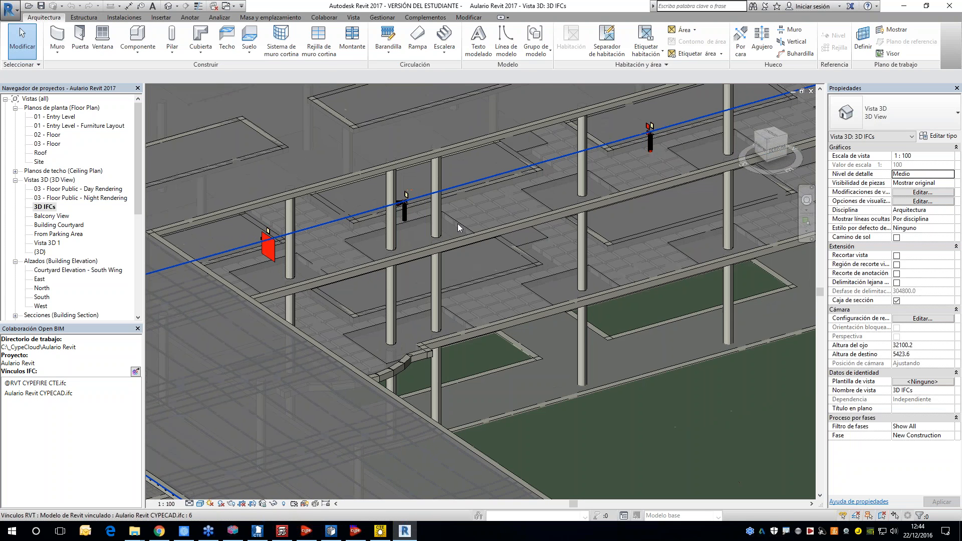
scroll(488, 223, "down", 1)
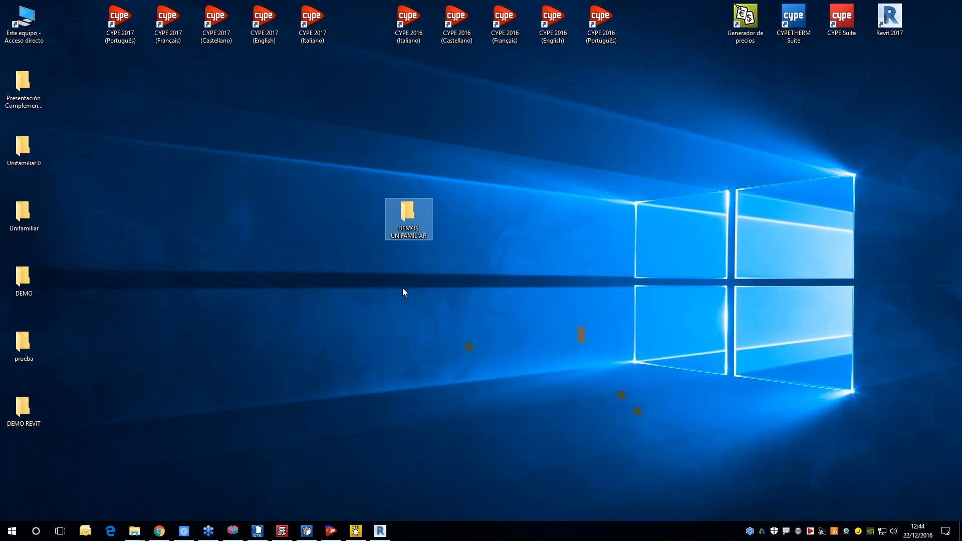
Inspect the files in the DEMOS UNIFAMILIAR folder and its .revit subfolder, widening the name column, and return to the parent folder
double_click(411, 230)
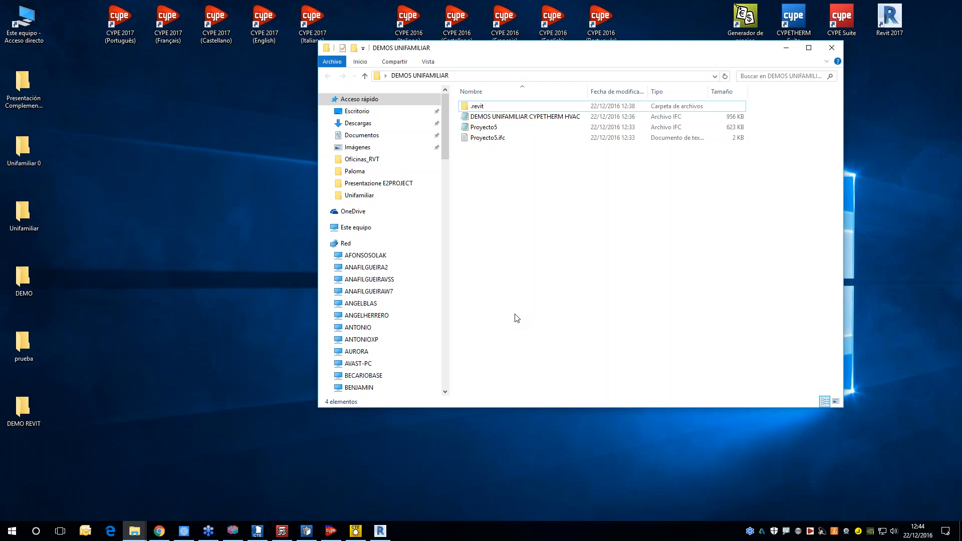
double_click(477, 107)
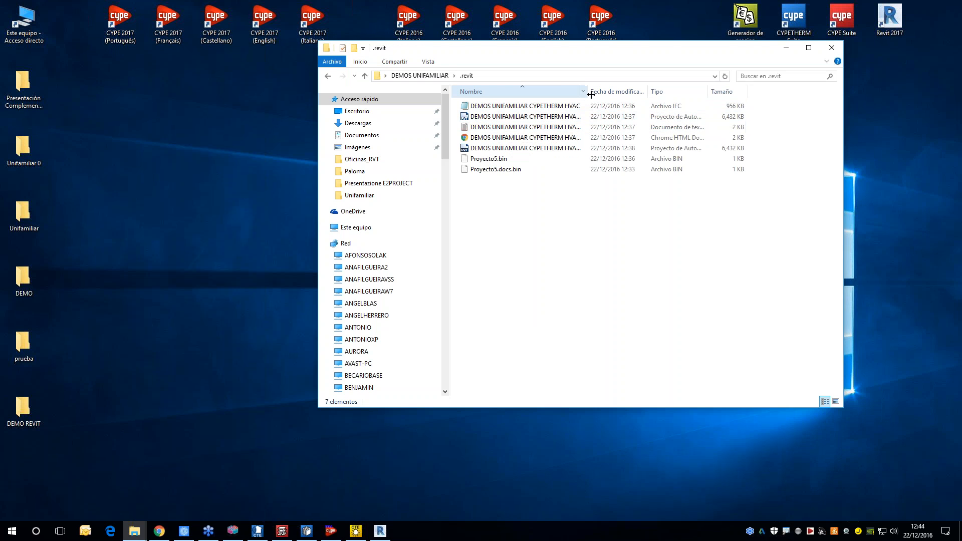
left_click_drag(588, 92, 667, 95)
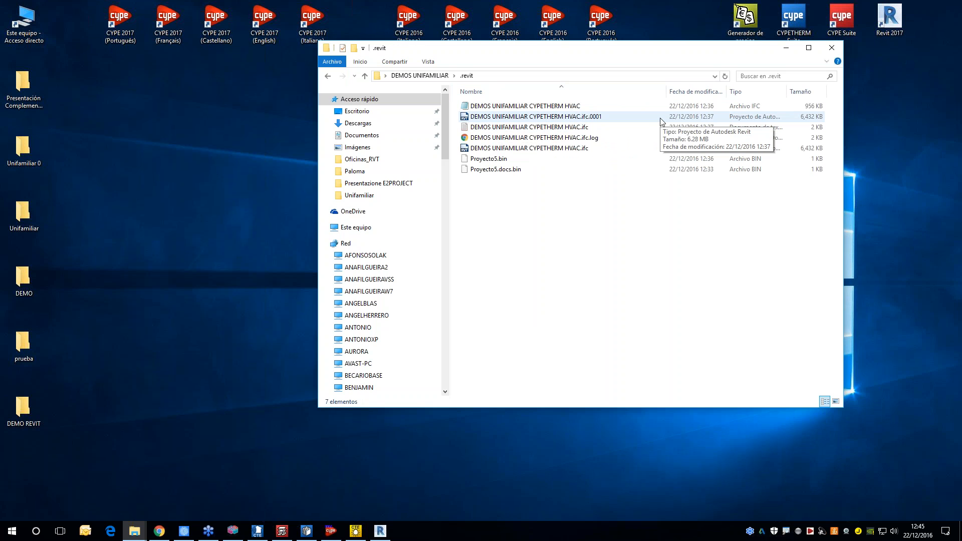
left_click(431, 75)
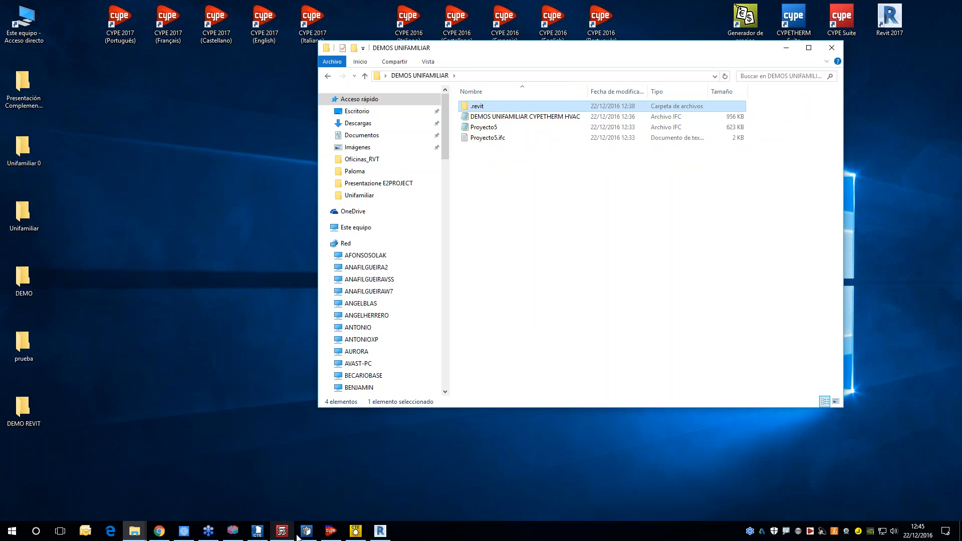
Switch to CYPECAD, view the Aulario Revit 2017 floor plan and its structural 3D model, and close the 3D model
left_click(282, 532)
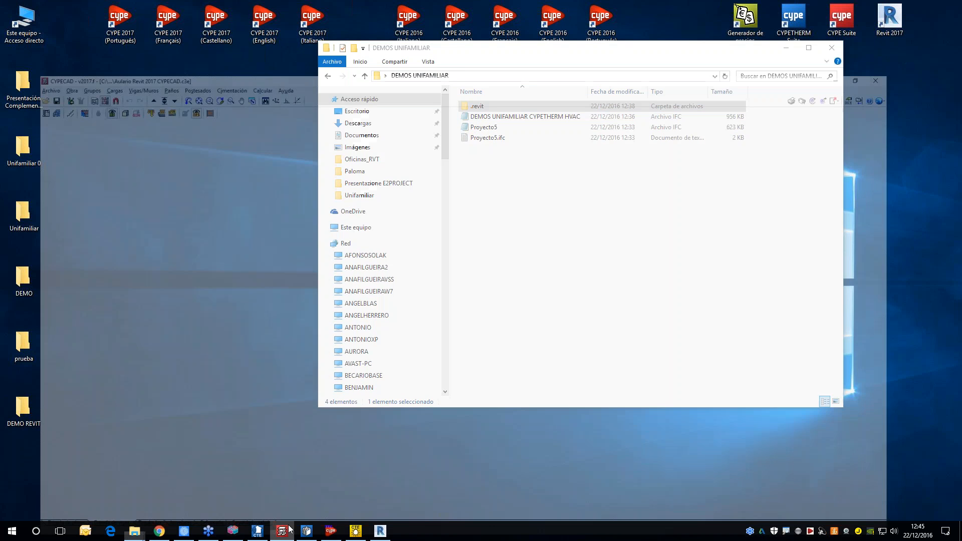
scroll(372, 368, "up", 2)
scroll(401, 346, "down", 2)
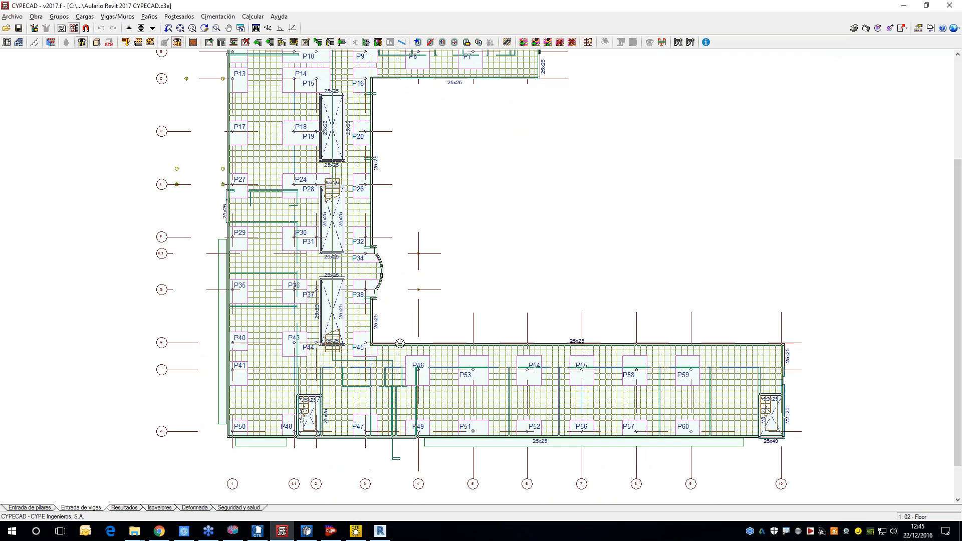
middle_click_drag(400, 331, 413, 353)
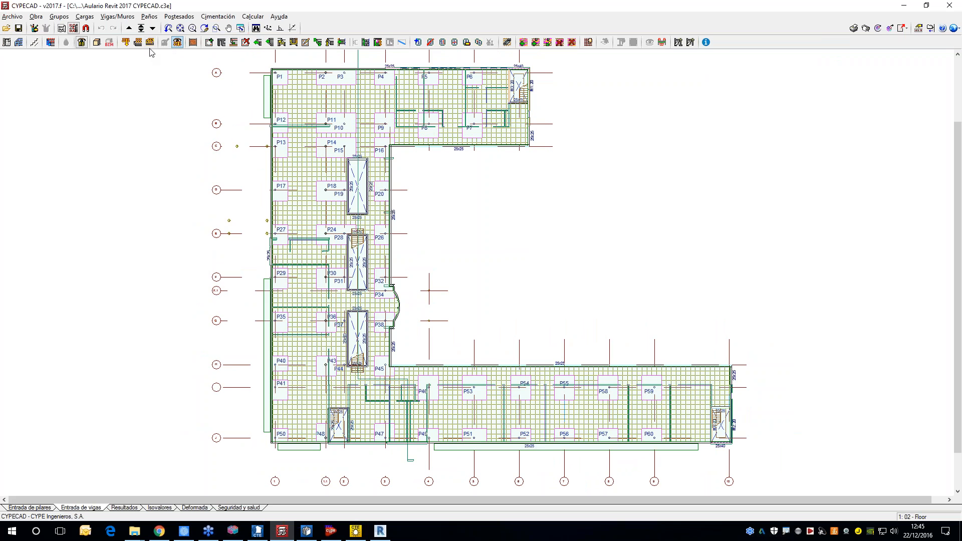
left_click(97, 44)
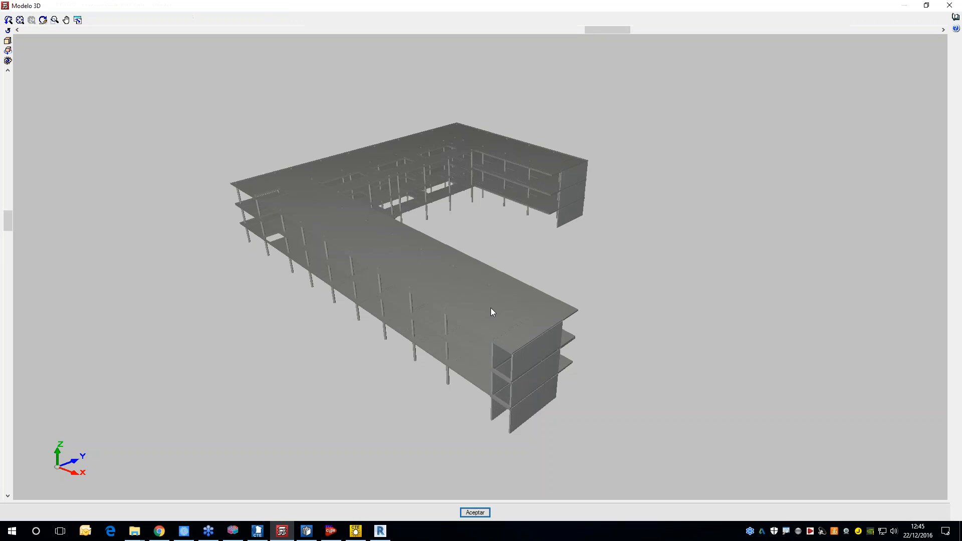
middle_click_drag(518, 264, 83, 47)
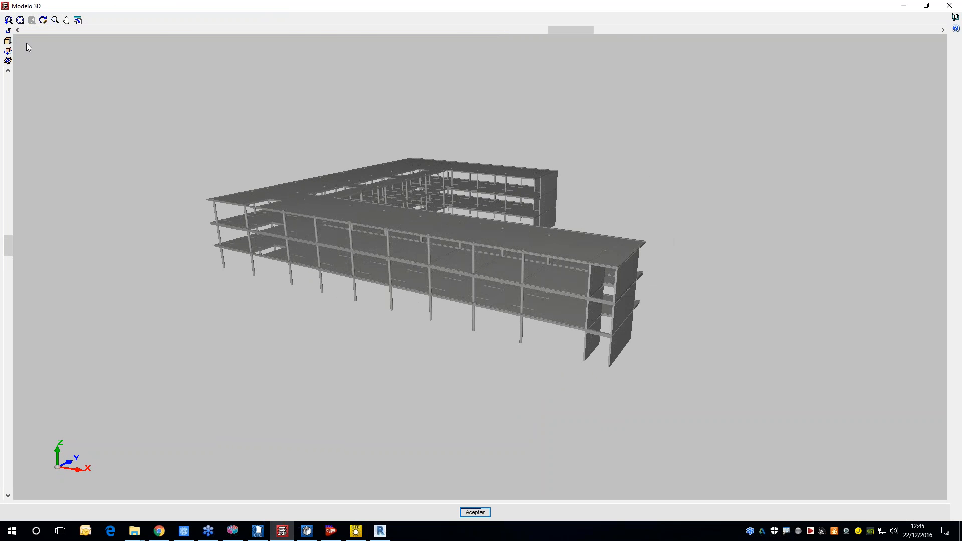
key("Return")
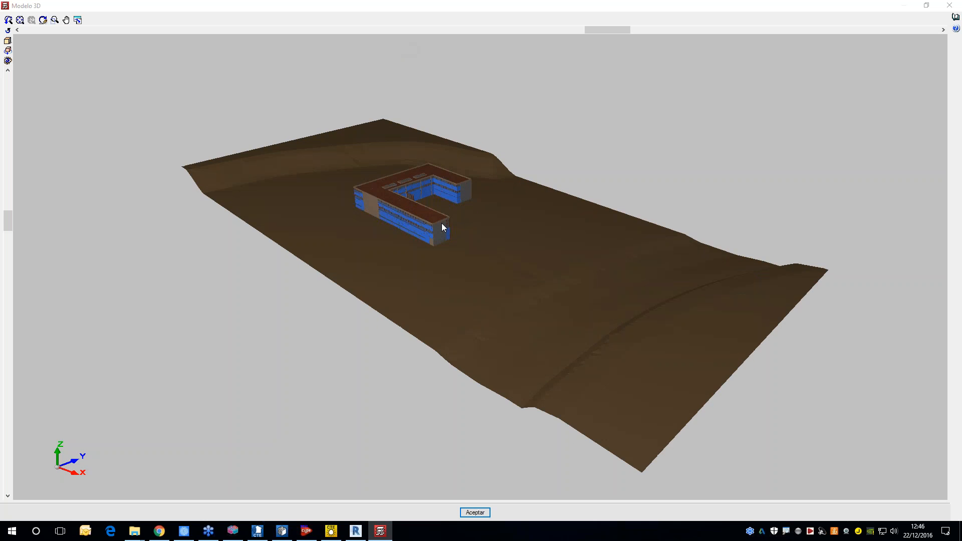
Examine the 3D model of the complete building on its terrain from several angles, with the list of element display options shown
left_click_drag(442, 227, 541, 274)
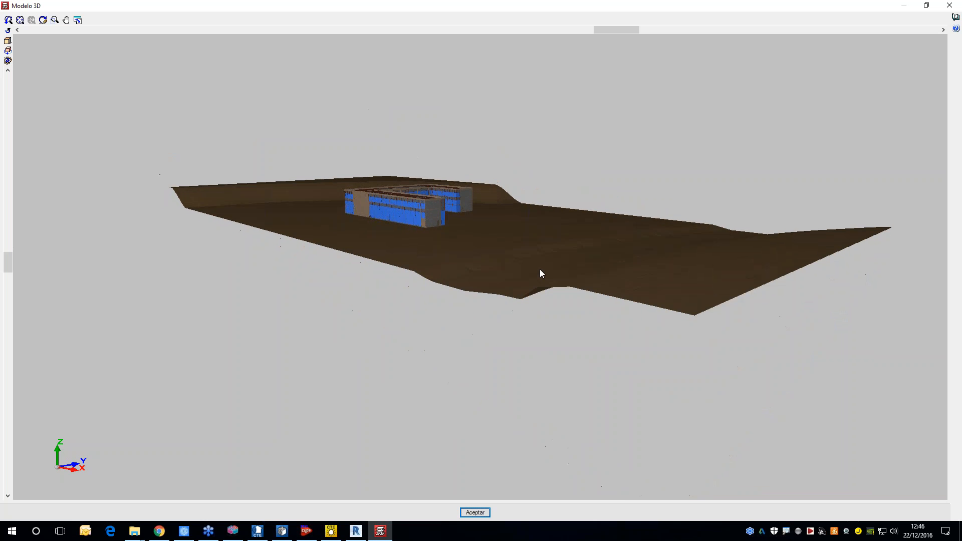
scroll(420, 203, "up", 5)
middle_click_drag(379, 205, 393, 292)
left_click_drag(393, 293, 392, 303)
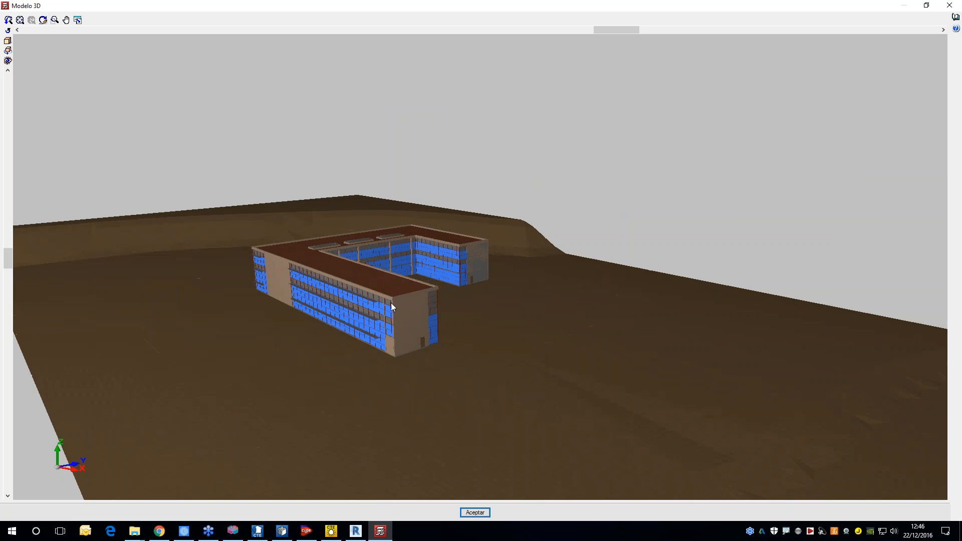
scroll(392, 306, "up", 3)
left_click(7, 41)
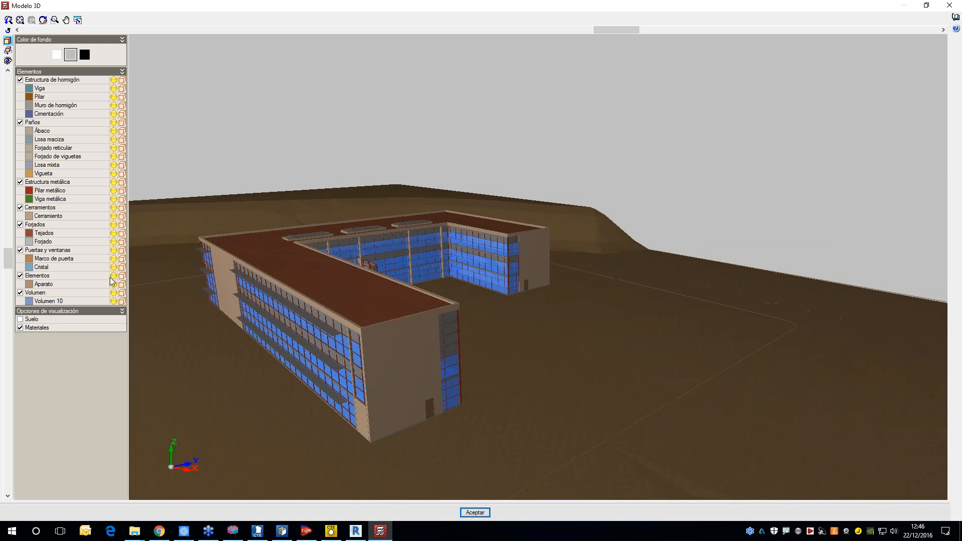
mouse_move(340, 281)
left_mouse_down()
mouse_move(360, 273)
mouse_move(361, 256)
mouse_move(353, 286)
left_mouse_up()
scroll(353, 288, "up", 3)
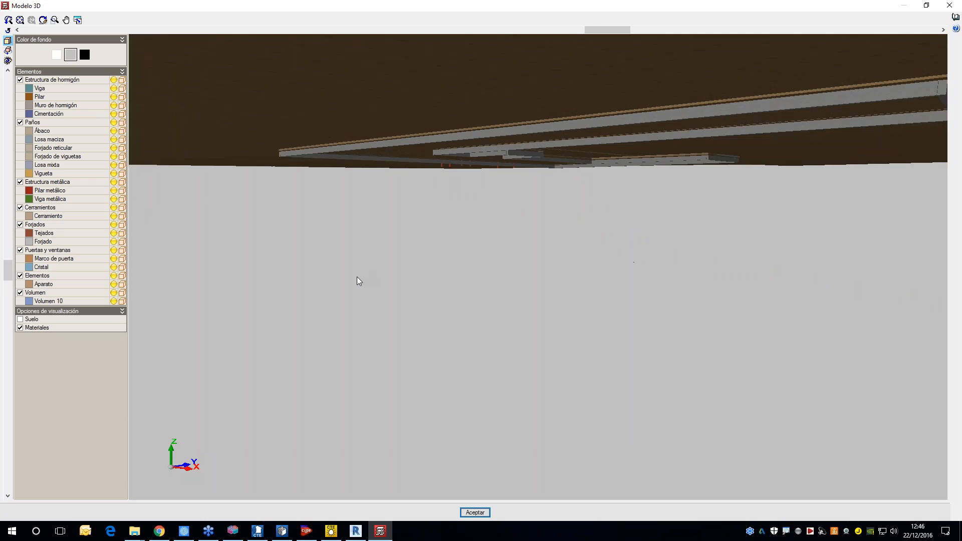
scroll(359, 281, "down", 3)
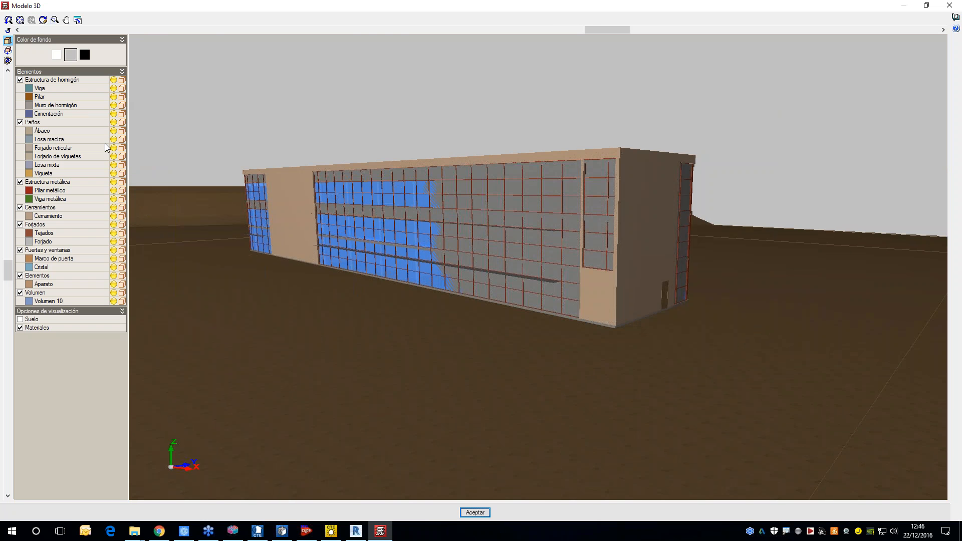
Hide Cerramientos, Forjados, Estructura metálica and Volumen in the 3D model, and make Losa maciza and Forjado de viguetas see-through
left_click(121, 210)
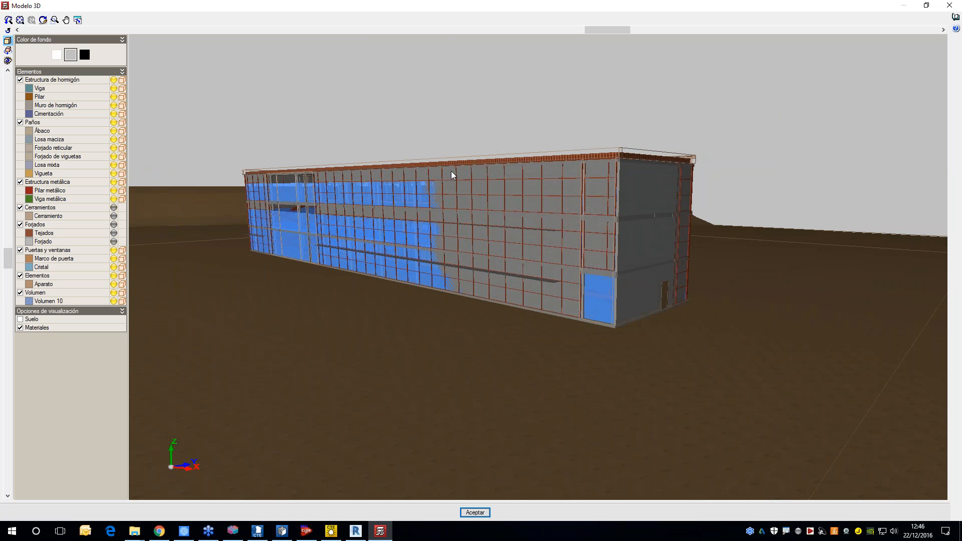
left_click_drag(452, 171, 492, 193)
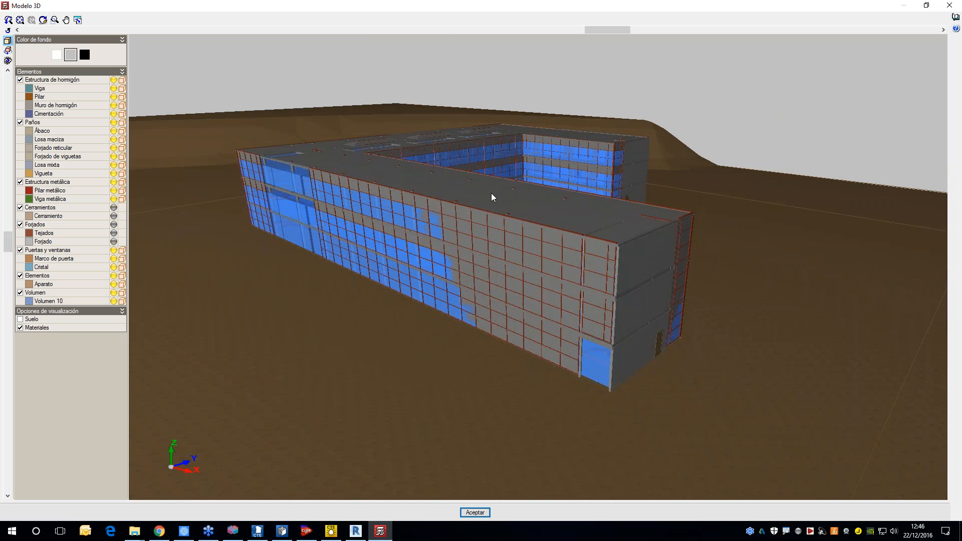
left_click(122, 140)
left_click(123, 156)
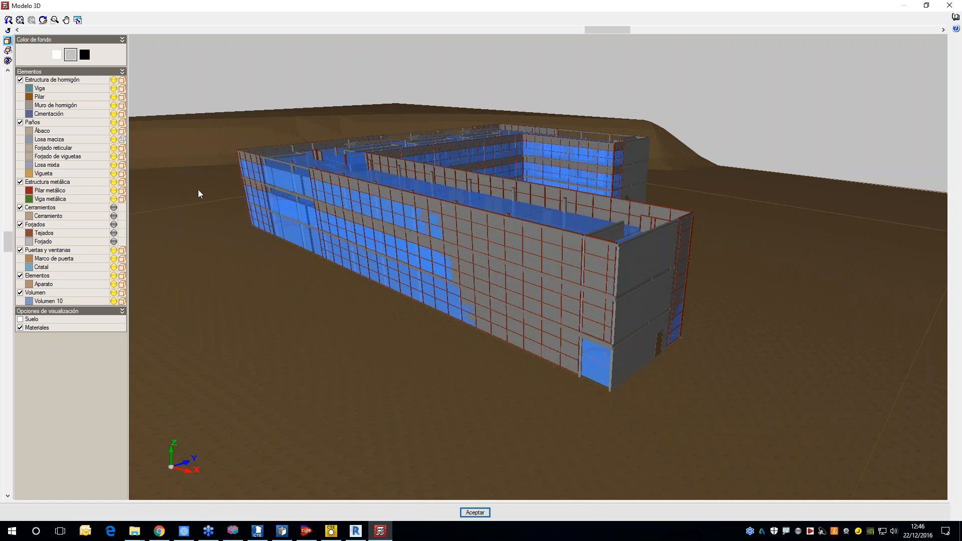
left_click(123, 183)
left_click(115, 183)
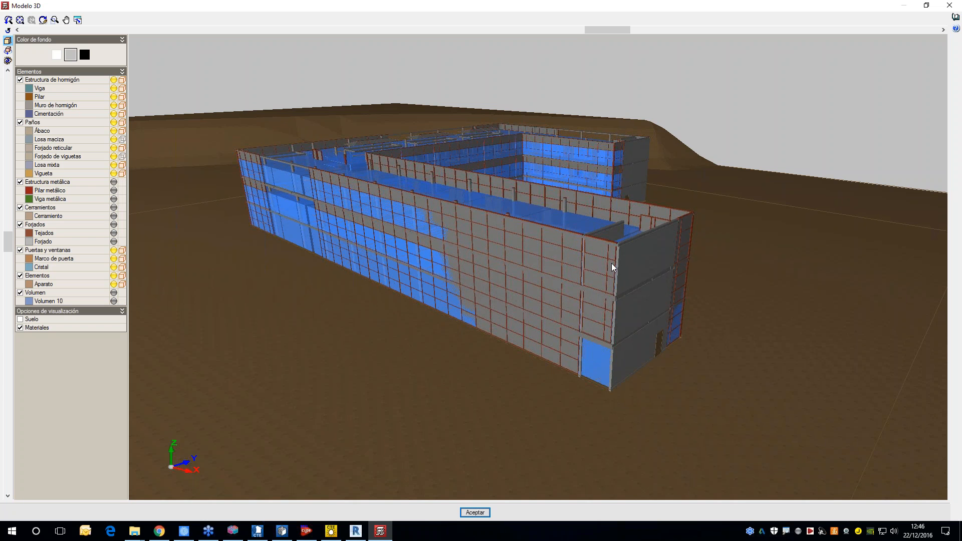
Examine the exposed columns, beams, joists and walls inside the building's 3D model up close and from above
scroll(621, 266, "up", 4)
scroll(661, 269, "down", 4)
left_click_drag(692, 286, 597, 301)
scroll(494, 232, "up", 5)
scroll(494, 235, "down", 2)
mouse_move(494, 235)
left_mouse_down()
mouse_move(508, 242)
mouse_move(538, 228)
mouse_move(500, 248)
left_mouse_up()
scroll(513, 222, "down", 3)
scroll(511, 221, "down", 5)
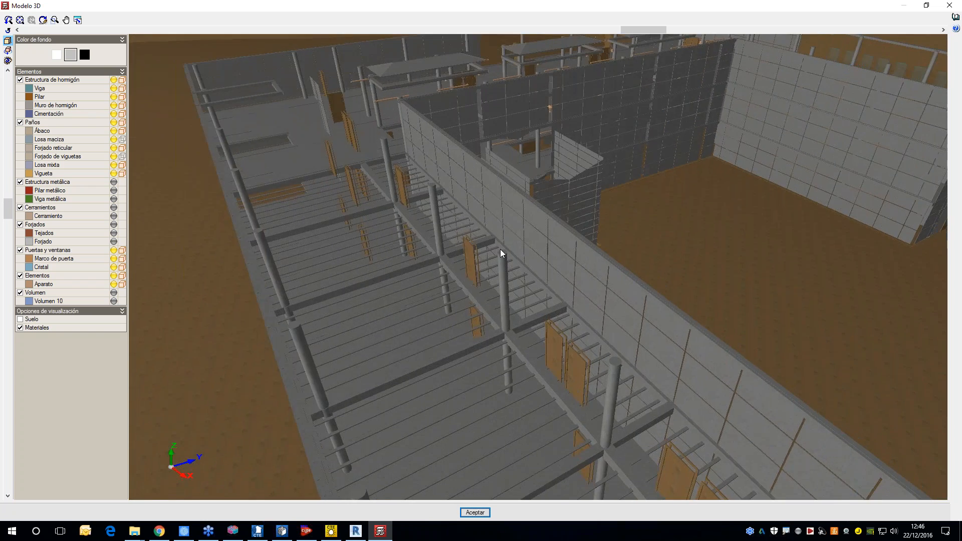
scroll(436, 320, "up", 3)
scroll(437, 320, "down", 5)
left_click_drag(532, 281, 307, 256)
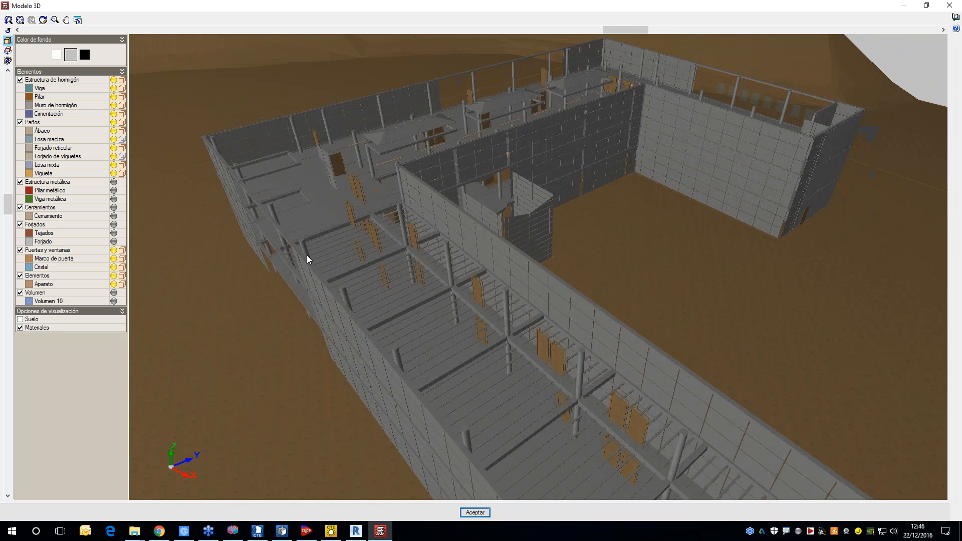
Hide Puertas y ventanas in the 3D model, inspect the remaining concrete structure, and close the 3D model
left_click(114, 250)
scroll(408, 254, "up", 3)
left_click_drag(420, 242, 451, 319)
scroll(451, 317, "up", 2)
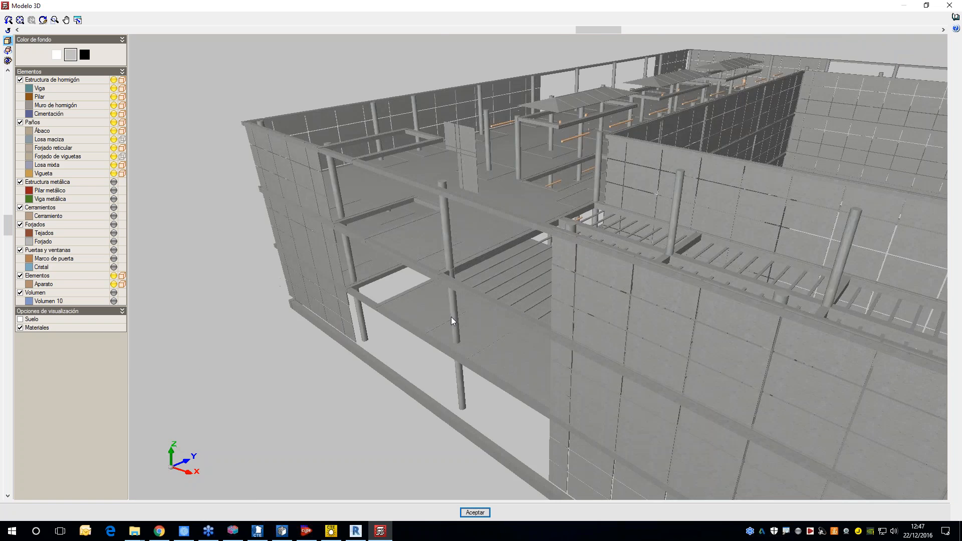
scroll(452, 317, "up", 2)
scroll(460, 330, "down", 5)
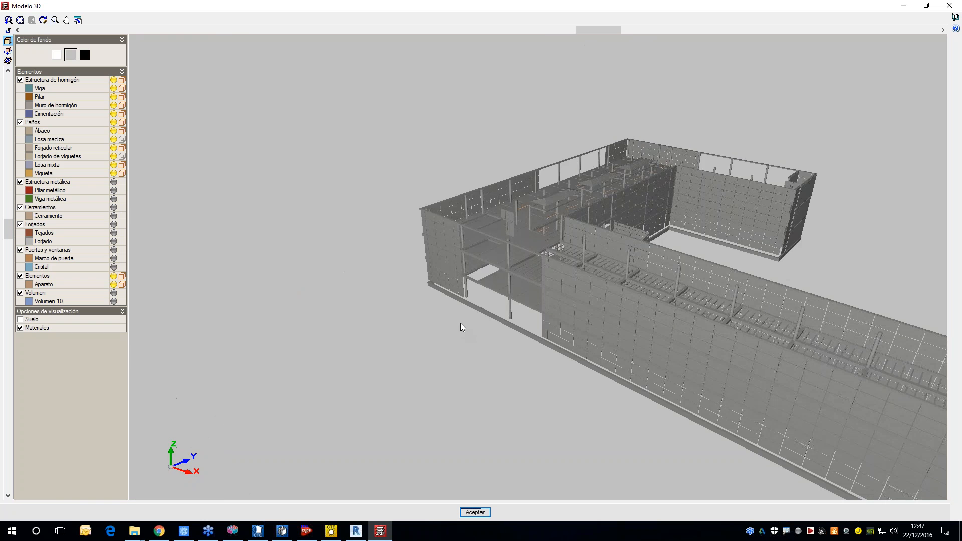
key("Return")
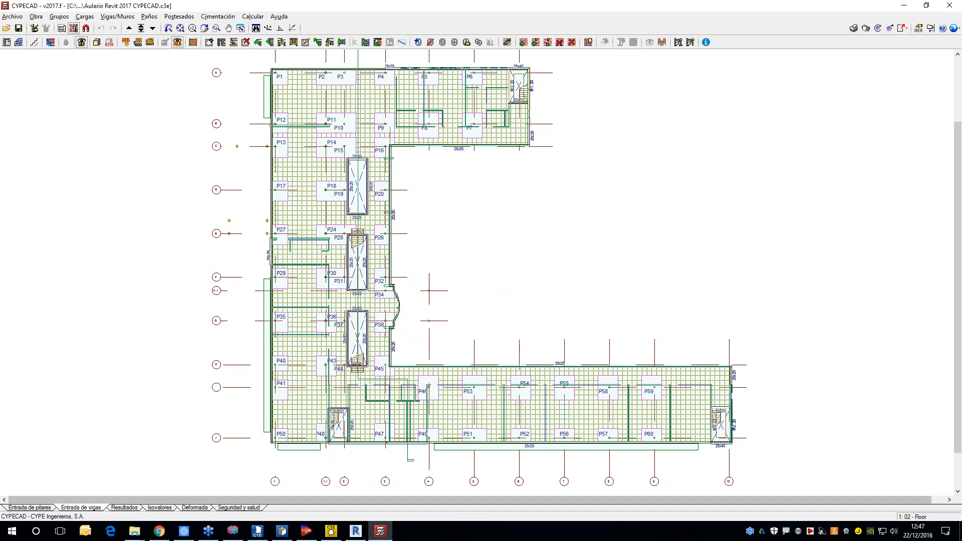
Switch to CYPELUX CTE and open its file manager without saving the current job
left_click(332, 531)
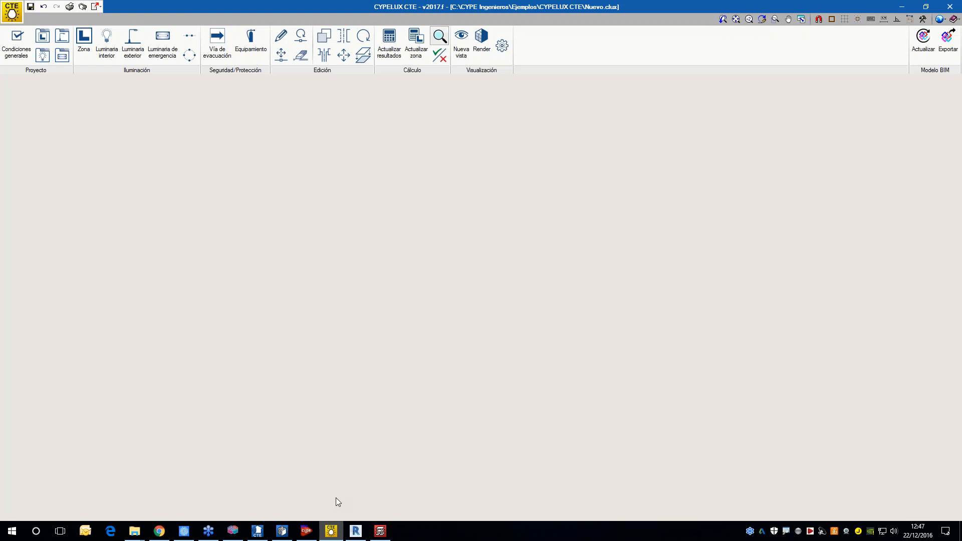
left_click(12, 13)
left_click(63, 56)
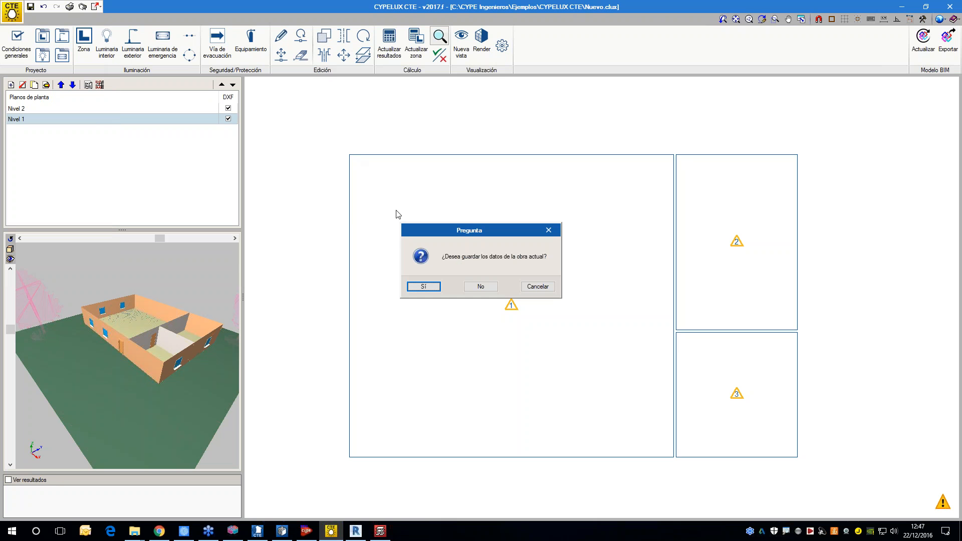
left_click(476, 286)
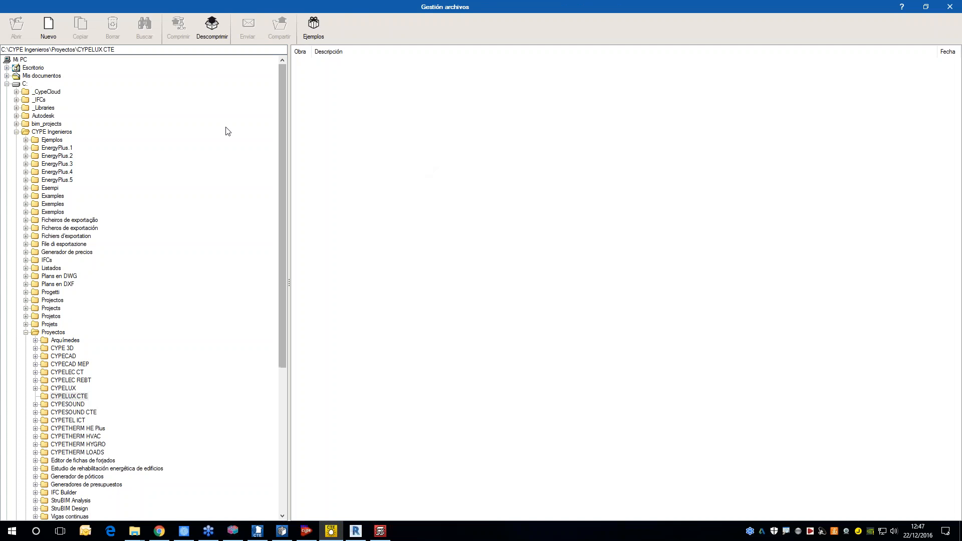
Open the Oficinas CTE job from the Oficinas_RVT folder inside C:\_CypeCloud
left_click(7, 68)
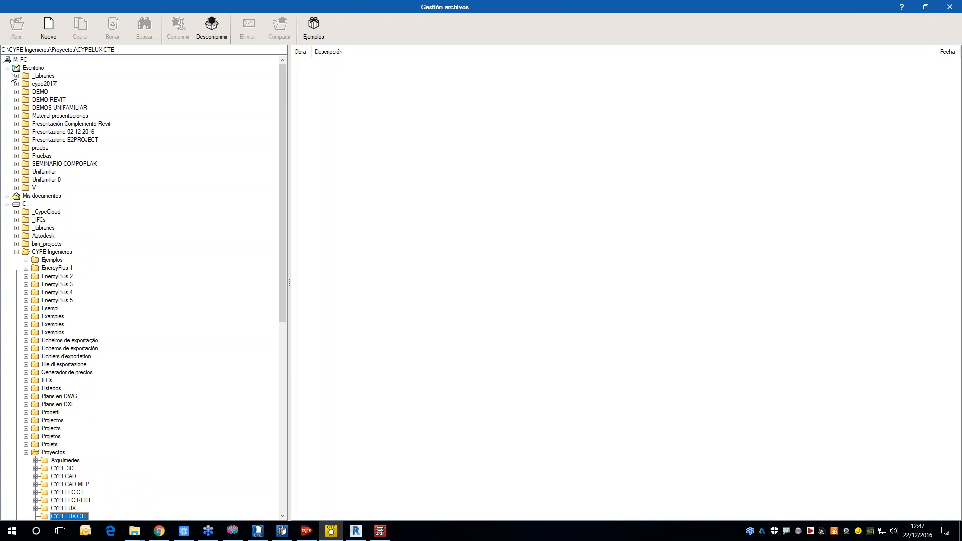
left_click(17, 252)
left_click(16, 213)
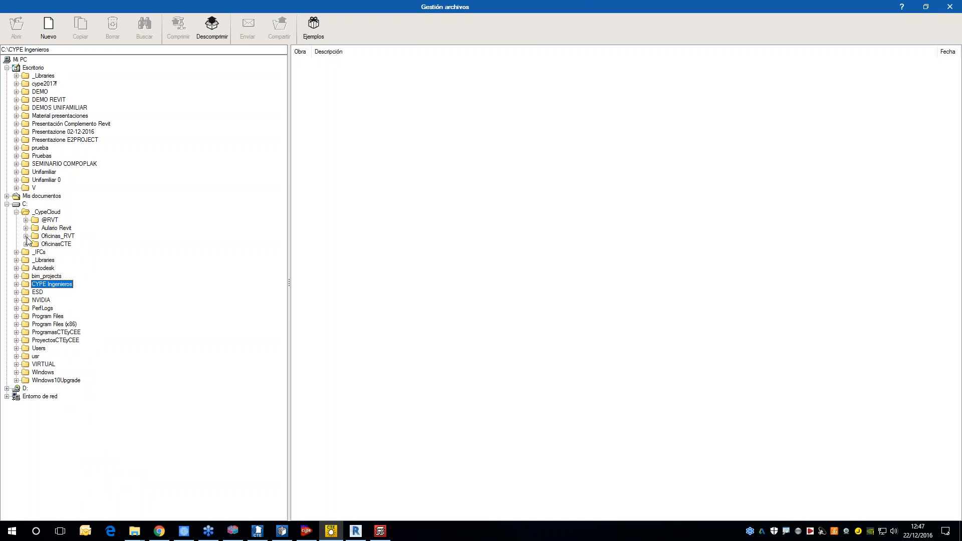
left_click(48, 238)
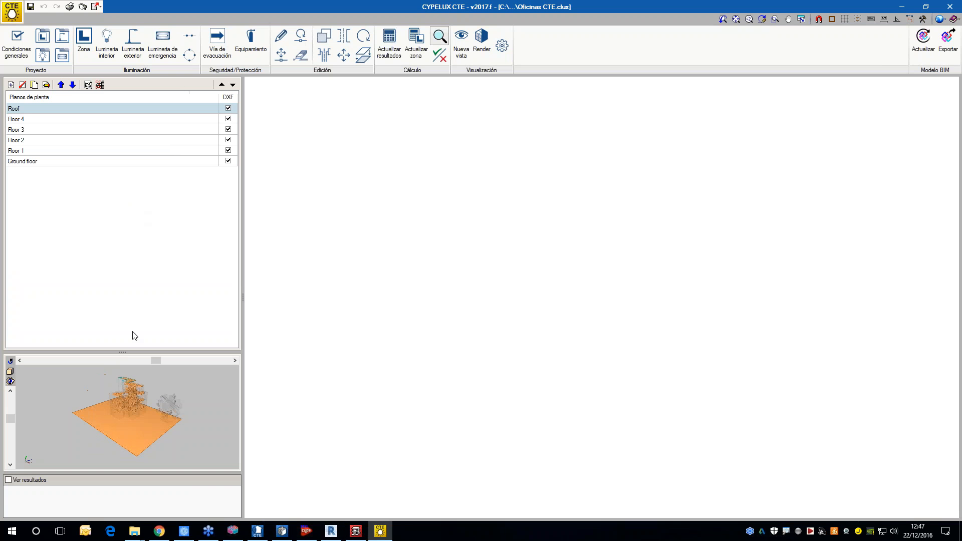
Display the Floor 2 plan and enlarge the 3D preview to view the floor's volumes from above
left_click(25, 139)
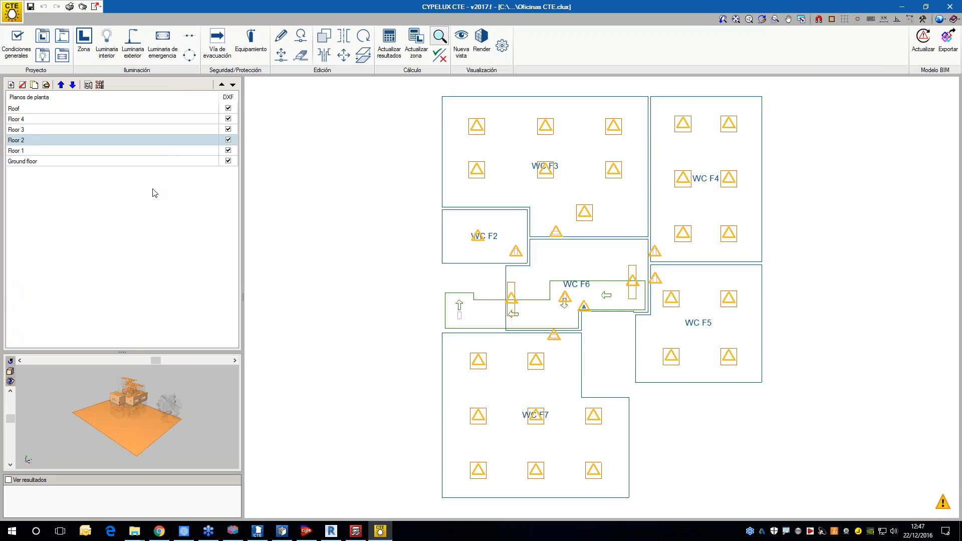
scroll(521, 312, "up", 3)
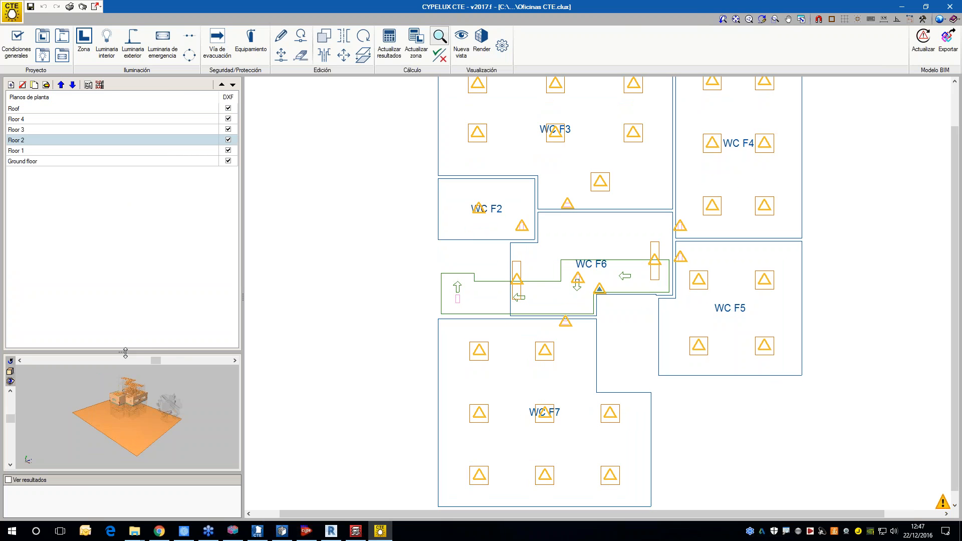
left_click_drag(122, 353, 122, 273)
scroll(134, 371, "up", 5)
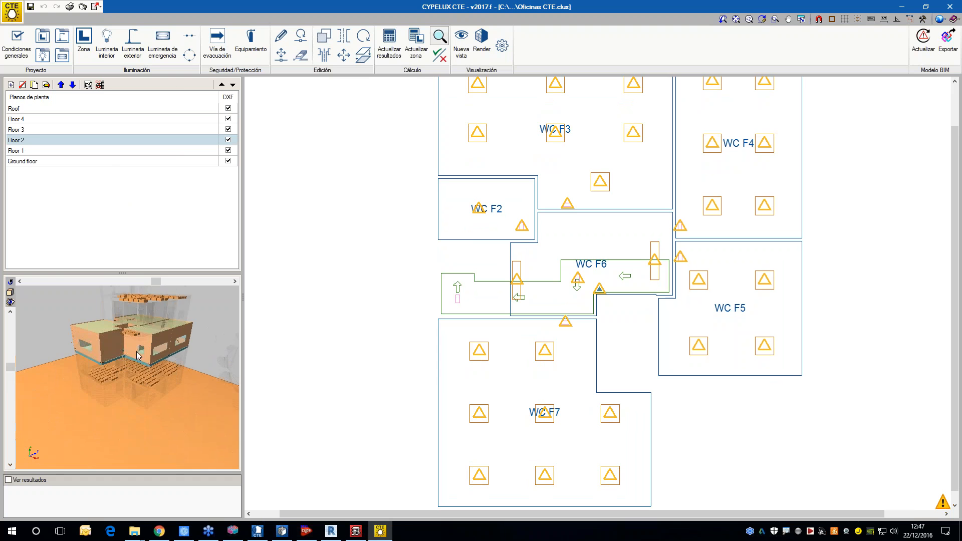
middle_click_drag(129, 309, 131, 334)
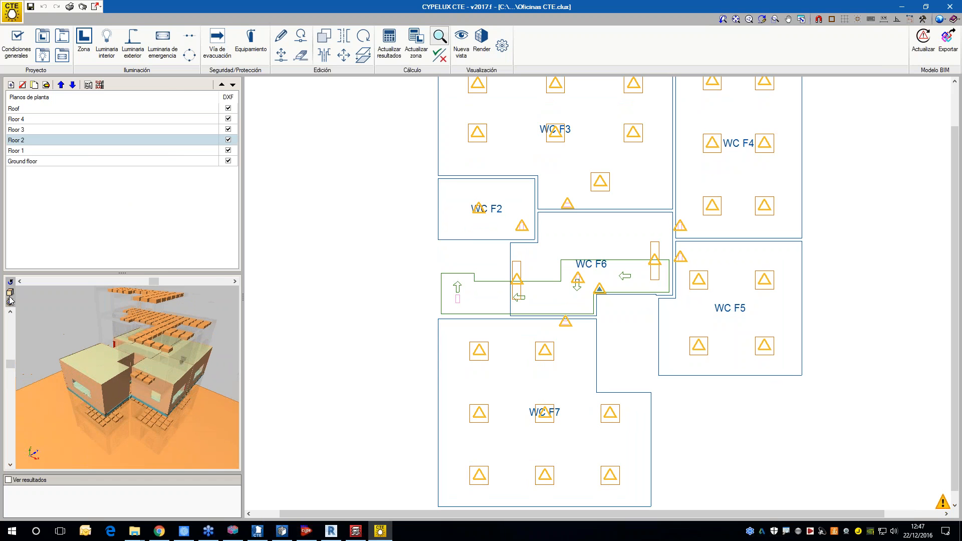
Hide the Elementos estructurales and Forjados layers in the 3D preview
left_click(10, 303)
left_click(413, 191)
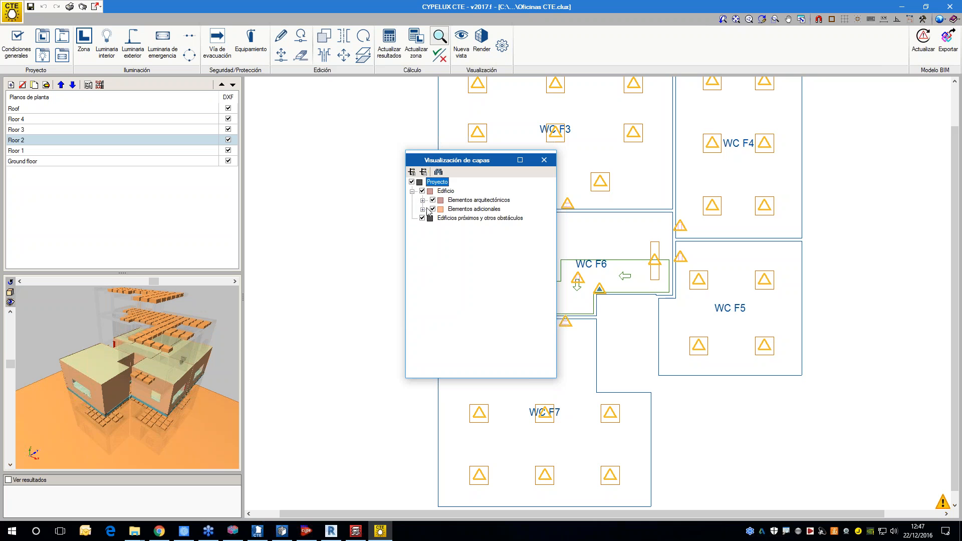
left_click(422, 209)
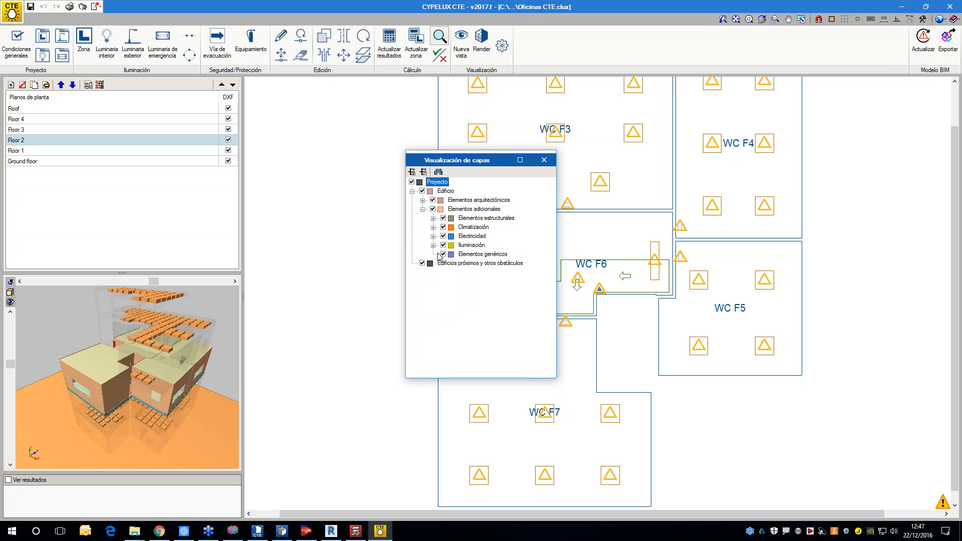
left_click(444, 219)
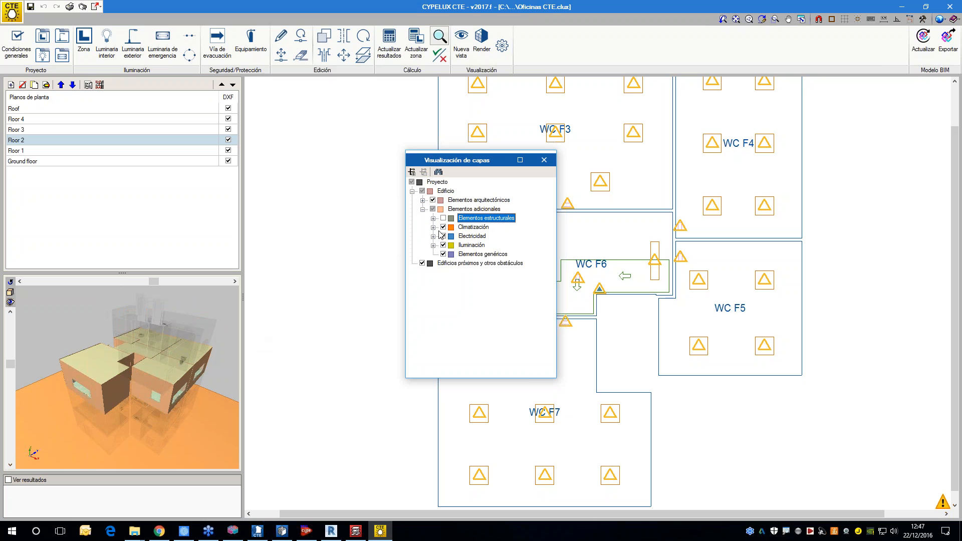
left_click(423, 200)
left_click(443, 218)
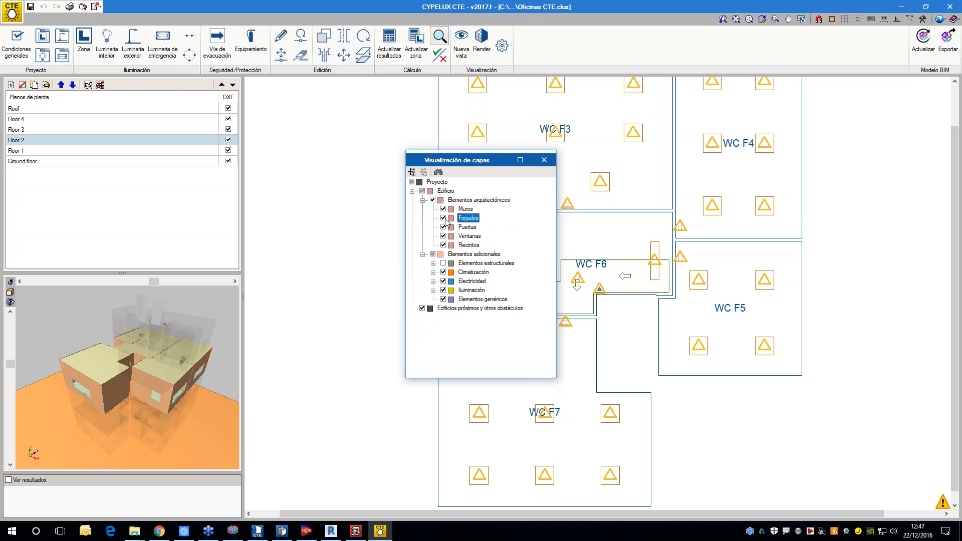
left_click(544, 160)
Examine the luminaires, ducts and partitions inside Floor 2 in the 3D preview from several angles
scroll(136, 369, "up", 5)
left_click_drag(136, 369, 183, 365)
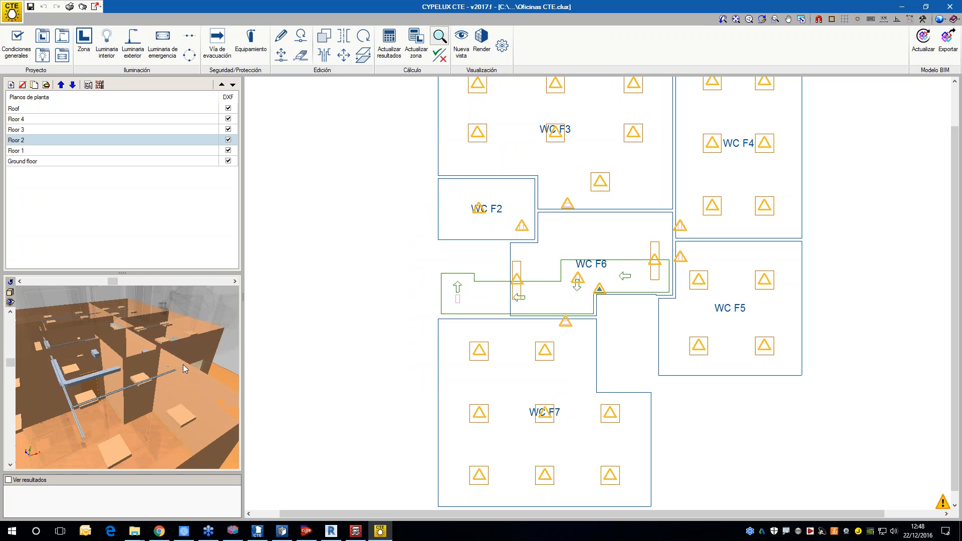
scroll(132, 404, "up", 3)
scroll(133, 406, "down", 4)
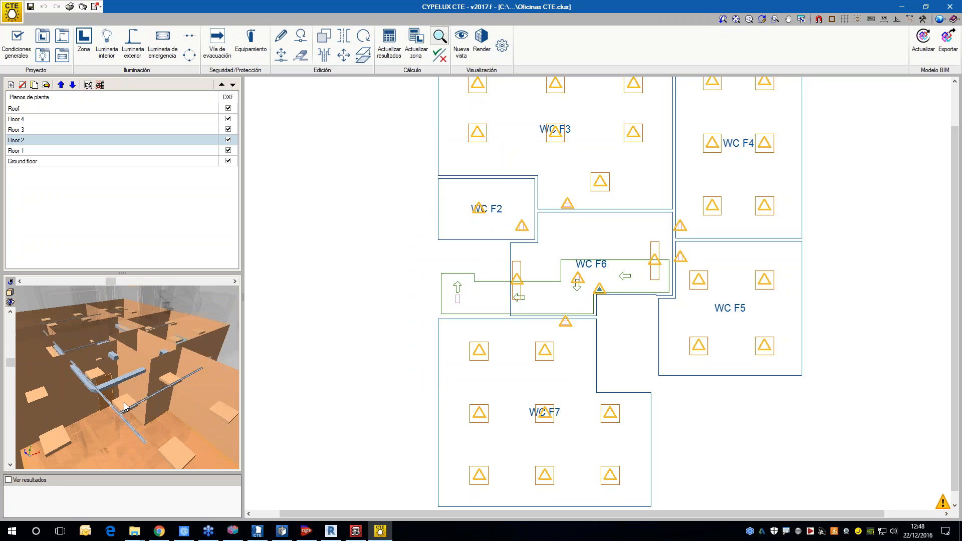
mouse_move(131, 405)
left_mouse_down()
mouse_move(176, 399)
mouse_move(141, 419)
left_mouse_up()
scroll(152, 395, "up", 2)
scroll(173, 403, "down", 3)
scroll(174, 404, "up", 2)
scroll(156, 408, "up", 4)
scroll(157, 409, "down", 4)
scroll(149, 407, "up", 2)
scroll(144, 415, "up", 1)
scroll(141, 419, "up", 2)
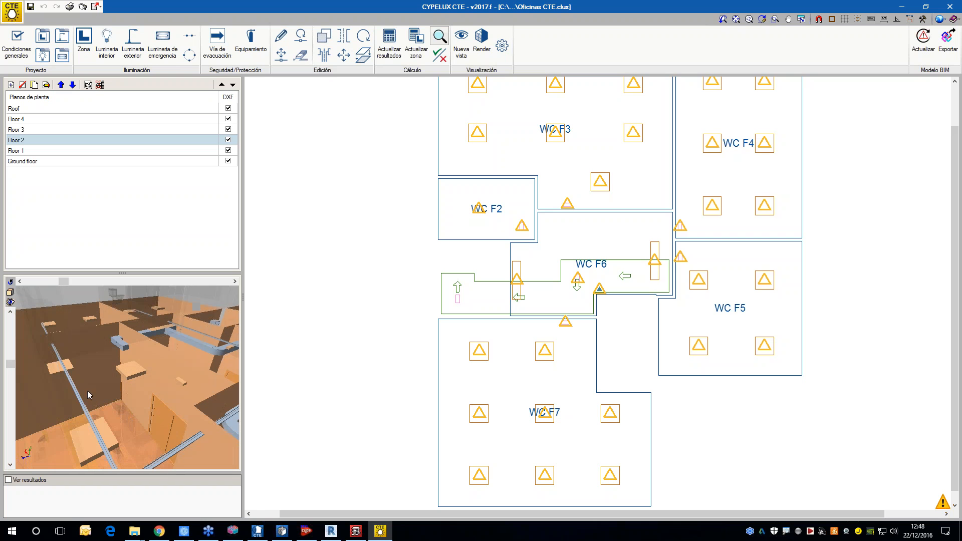
Update the lighting calculation results for the whole Oficinas CTE job
scroll(509, 351, "down", 1)
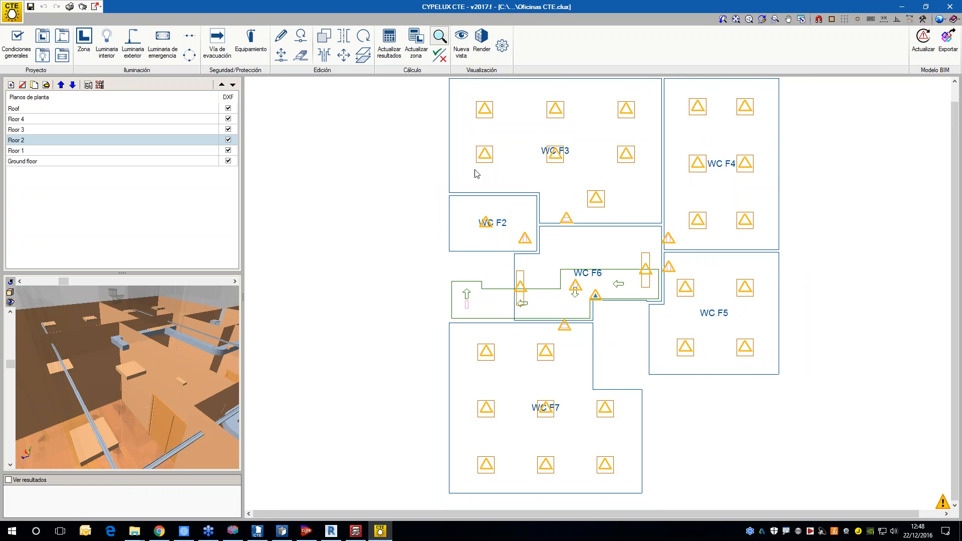
left_click(392, 55)
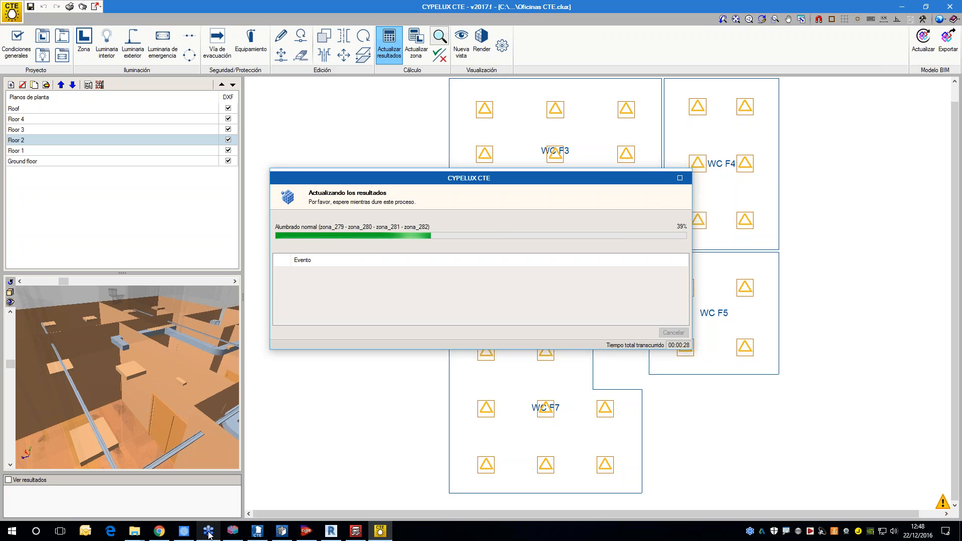
Switch to Revit, view the whole Aulario building, and open the IFC export class options
left_click(185, 533)
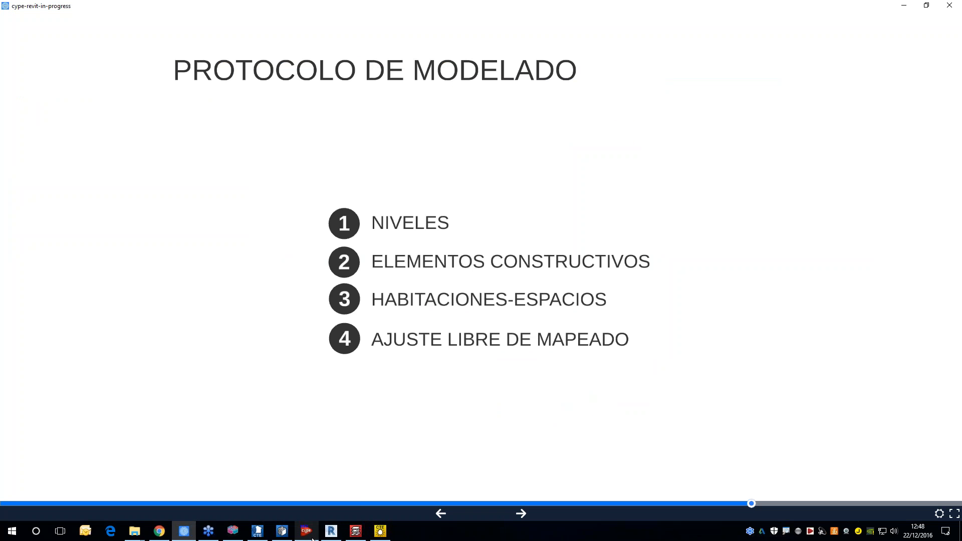
left_click(331, 531)
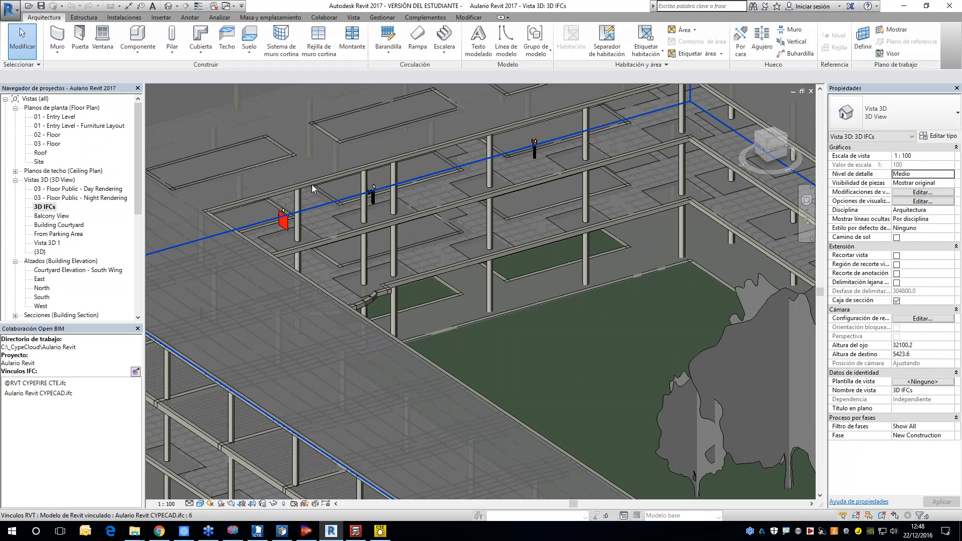
scroll(343, 209, "down", 10)
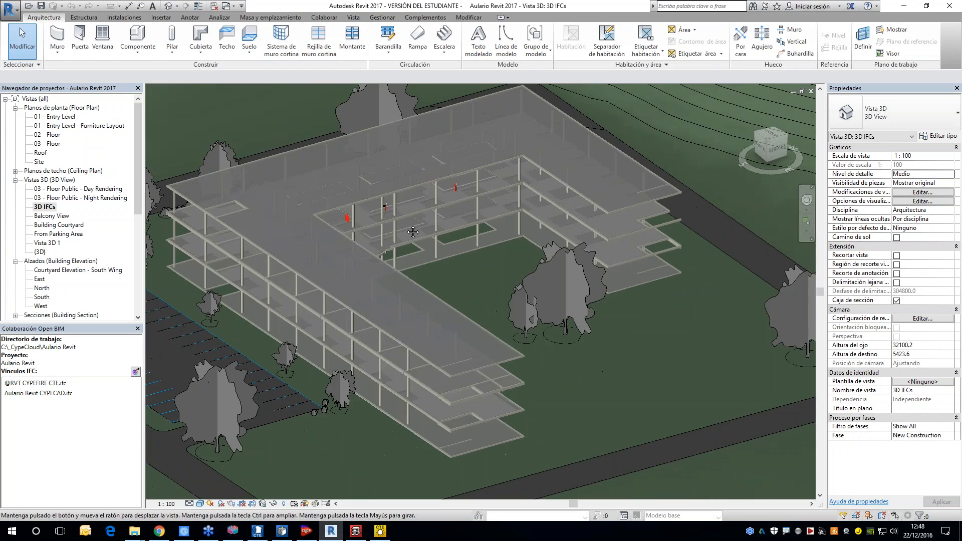
middle_click_drag(427, 241, 438, 252)
left_click(10, 9)
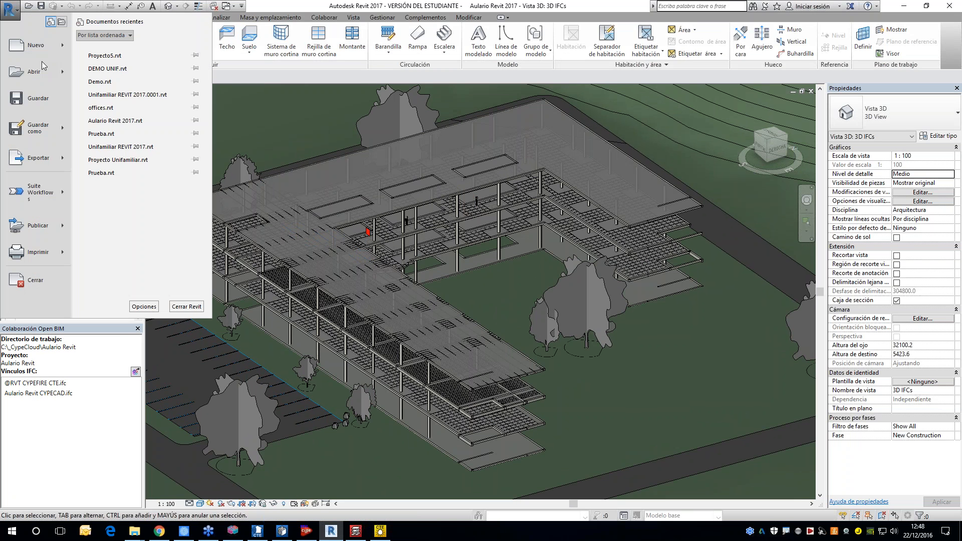
mouse_move(67, 162)
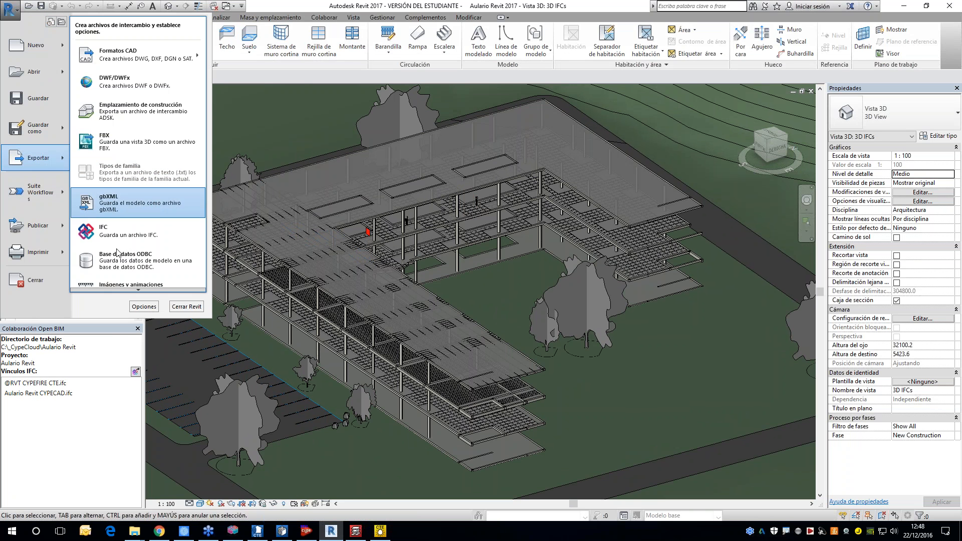
scroll(126, 294, "down", 3)
mouse_move(153, 283)
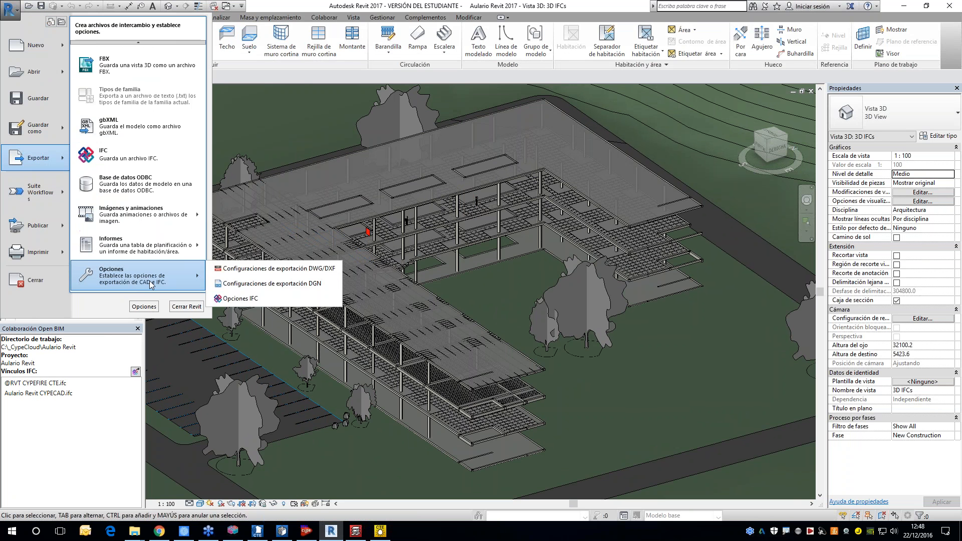
left_click(235, 298)
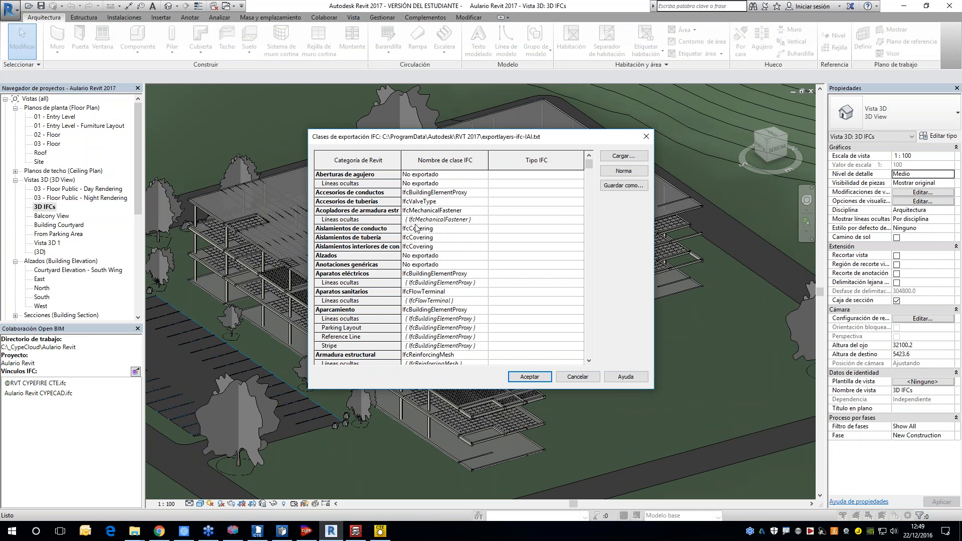
Review the IFC class assigned to each Revit category, including Zonas de climatización, and close the mapping without changes
scroll(420, 231, "down", 2)
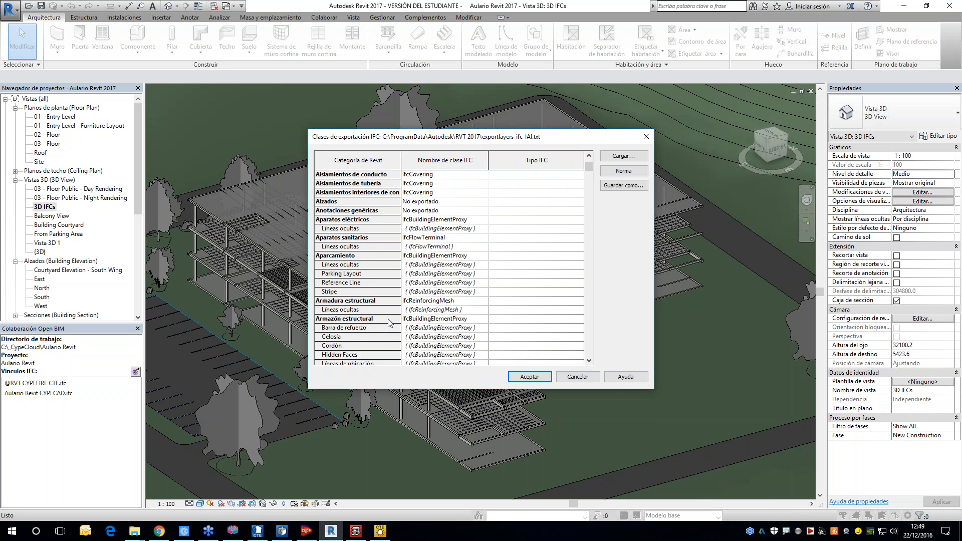
left_click_drag(587, 179, 540, 362)
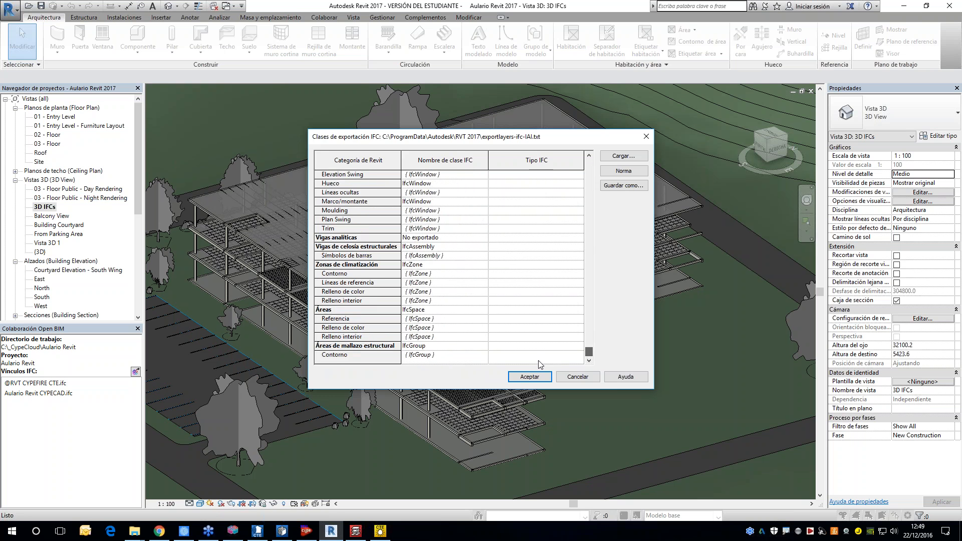
scroll(410, 313, "up", 6)
scroll(410, 313, "down", 4)
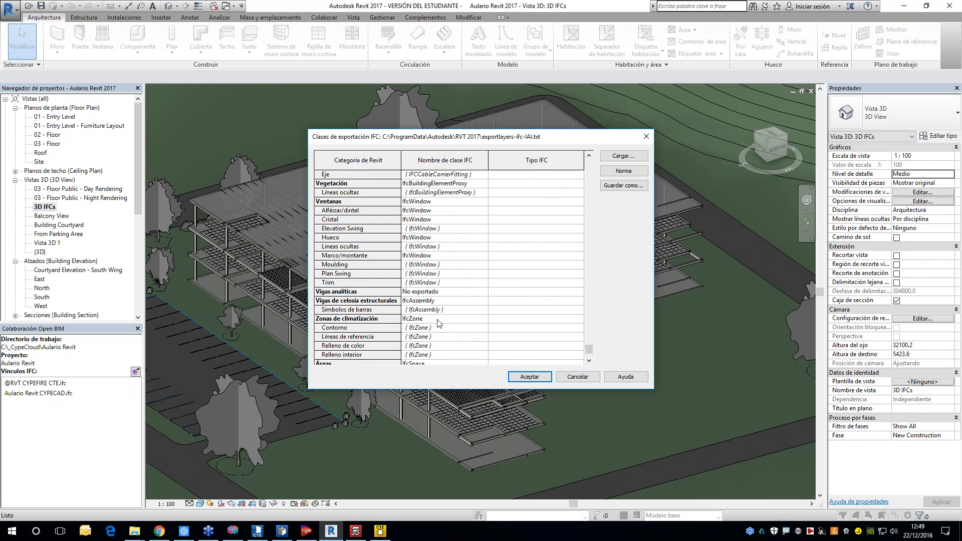
double_click(434, 319)
left_click(578, 377)
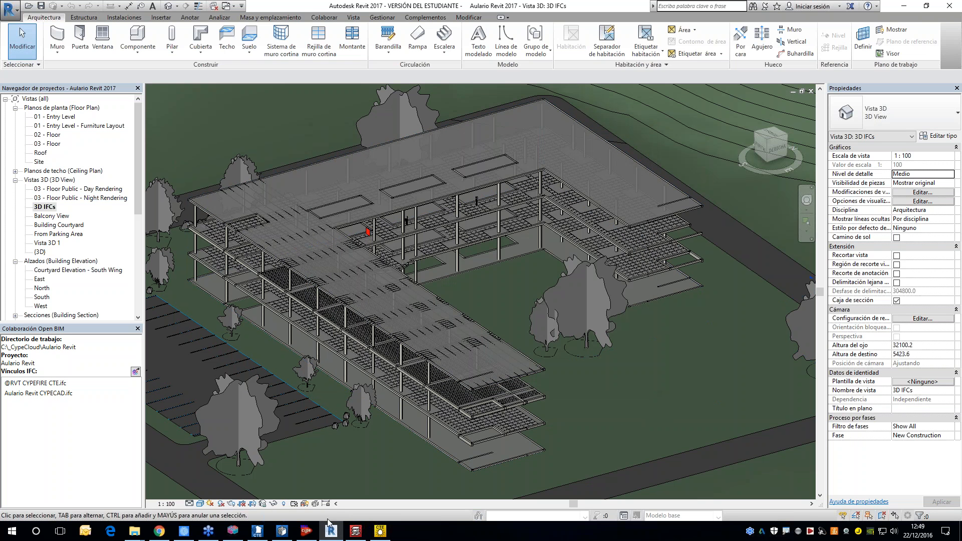
Switch to the cype-revit-in-progress presentation and advance to the BIMSERVER + INTERACCIONES IFC slide
left_click(184, 531)
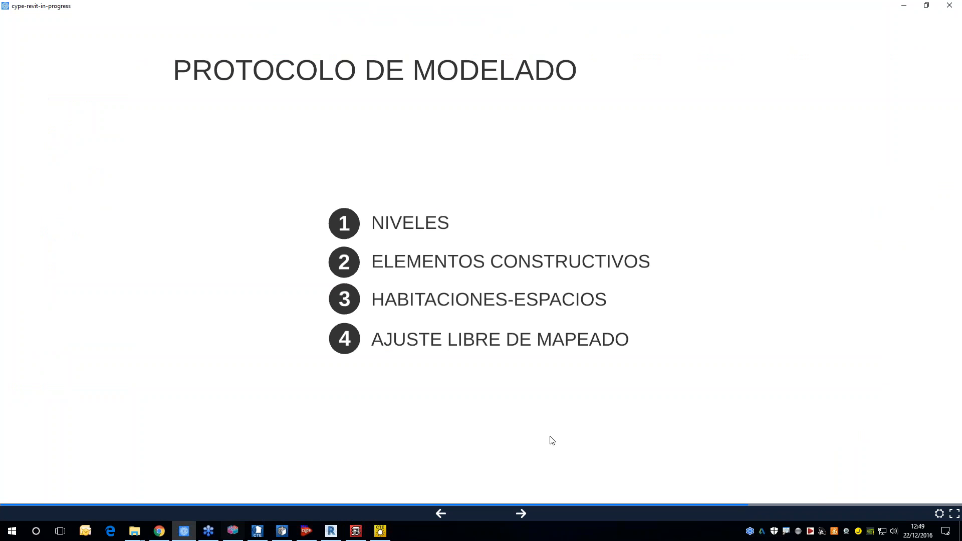
left_click(522, 513)
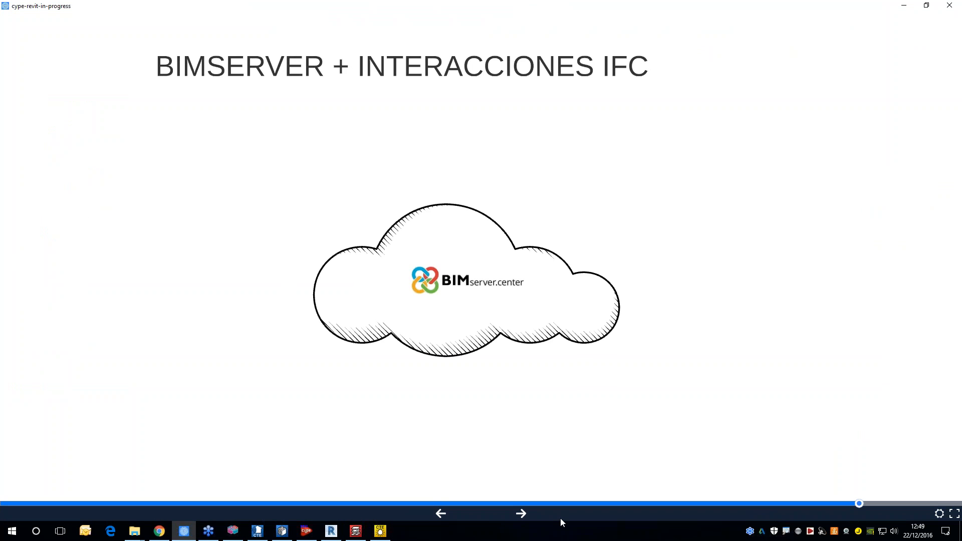
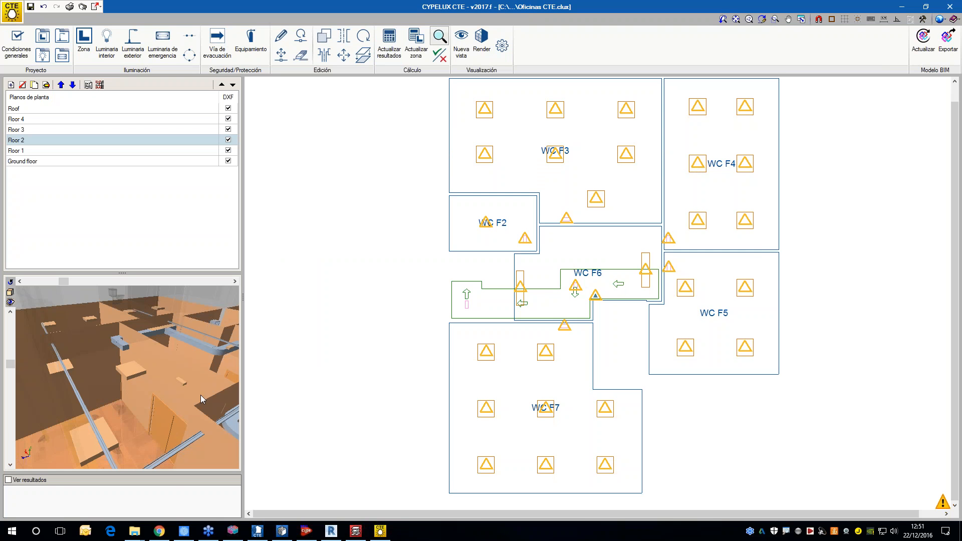
Display the normal-lighting illuminance isovalues on CYPELUX CTE's Floor 2 plan and export the job to the BIM model
left_click(23, 481)
scroll(512, 299, "down", 1)
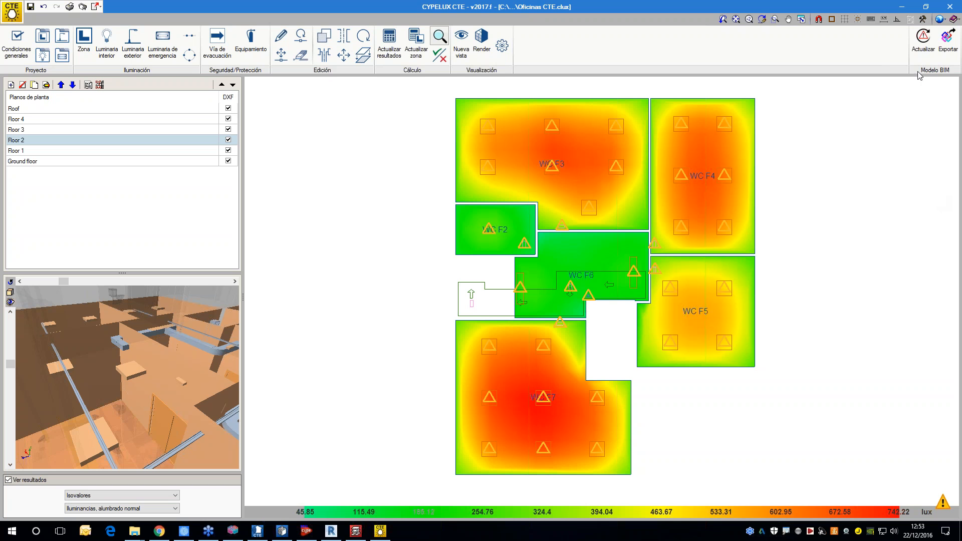
left_click(947, 50)
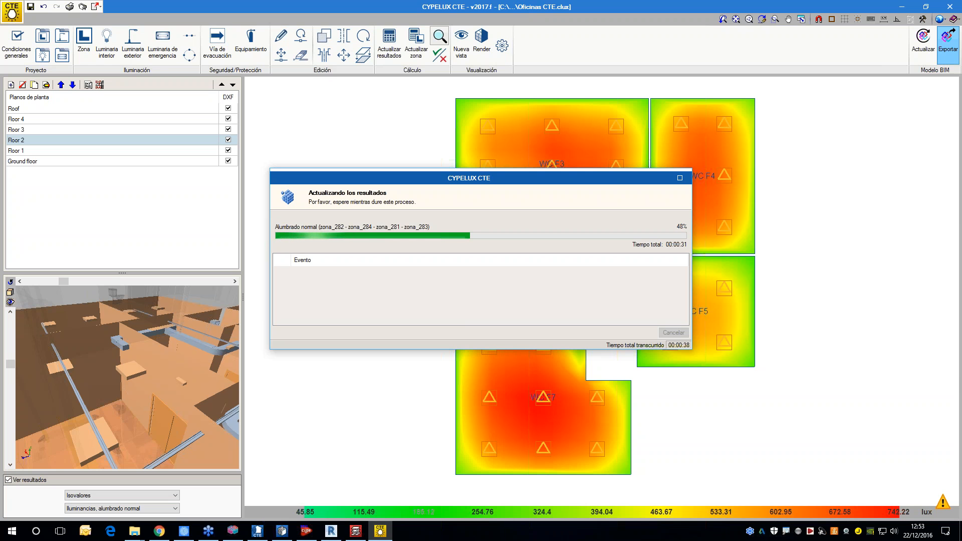
Switch to Revit and bring up the open view of the Unifamiliar REVIT 2017 project
left_click(331, 531)
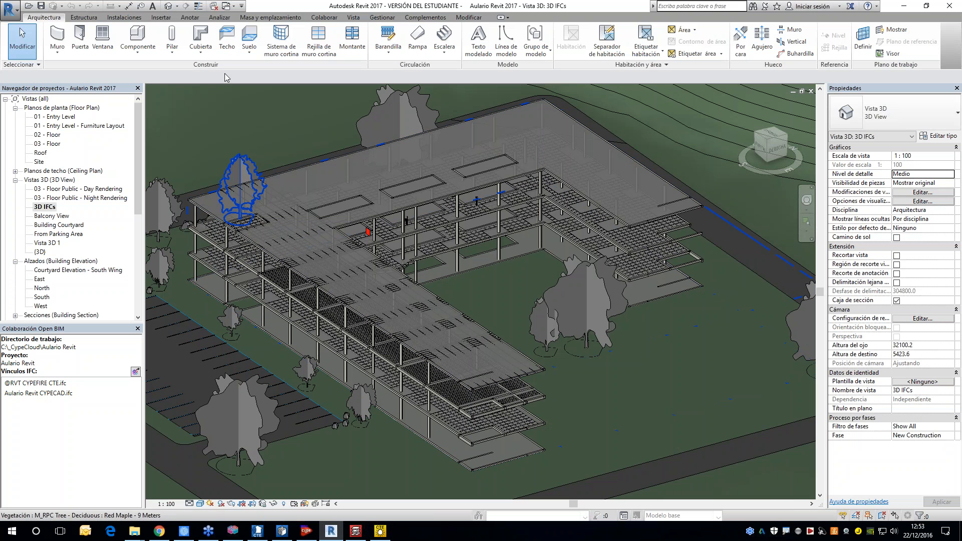
left_click(234, 6)
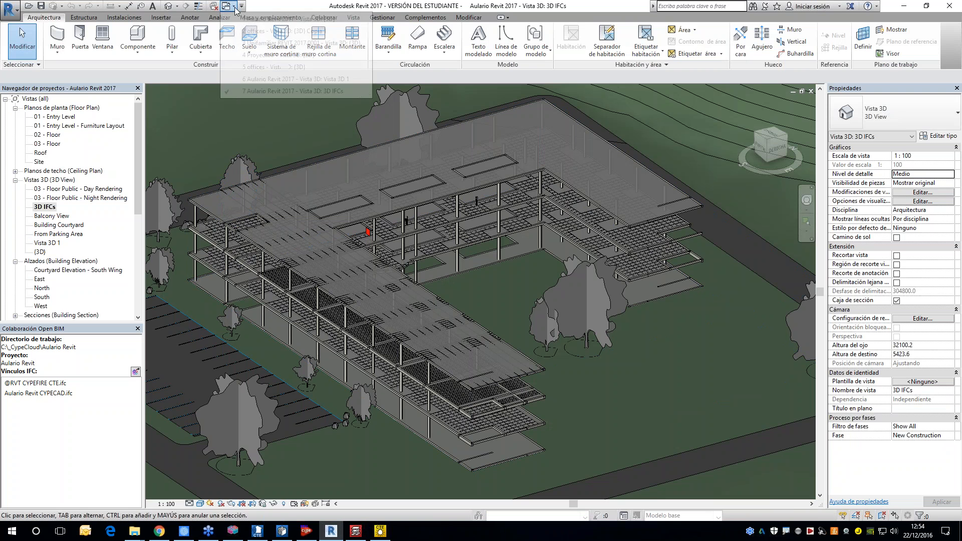
left_click(301, 43)
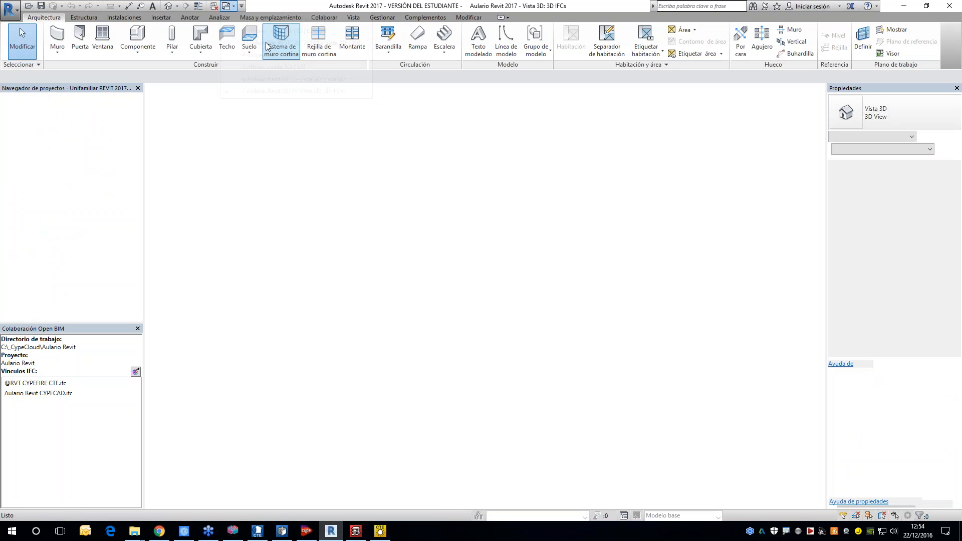
Switch to Proyecto5's 3D view and temporarily isolate the linked DEMOS UNIFAMILIAR CYPETHERM HVAC.ifc model
left_click(234, 7)
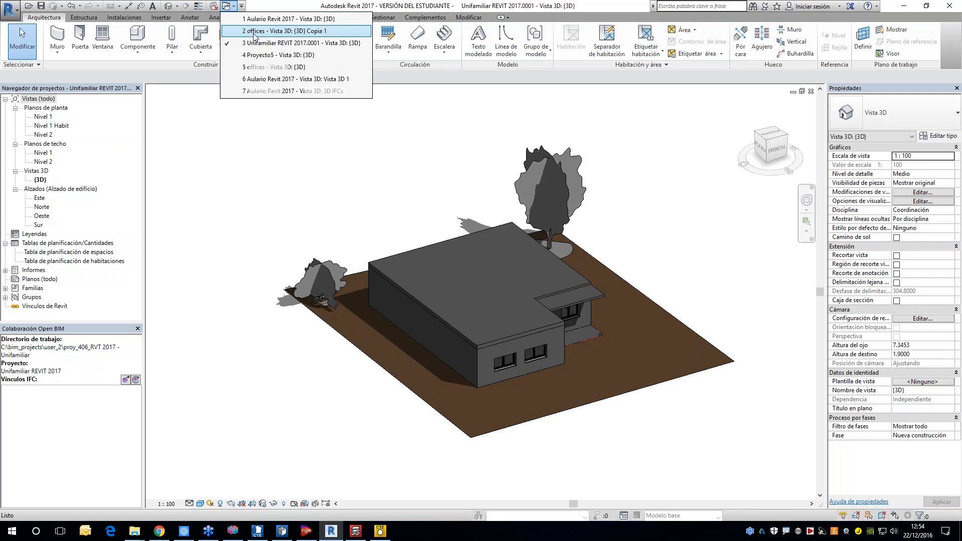
left_click(271, 55)
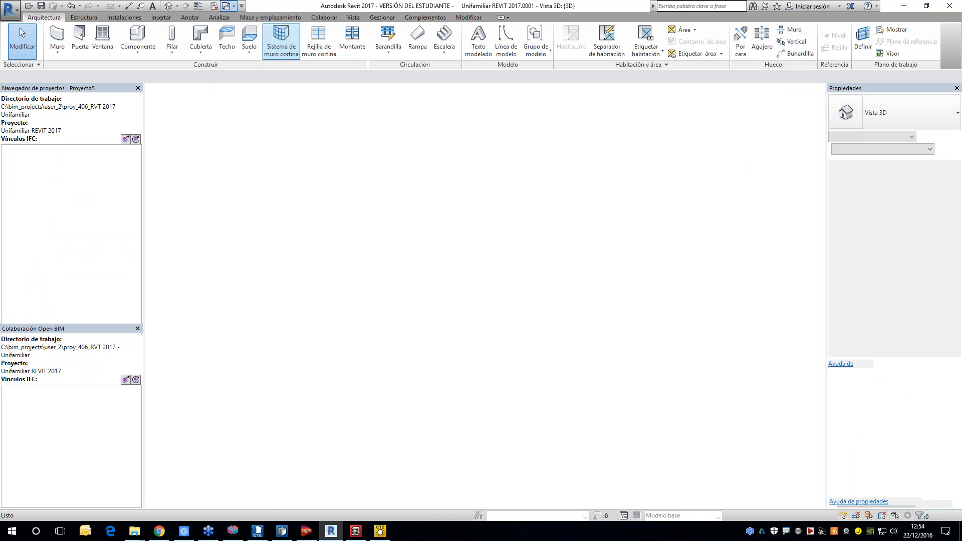
left_click(536, 362)
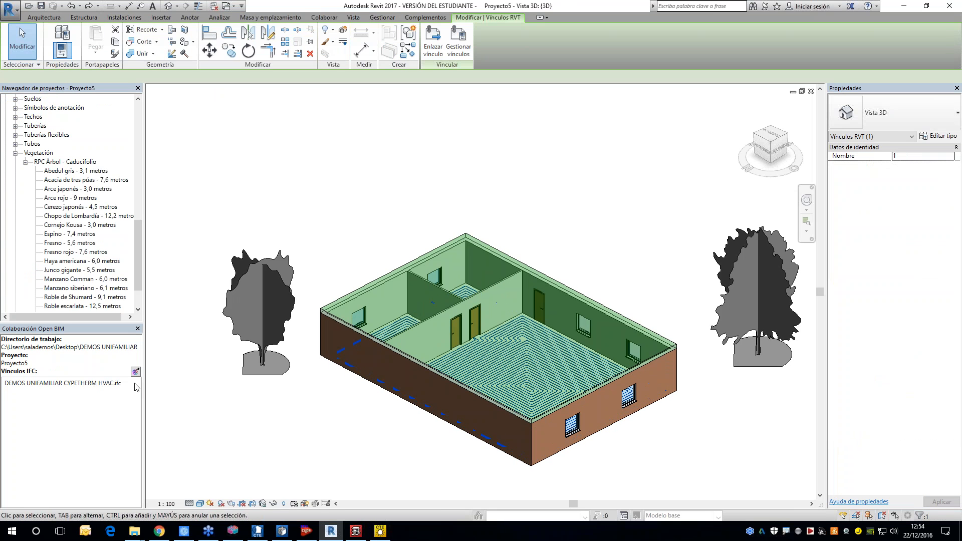
middle_click_drag(456, 372, 438, 290)
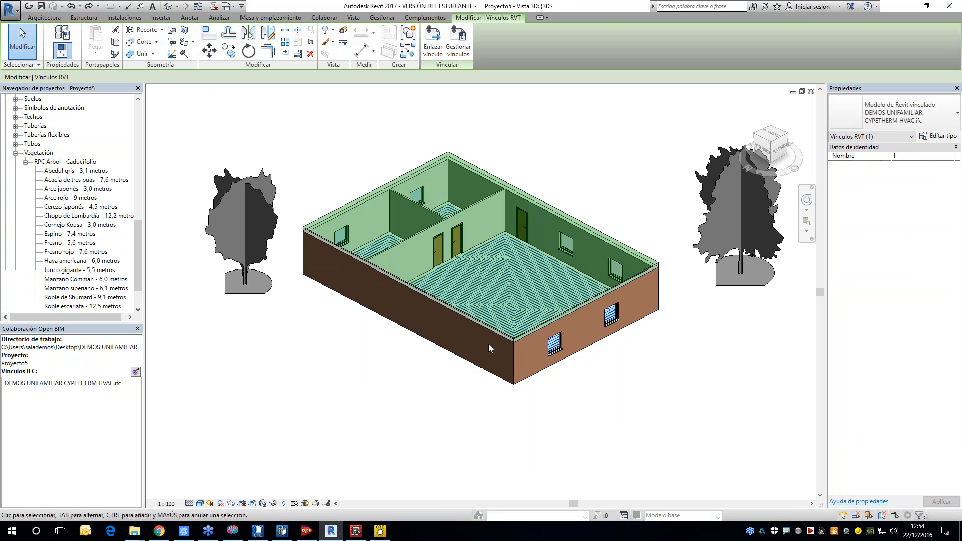
key("h")
key("i")
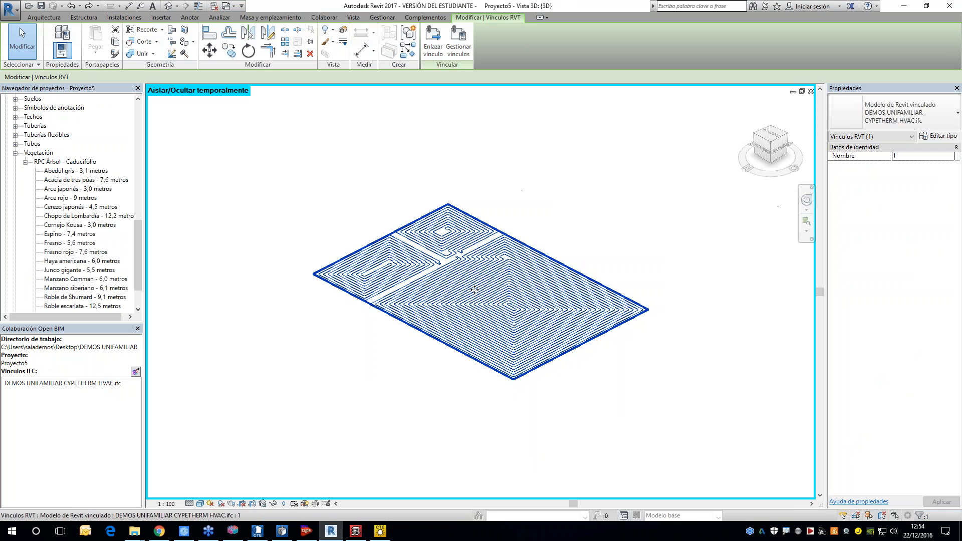
scroll(521, 306, "up", 3)
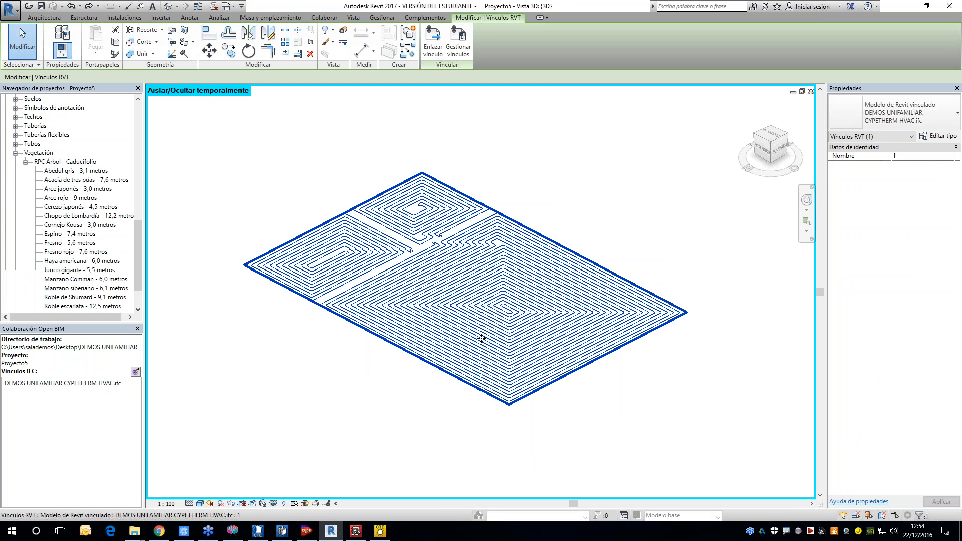
Bind the isolated IFC link into the project with attached details only, without levels or grids, and keep the link file loaded
left_click(433, 39)
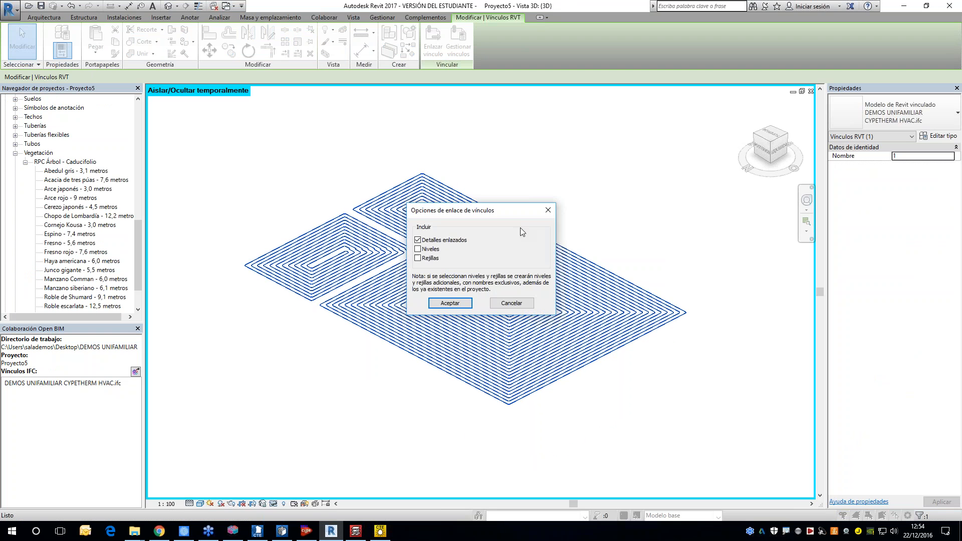
left_click(451, 303)
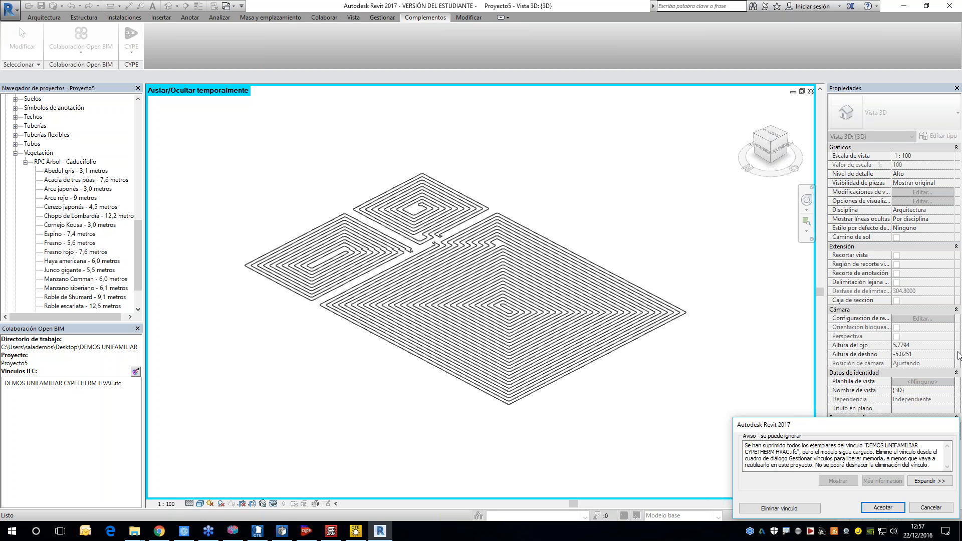
left_click(884, 508)
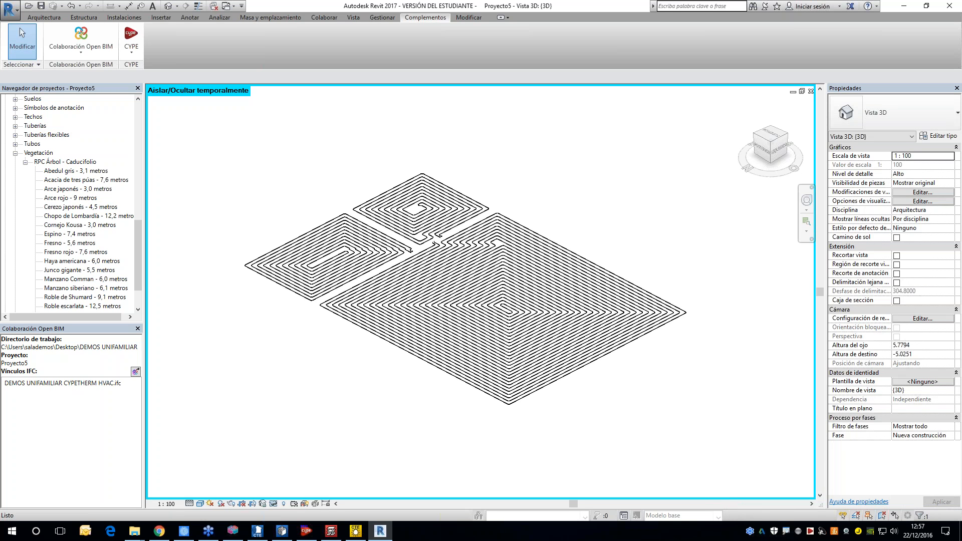
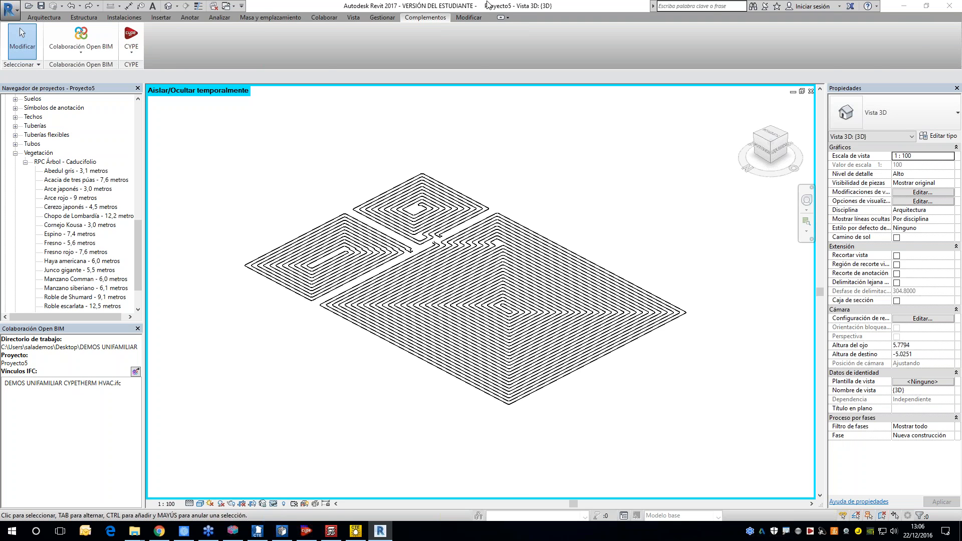
Launch CYPETHERM LOADS from the CYPE 2017 launcher and open the Offices job from its installed examples
left_click(218, 17)
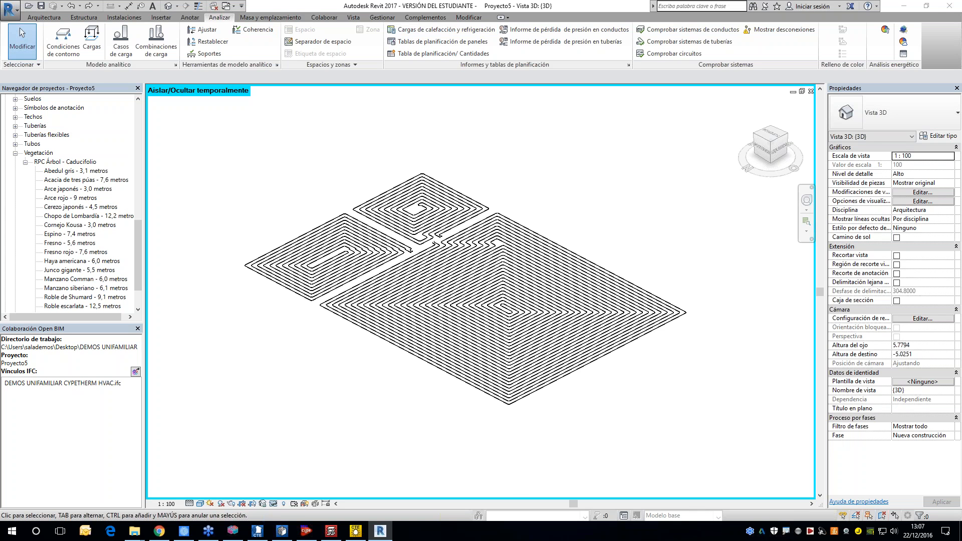
left_click(810, 532)
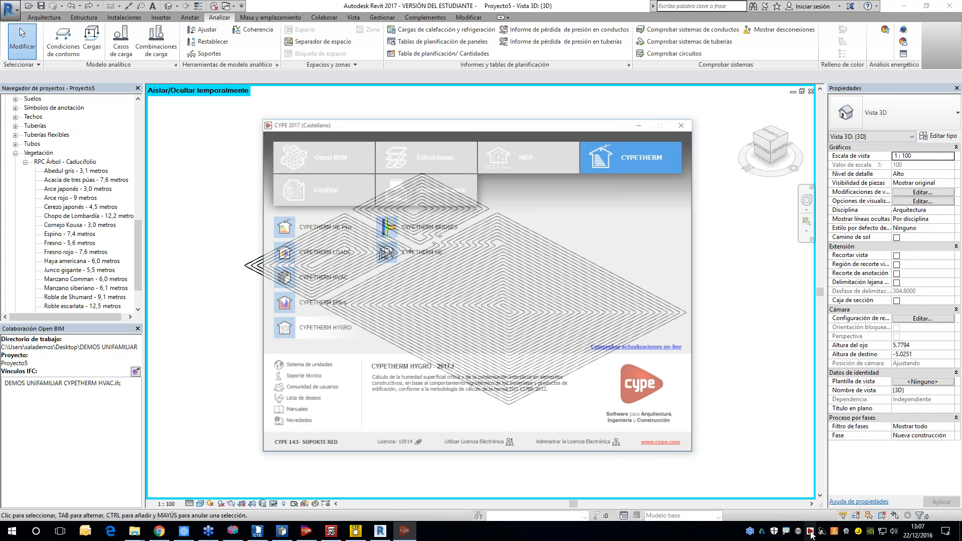
left_click(322, 228)
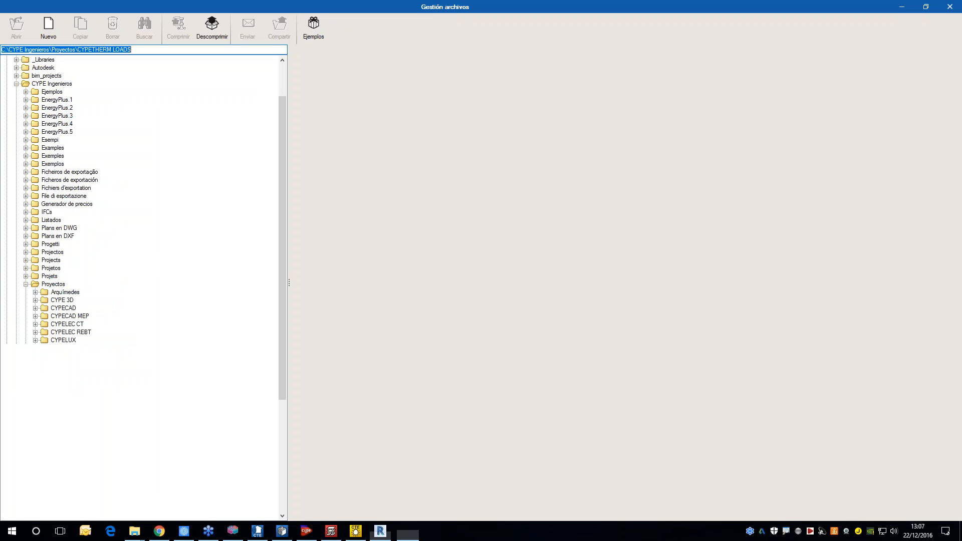
left_click(313, 30)
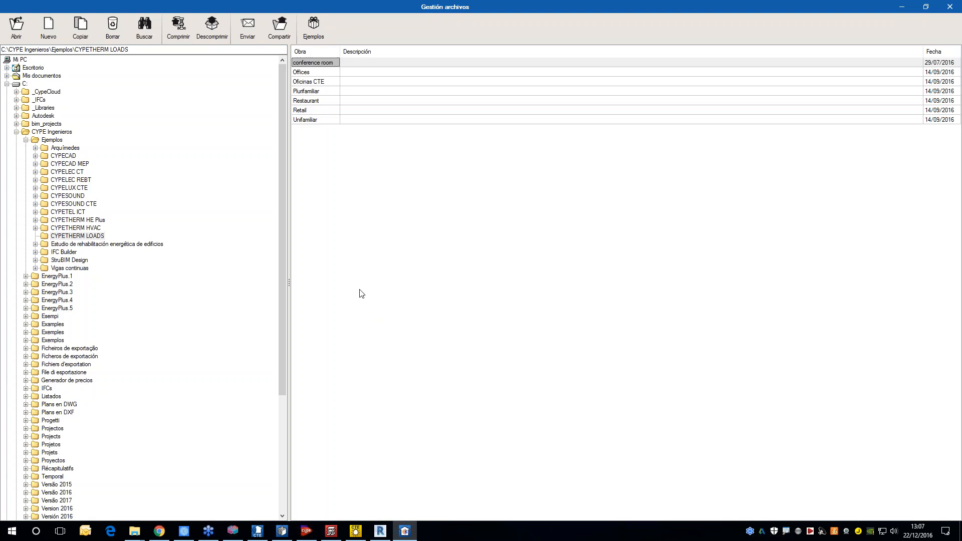
double_click(310, 82)
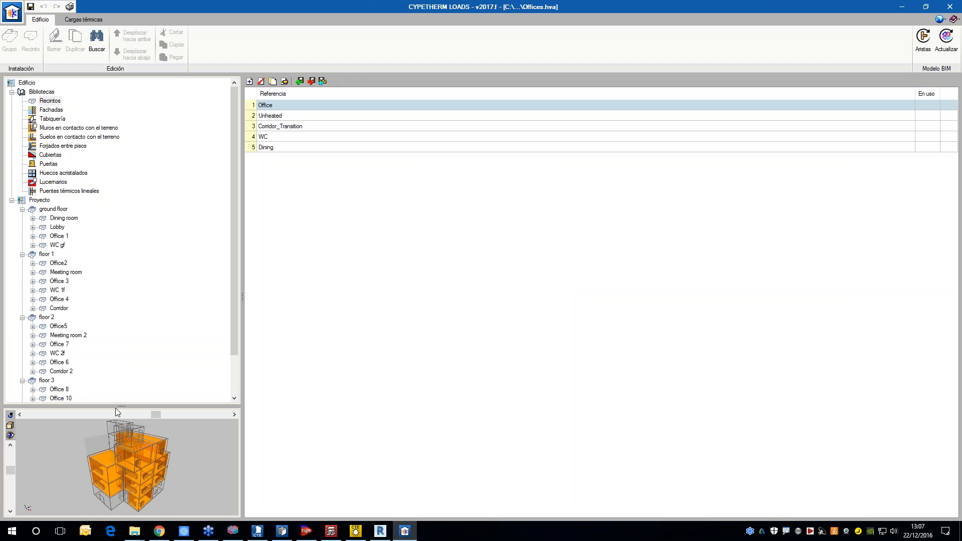
Enlarge the 3D preview of the Offices building beneath the project tree
left_click_drag(119, 407, 120, 302)
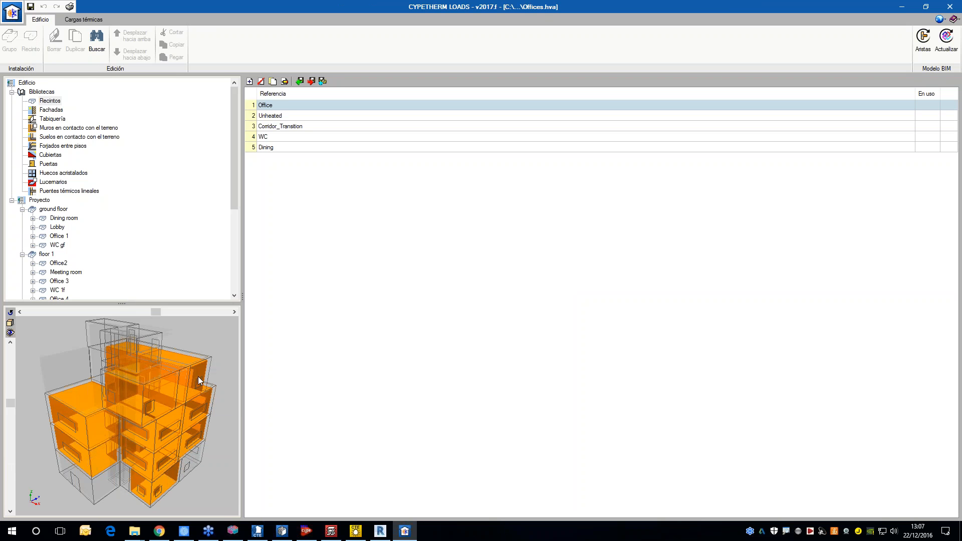
scroll(175, 405, "up", 2)
scroll(176, 405, "down", 1)
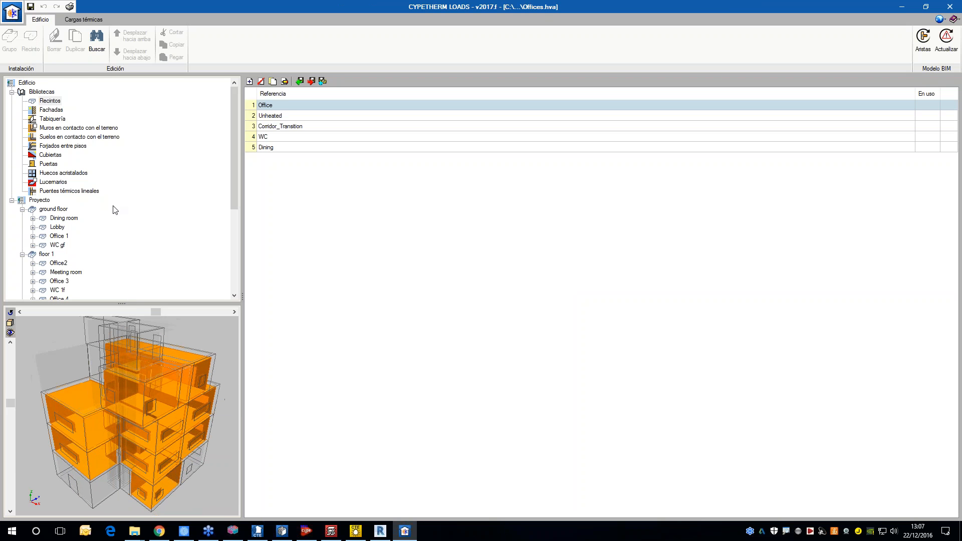
Review the Puentes térmicos lineales library against the 3D model, opening and cancelling a new linear thermal bridge entry
left_click(75, 194)
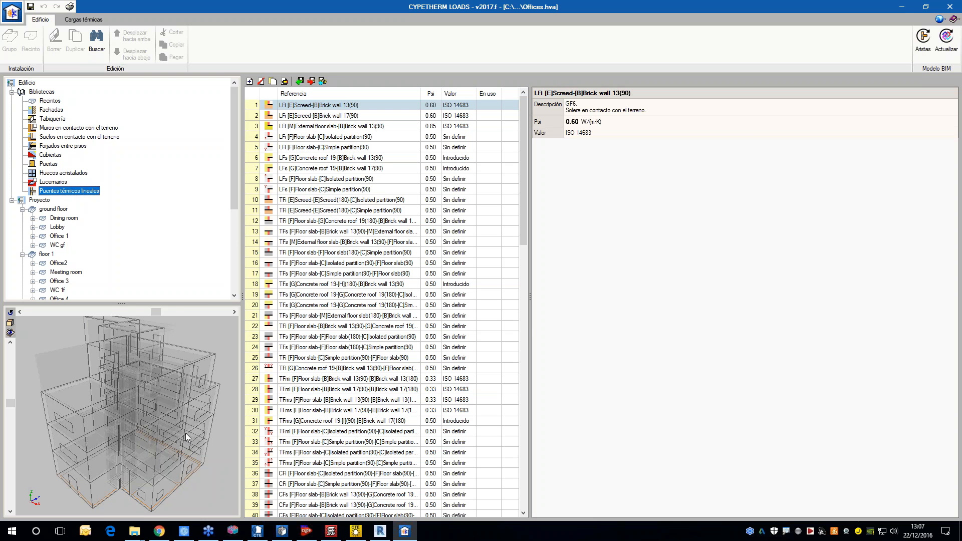
left_click_drag(186, 434, 118, 431)
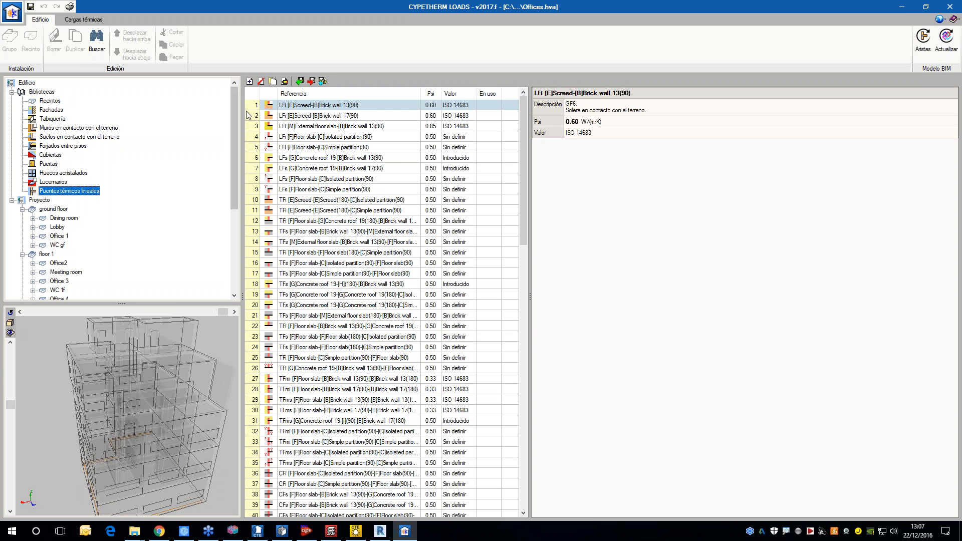
left_click(249, 81)
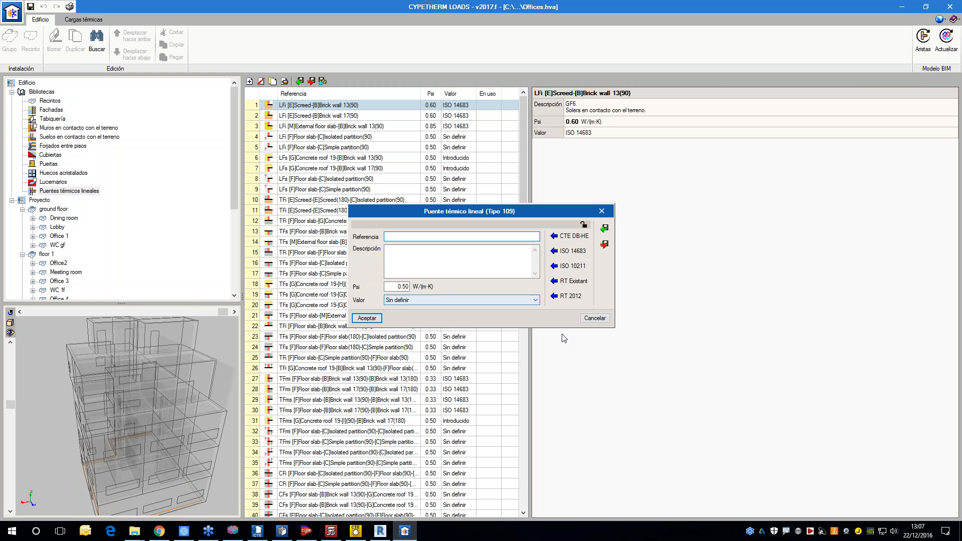
left_click(590, 320)
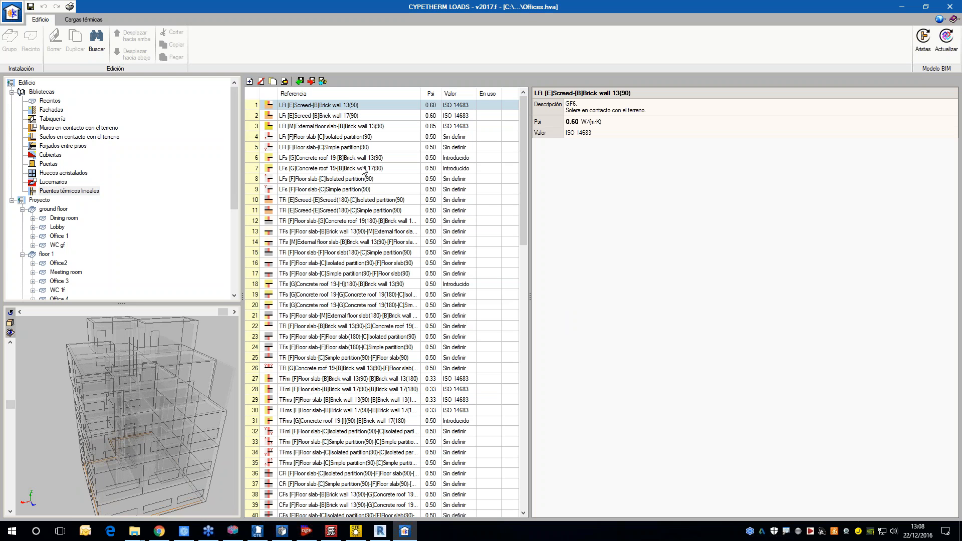
left_click_drag(106, 391, 140, 400)
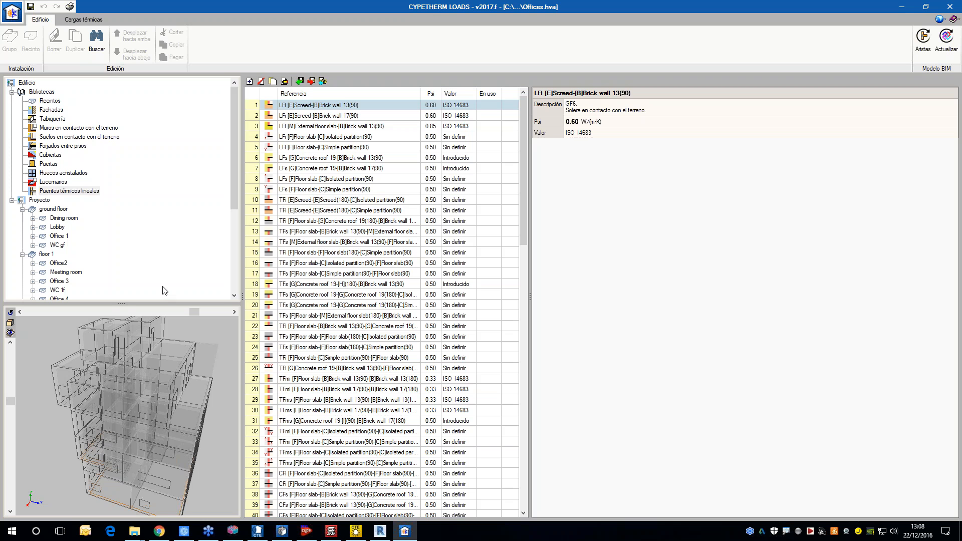
Display the vertical elements of the ground floor's Dining room and inspect its enclosing walls in the 3D preview
left_click(63, 219)
double_click(64, 219)
left_click(84, 227)
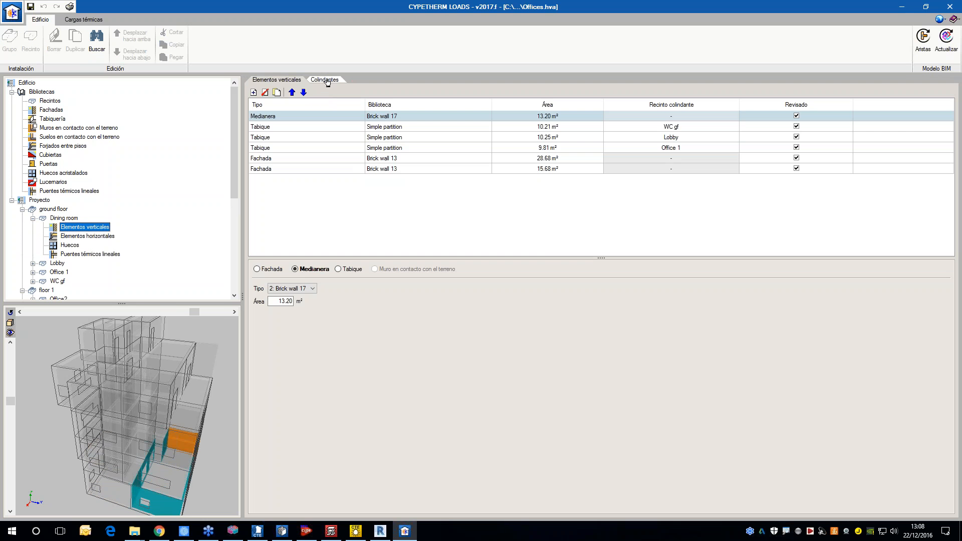
left_click_drag(187, 455, 125, 458)
mouse_move(125, 458)
middle_mouse_down()
mouse_move(137, 442)
mouse_move(139, 453)
middle_mouse_up()
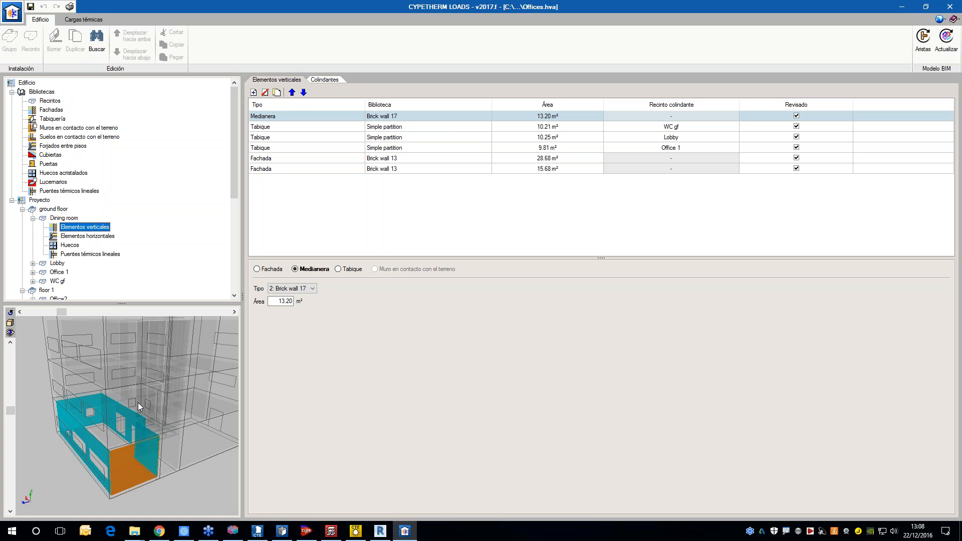
left_click_drag(156, 415, 168, 438)
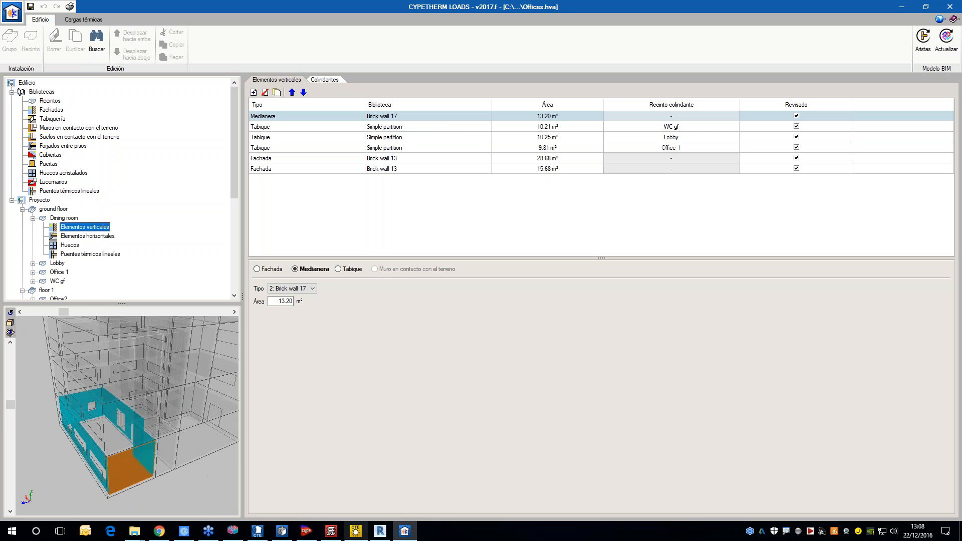
Switch to IFC Builder and show the calculated results on the Offices model's ground floor plan
left_click(239, 533)
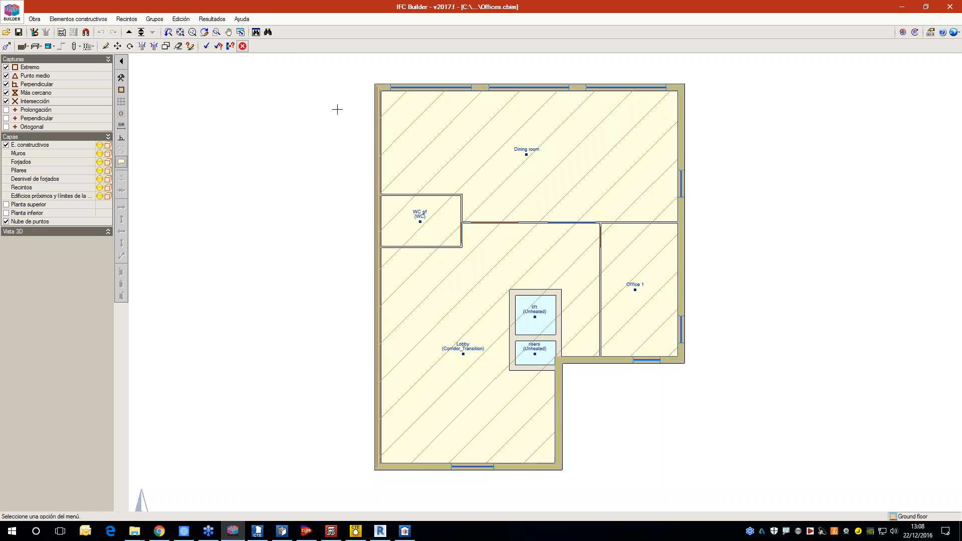
left_click(212, 18)
left_click(254, 59)
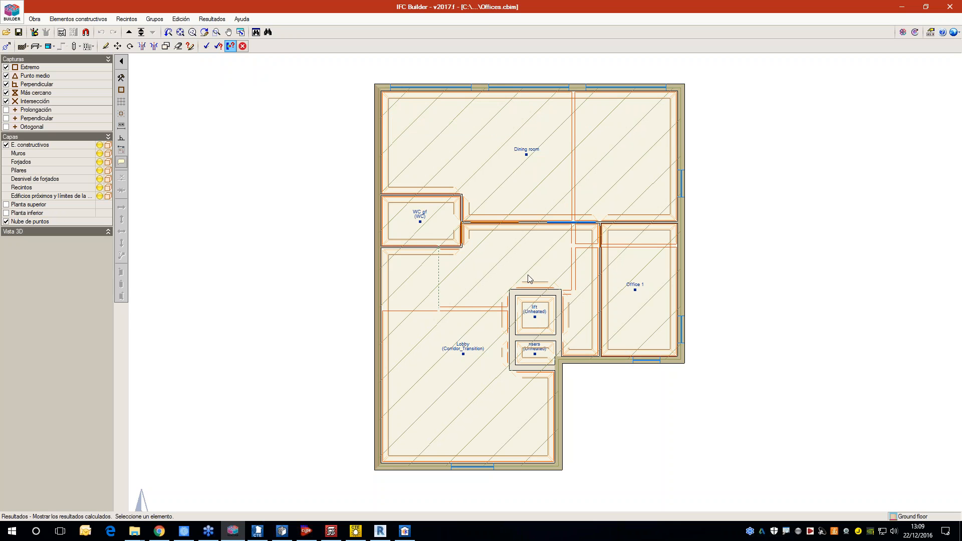
Switch to CYPESOUND CTE and display the Equipos library in the building model data
left_click(258, 531)
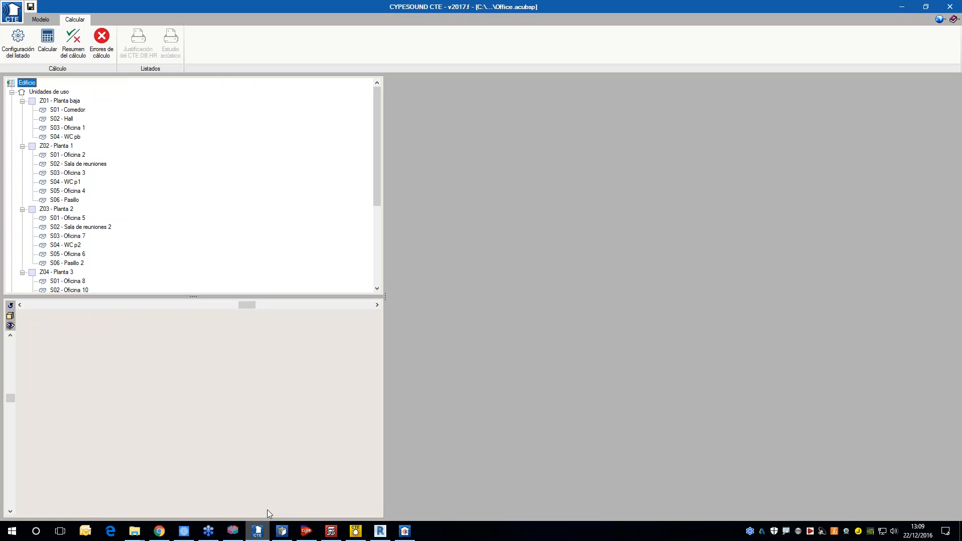
right_click(72, 157)
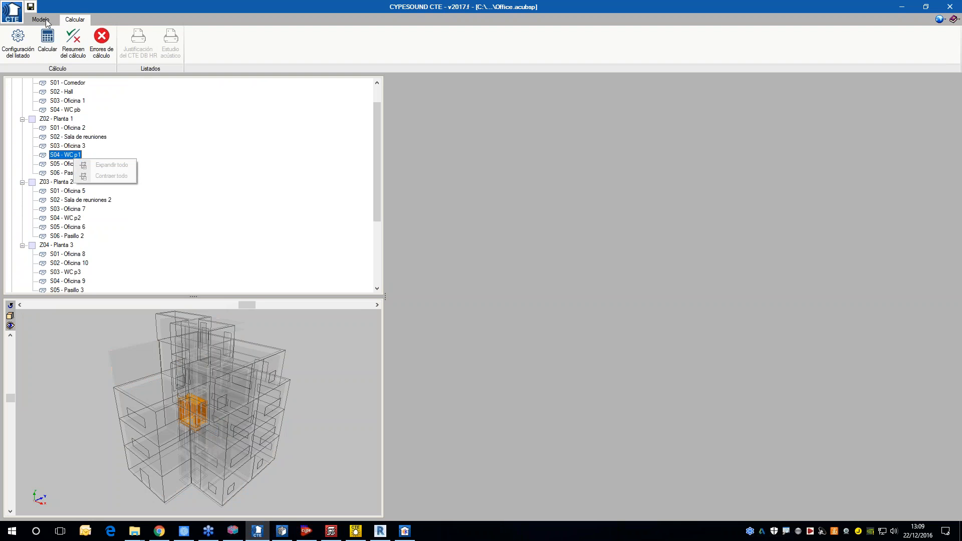
left_click(48, 21)
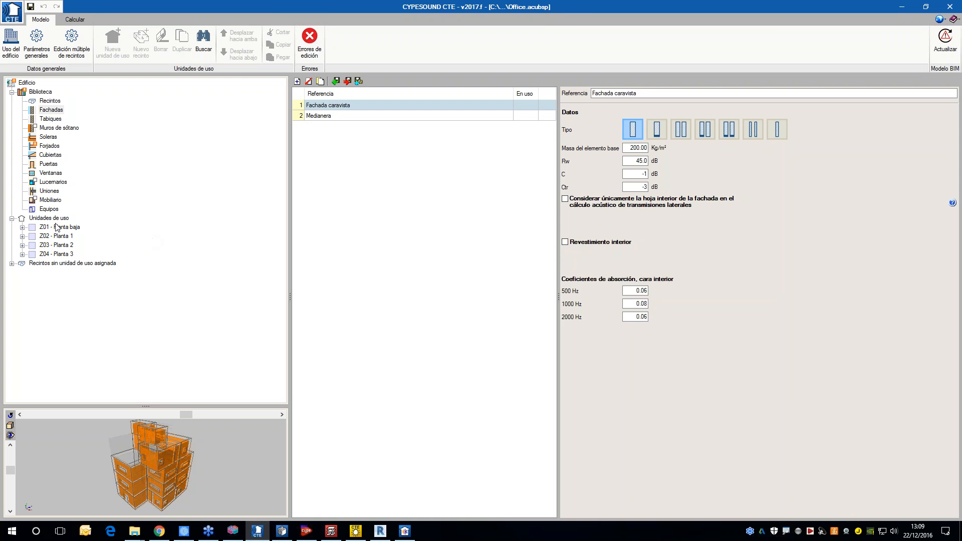
left_click(50, 209)
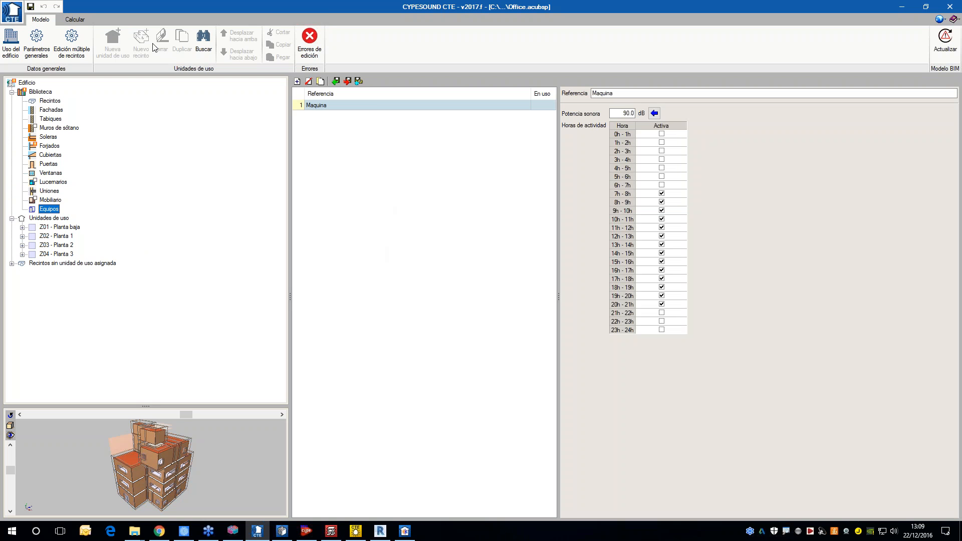
Return to the calculation section and inspect room S04 - WC p2 of Planta 2 in an enlarged 3D view
left_click(75, 19)
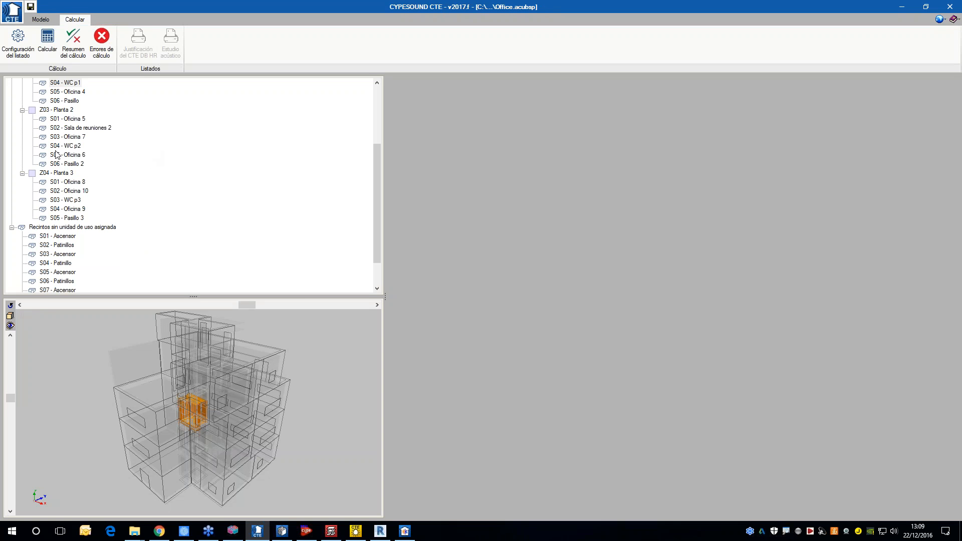
left_click(66, 146)
left_click_drag(252, 411, 123, 405)
left_click_drag(263, 418, 174, 417)
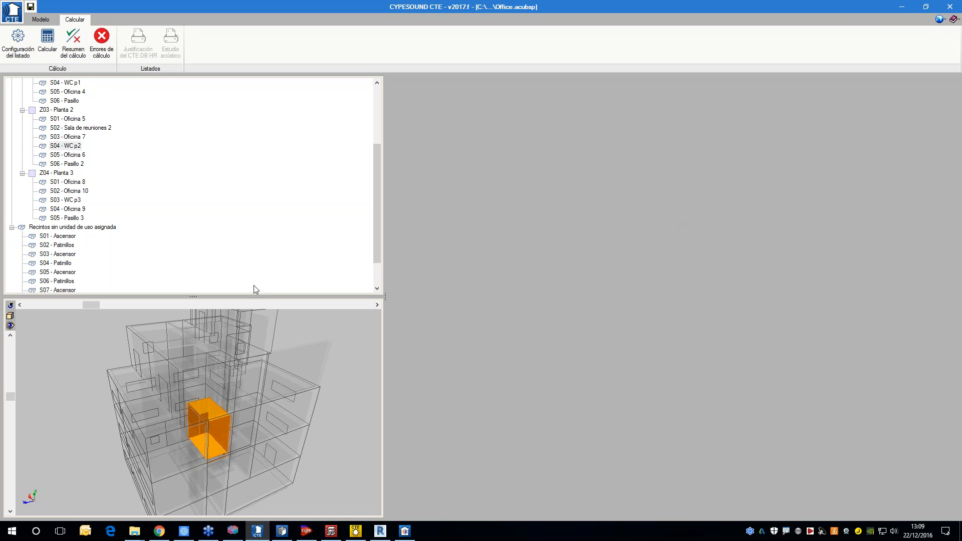
left_click_drag(211, 296, 209, 223)
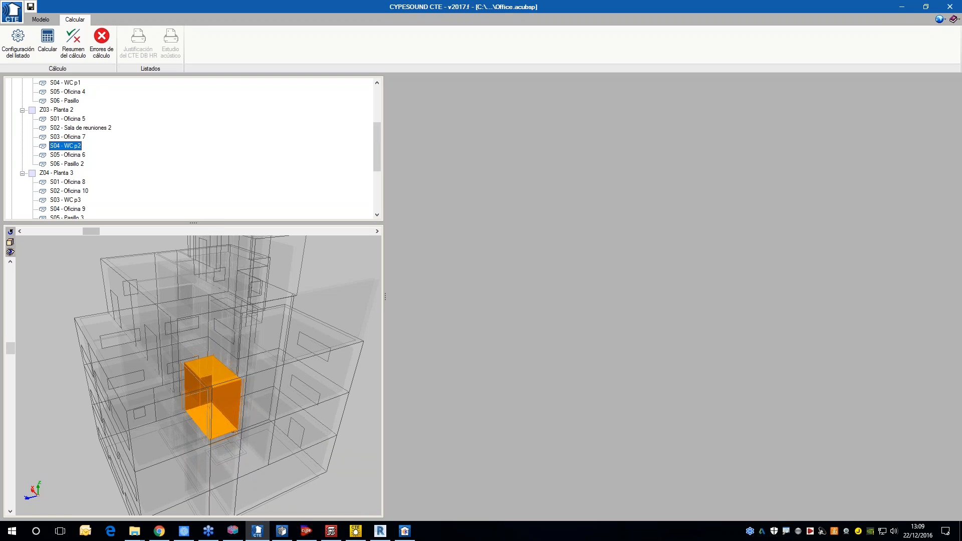
scroll(217, 289, "down", 3)
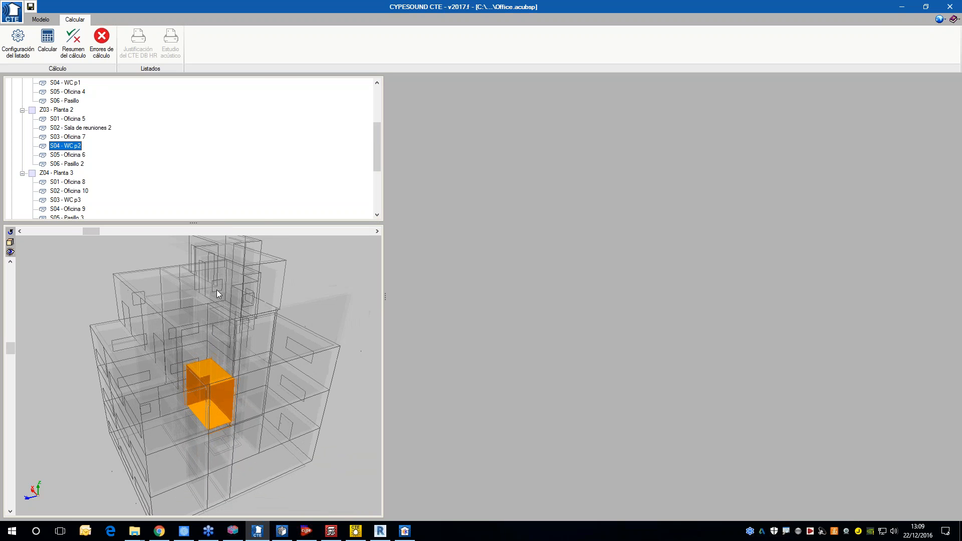
Orbit the 3D view around room S04 - WC p2 and switch to the Nivel 1 floor plan in CYPETHERM HVAC
left_click_drag(239, 328, 231, 332)
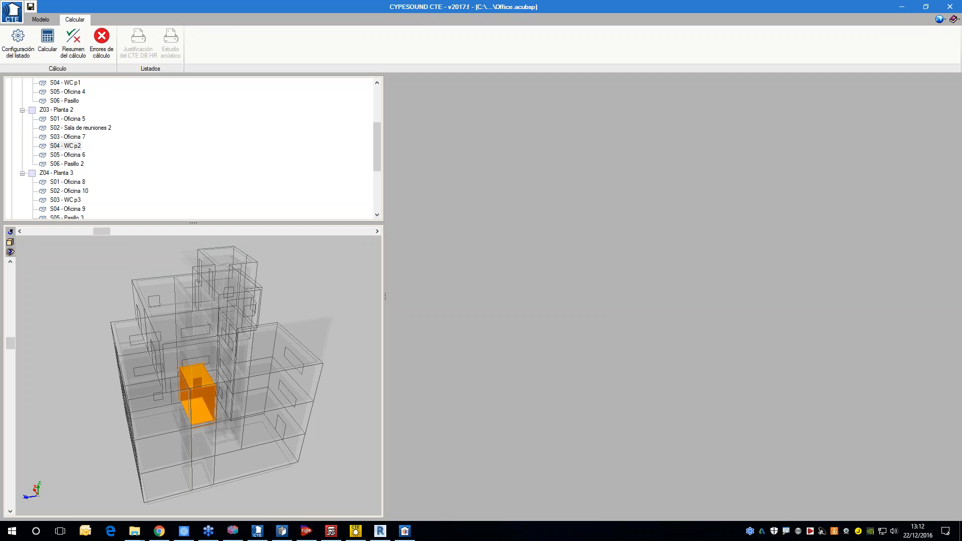
left_click(282, 531)
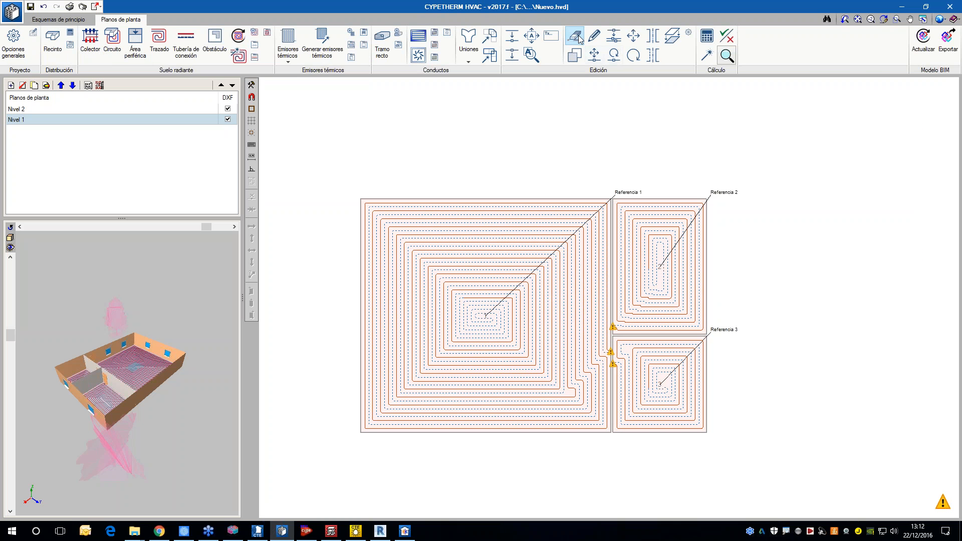
Move the upper outer corner of the Referencia 2 room outline on Nivel 1 above its rectangular shape
left_click(594, 55)
scroll(712, 201, "up", 3)
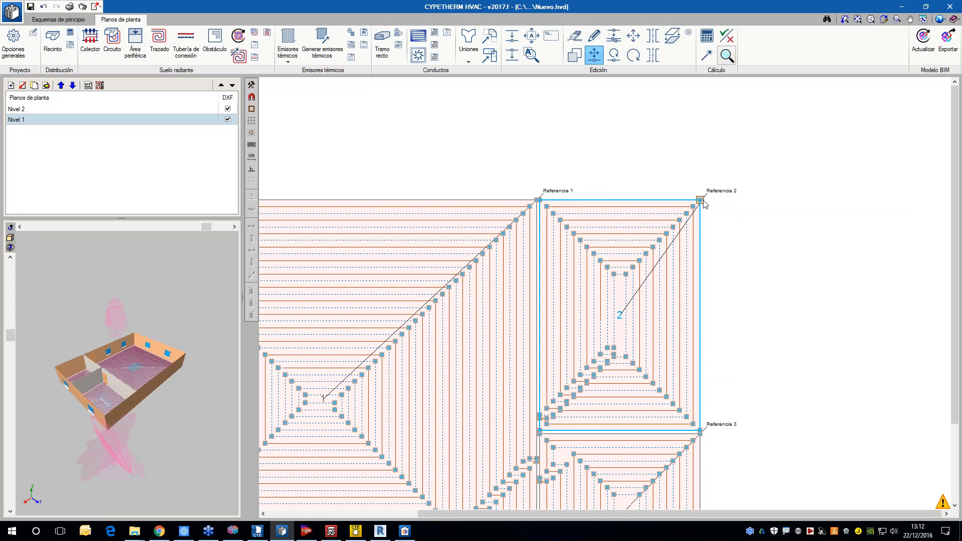
left_click(704, 201)
left_click(692, 144)
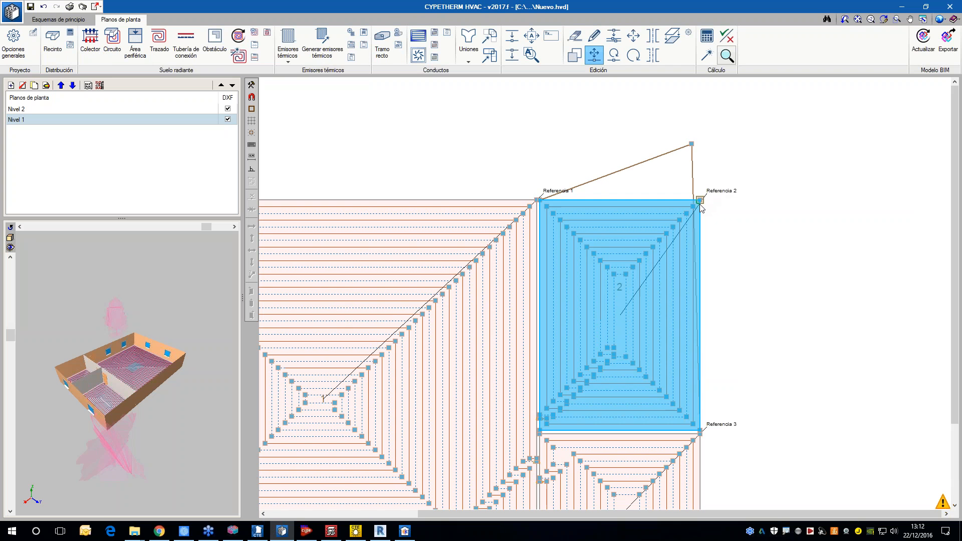
left_click(699, 201)
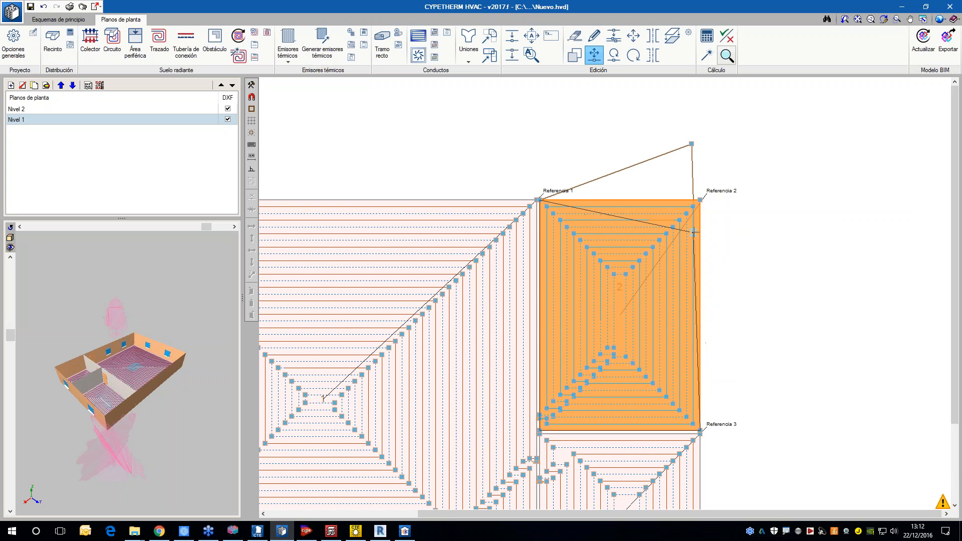
right_click(695, 232)
Examine the underfloor heating circuits on Nivel 1 and undo the corner move of the Referencia 2 outline
scroll(709, 383, "down", 4)
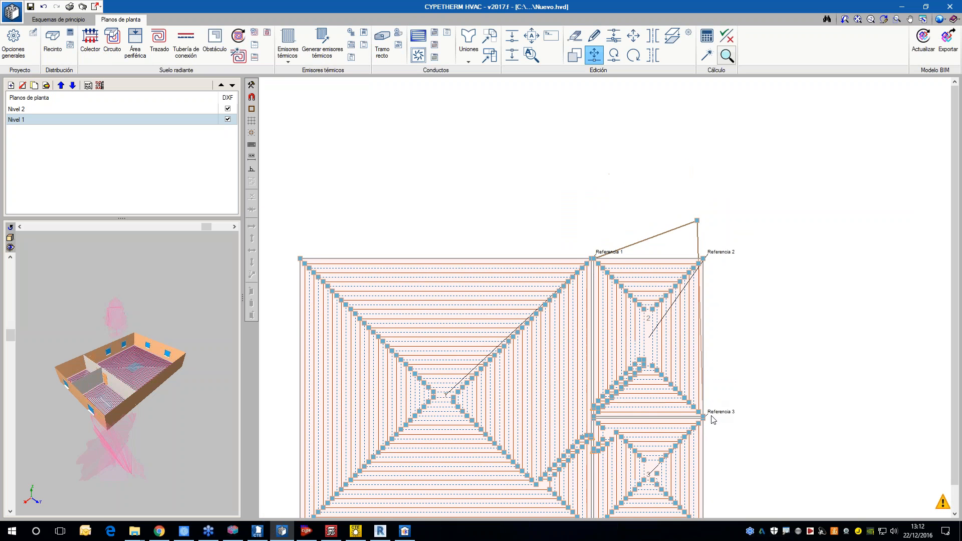
scroll(714, 420, "up", 3)
scroll(707, 421, "down", 3)
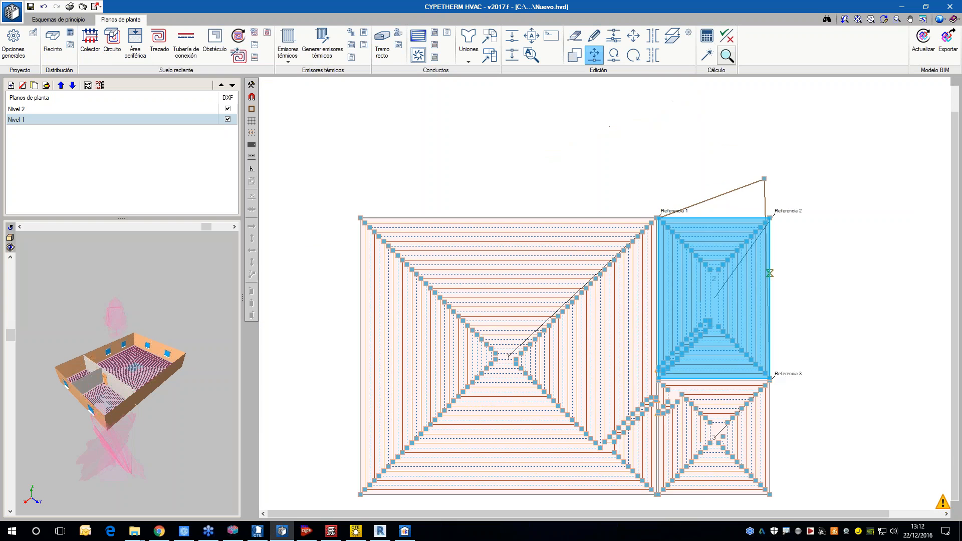
scroll(511, 371, "up", 2)
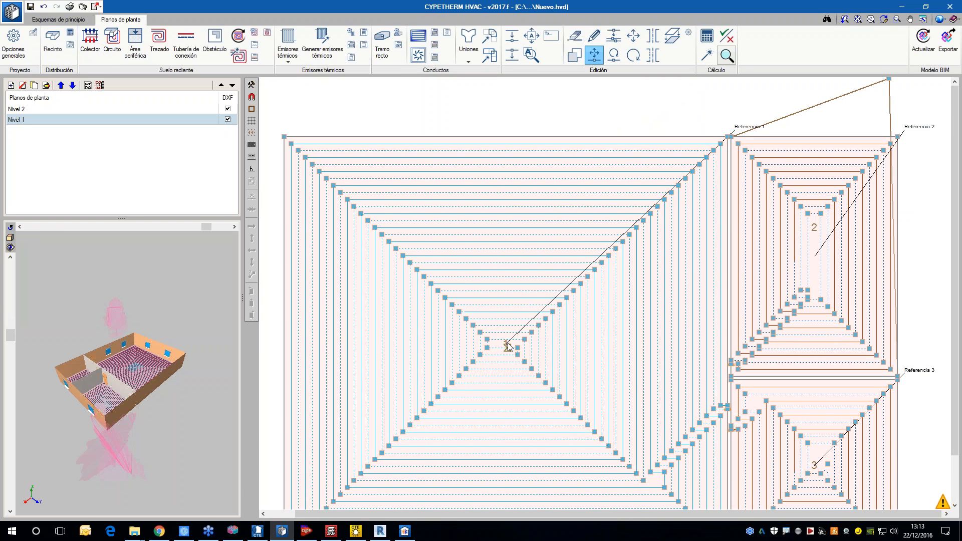
scroll(508, 346, "down", 3)
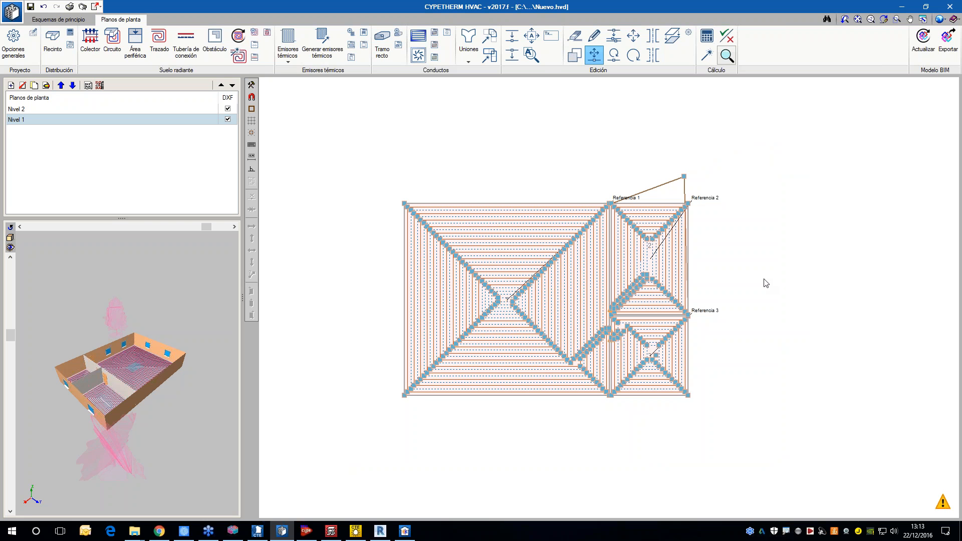
right_click(684, 177)
scroll(737, 281, "up", 4)
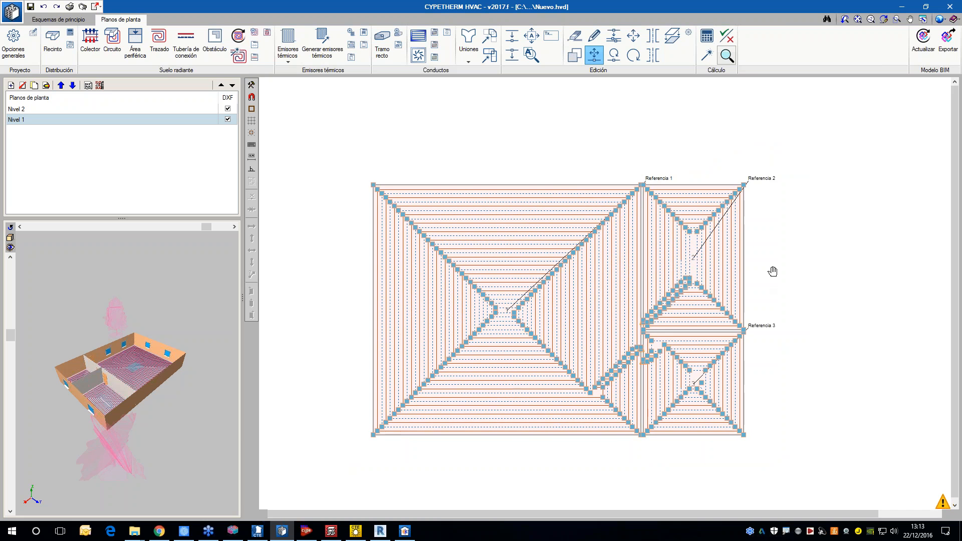
scroll(641, 248, "up", 1)
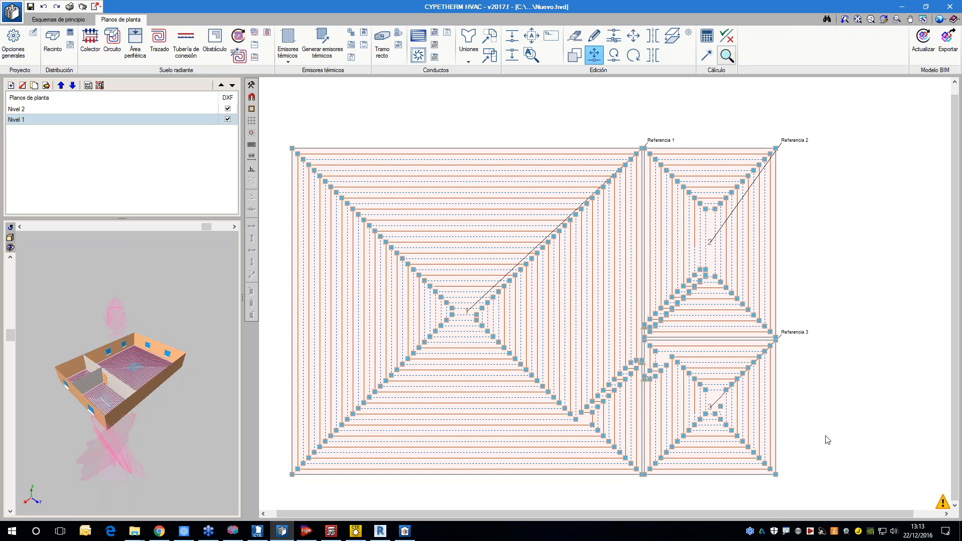
Switch to the cype-revit-in-progress presentation
left_click(184, 531)
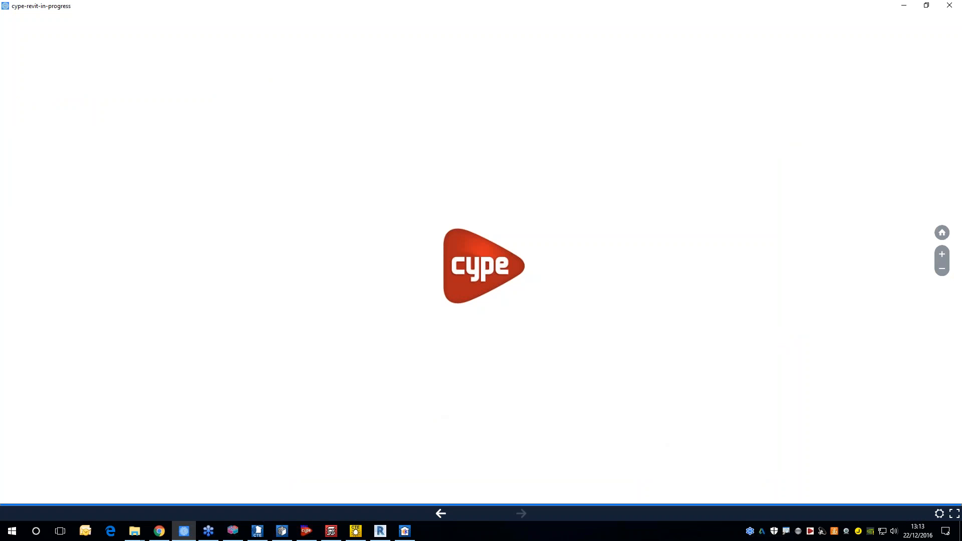